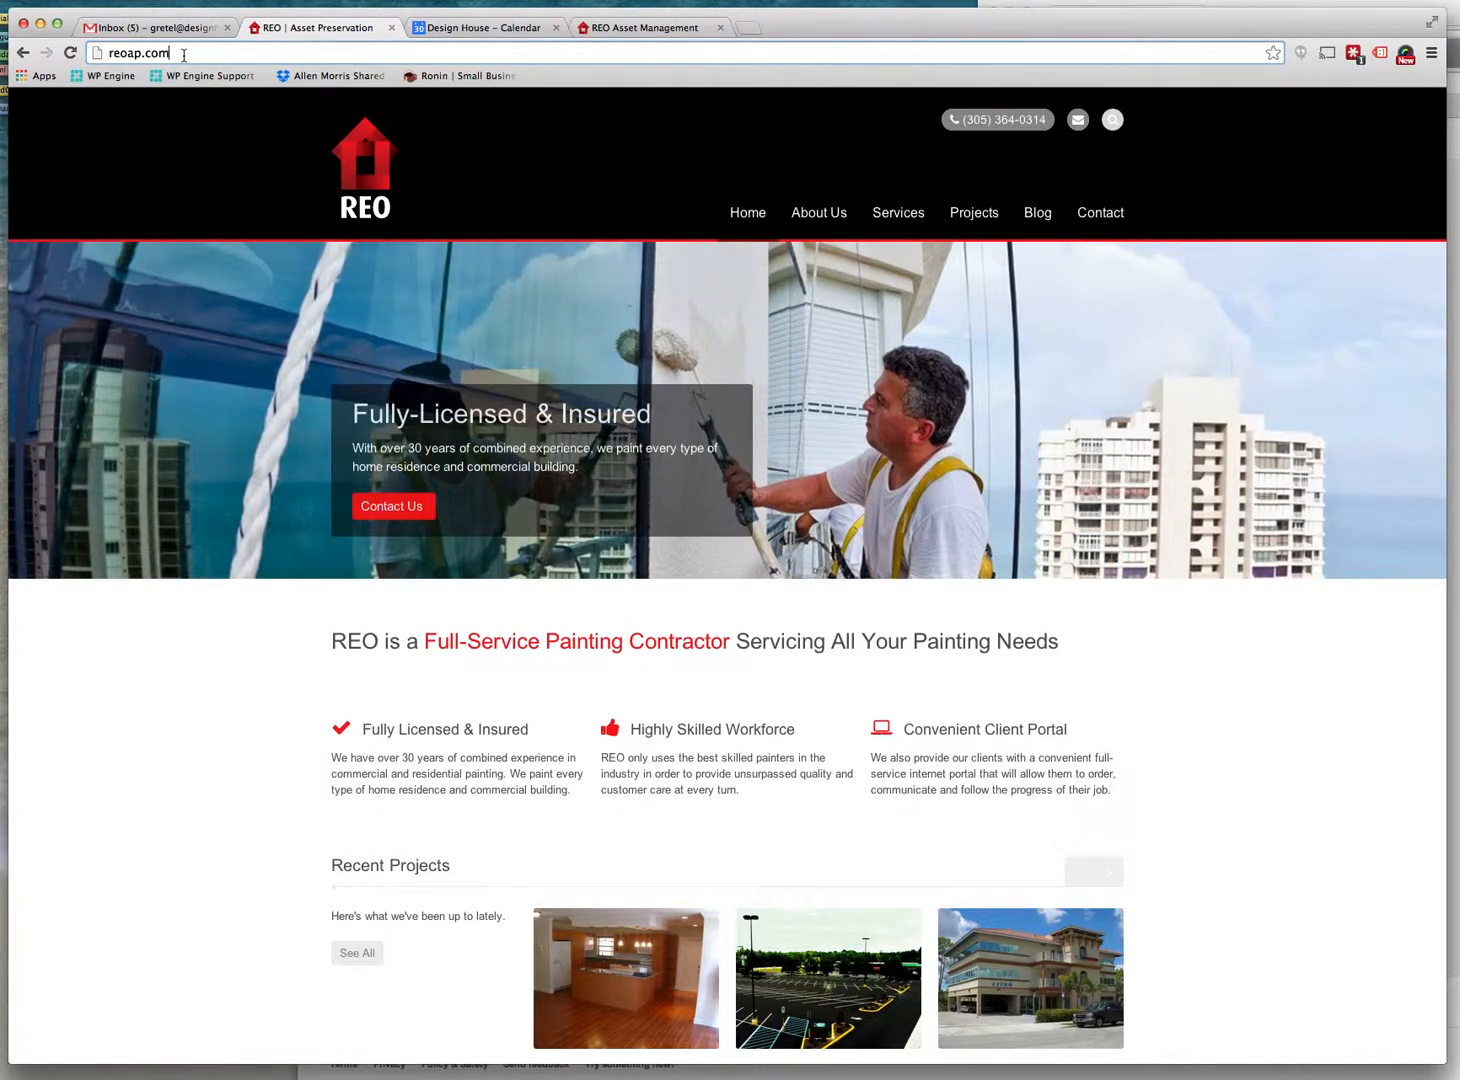
Go to reoap.com/wp-admin and log in to the site's admin area with the prefilled credentials
{"action": "type", "text": "/wp"}
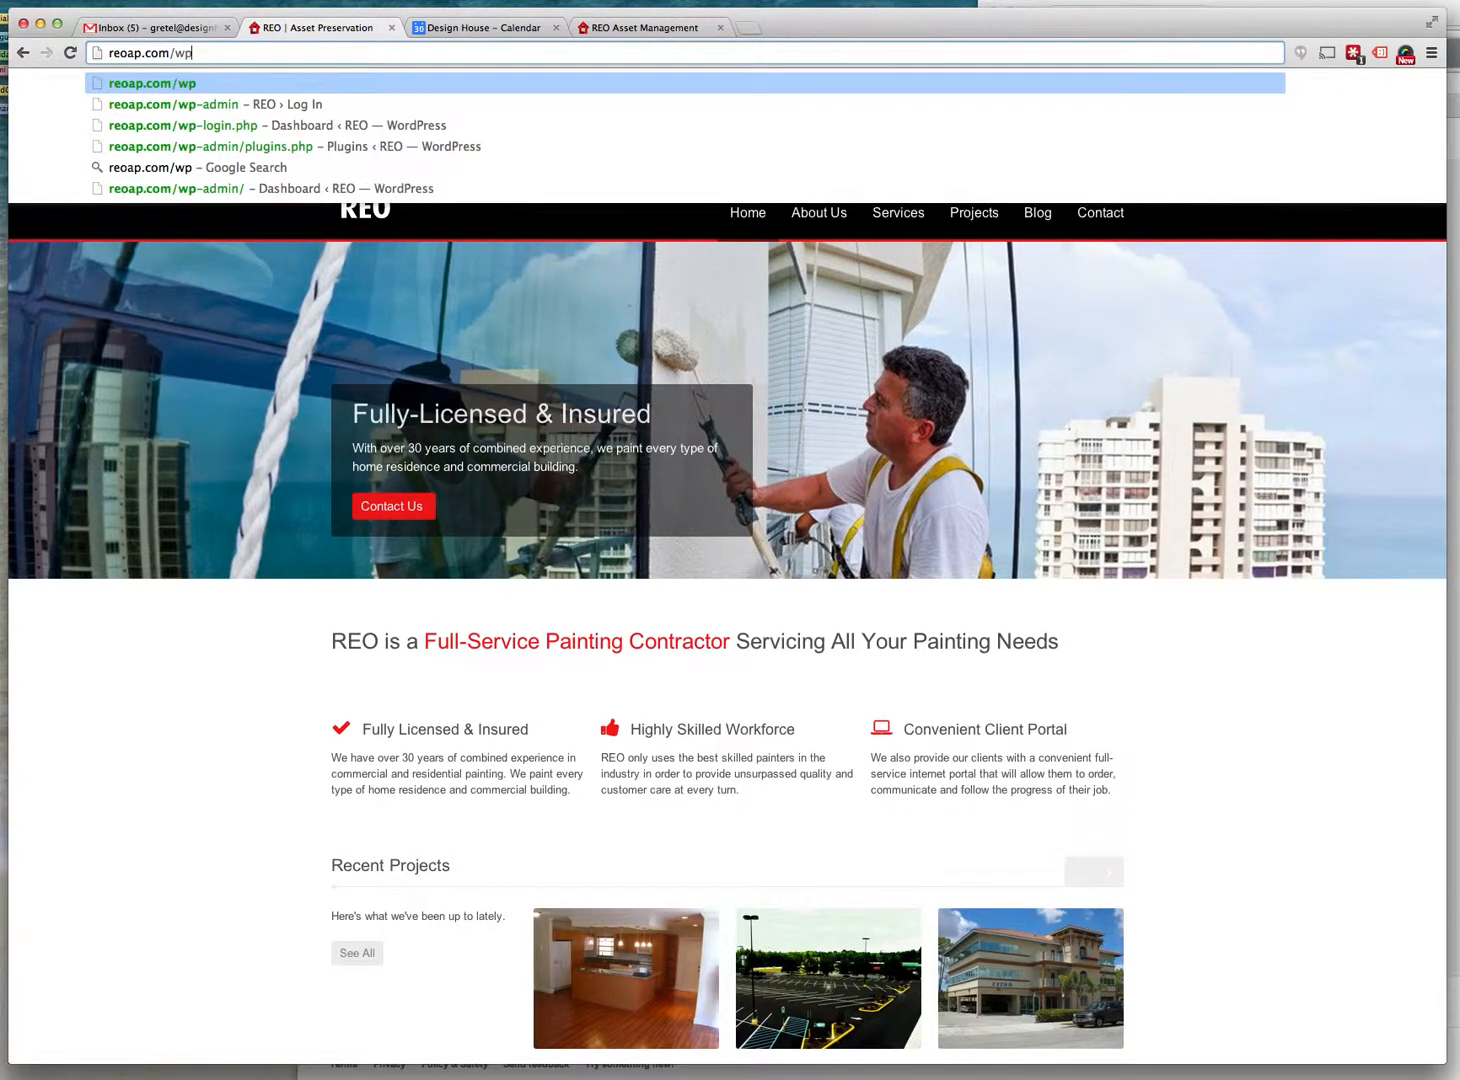
{"action": "type", "text": "-admin"}
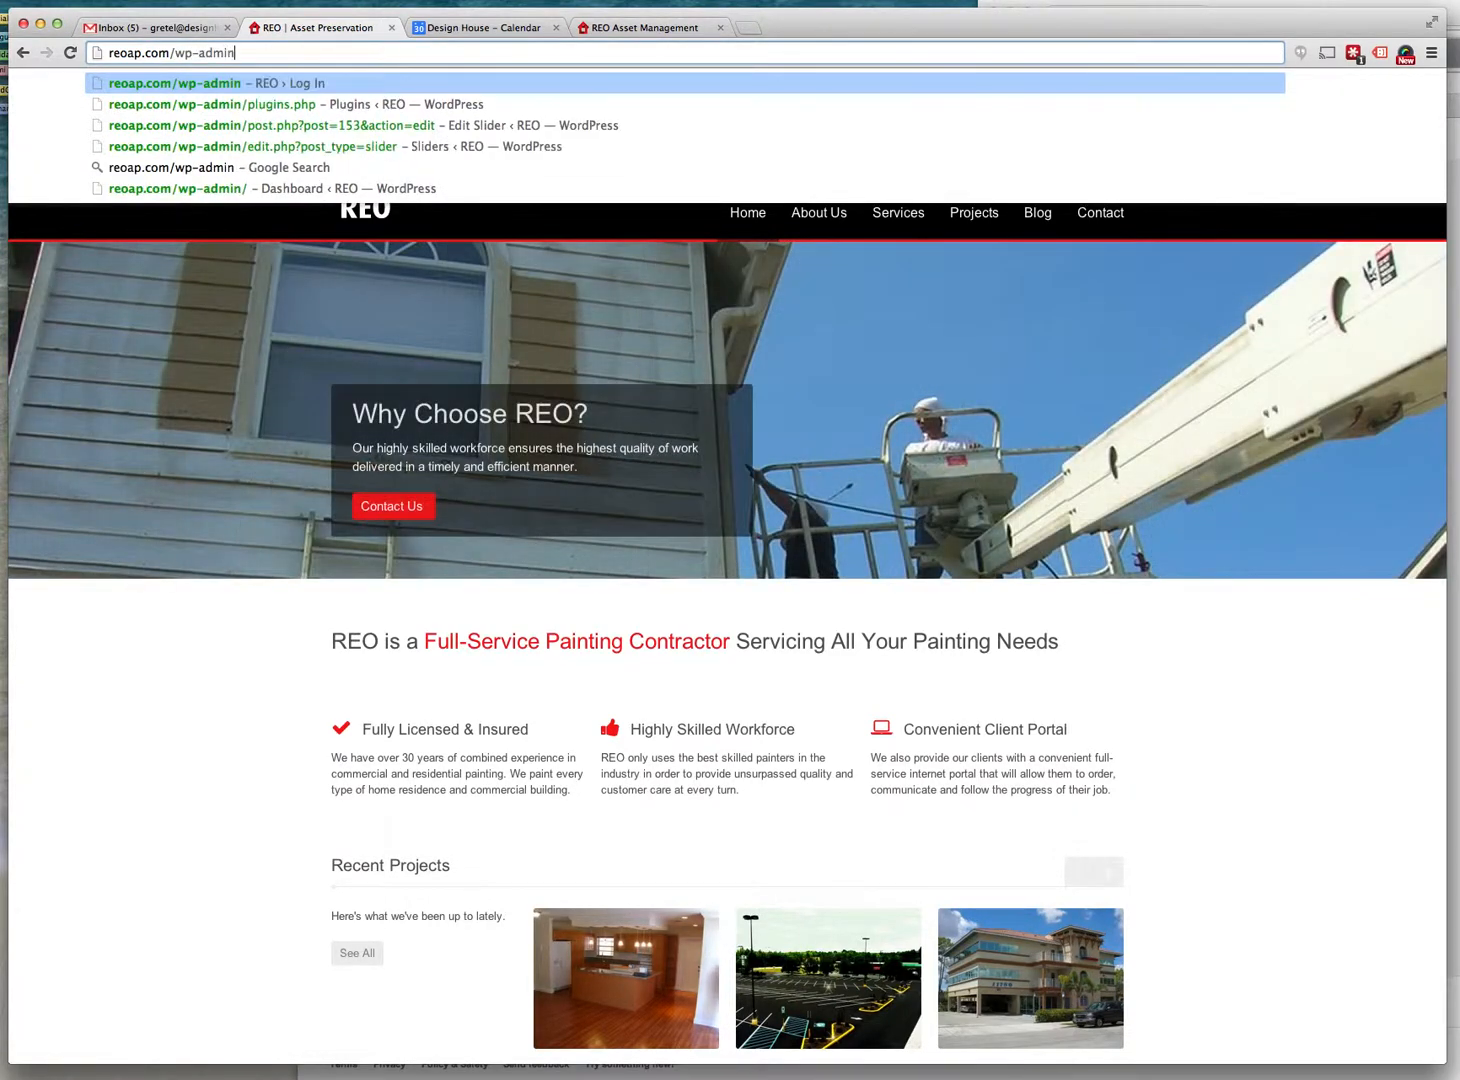
{"action": "key", "text": "Return"}
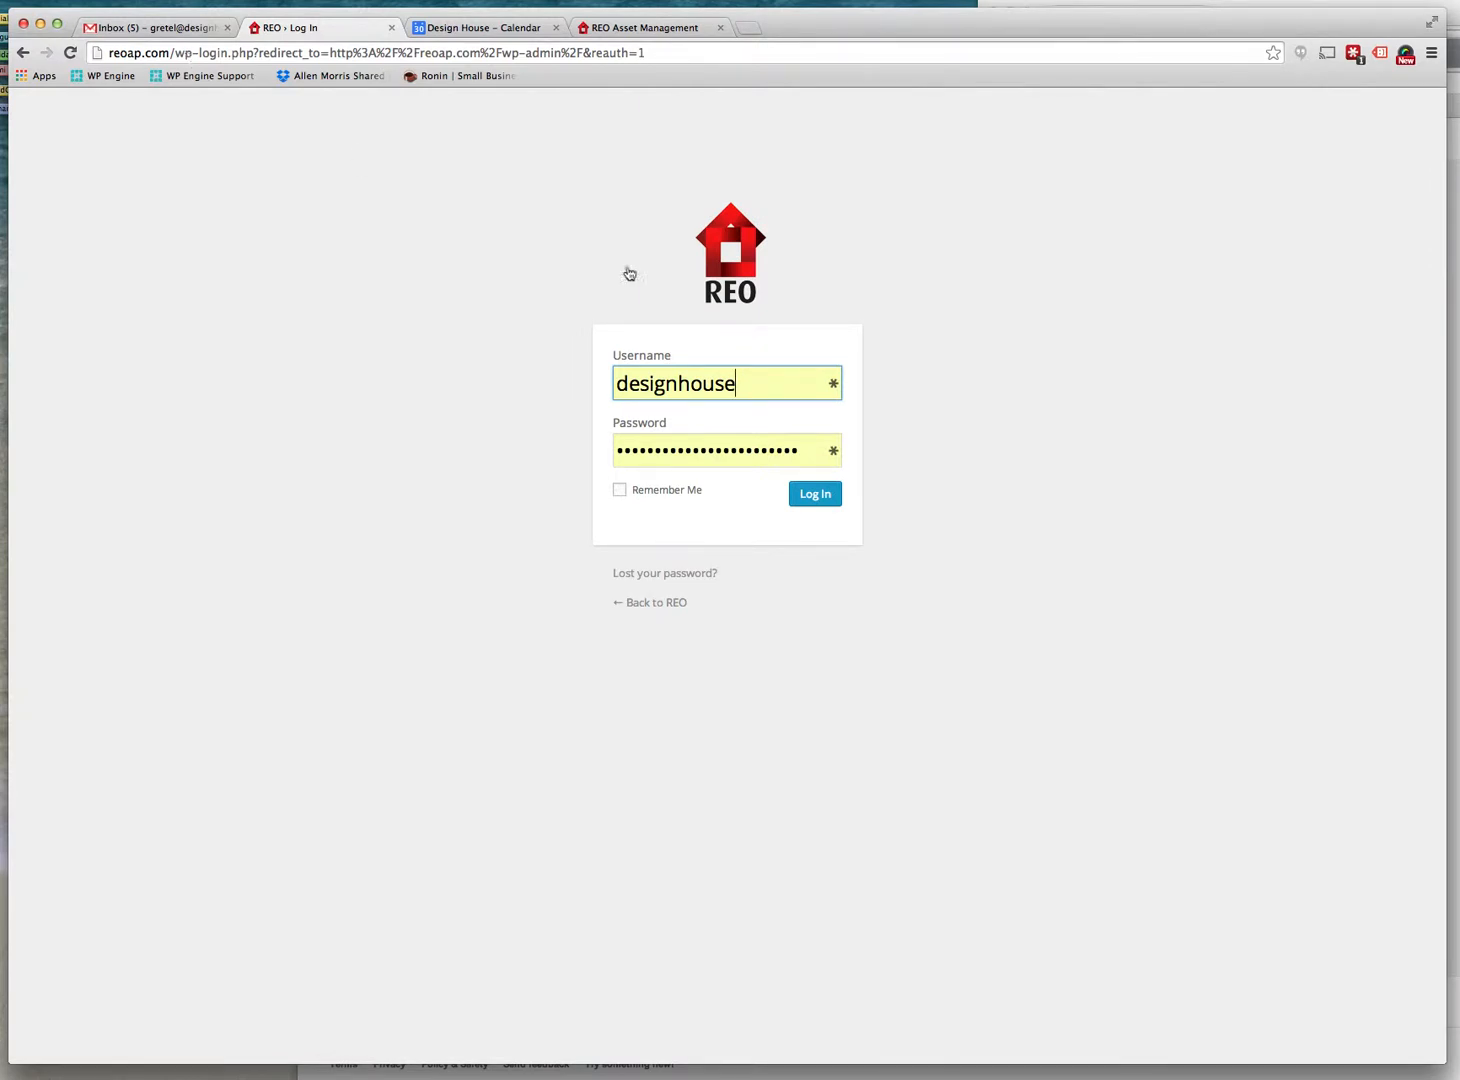
{"action": "left_click", "coordinate": [813, 496]}
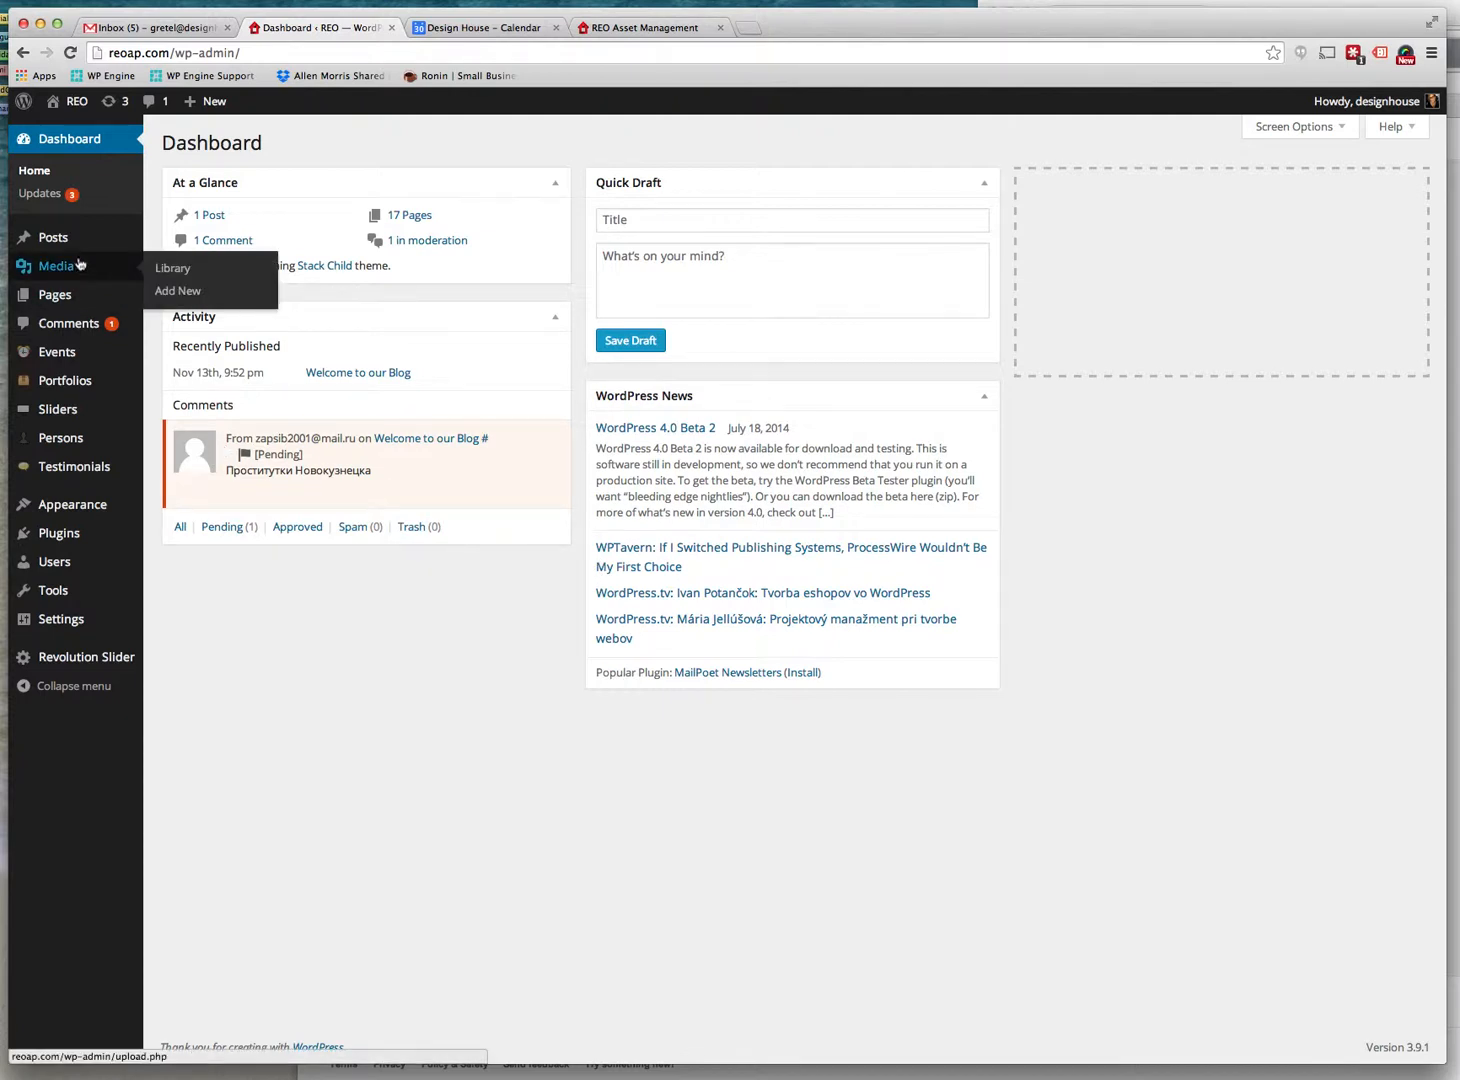
View the public REO site from the admin area and return to the Dashboard
{"action": "mouse_move", "coordinate": [70, 106]}
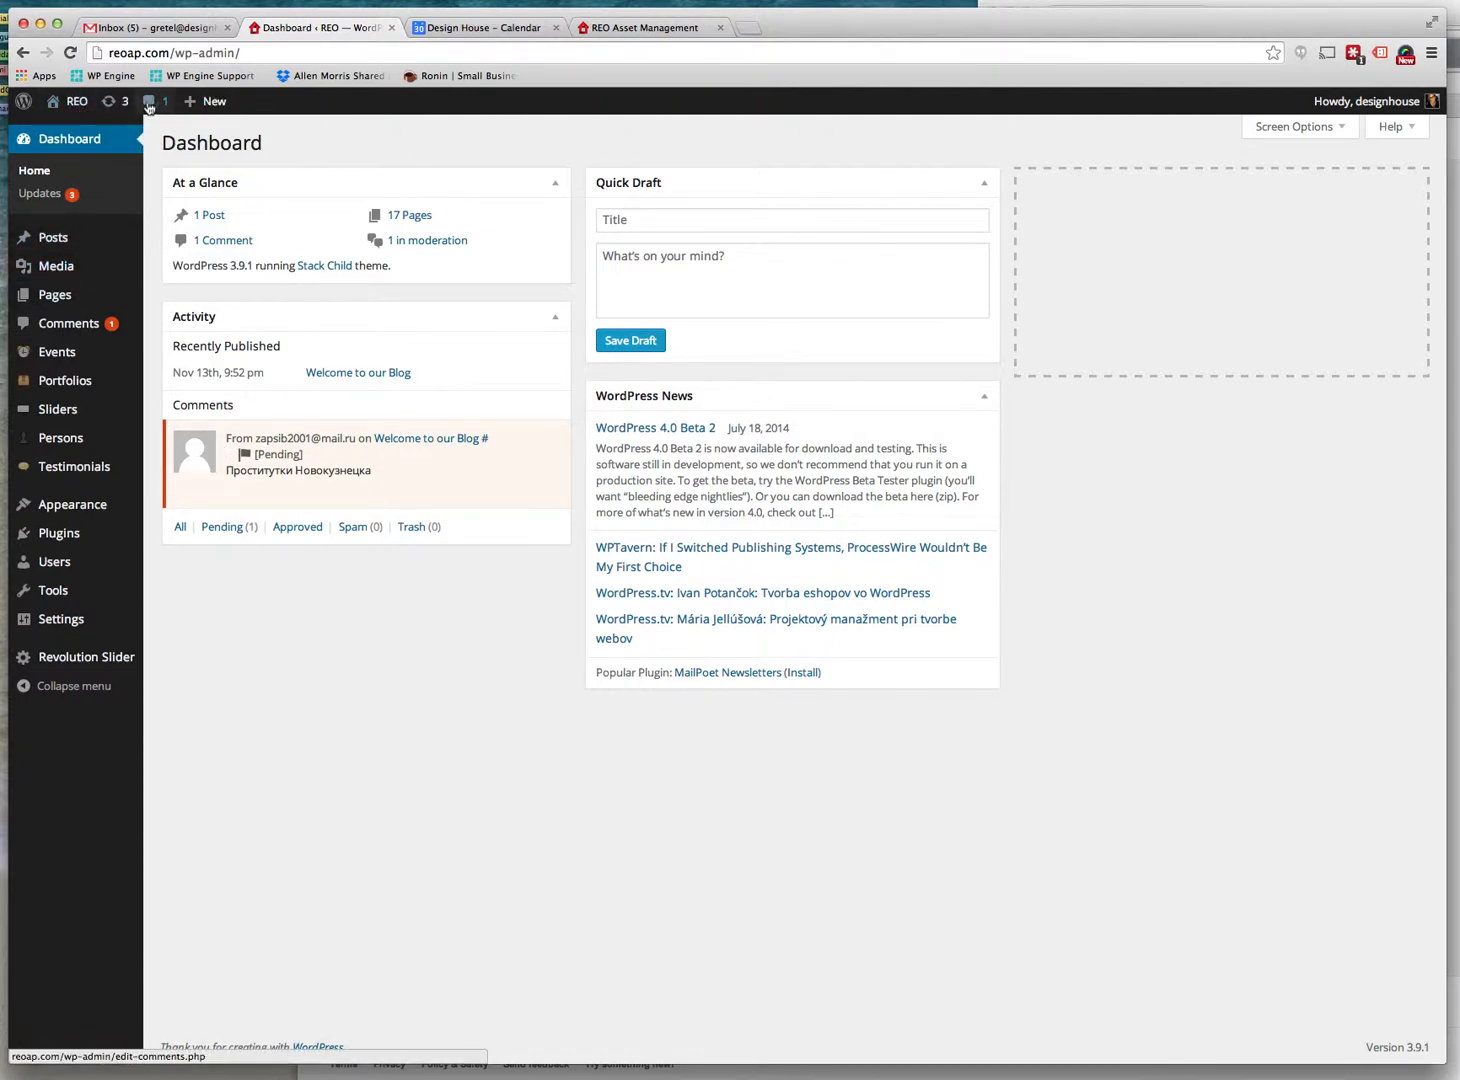
{"action": "left_click", "coordinate": [78, 105]}
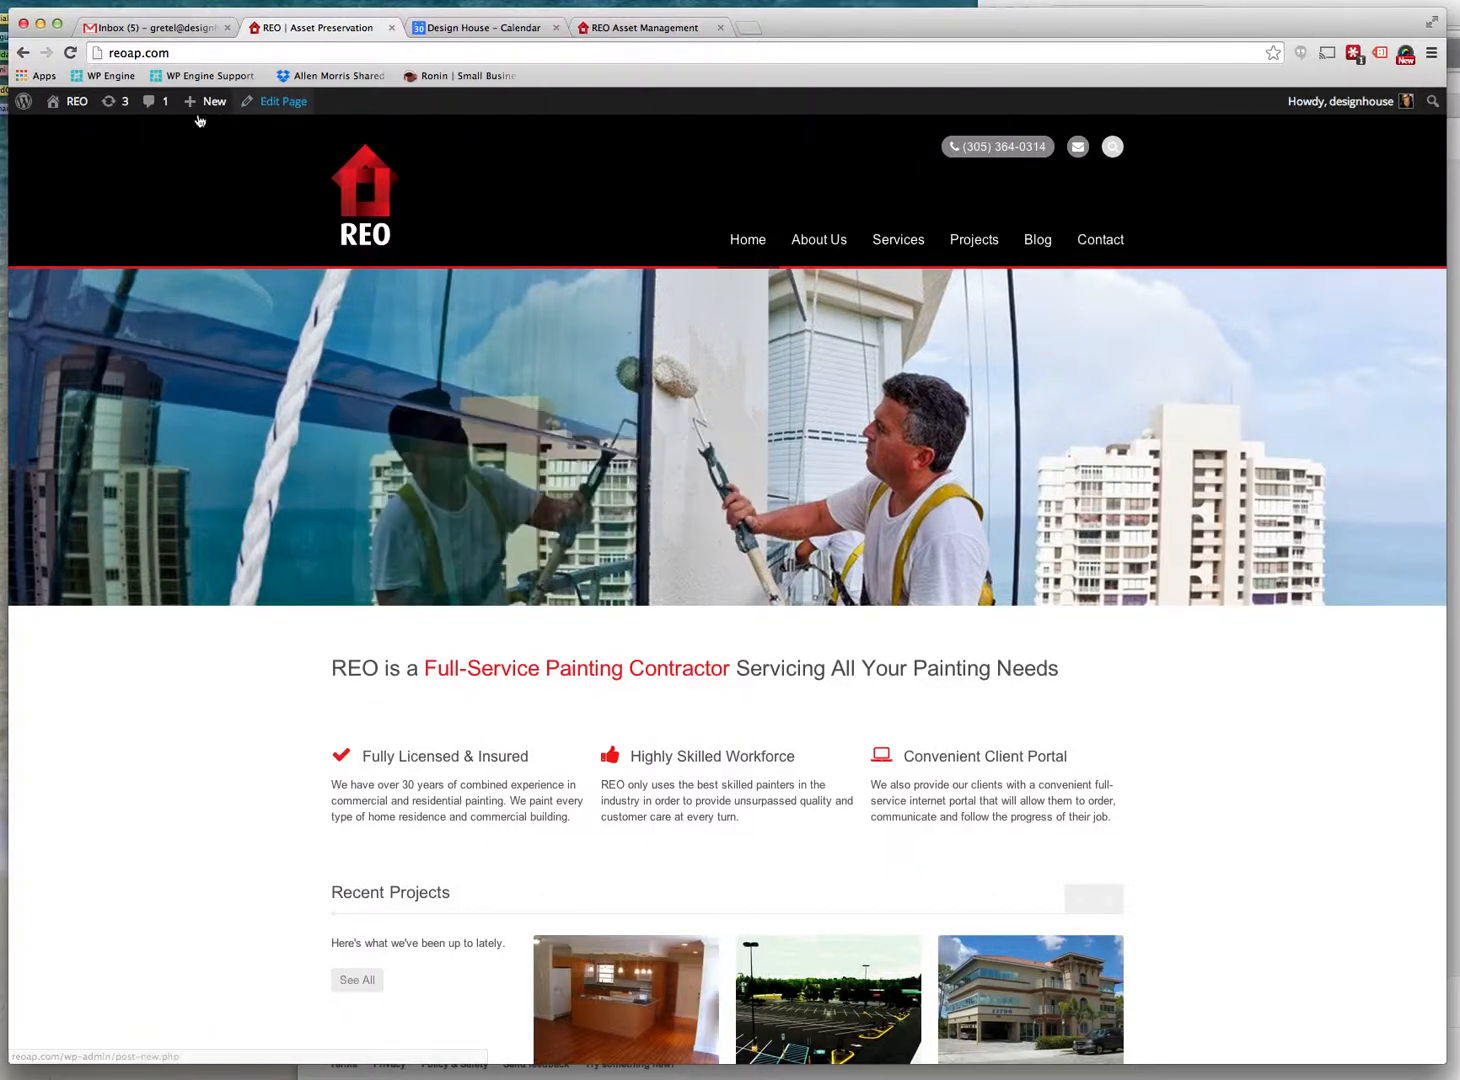
{"action": "mouse_move", "coordinate": [195, 104]}
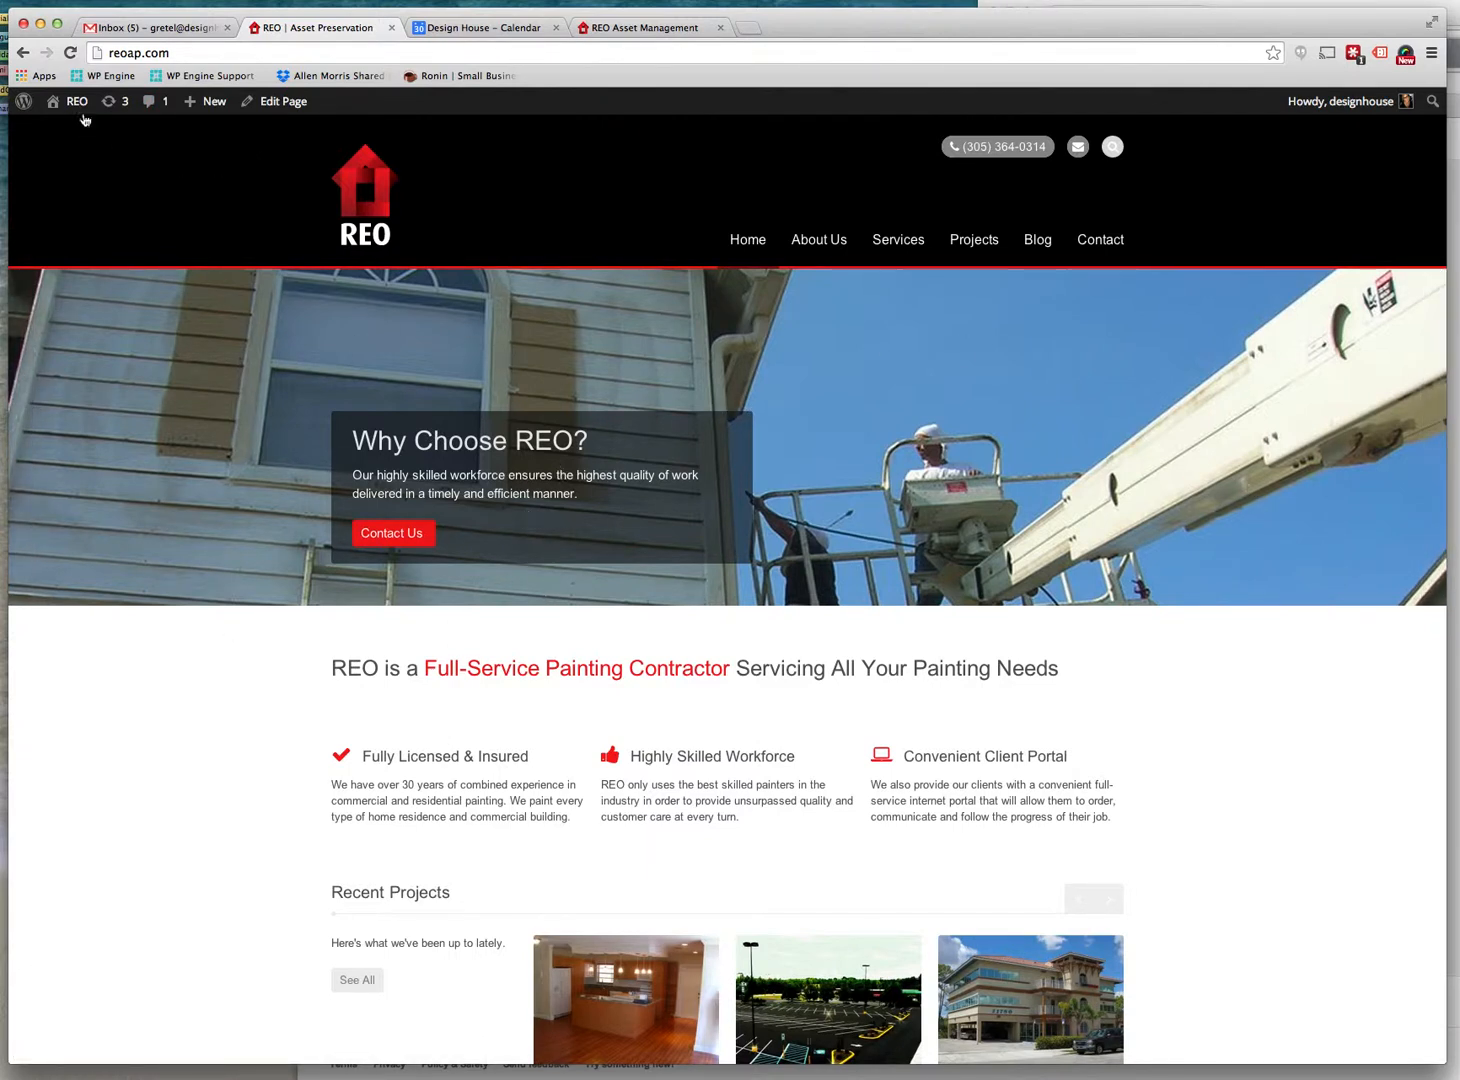
{"action": "left_click", "coordinate": [85, 134]}
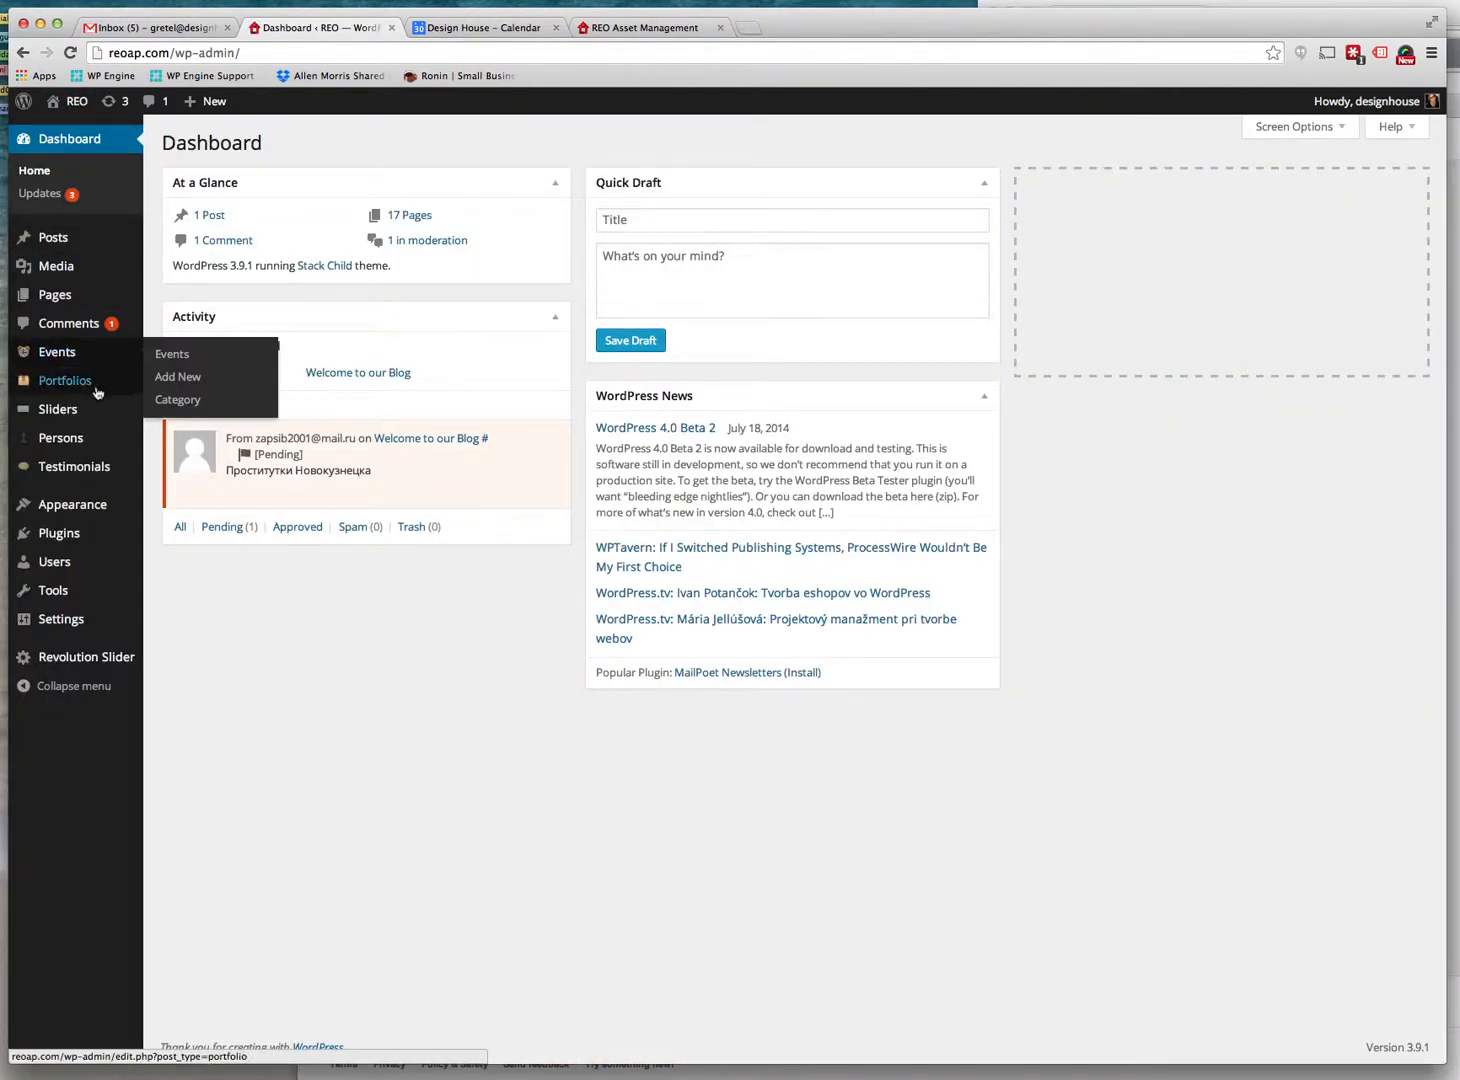
Open the Home Slider for editing and expand its Fully-Licensed & Insured slide
{"action": "mouse_move", "coordinate": [65, 419]}
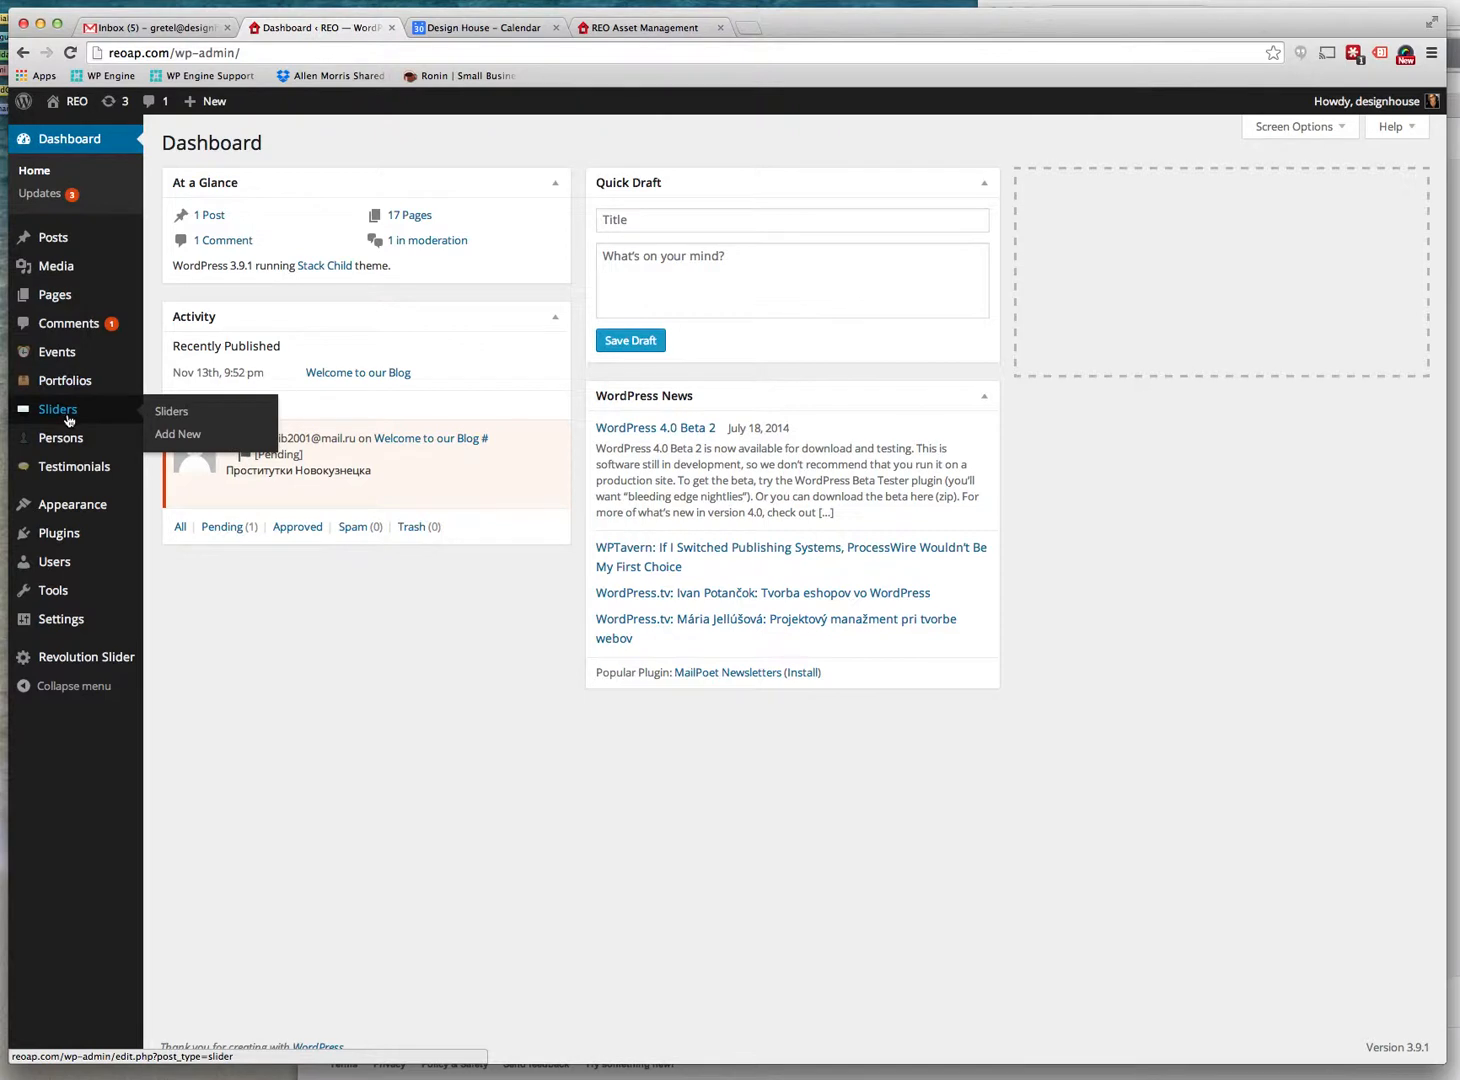
{"action": "left_click", "coordinate": [58, 414]}
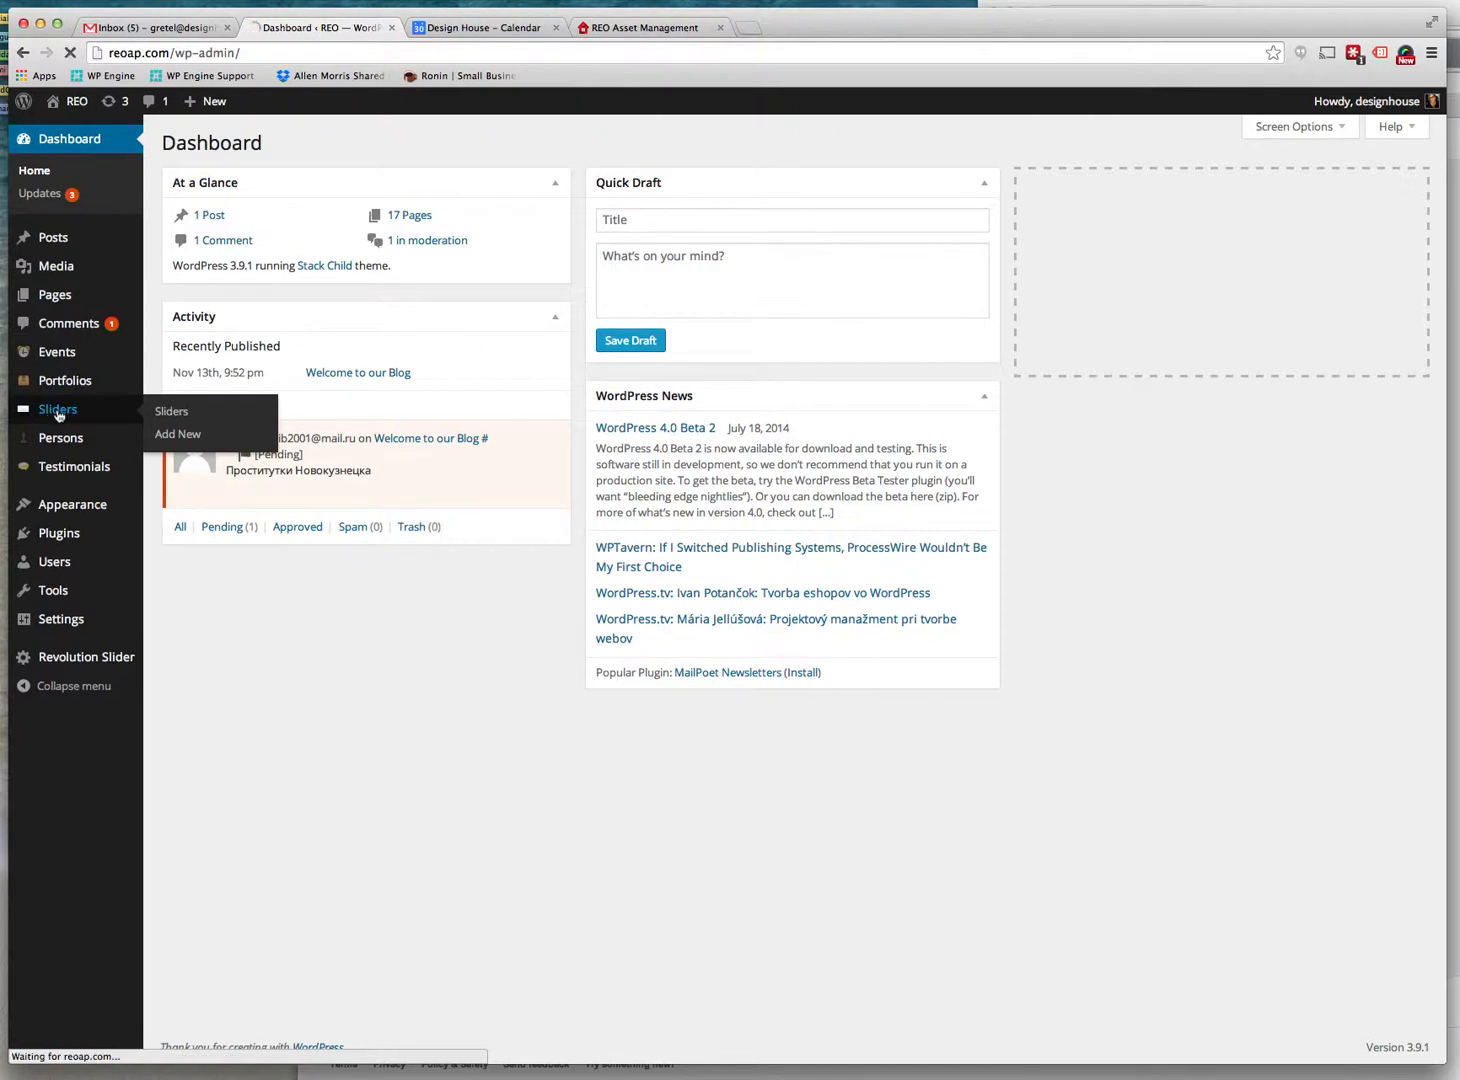
{"action": "mouse_move", "coordinate": [250, 268]}
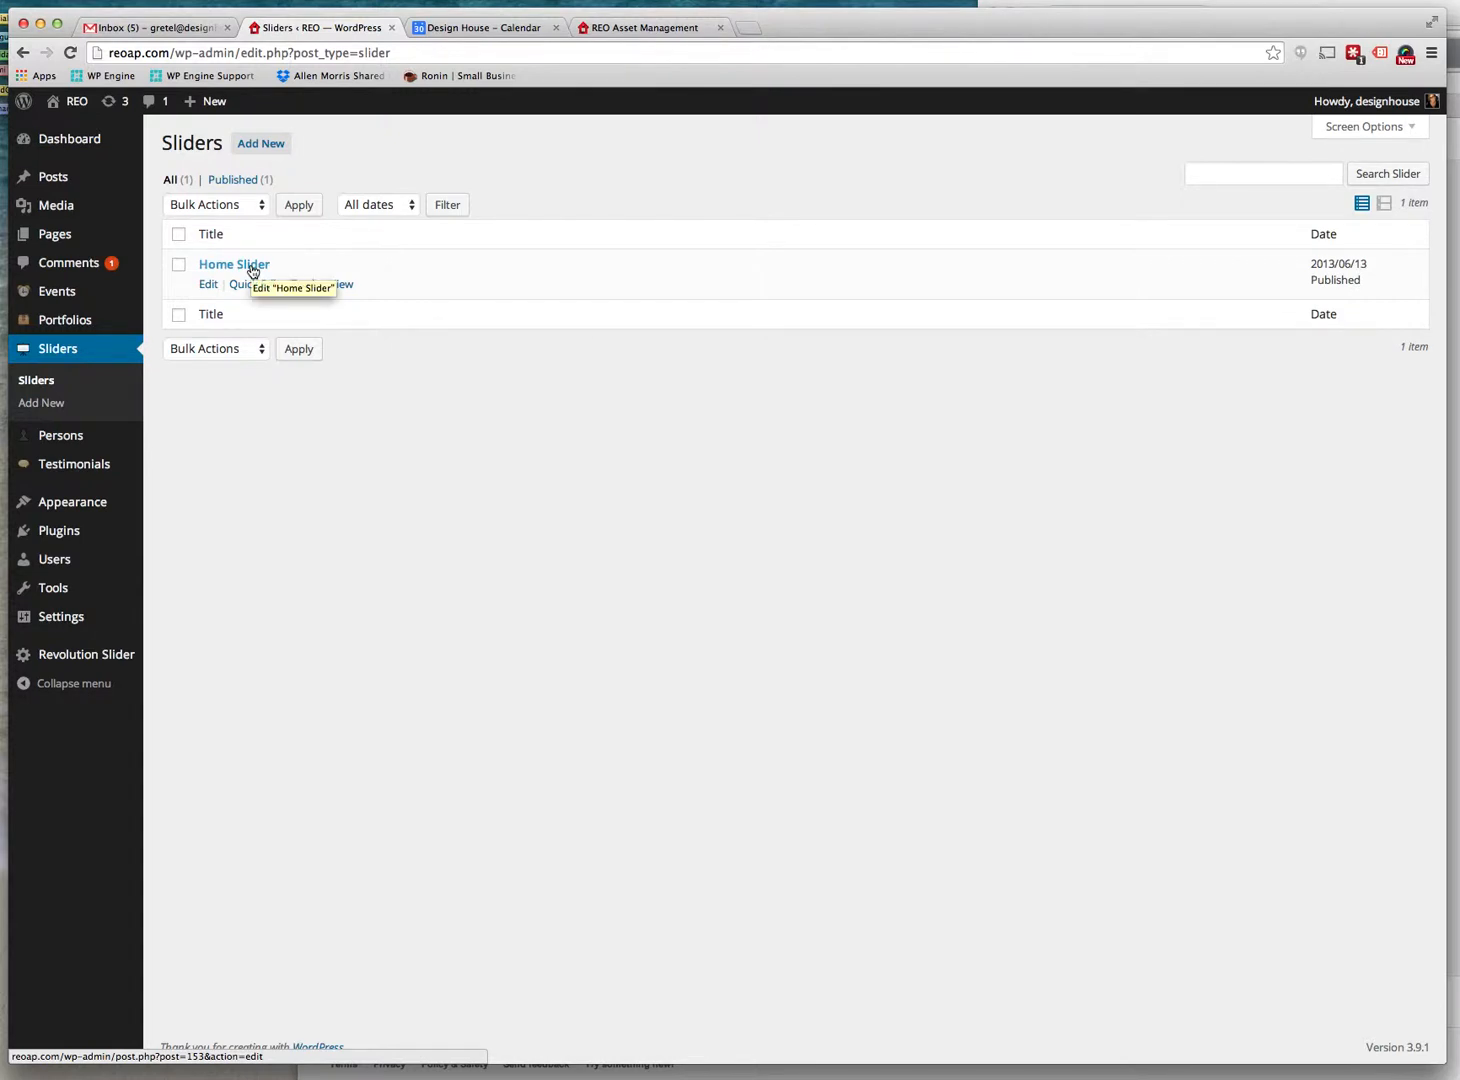
{"action": "left_click", "coordinate": [234, 264]}
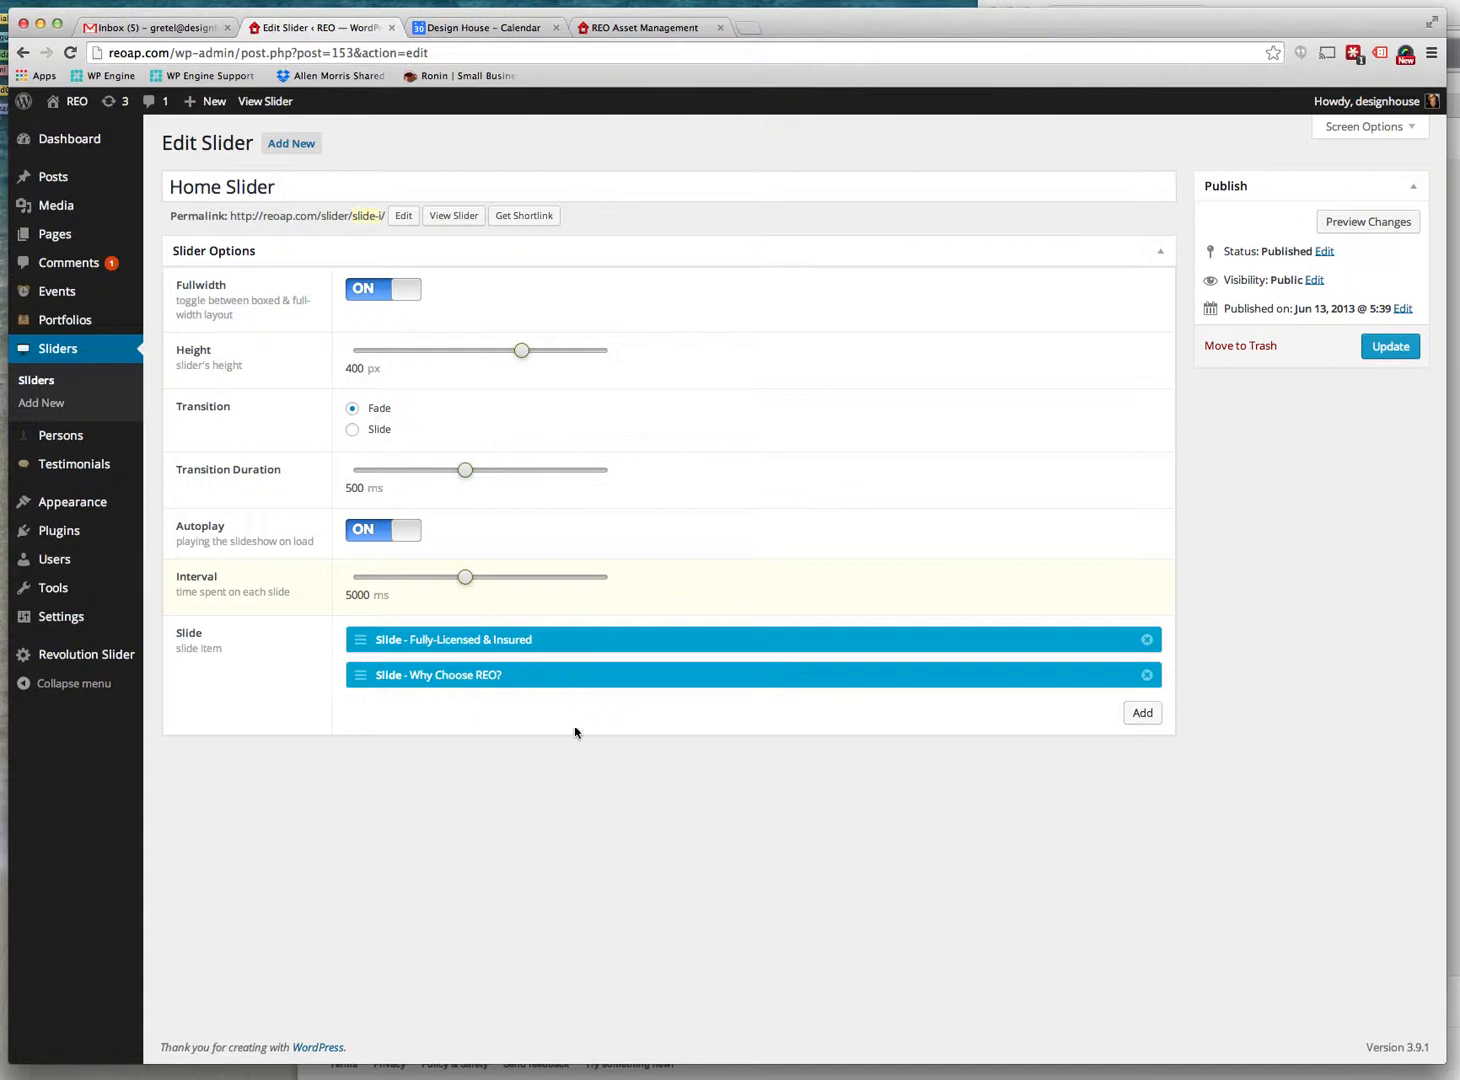
{"action": "left_click", "coordinate": [362, 645]}
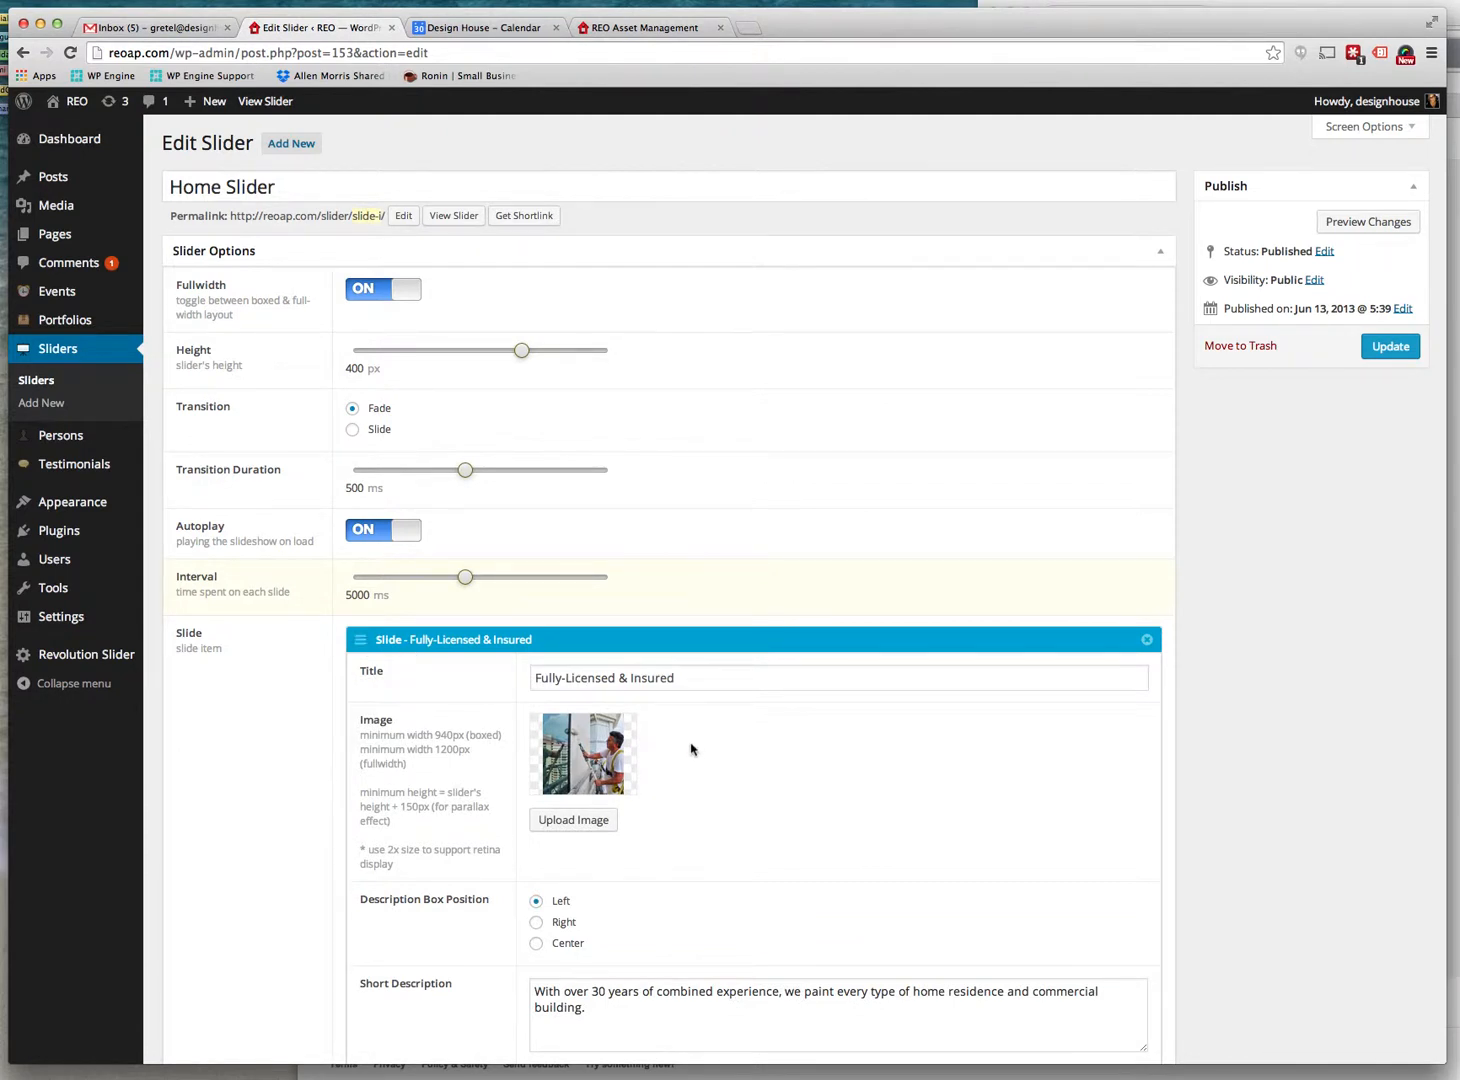
{"action": "scroll", "coordinate": [740, 822], "scroll_direction": "down", "scroll_amount": 5}
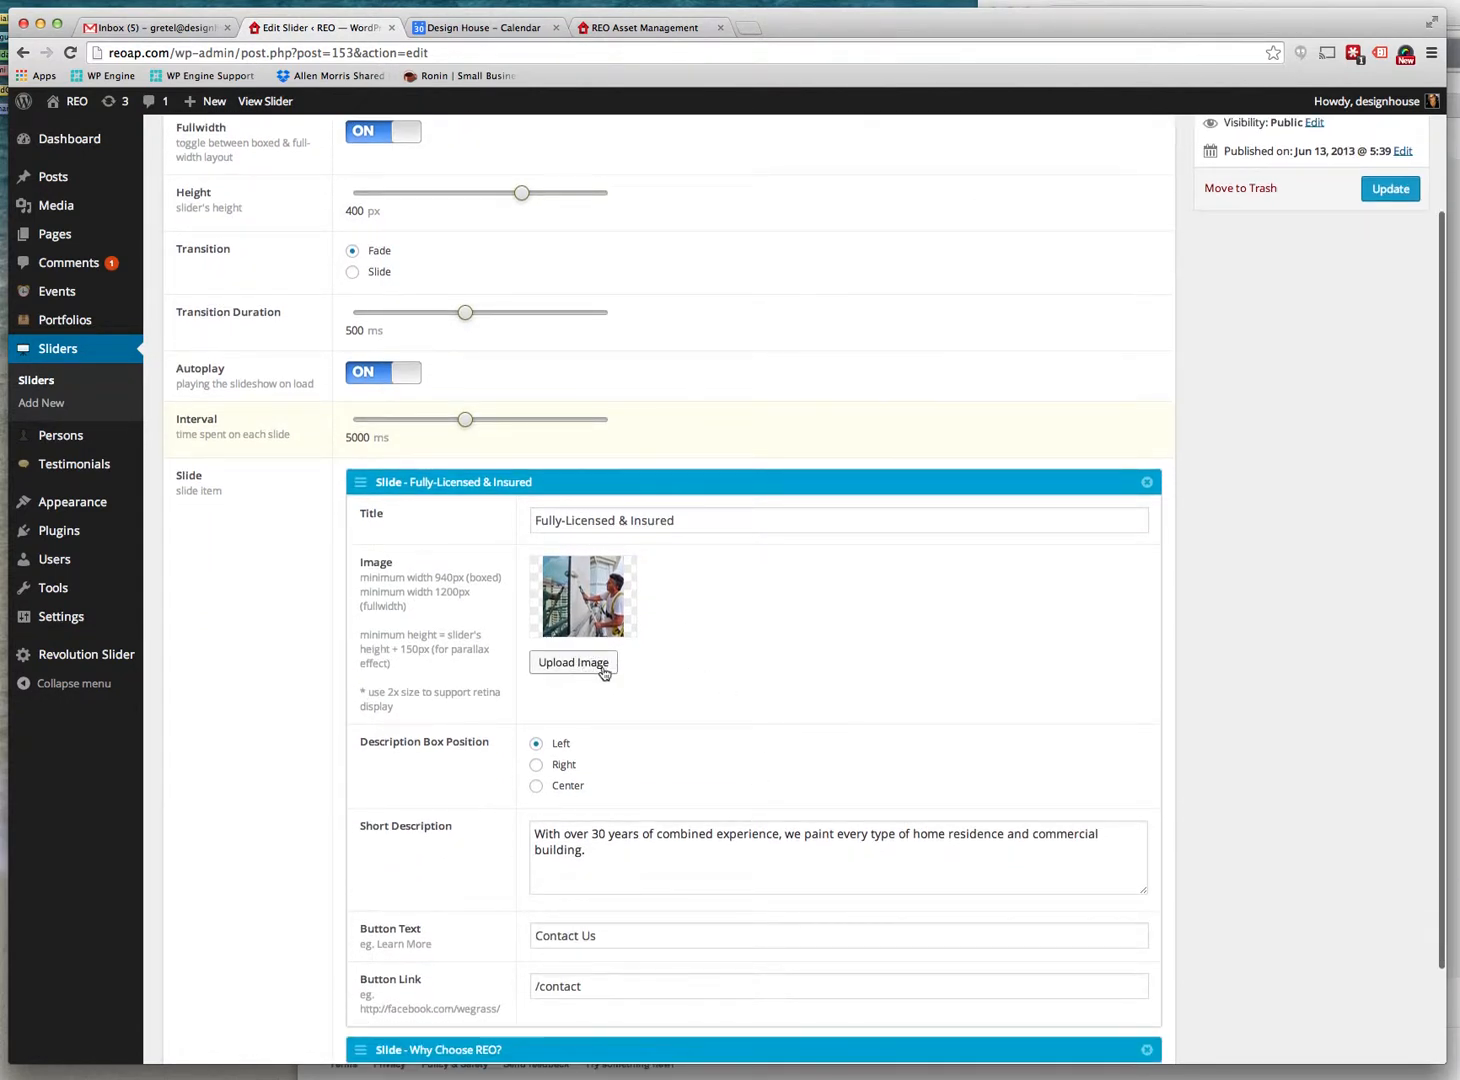
Look through the media library and file upload options for the Fully-Licensed & Insured slide's image, and close them without choosing a picture
{"action": "left_click", "coordinate": [590, 670]}
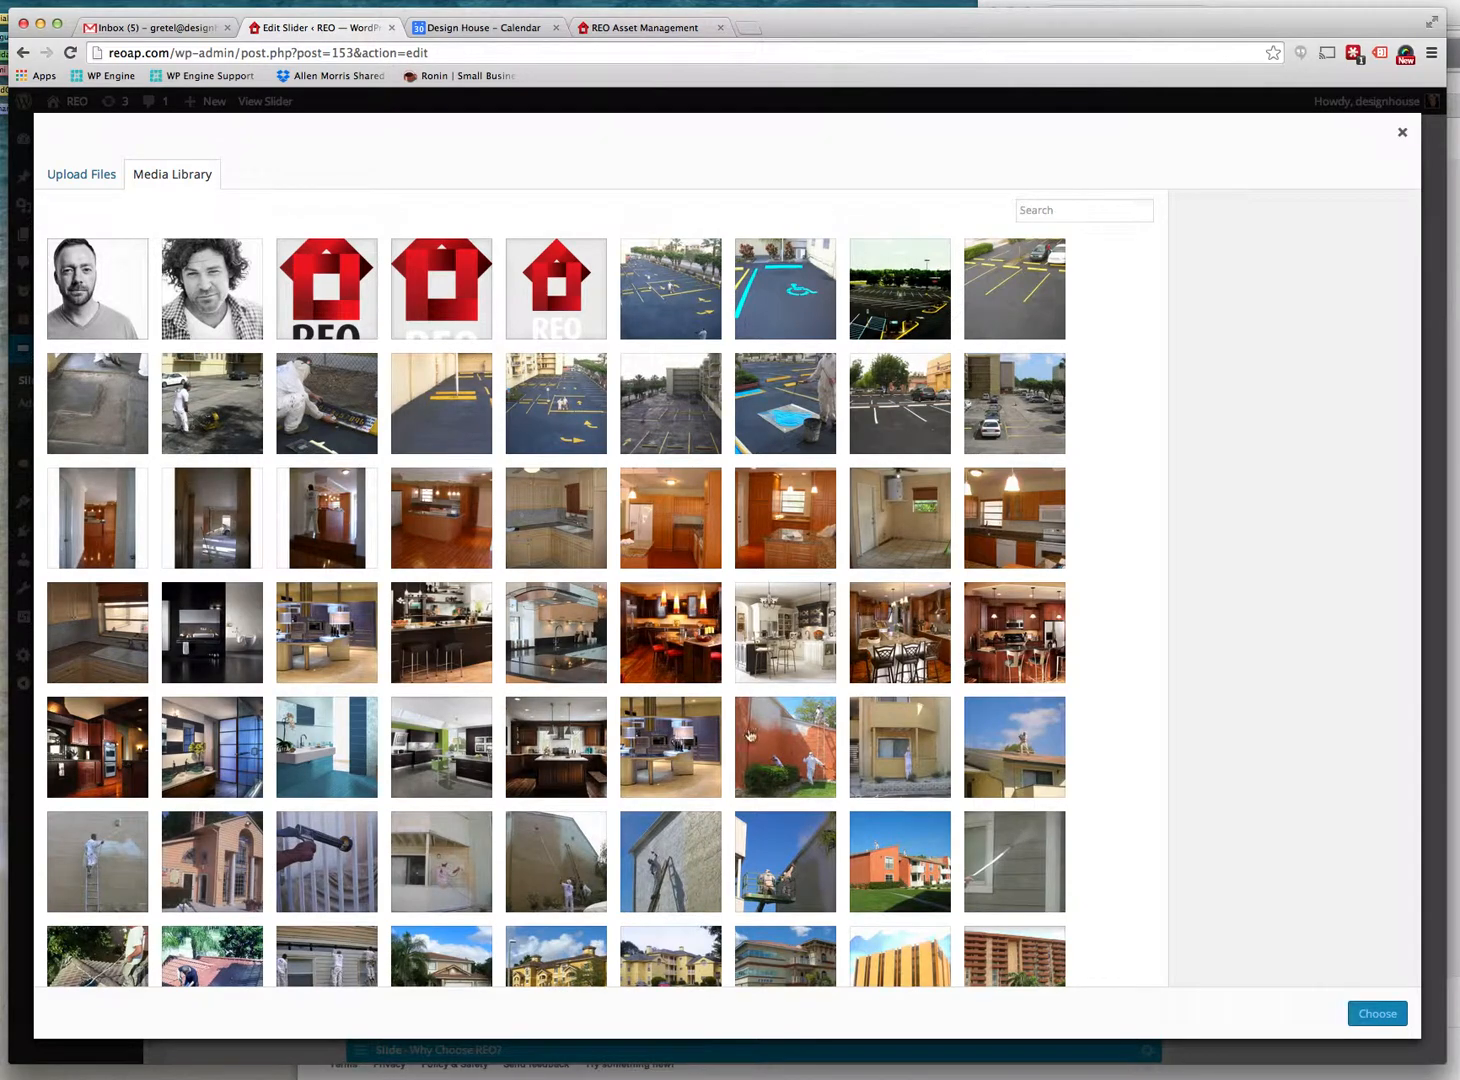
{"action": "scroll", "coordinate": [752, 735], "scroll_direction": "down", "scroll_amount": 5}
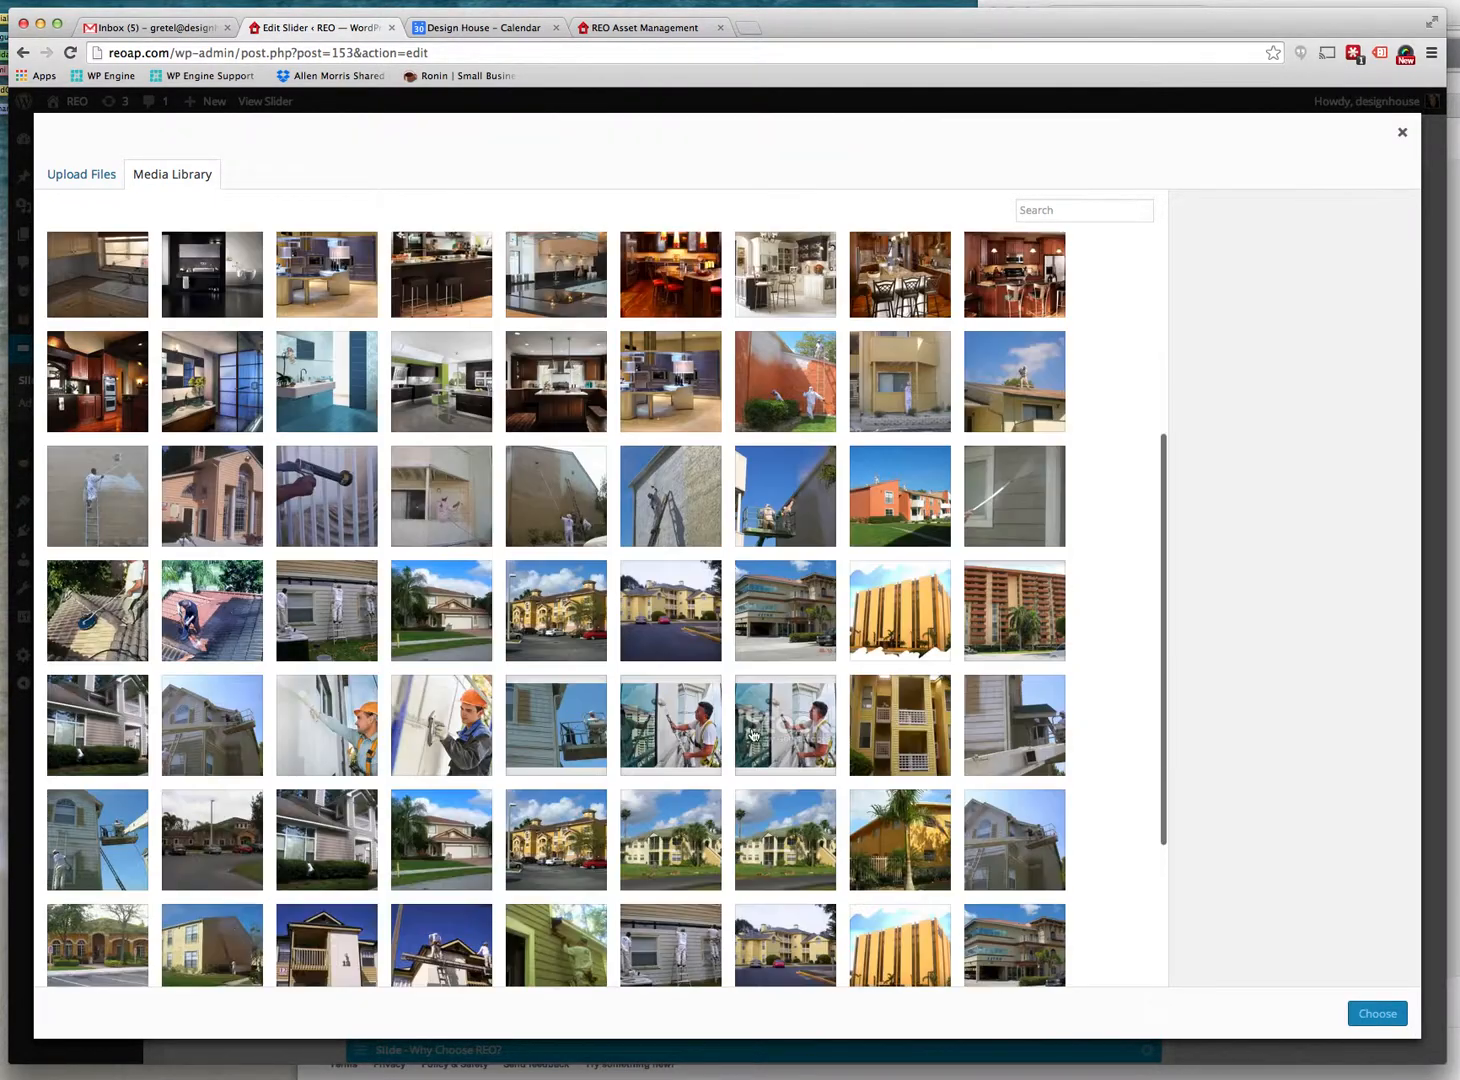
{"action": "scroll", "coordinate": [535, 745], "scroll_direction": "up", "scroll_amount": 3}
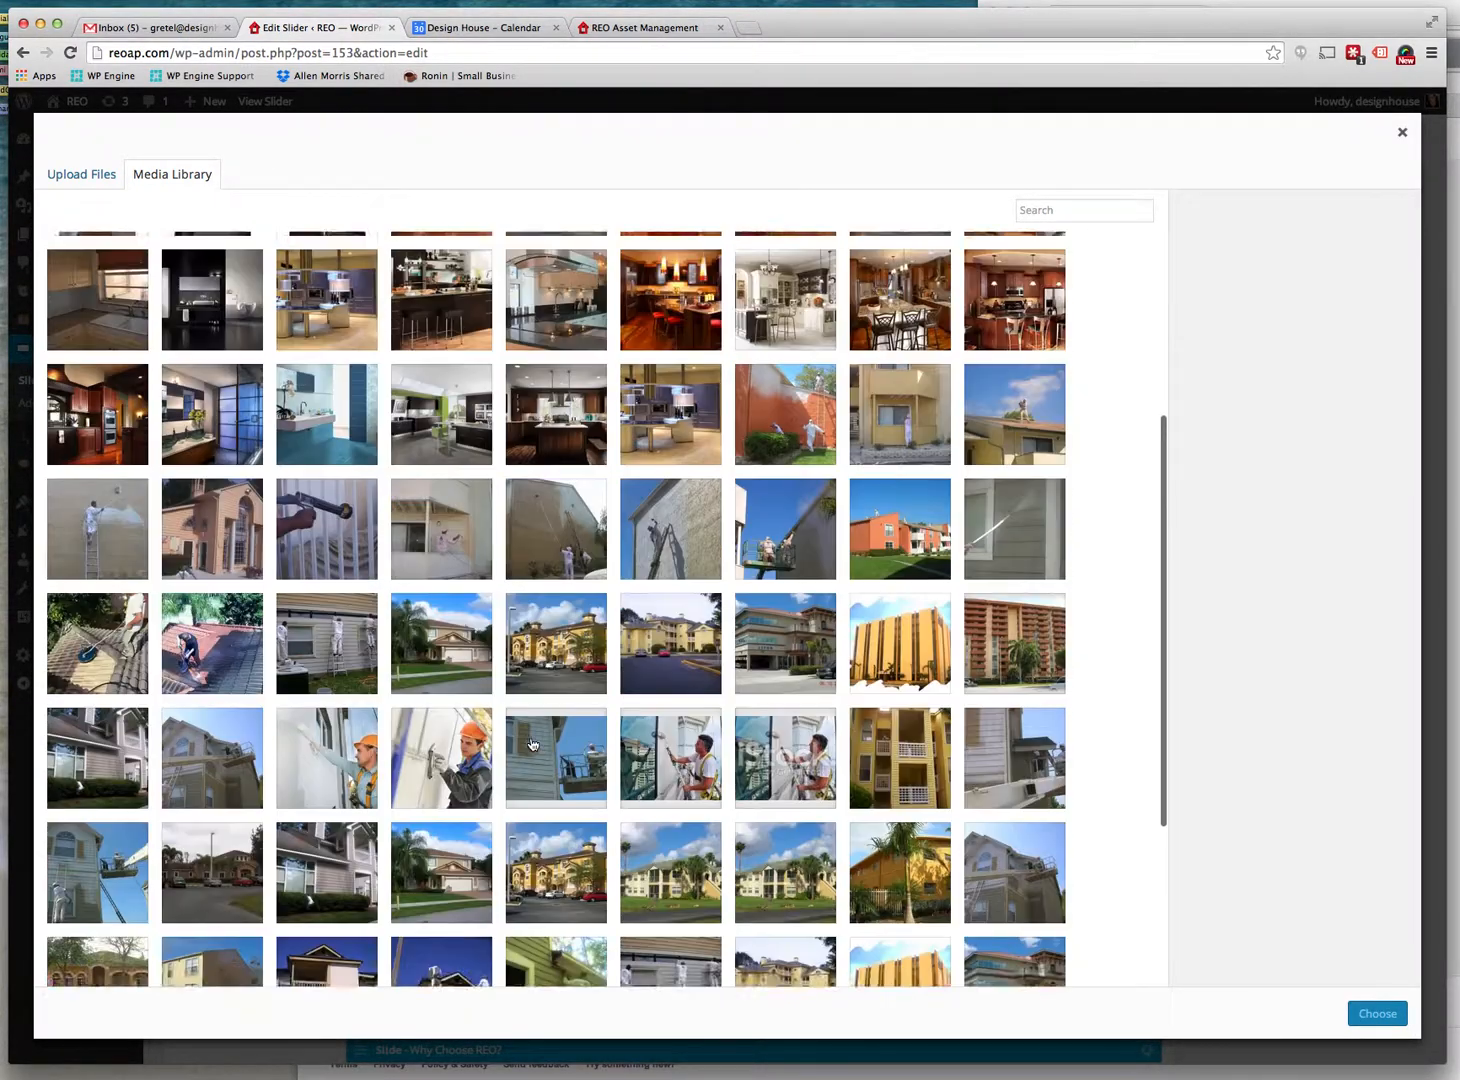
{"action": "scroll", "coordinate": [533, 745], "scroll_direction": "up", "scroll_amount": 3}
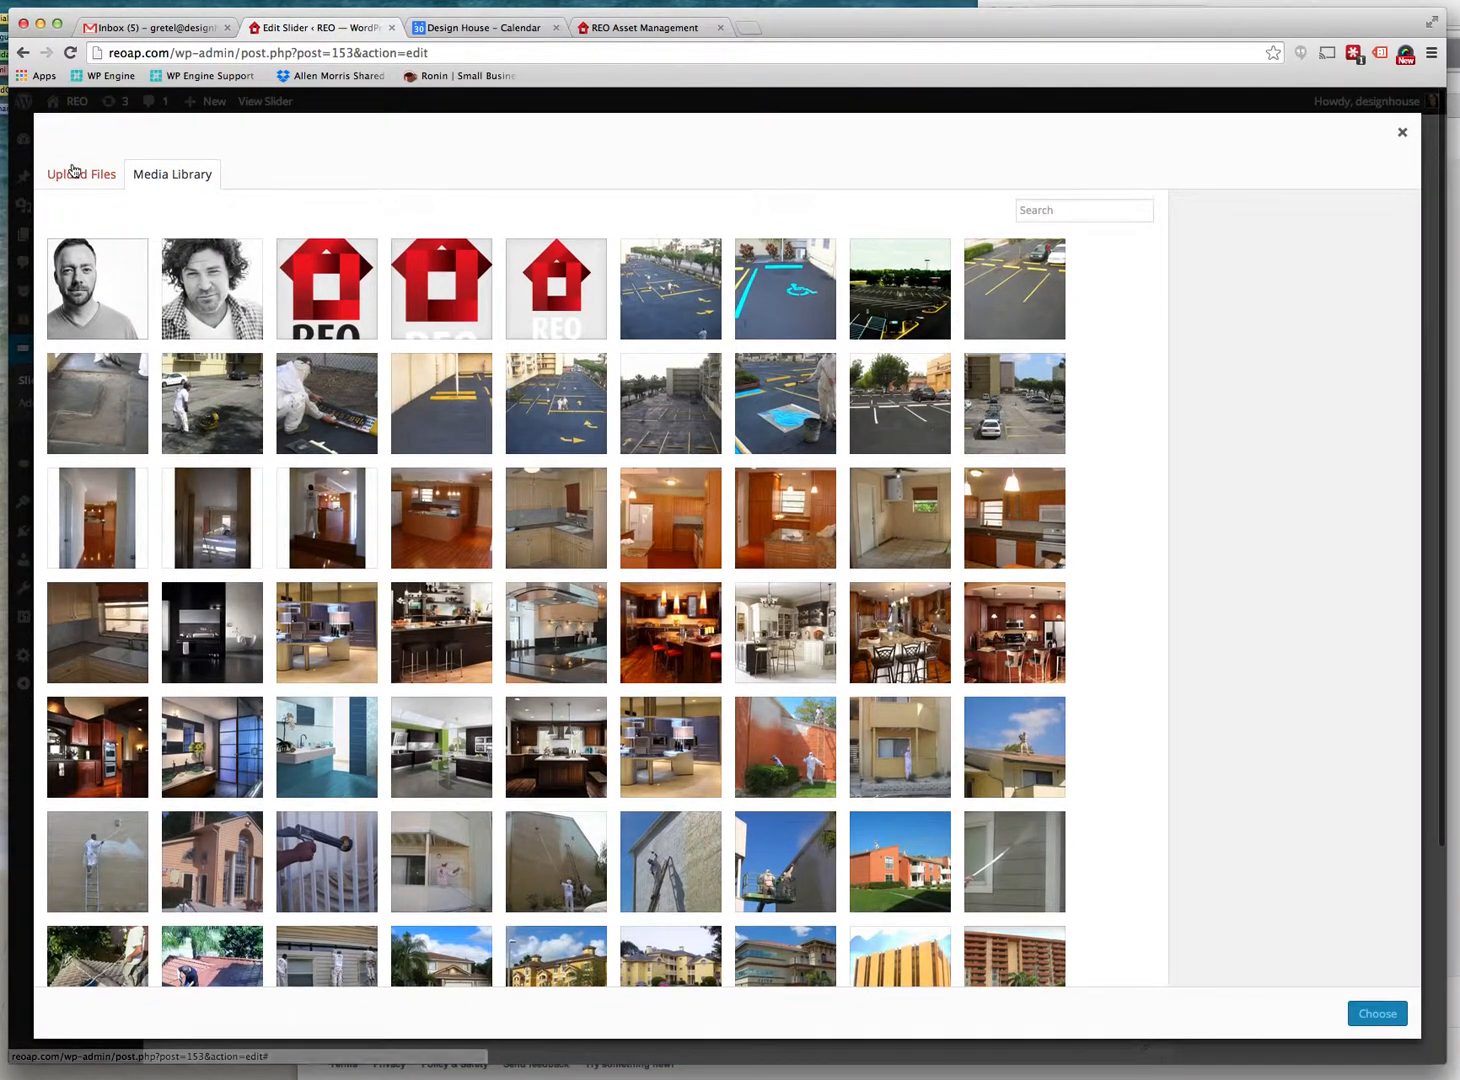
{"action": "left_click", "coordinate": [73, 177]}
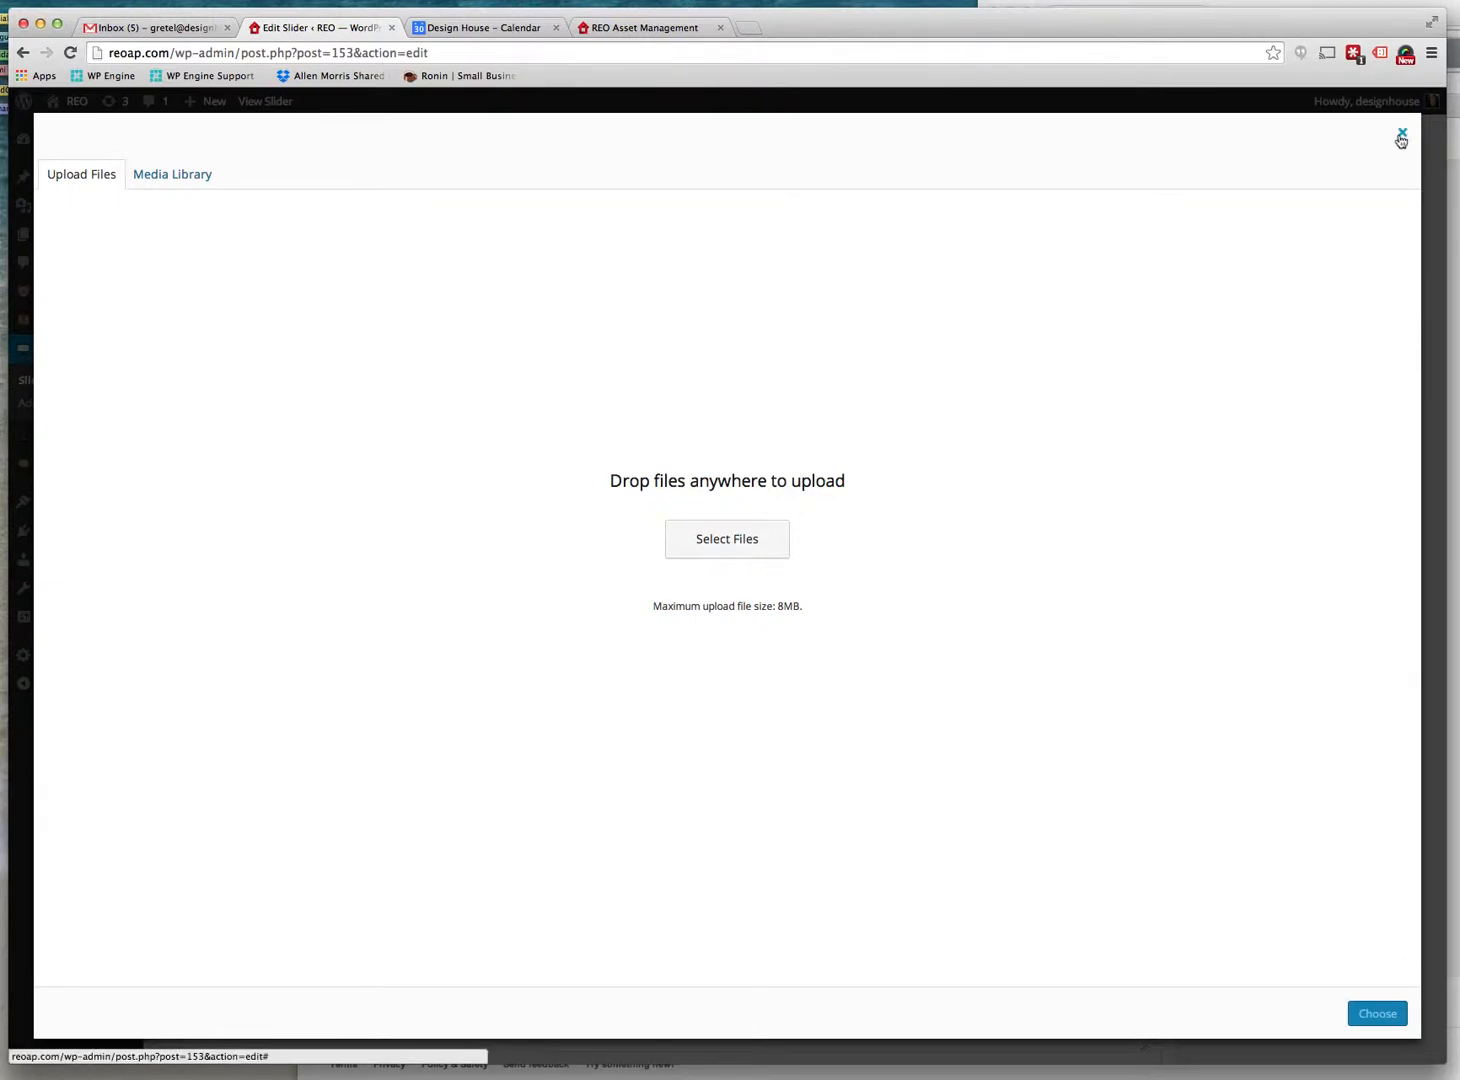
{"action": "left_click", "coordinate": [1402, 133]}
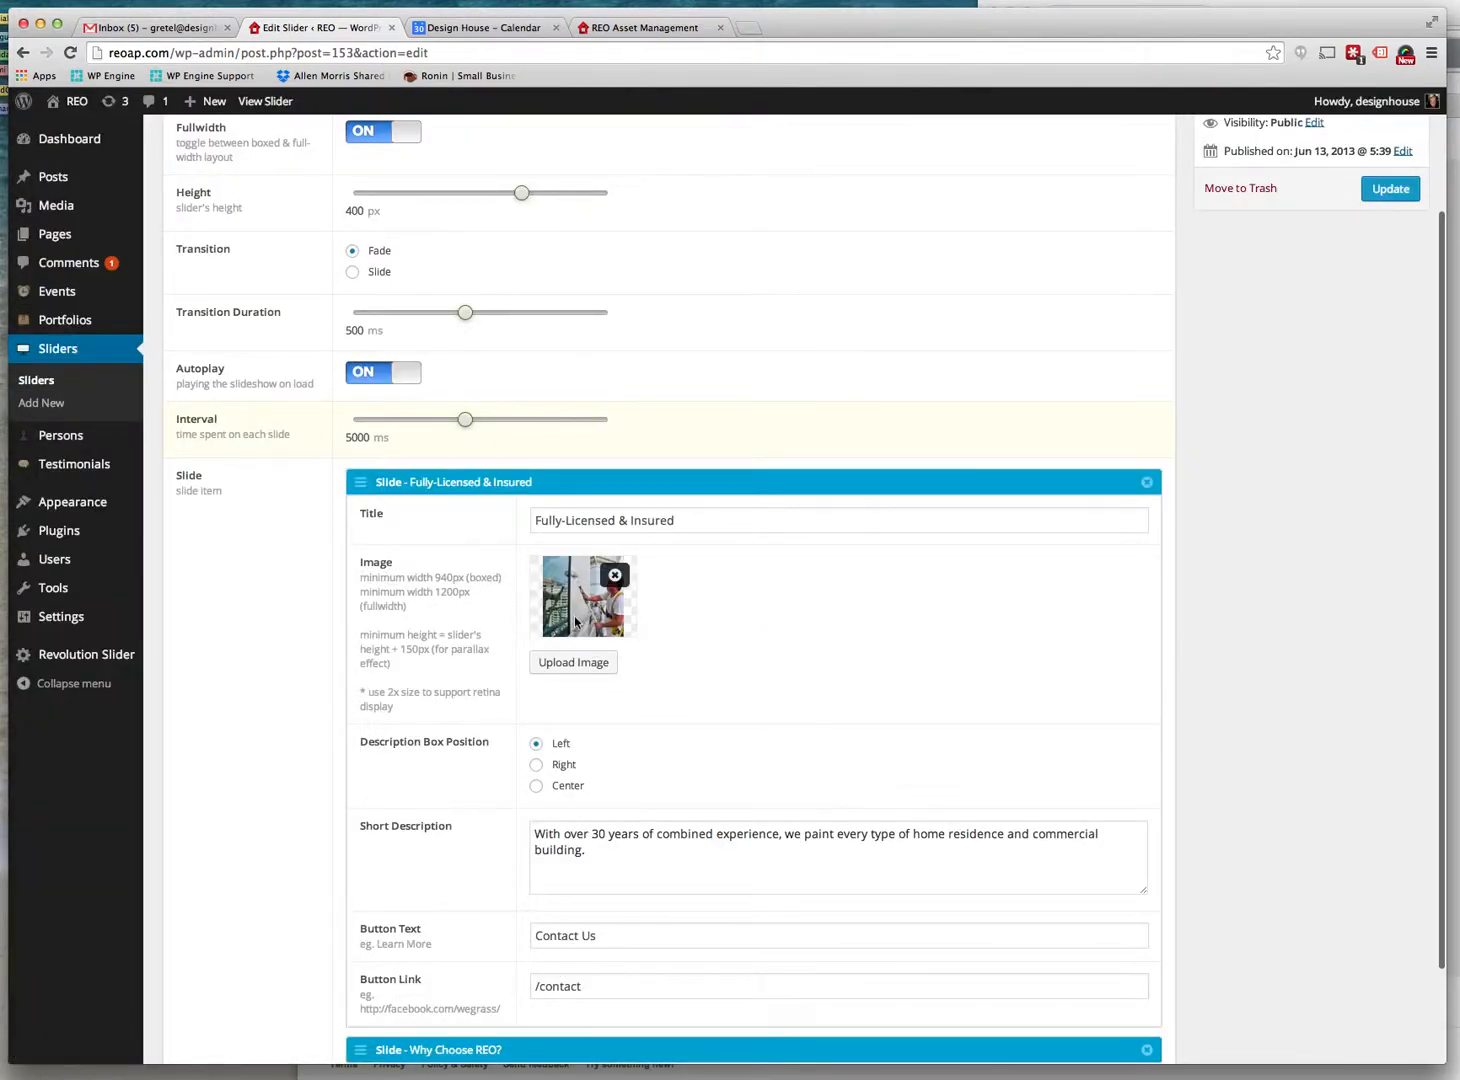
Review the short description, button text and button link of the Fully-Licensed & Insured slide
{"action": "scroll", "coordinate": [740, 782], "scroll_direction": "down", "scroll_amount": 1}
{"action": "scroll", "coordinate": [740, 782], "scroll_direction": "down", "scroll_amount": 2}
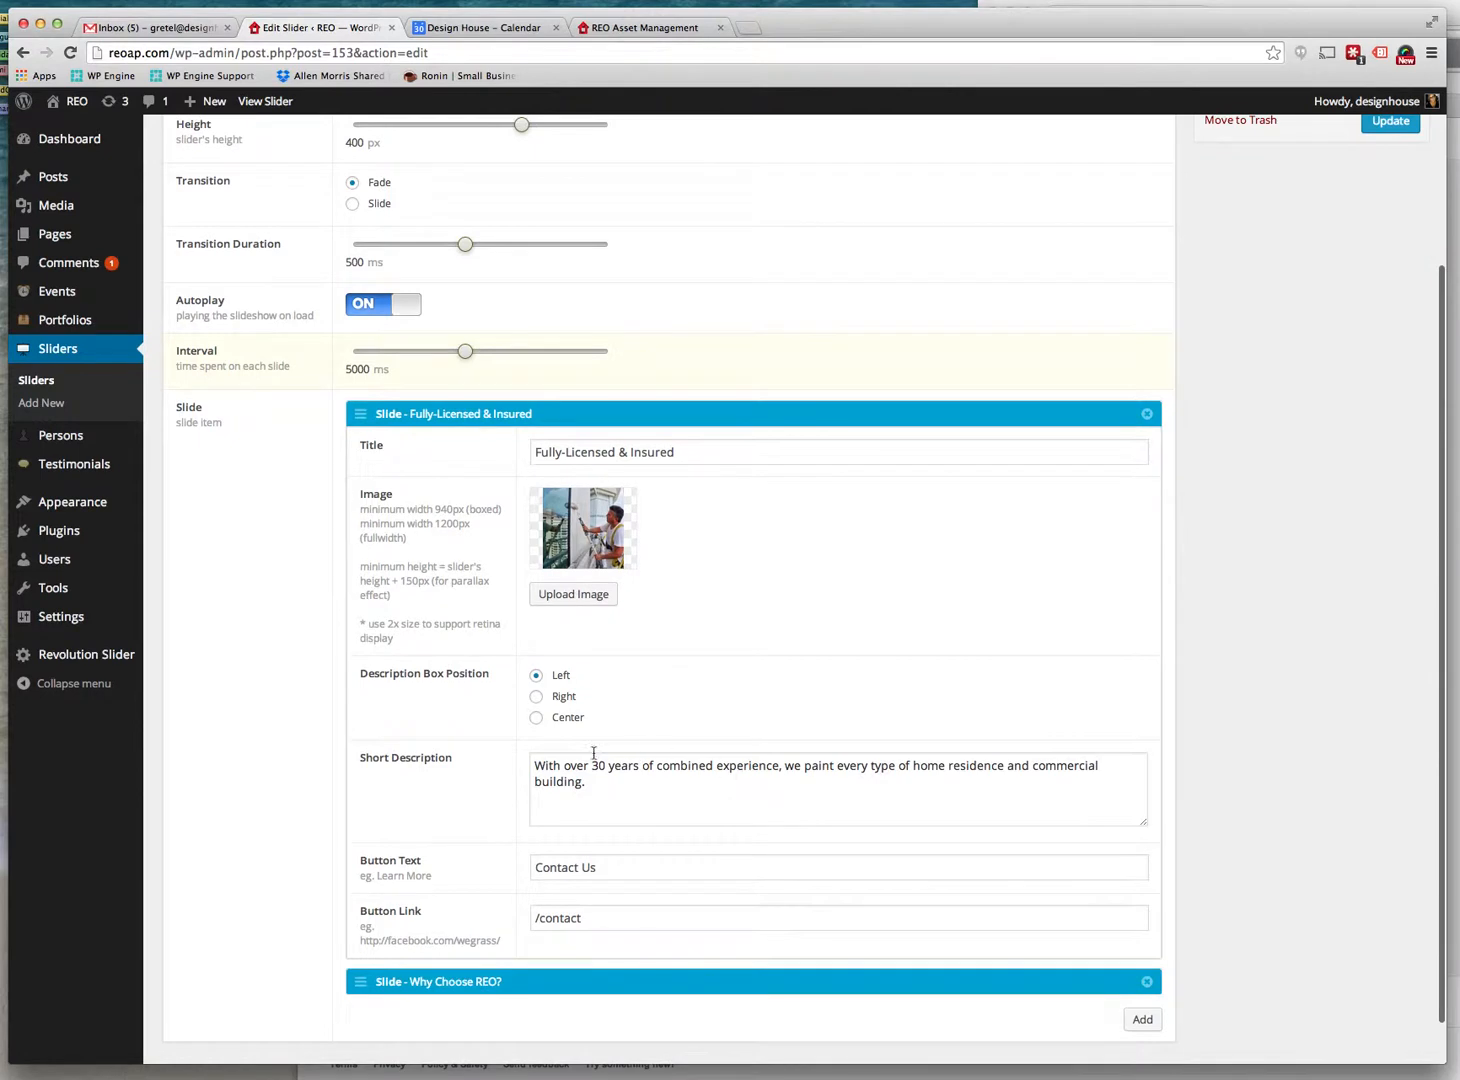
{"action": "left_click_drag", "start_coordinate": [600, 786], "coordinate": [521, 766]}
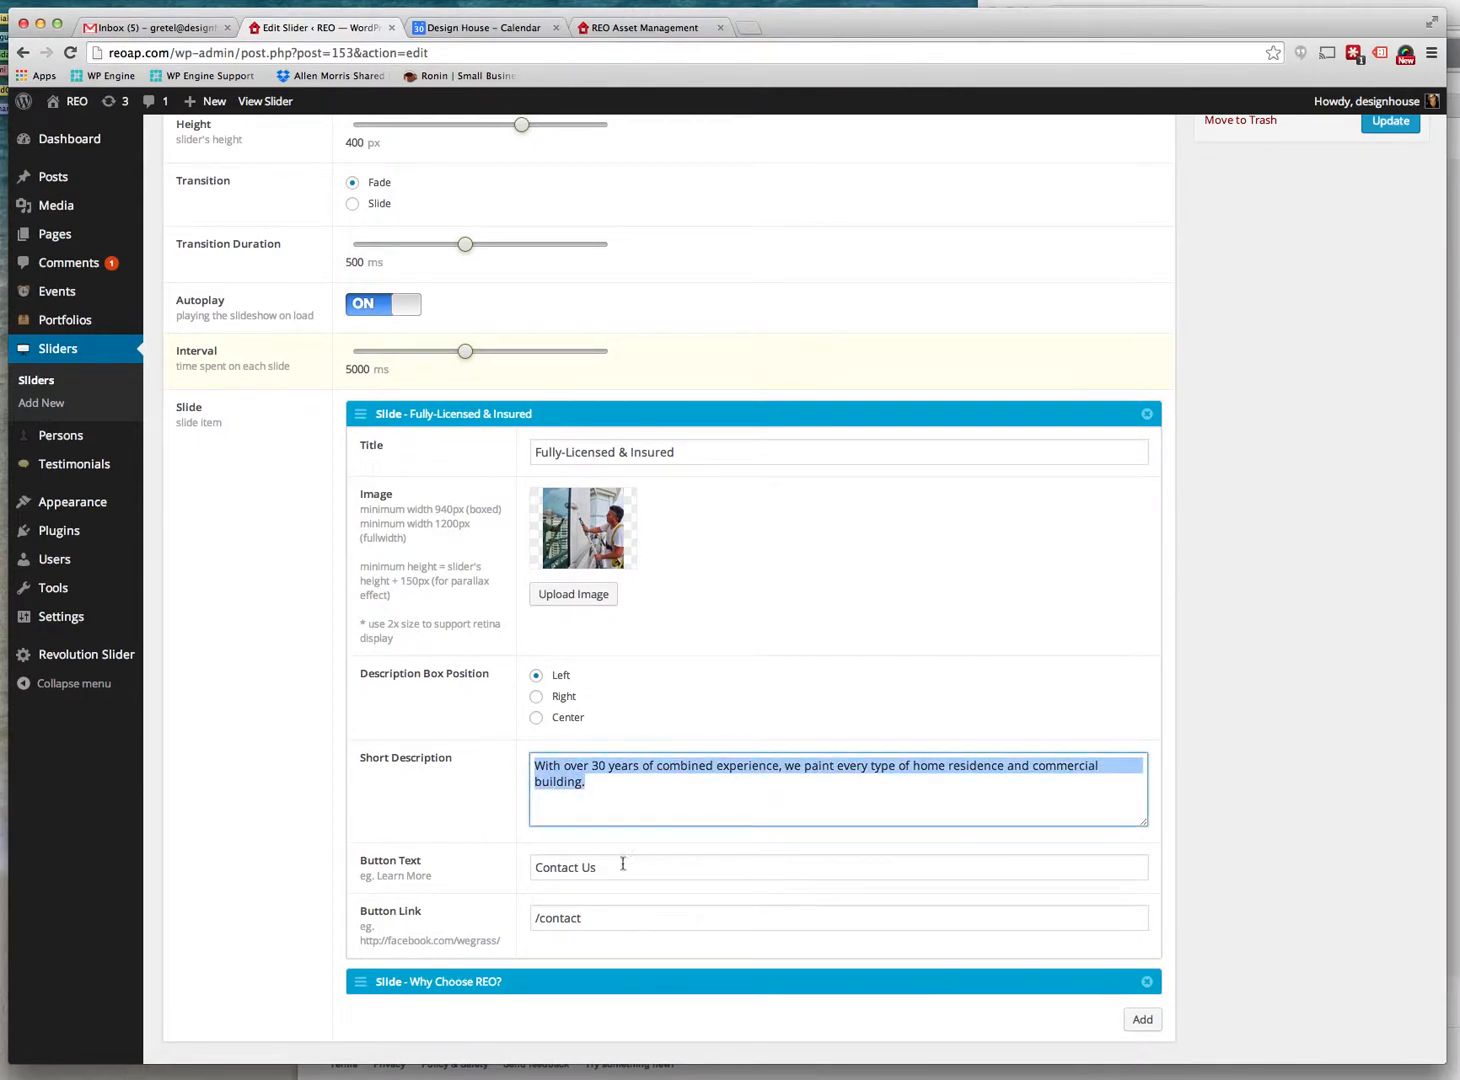
{"action": "left_click_drag", "start_coordinate": [625, 876], "coordinate": [474, 870]}
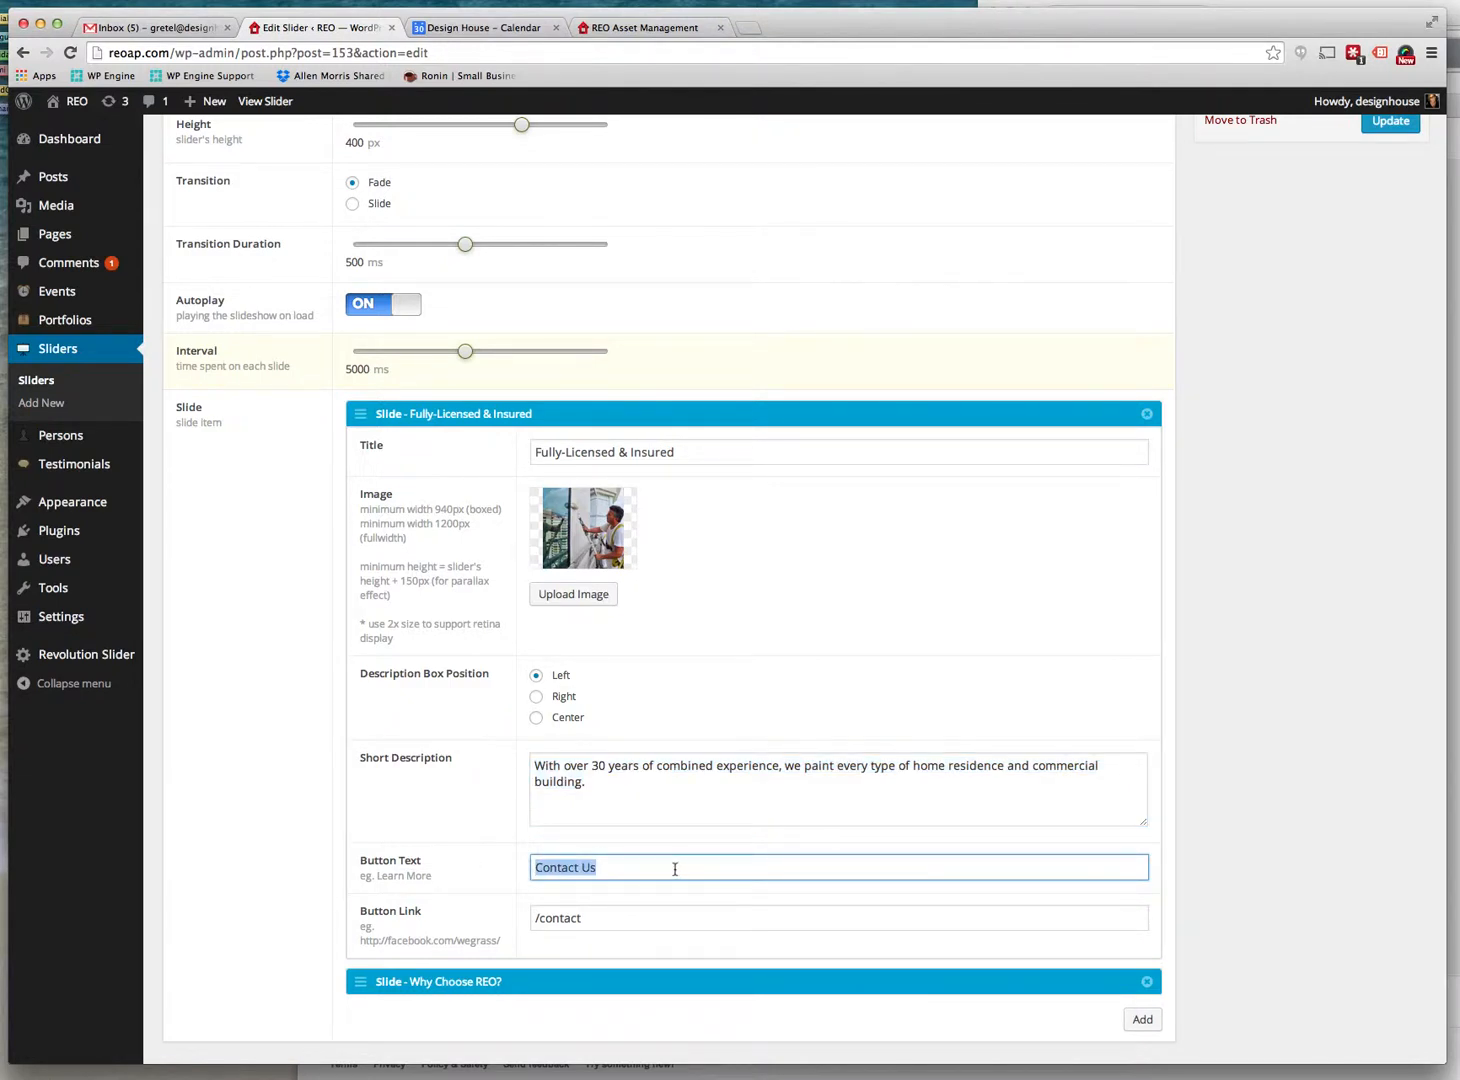
{"action": "left_click_drag", "start_coordinate": [586, 917], "coordinate": [461, 919]}
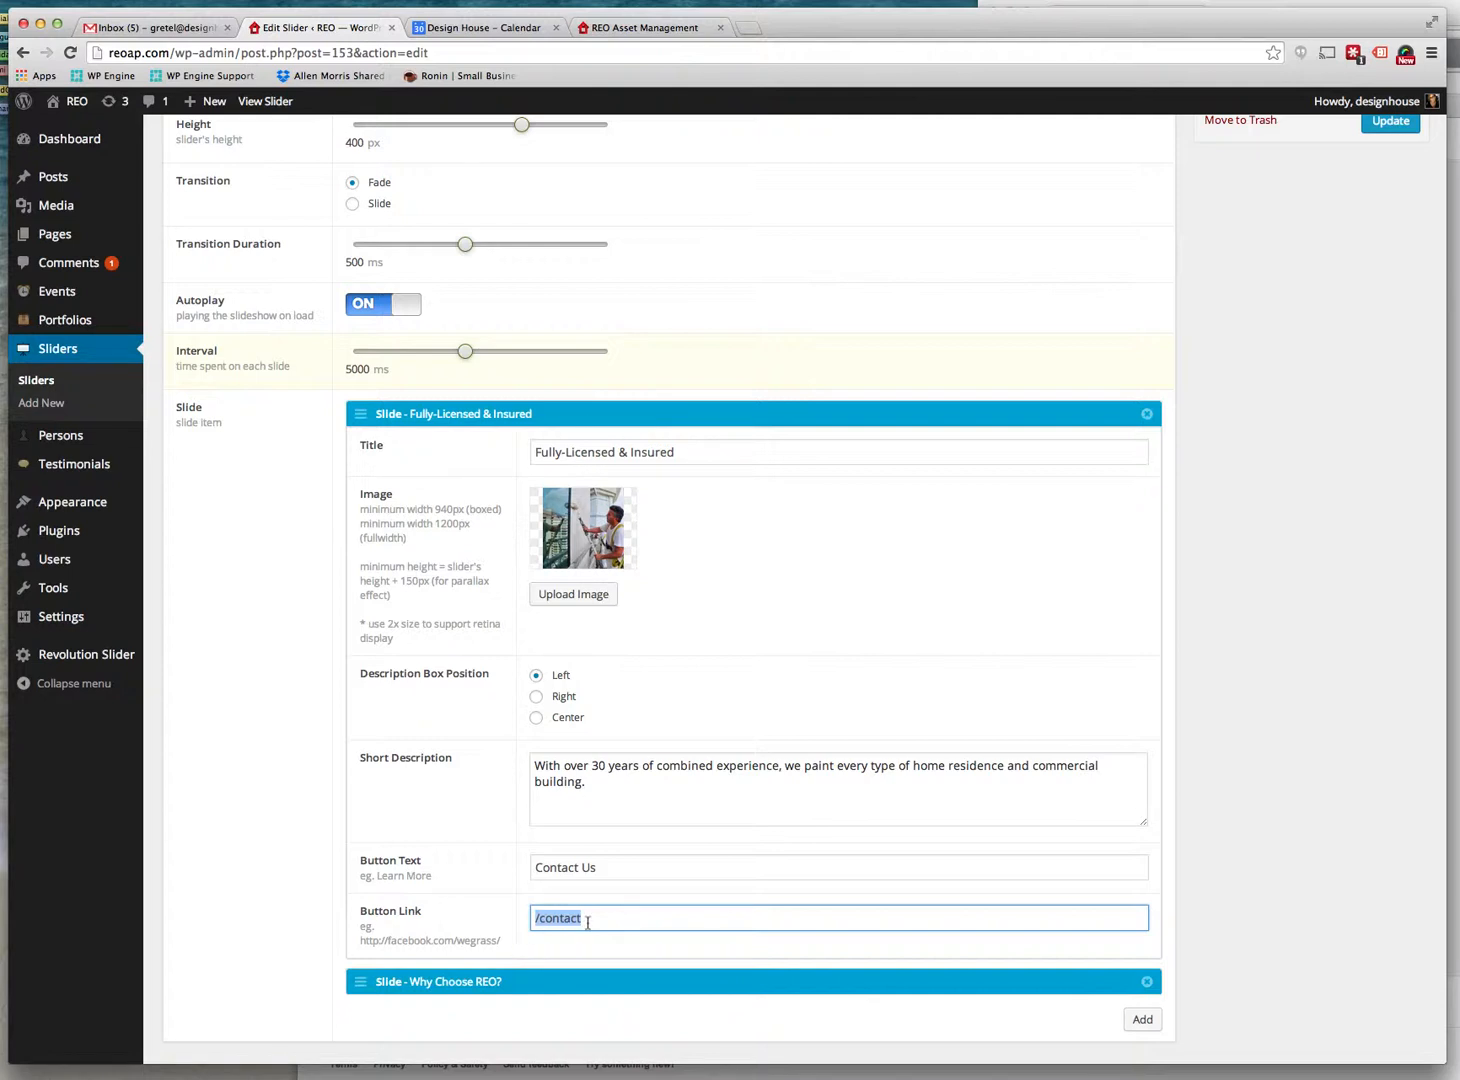
Expand the Why Choose REO? slide and review its title and other fields
{"action": "scroll", "coordinate": [891, 850], "scroll_direction": "down", "scroll_amount": 2}
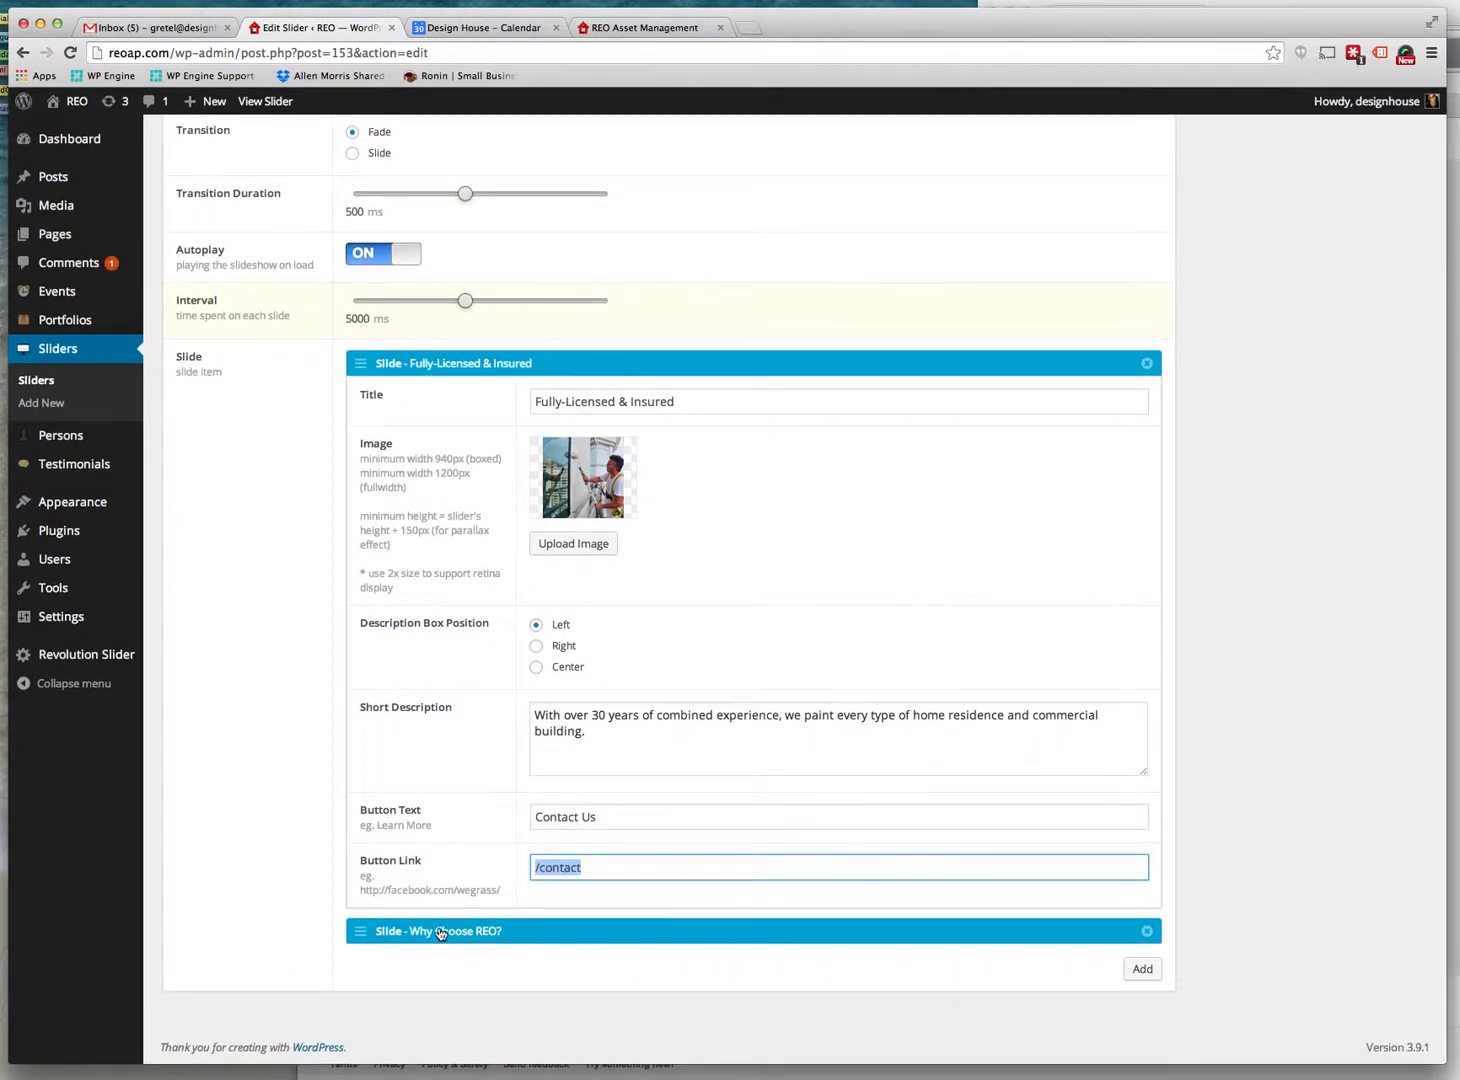
{"action": "left_click", "coordinate": [360, 931]}
{"action": "scroll", "coordinate": [519, 853], "scroll_direction": "down", "scroll_amount": 1}
{"action": "scroll", "coordinate": [519, 853], "scroll_direction": "down", "scroll_amount": 10}
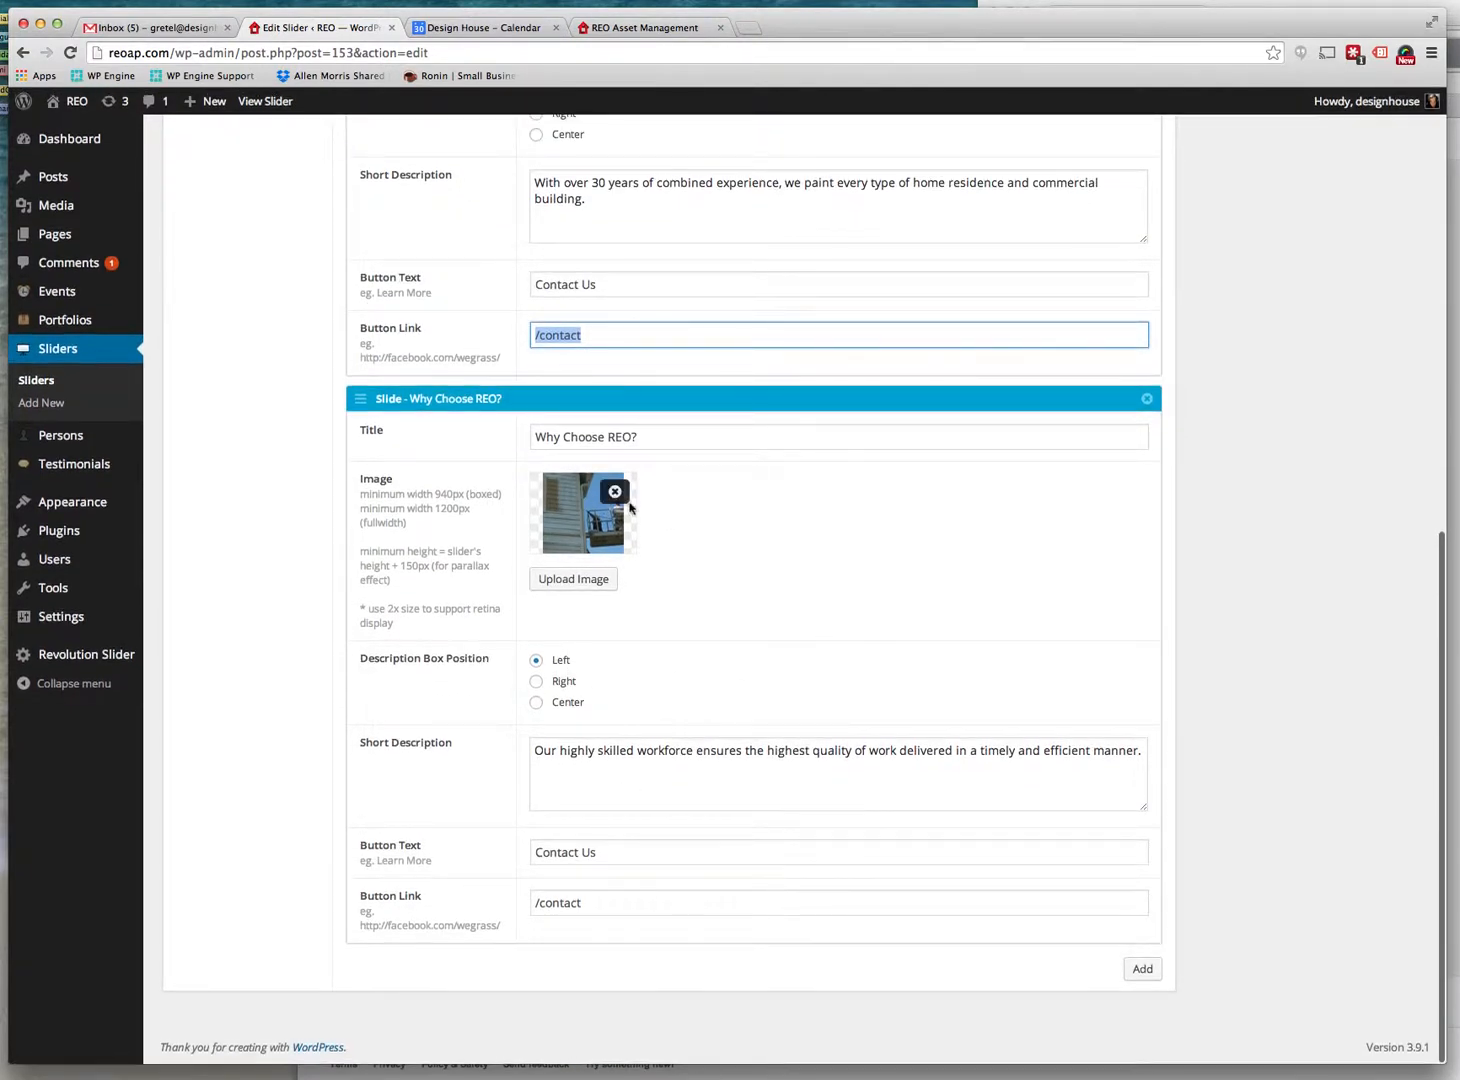
{"action": "left_click_drag", "start_coordinate": [663, 437], "coordinate": [549, 437]}
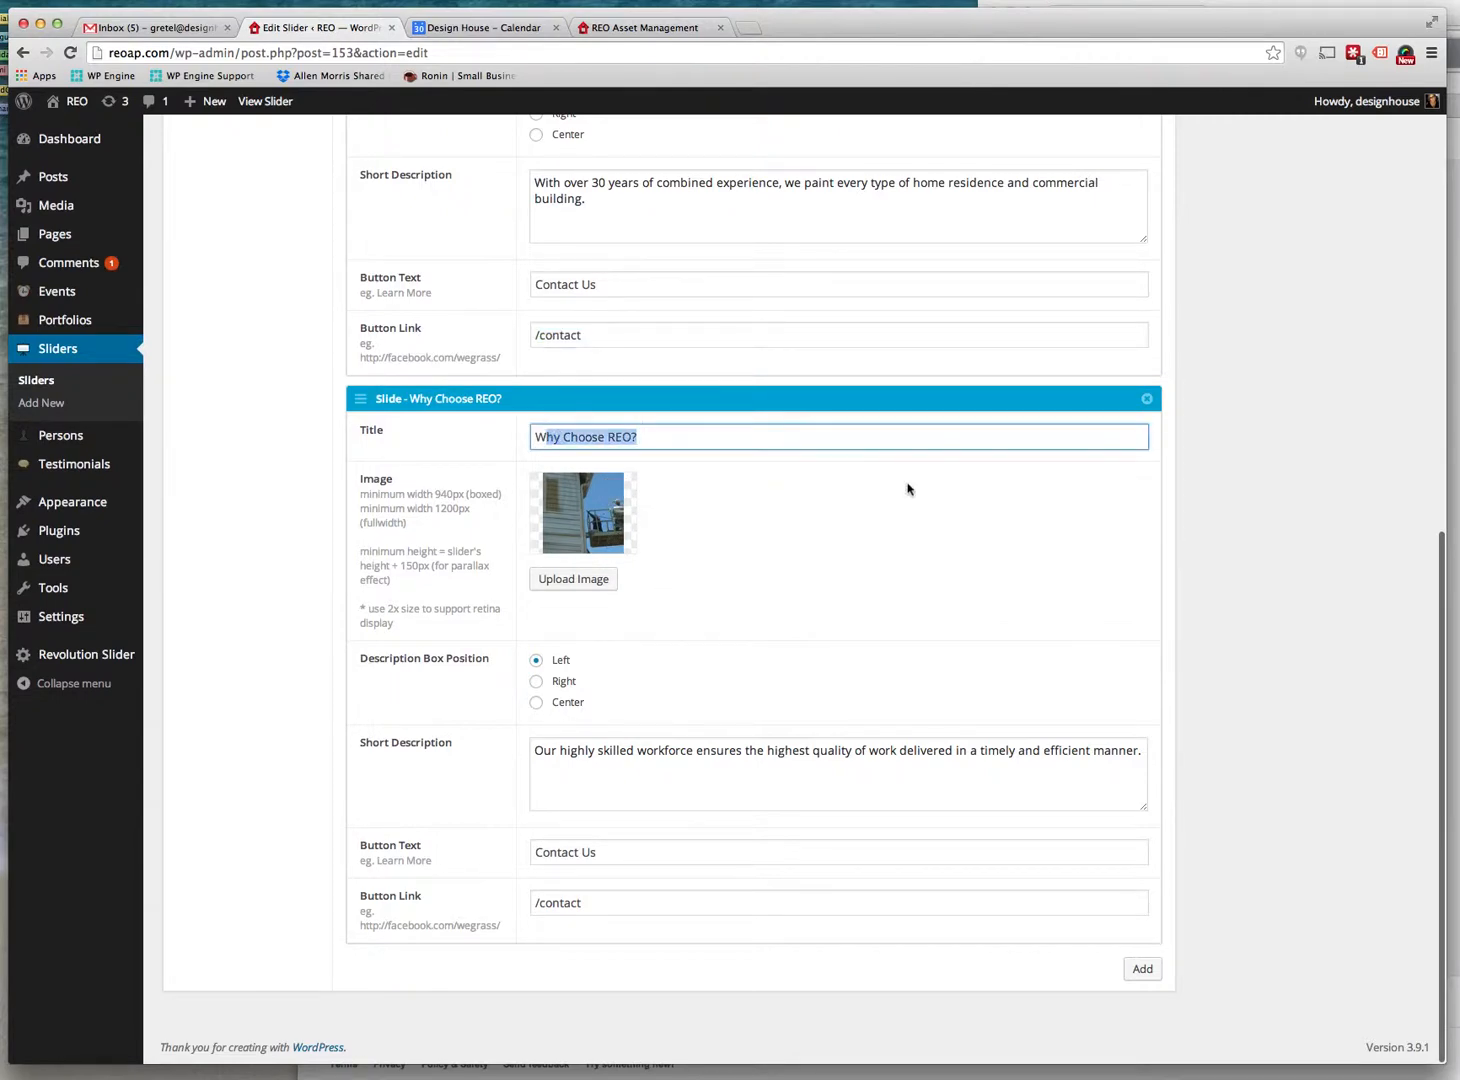
Re-examine the title and short description of the Fully-Licensed & Insured slide
{"action": "scroll", "coordinate": [908, 489], "scroll_direction": "up", "scroll_amount": 10}
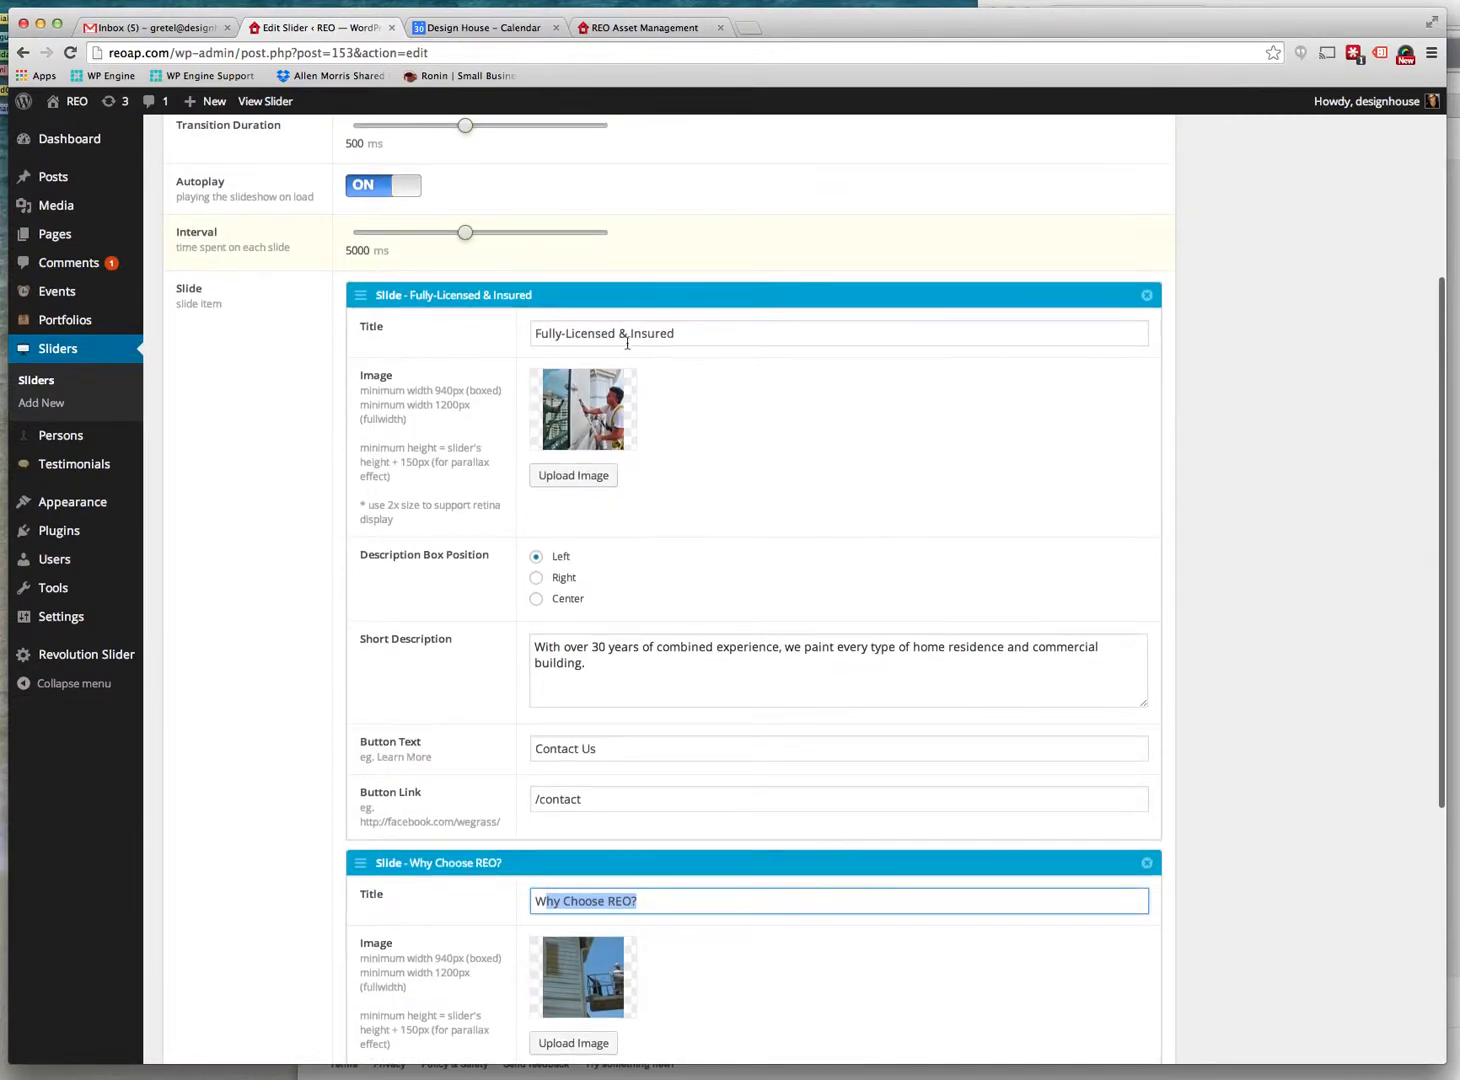
{"action": "left_click", "coordinate": [706, 333]}
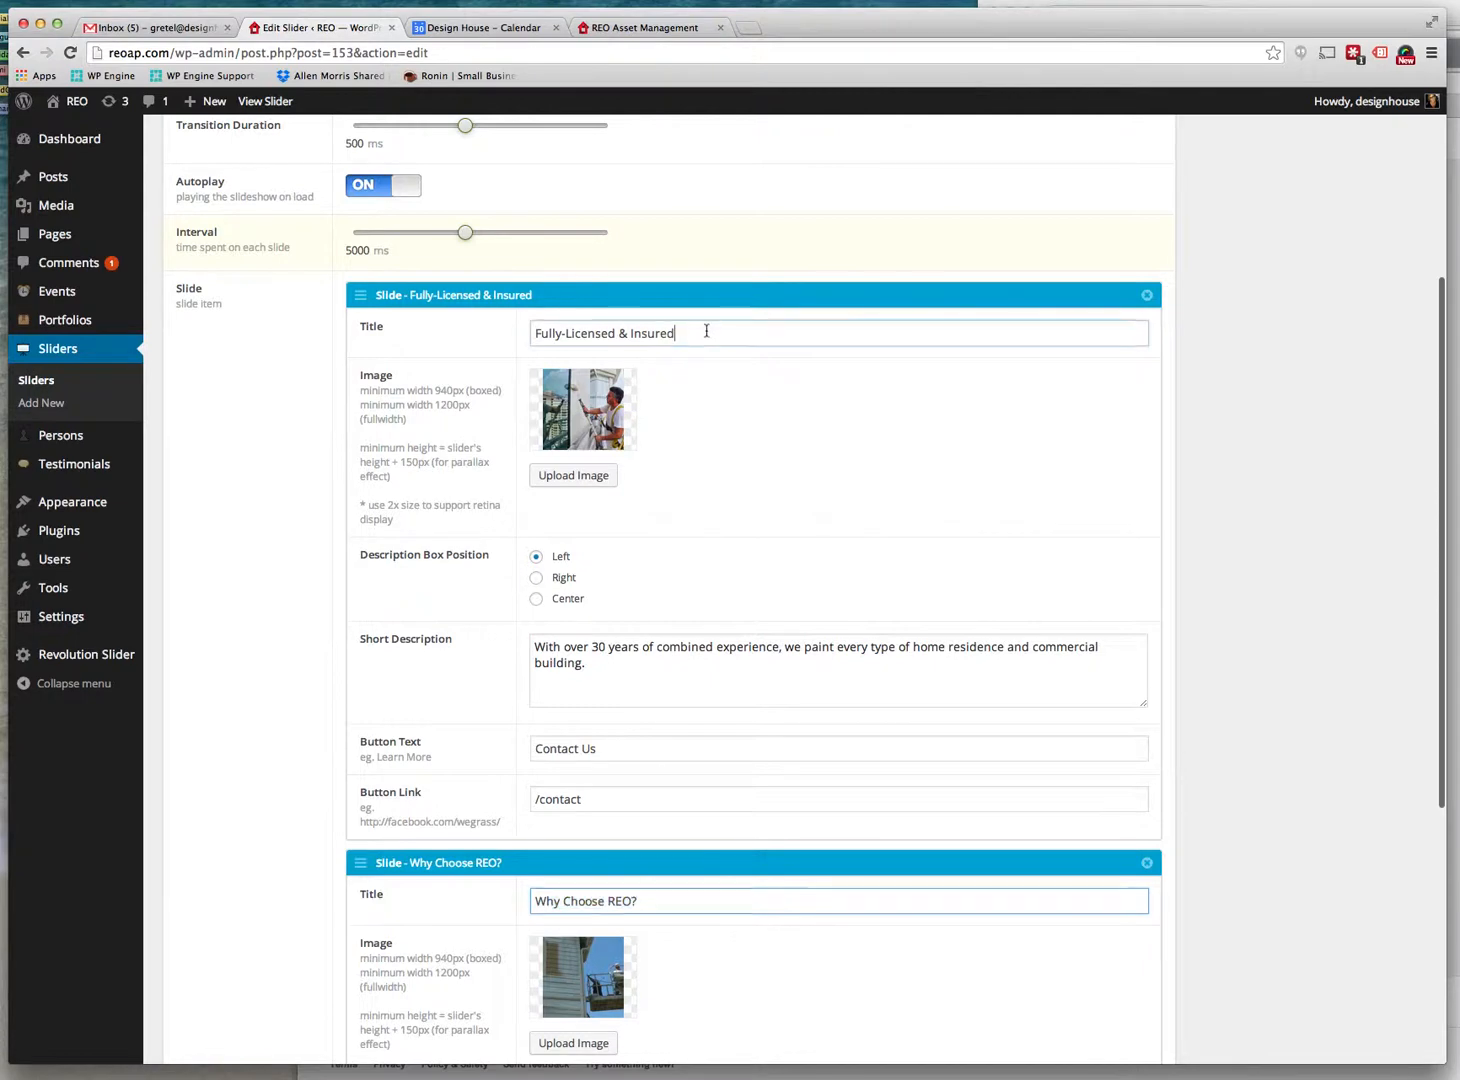
{"action": "left_click_drag", "start_coordinate": [735, 331], "coordinate": [499, 339]}
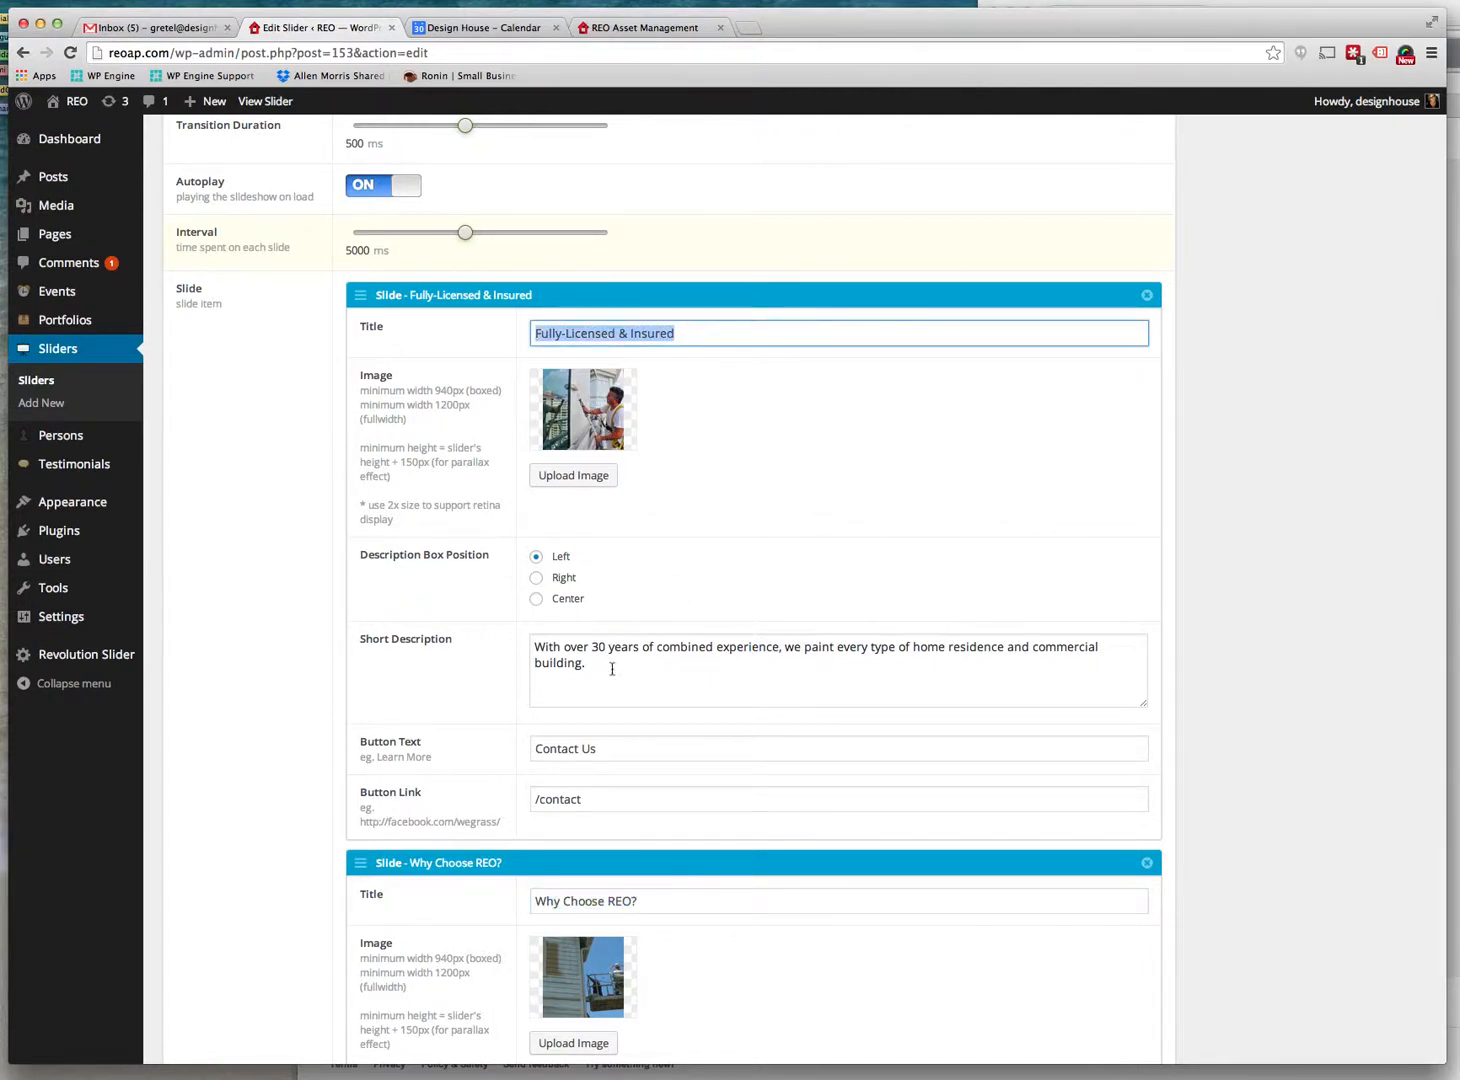
{"action": "left_click_drag", "start_coordinate": [533, 647], "coordinate": [537, 690]}
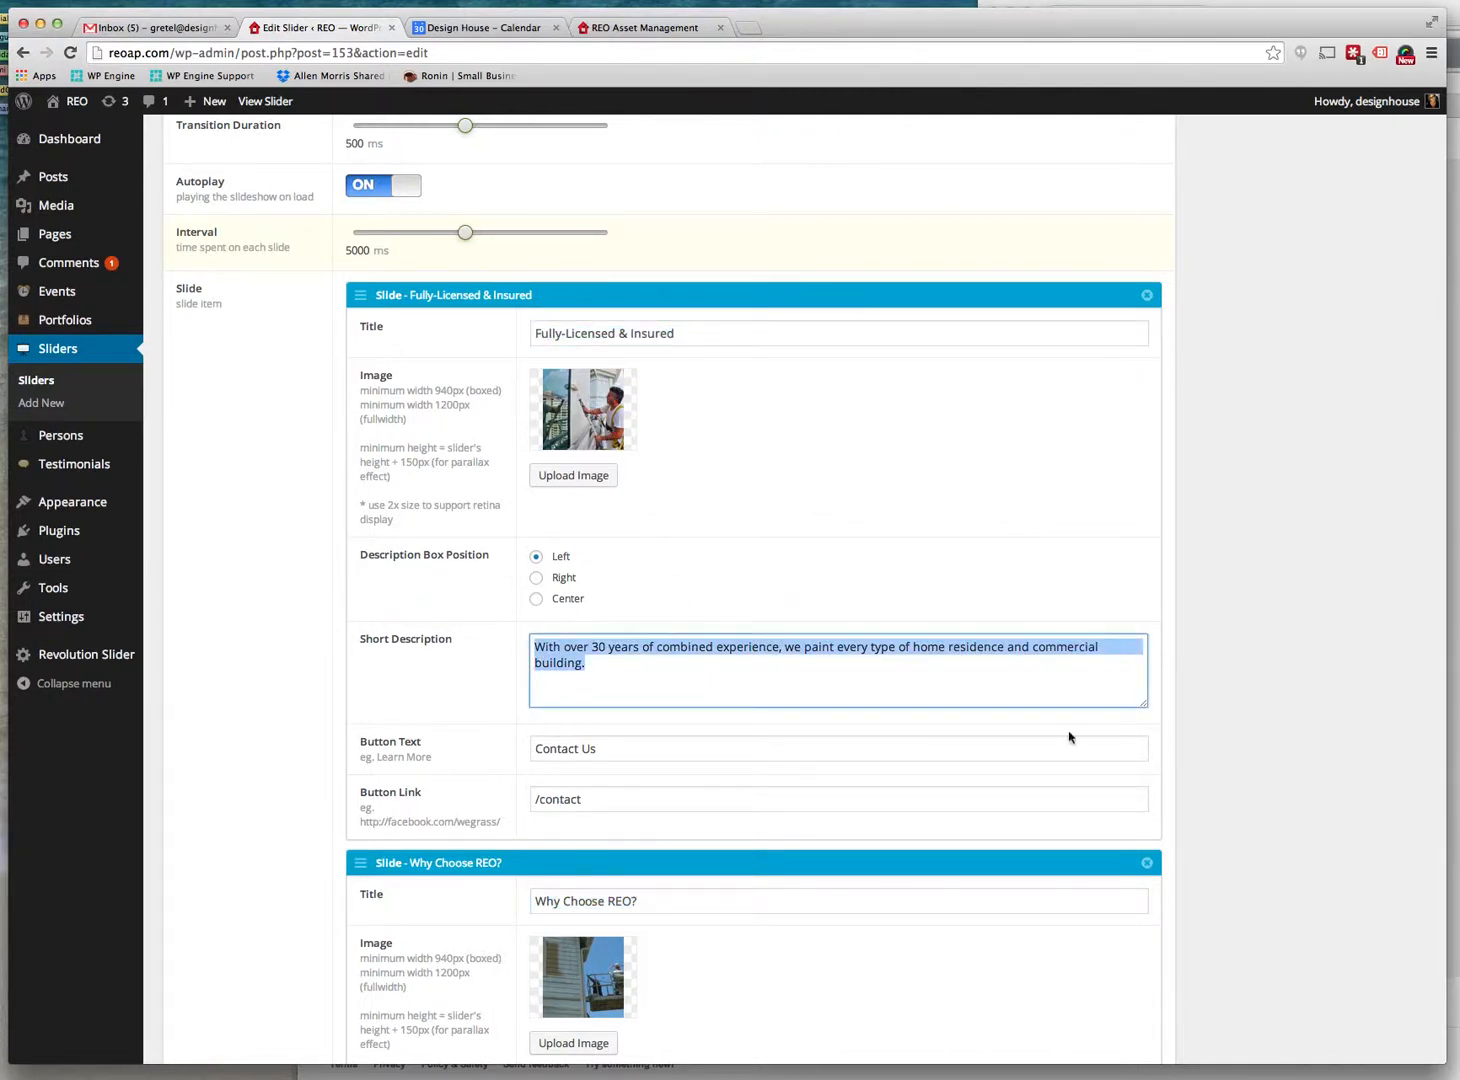
Leave the slider for the site's front page and open that Home page for editing at its Stack Builder section
{"action": "scroll", "coordinate": [1116, 565], "scroll_direction": "up", "scroll_amount": 5}
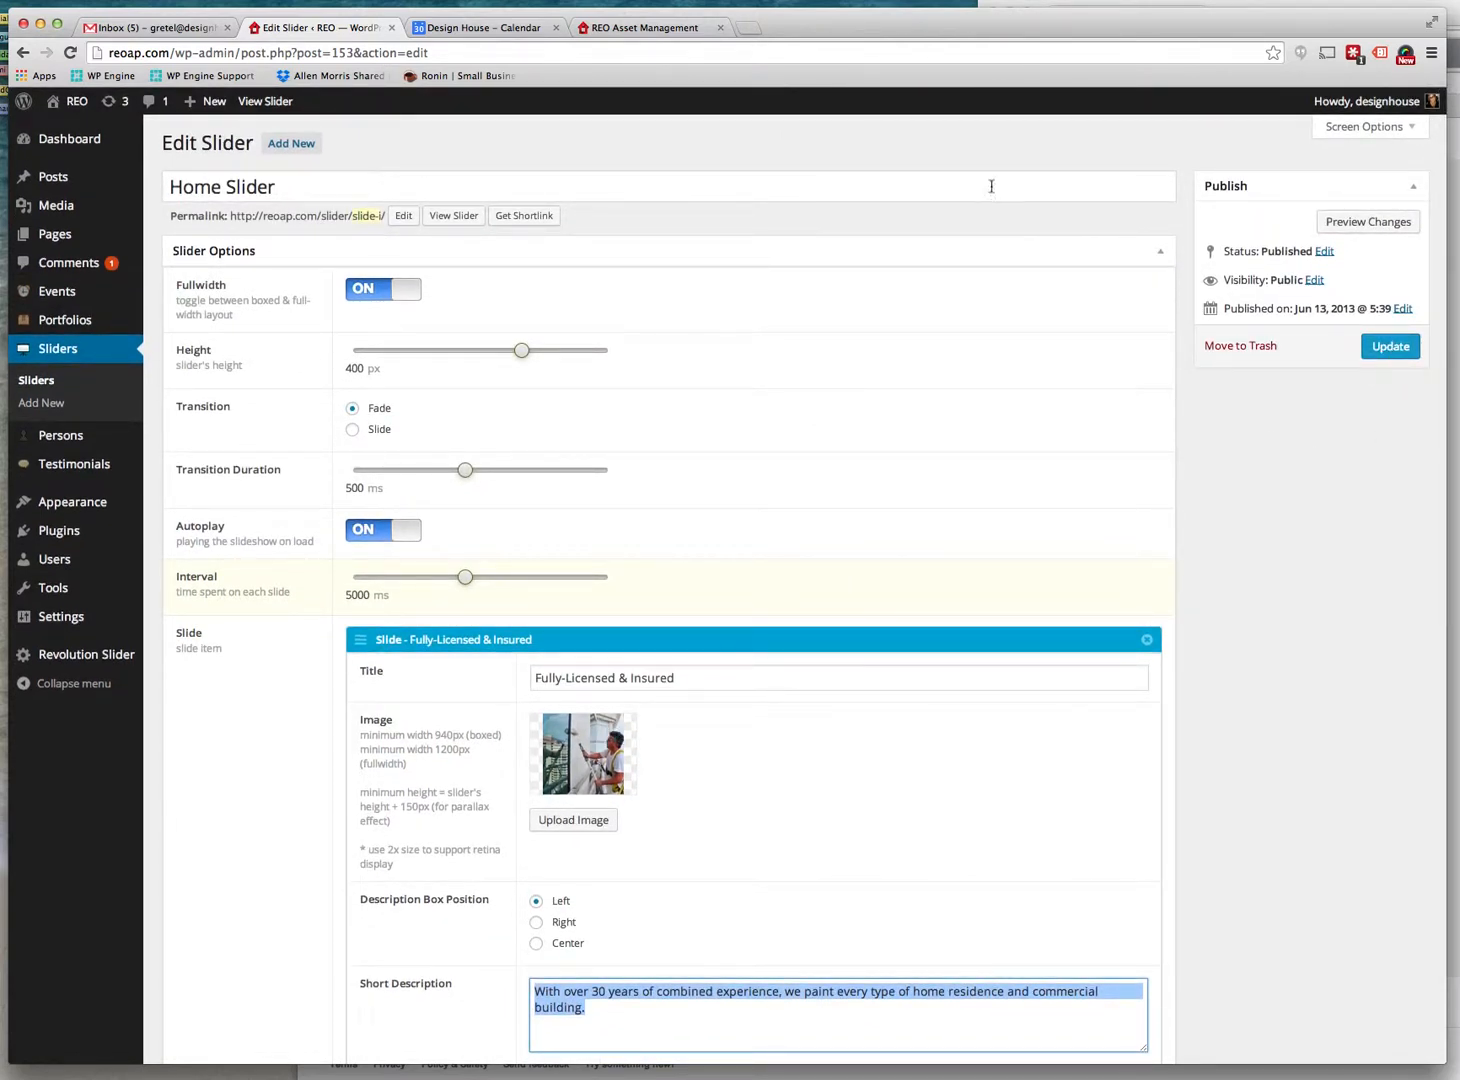
{"action": "left_click", "coordinate": [73, 103]}
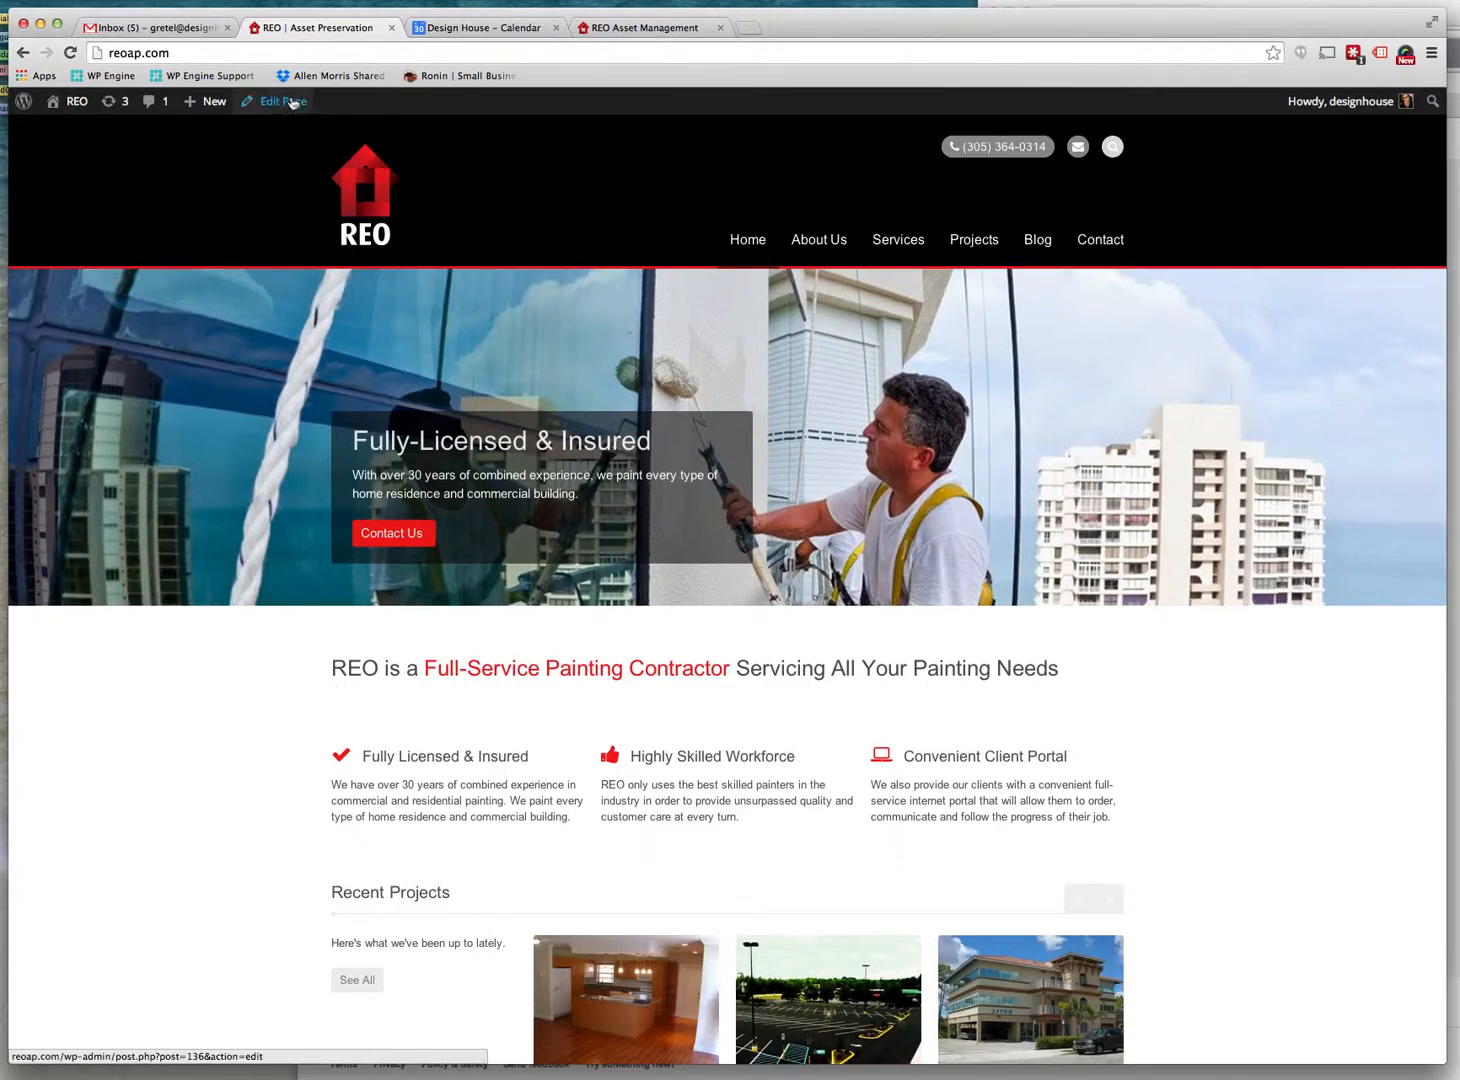
{"action": "left_click", "coordinate": [282, 102]}
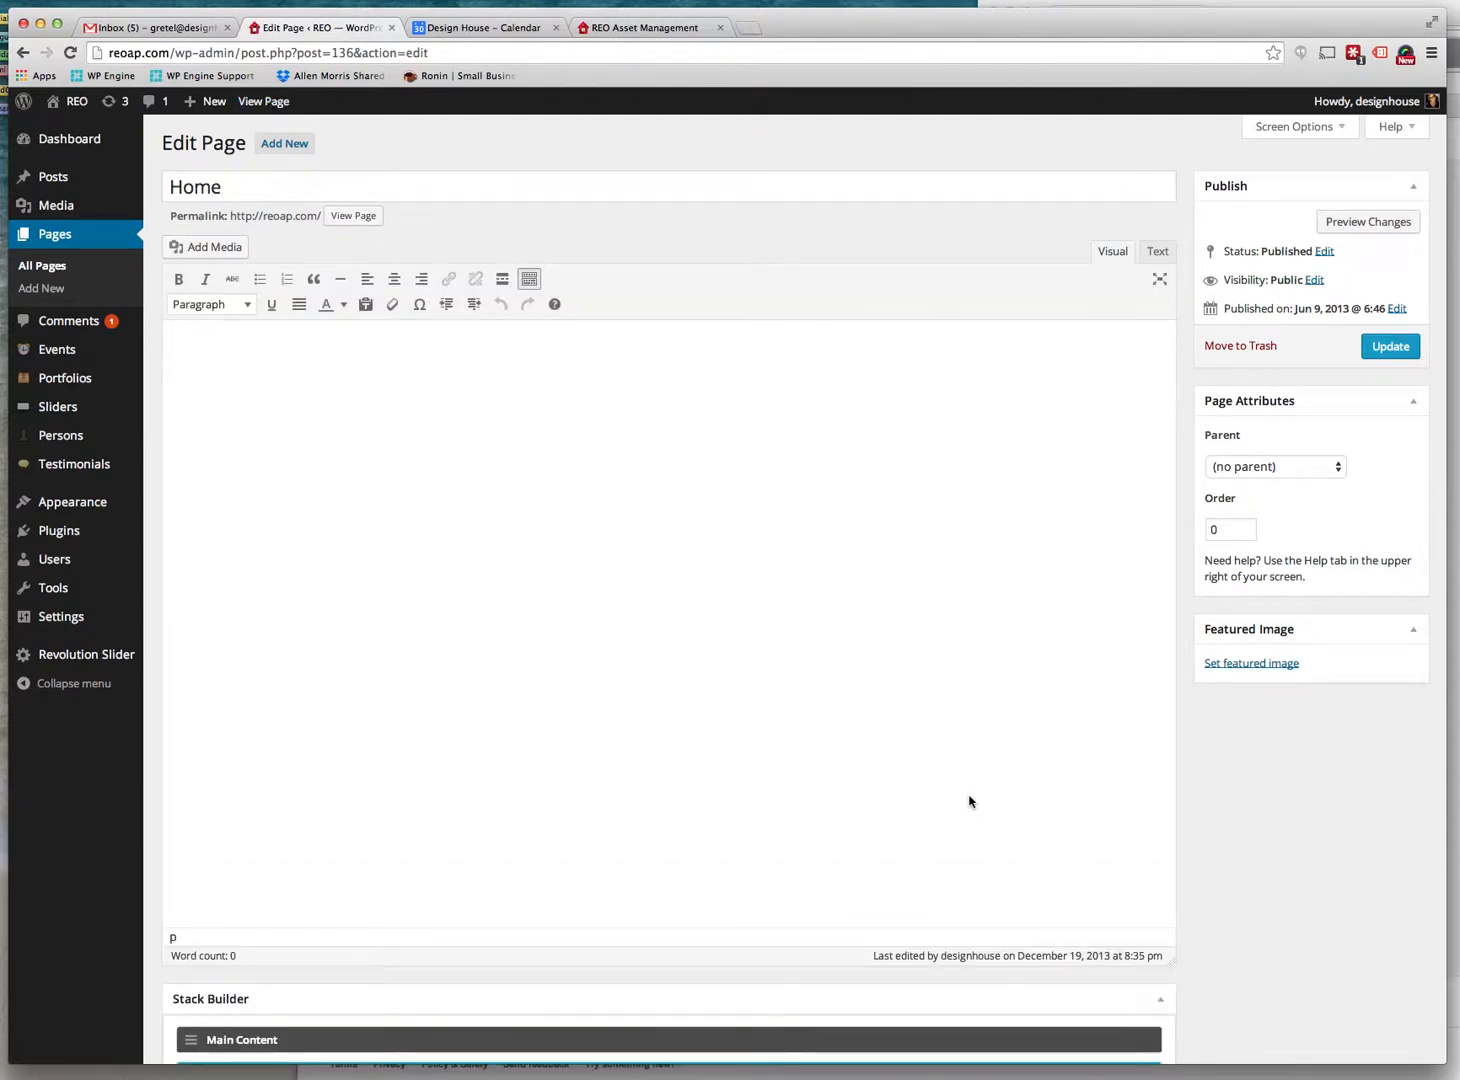
{"action": "scroll", "coordinate": [970, 800], "scroll_direction": "down", "scroll_amount": 10}
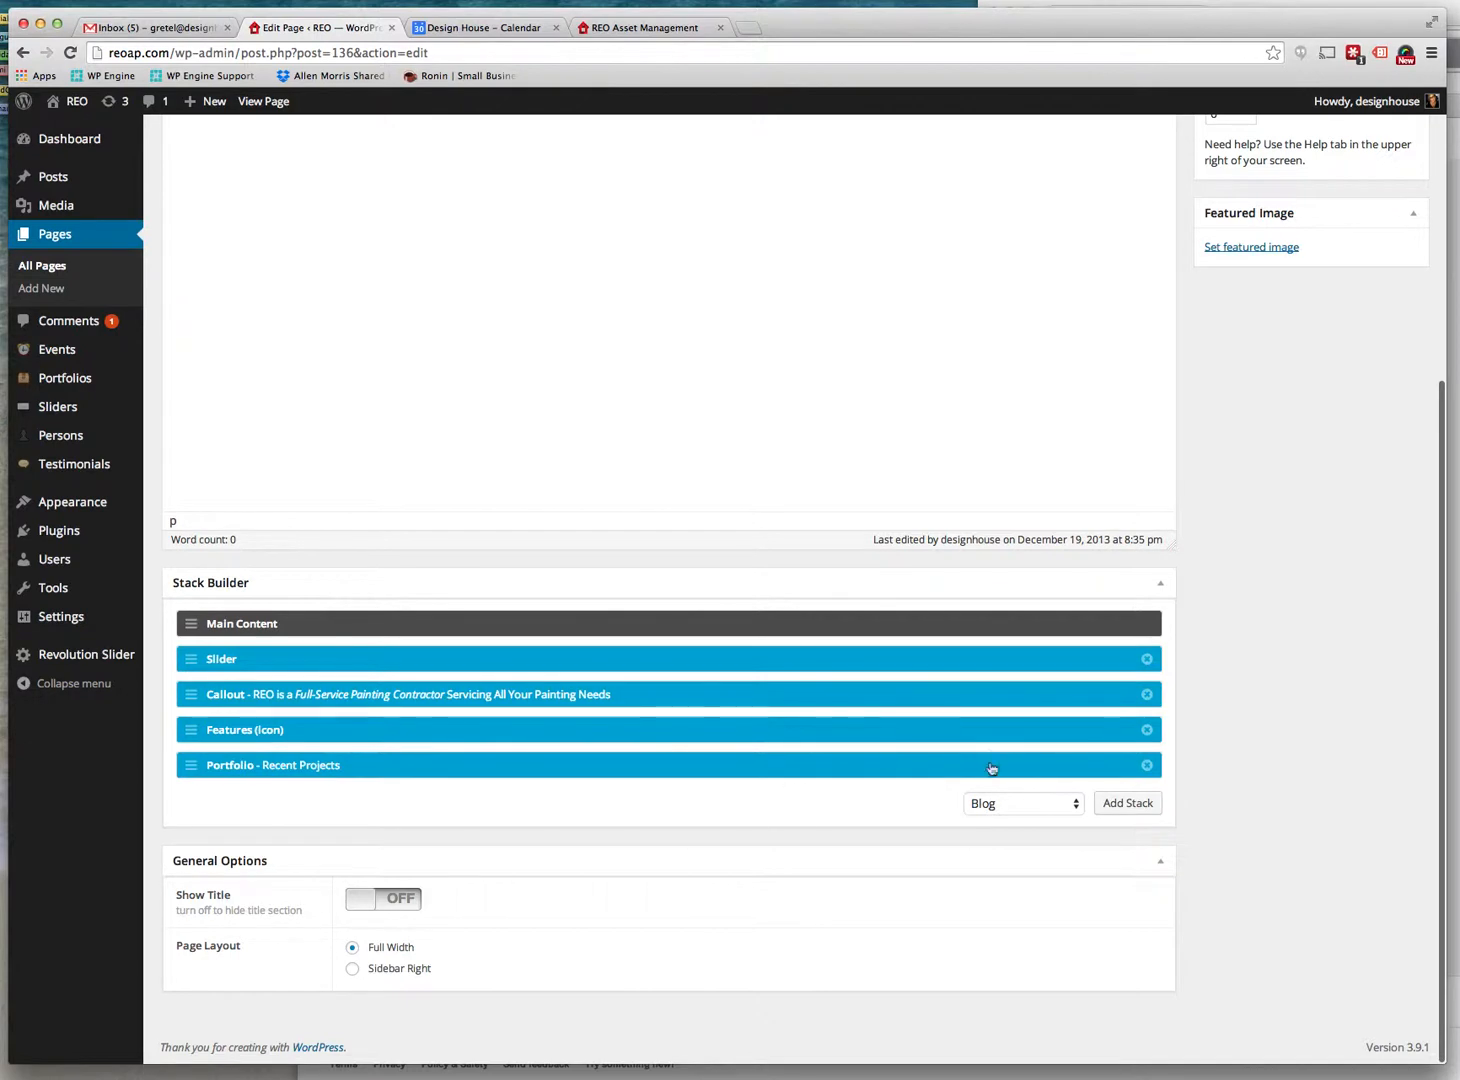
Expand the Slider and Callout stacks and review the assigned slider and the callout text with its emphasised phrase
{"action": "left_click", "coordinate": [190, 655]}
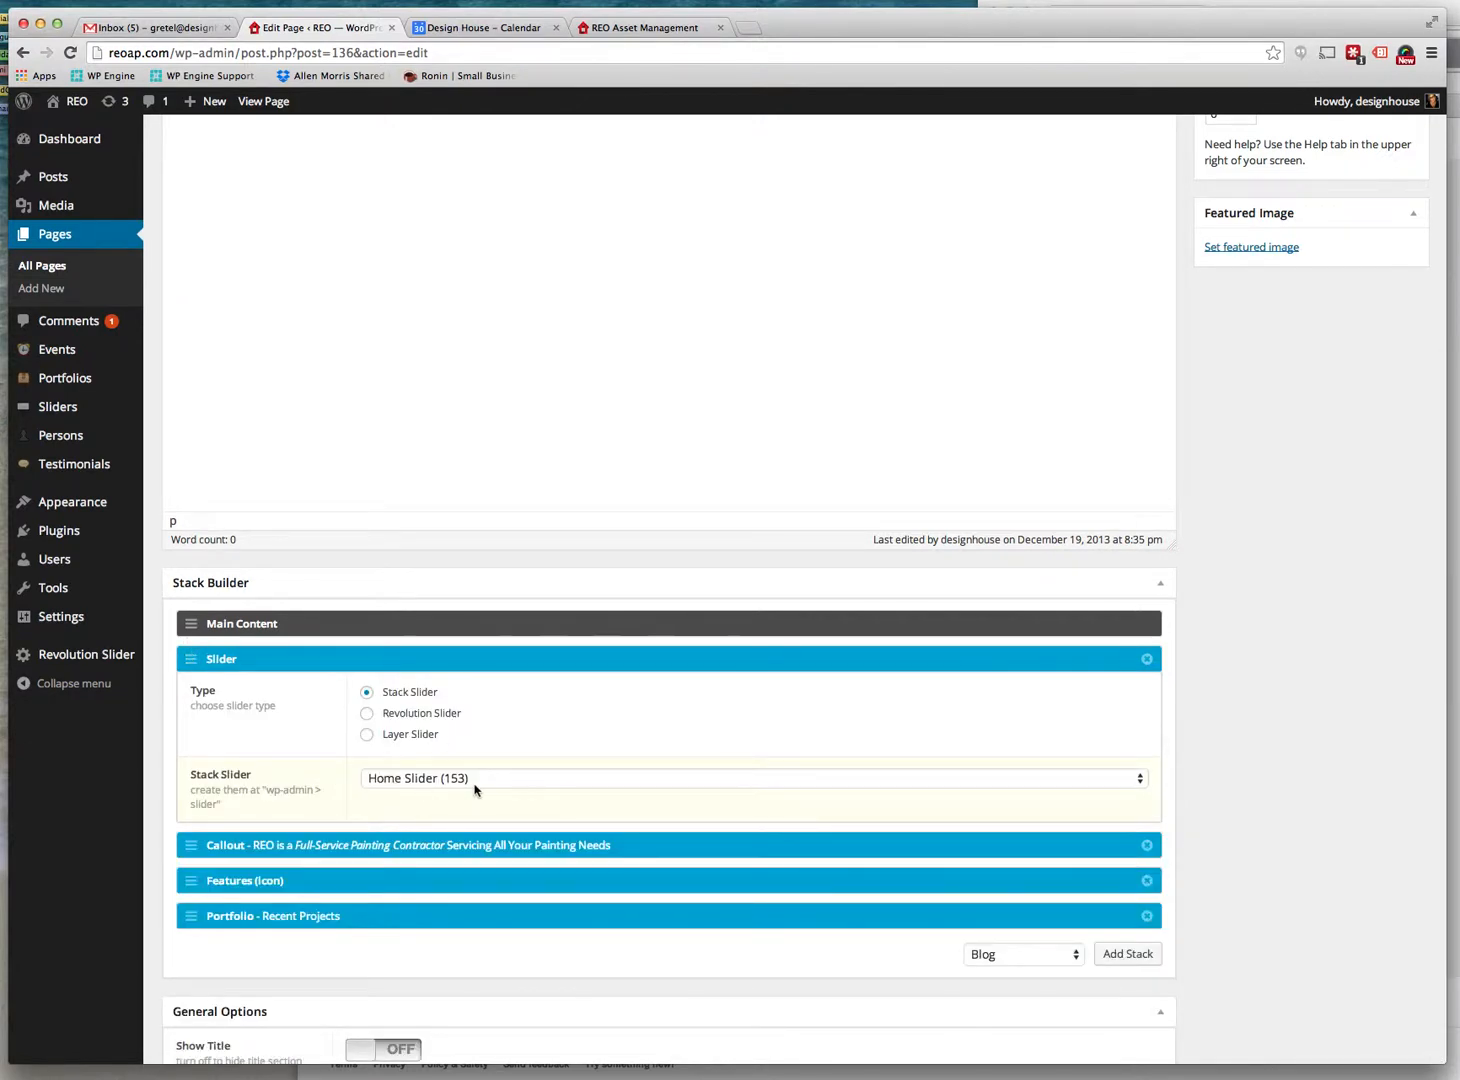
{"action": "left_click", "coordinate": [192, 847]}
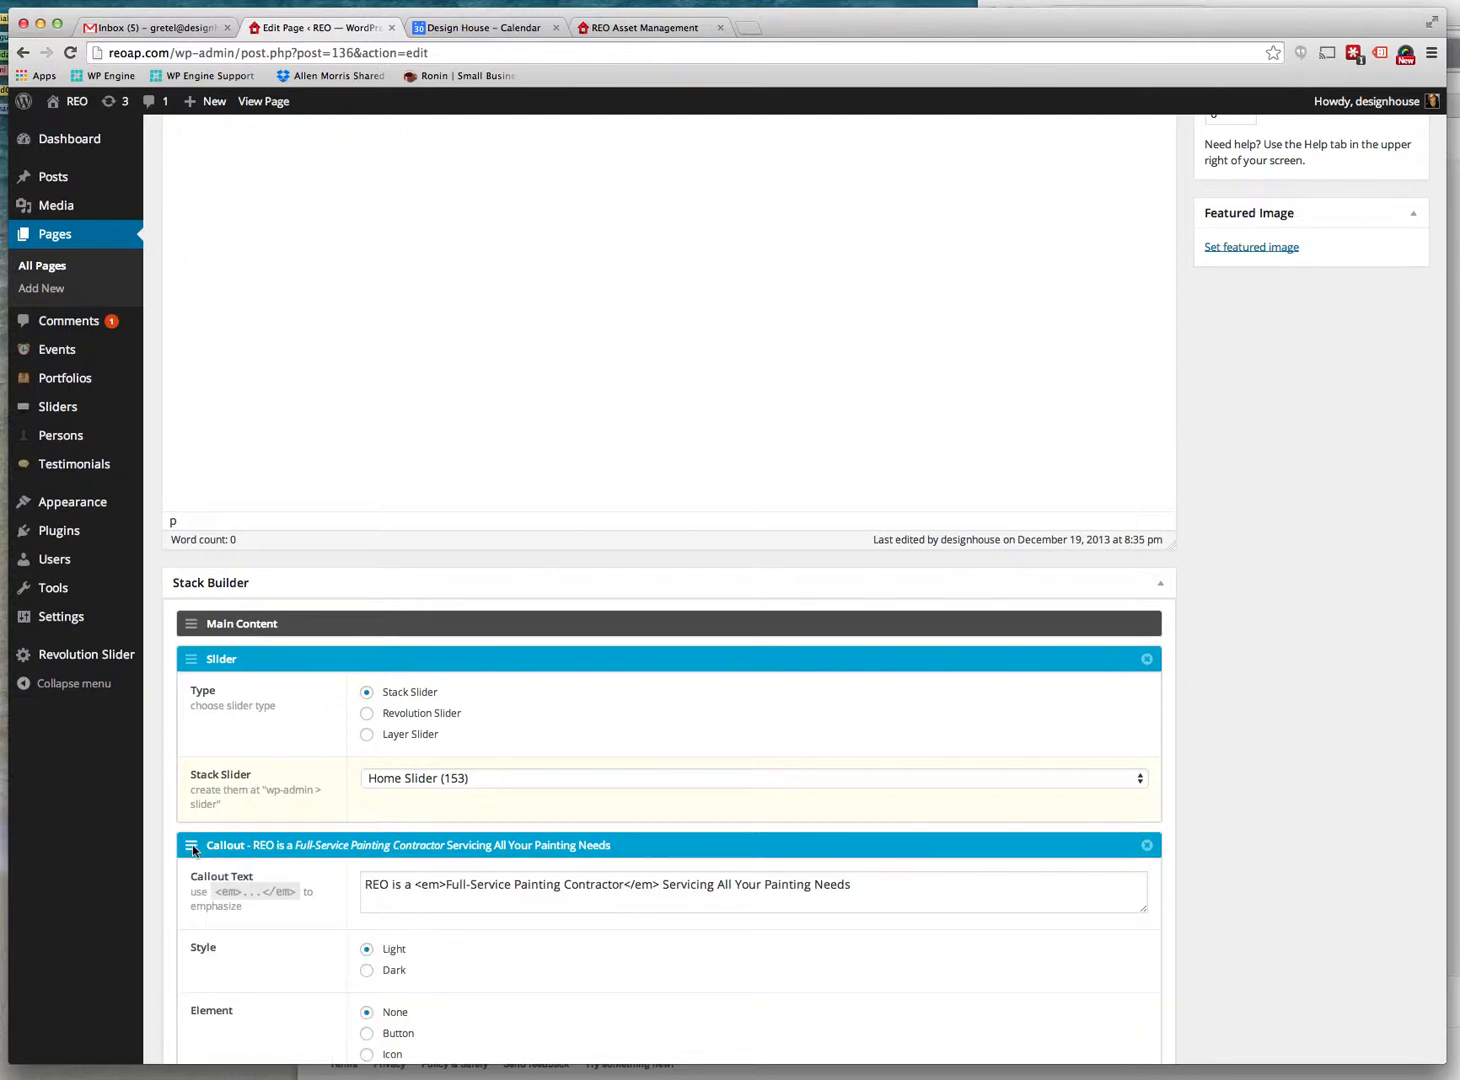
{"action": "scroll", "coordinate": [880, 835], "scroll_direction": "down", "scroll_amount": 3}
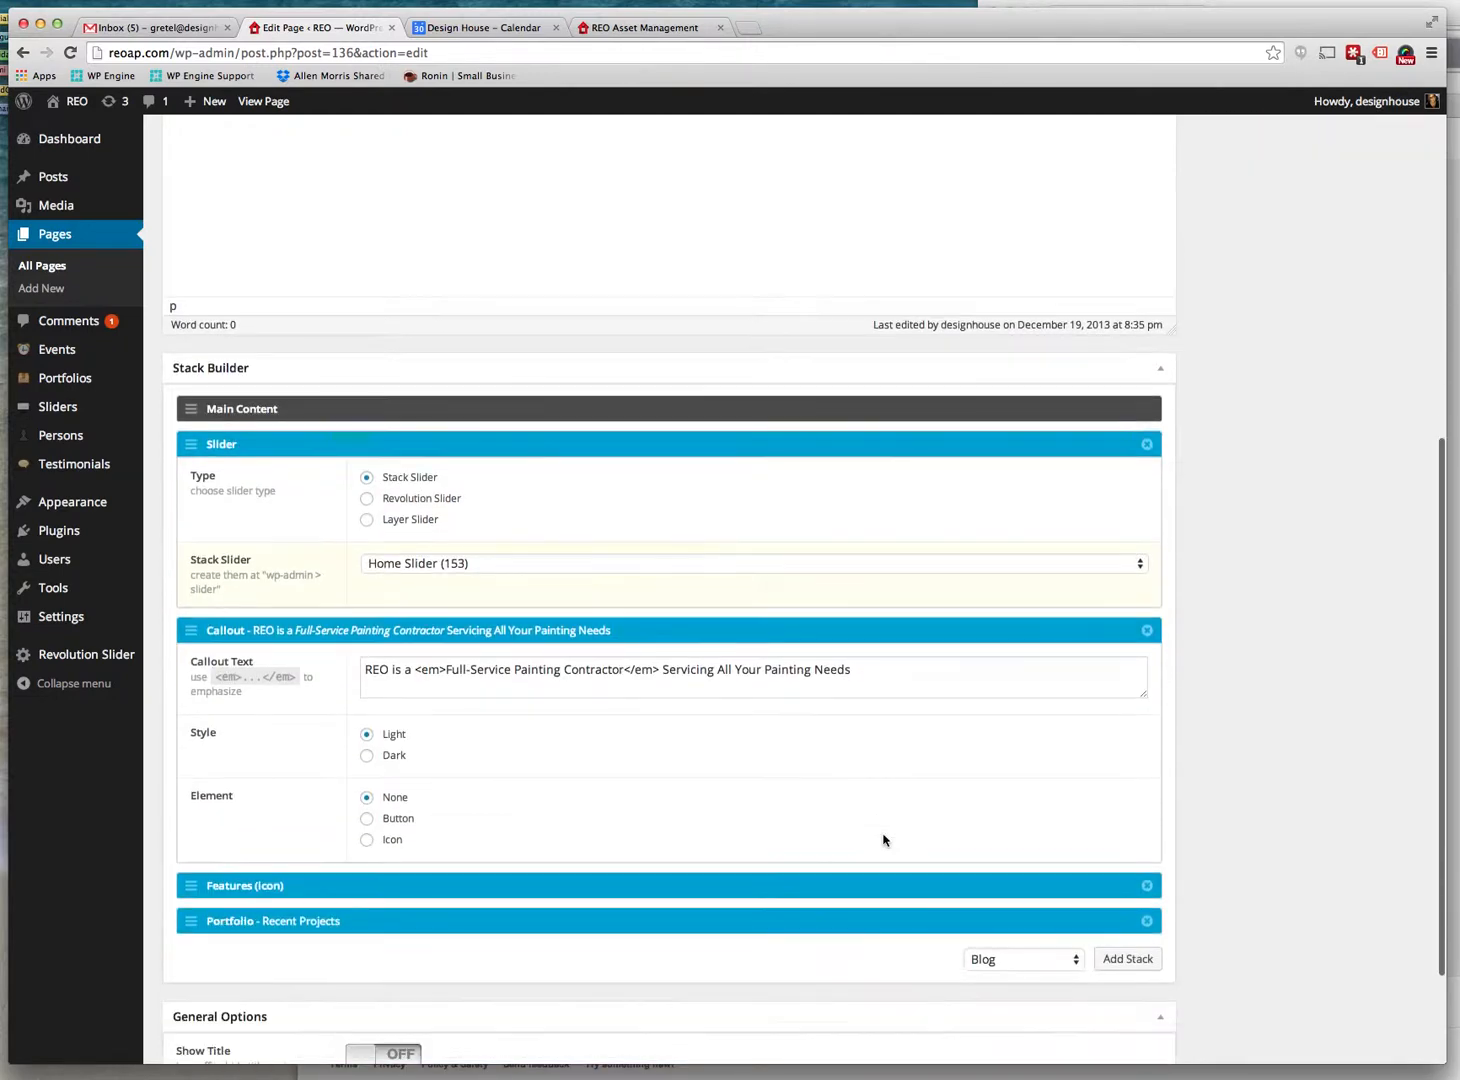
{"action": "scroll", "coordinate": [868, 780], "scroll_direction": "down", "scroll_amount": 1}
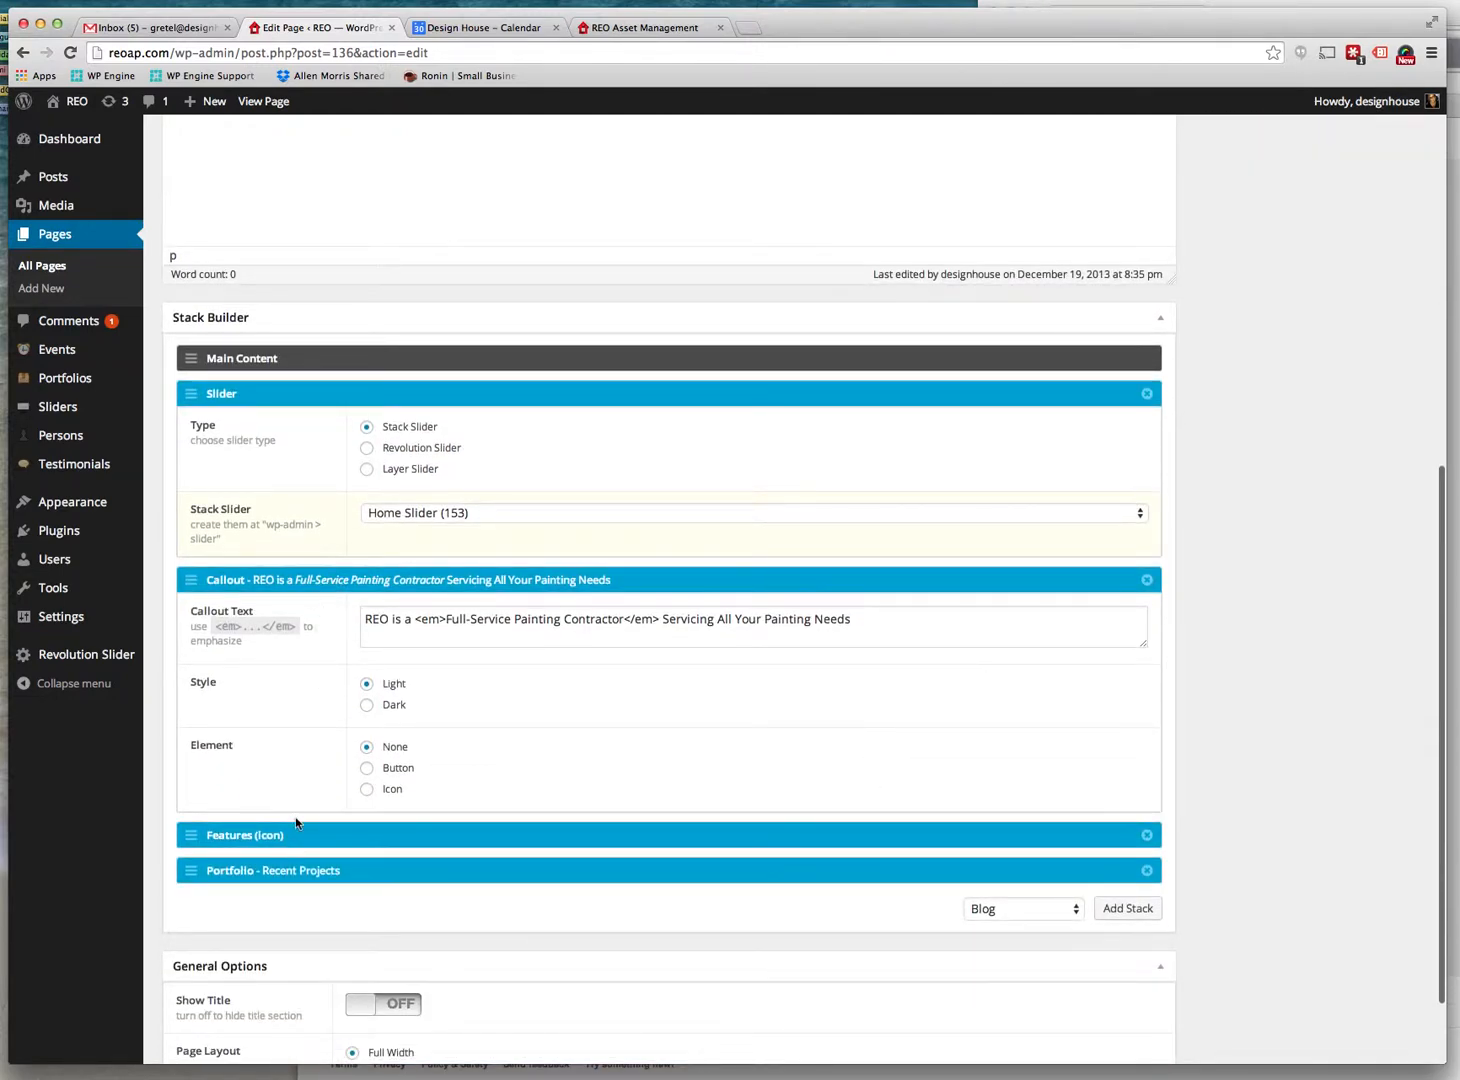
{"action": "left_click_drag", "start_coordinate": [471, 619], "coordinate": [630, 620]}
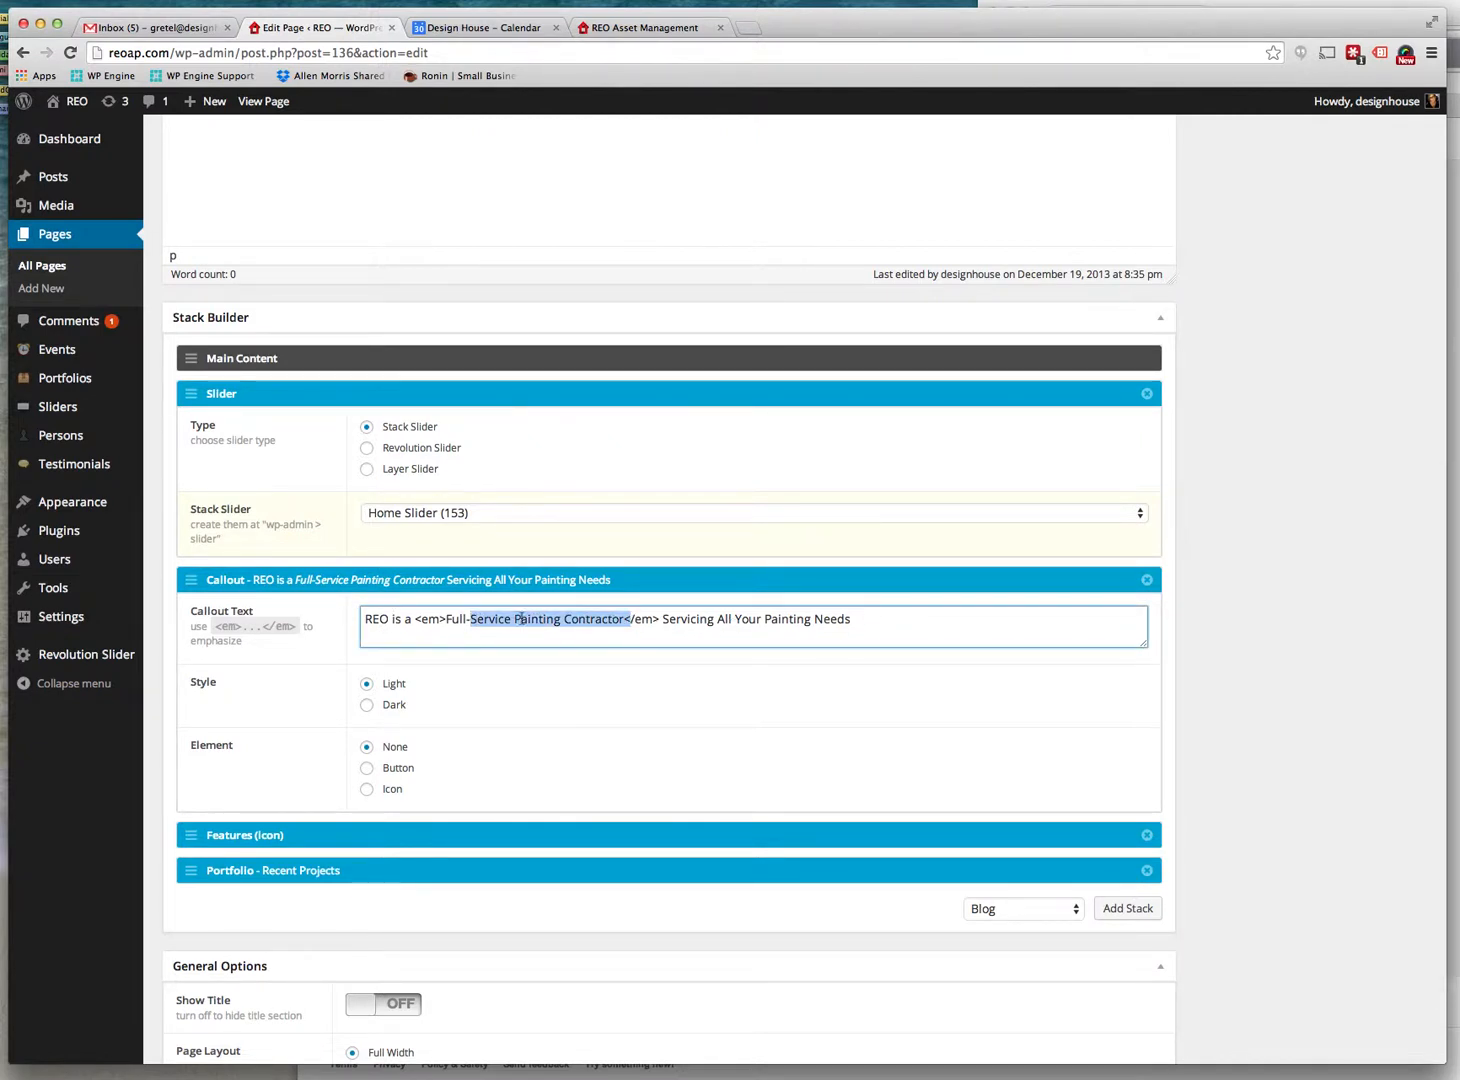
Expand the Features (Icon) stack and its Fully Licensed & Insured feature to show the feature's fields
{"action": "scroll", "coordinate": [693, 720], "scroll_direction": "down", "scroll_amount": 2}
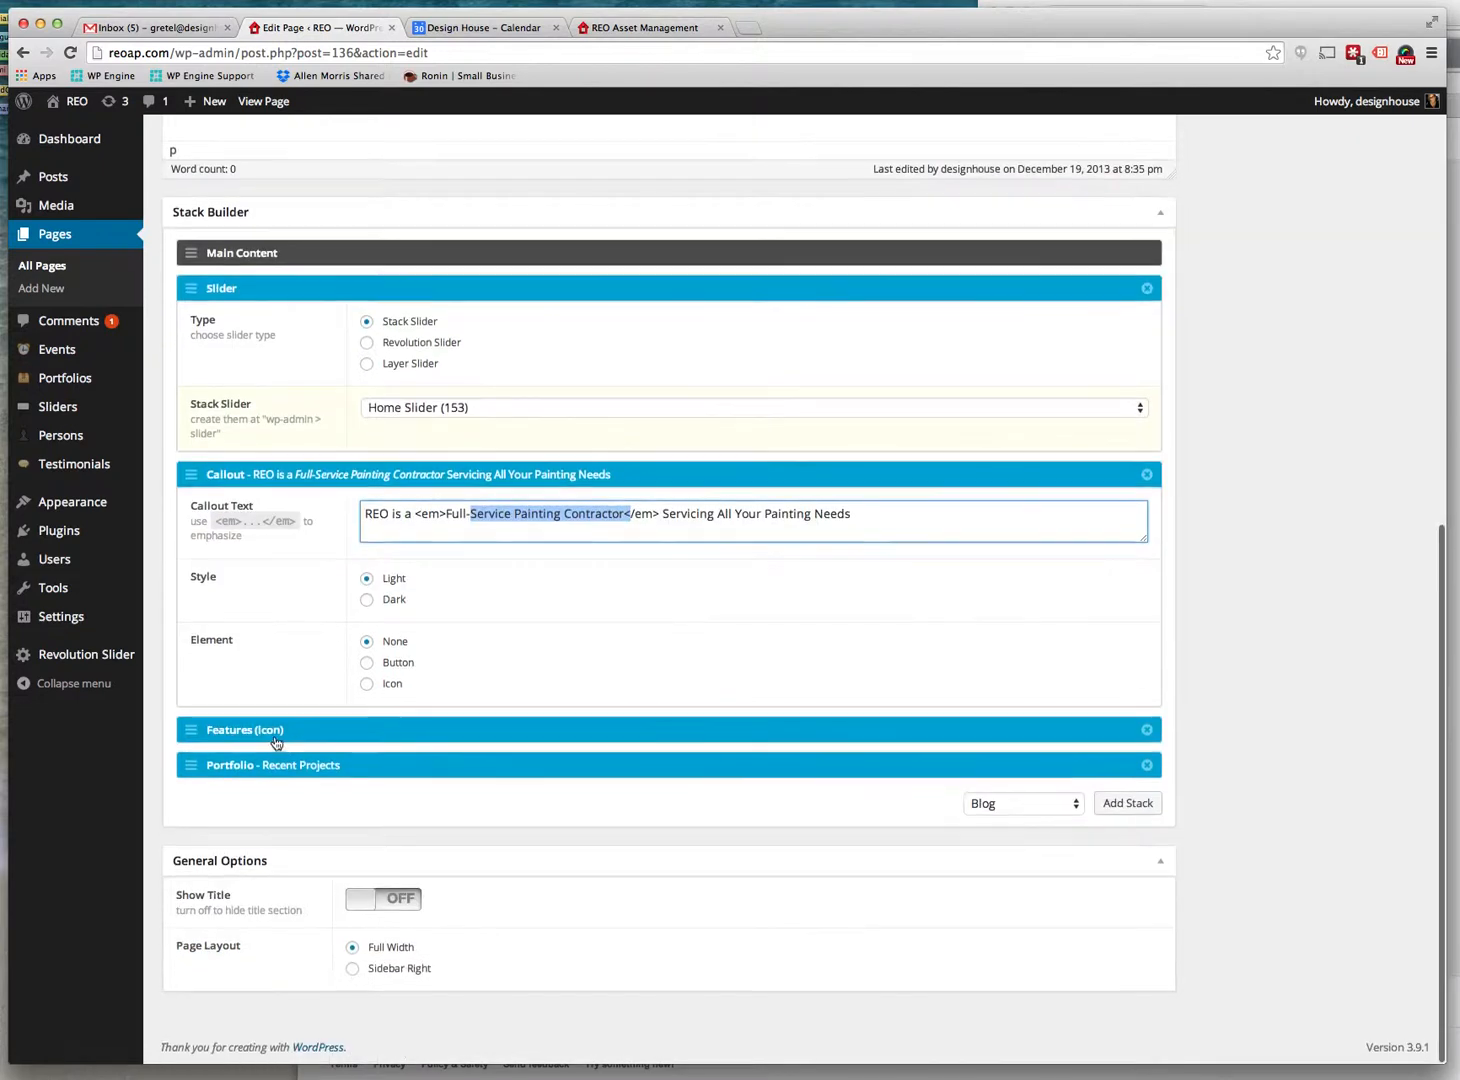
{"action": "left_click", "coordinate": [193, 727]}
{"action": "scroll", "coordinate": [721, 732], "scroll_direction": "down", "scroll_amount": 2}
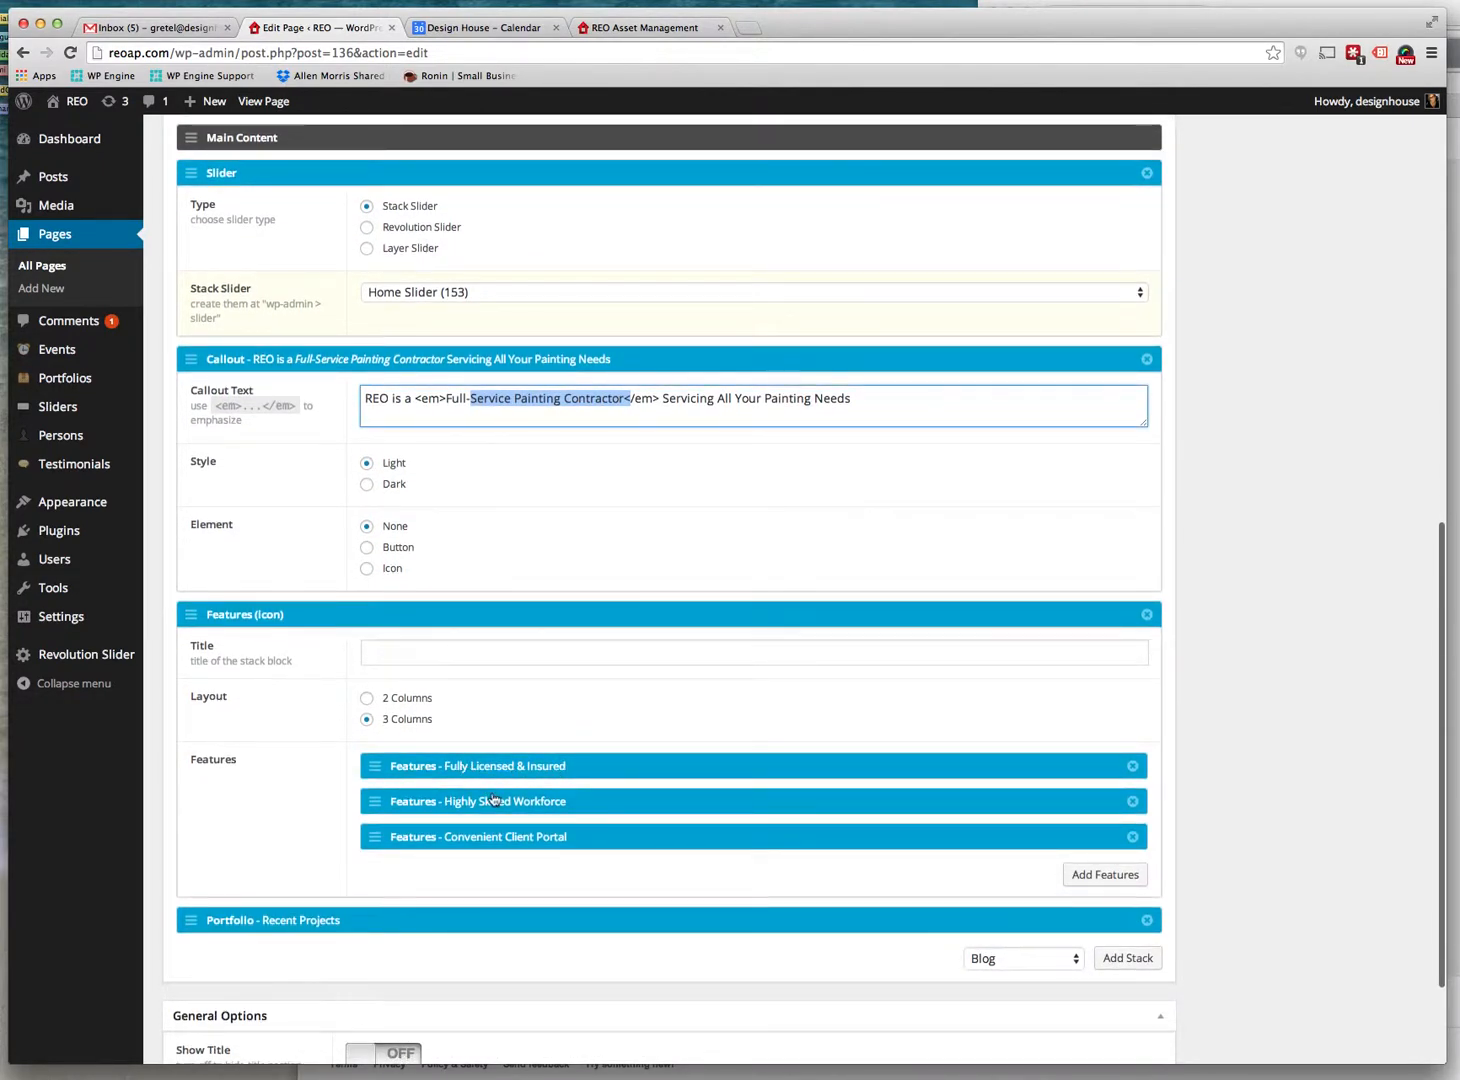
{"action": "left_click", "coordinate": [375, 766]}
{"action": "scroll", "coordinate": [600, 740], "scroll_direction": "down", "scroll_amount": 3}
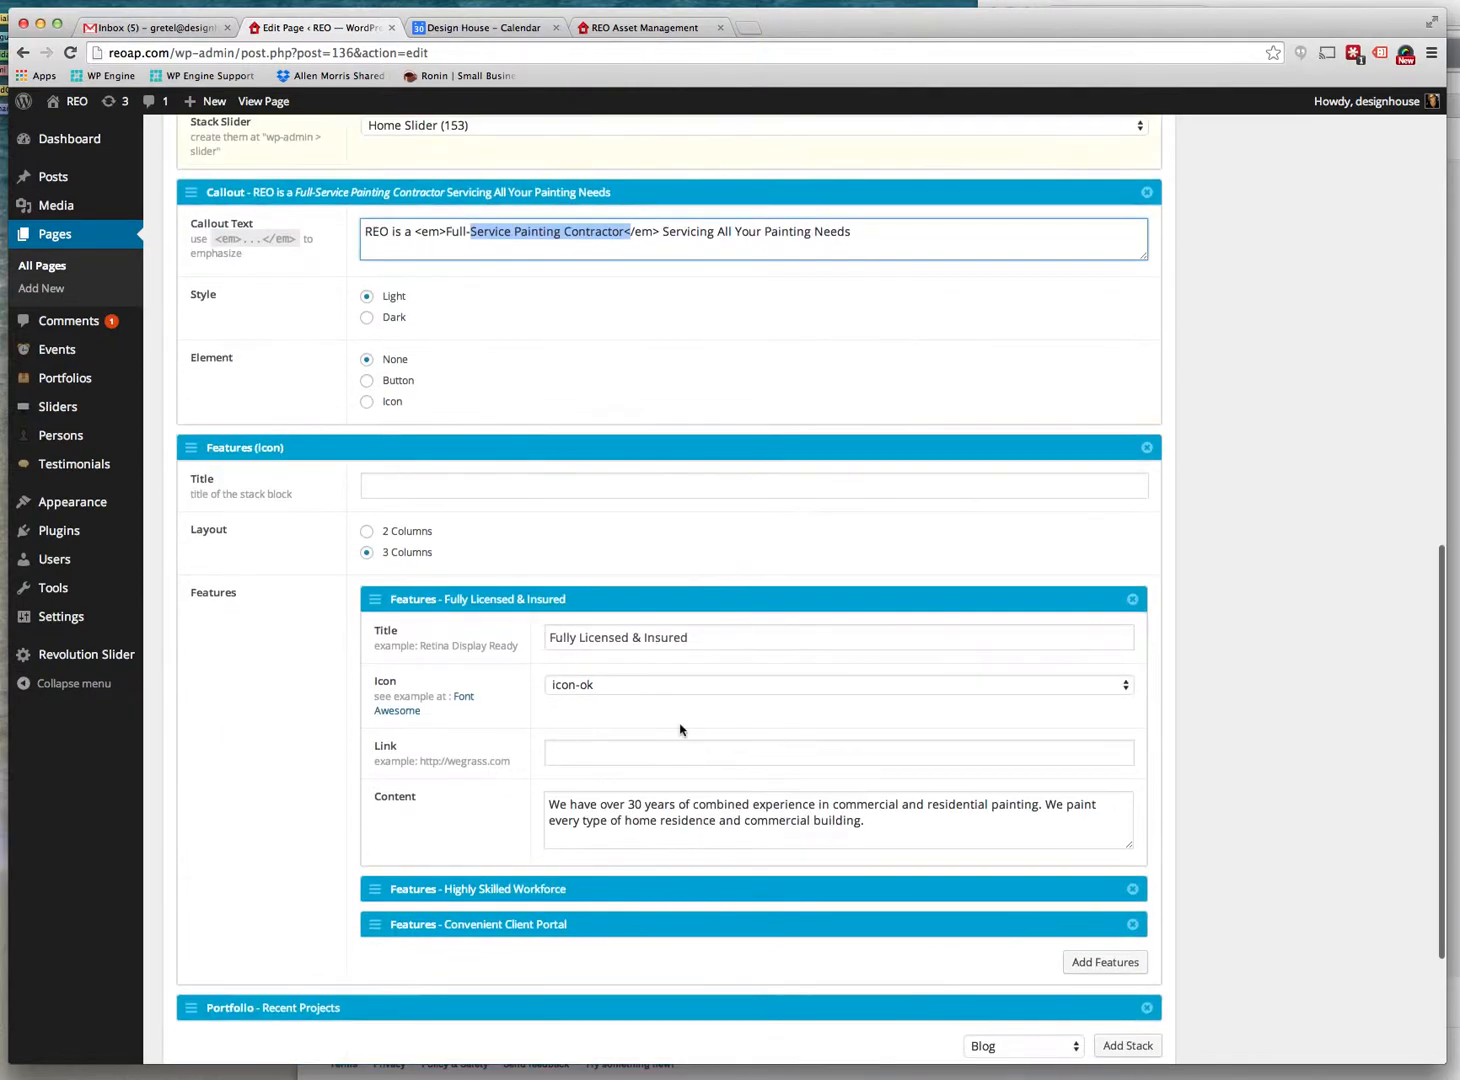
Review the title, available icons and content text of the Fully Licensed & Insured feature, and collapse it
{"action": "left_click", "coordinate": [710, 633]}
{"action": "key", "text": "super+a"}
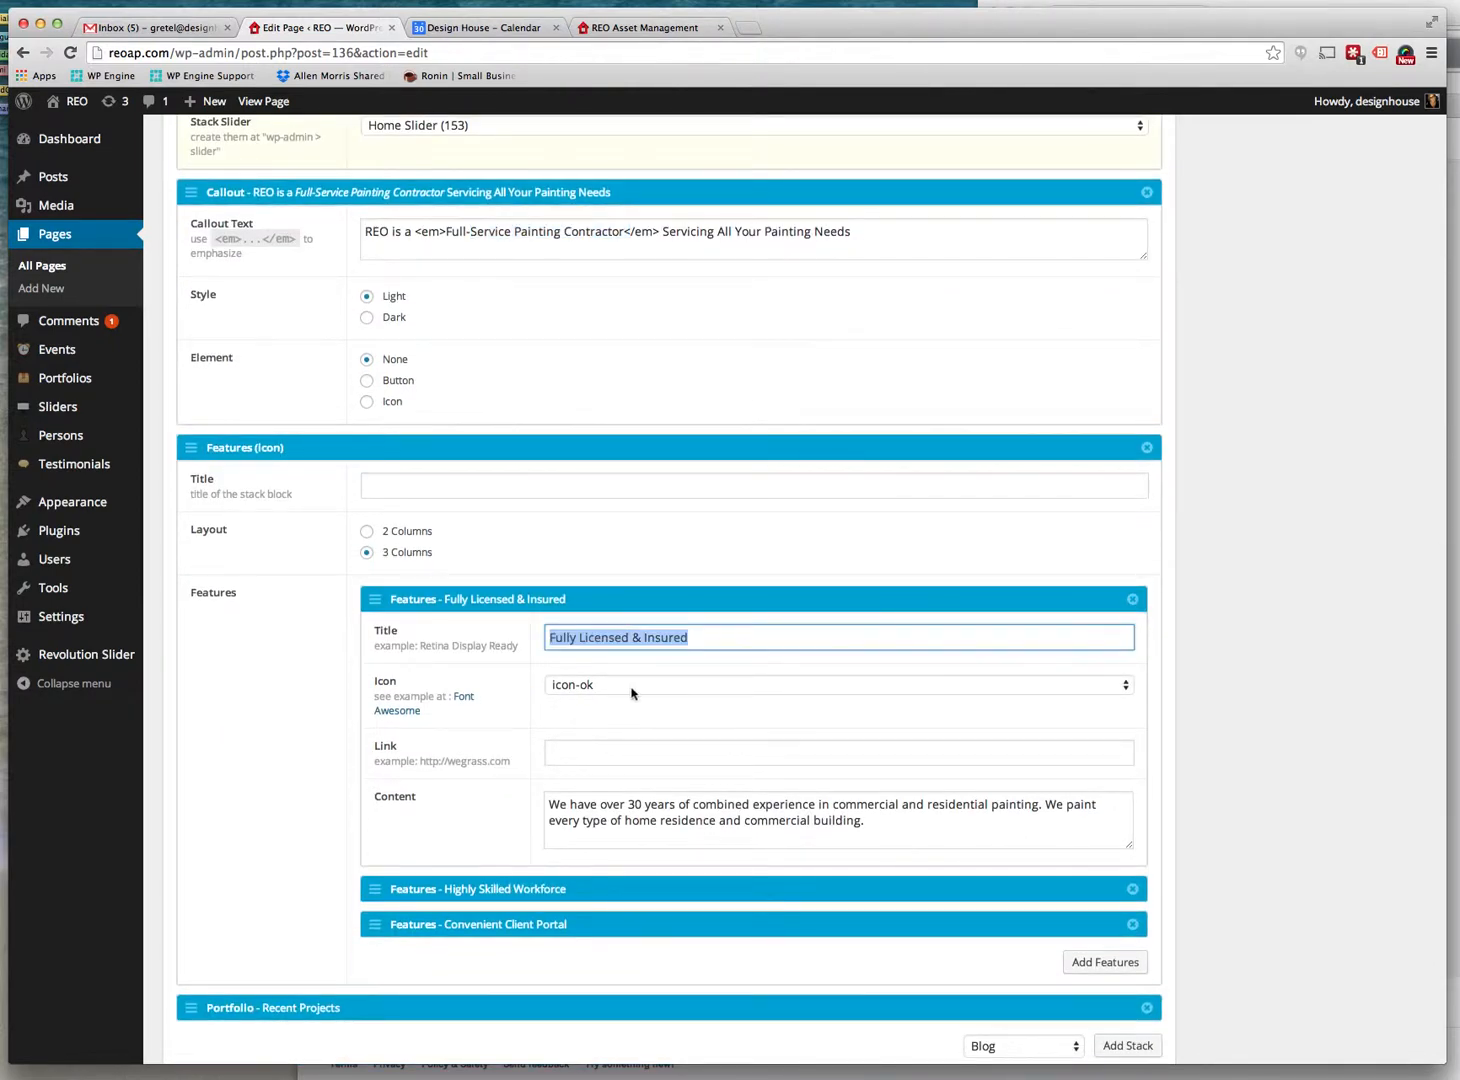
{"action": "left_click", "coordinate": [683, 810]}
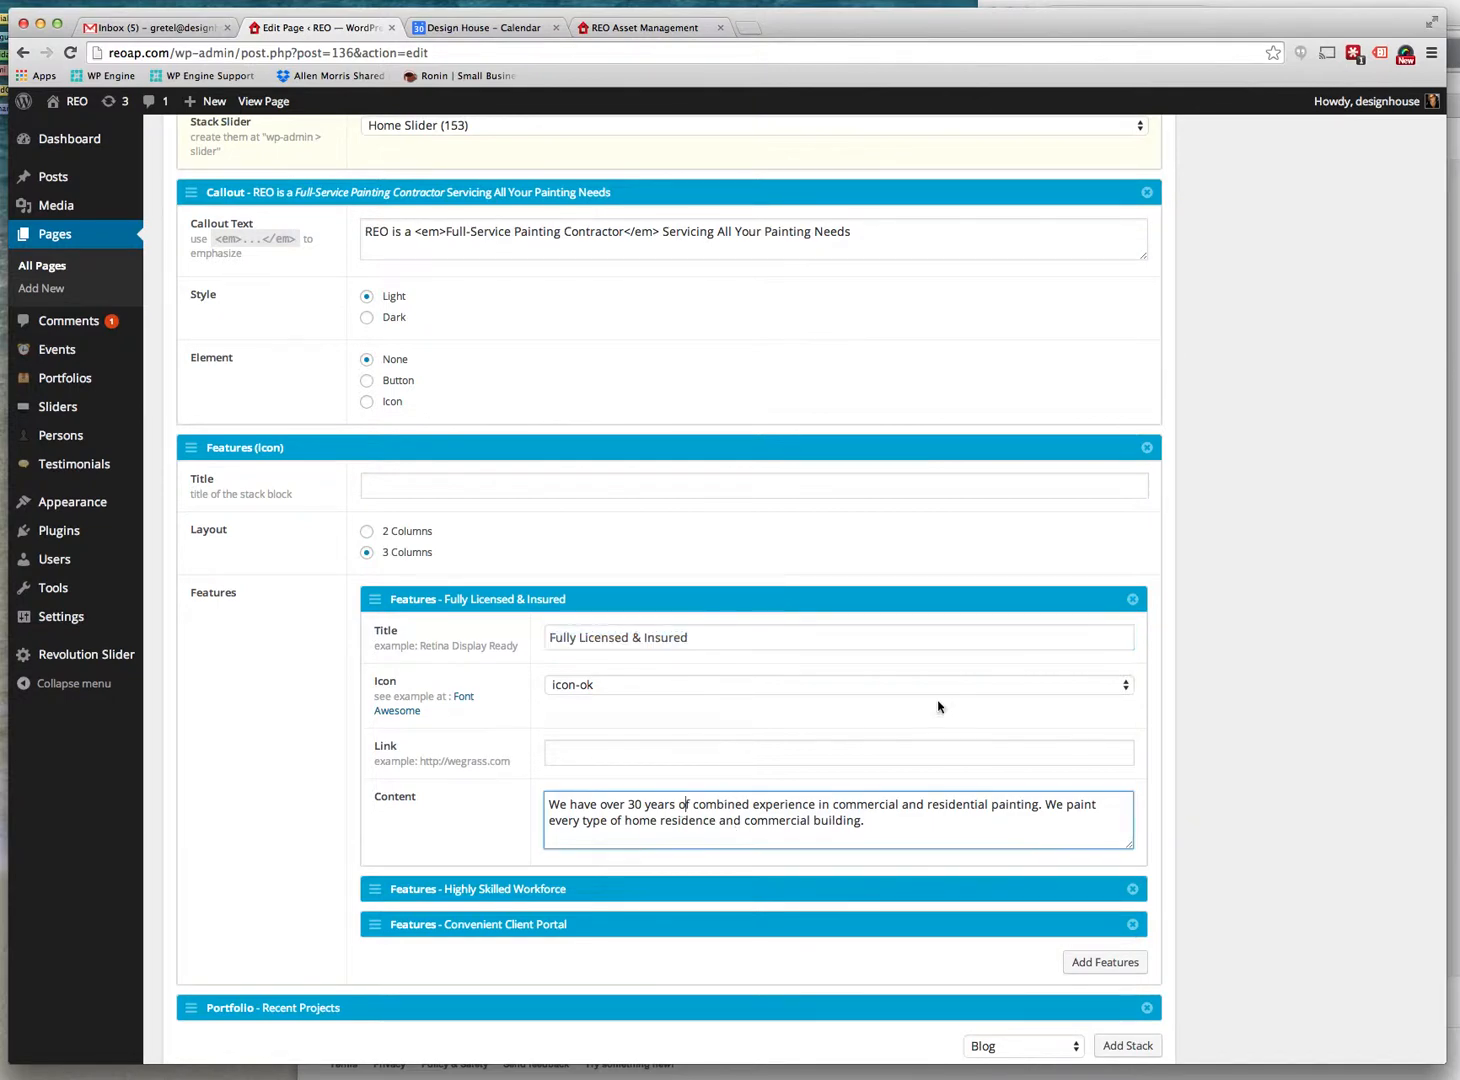
{"action": "left_click", "coordinate": [971, 685]}
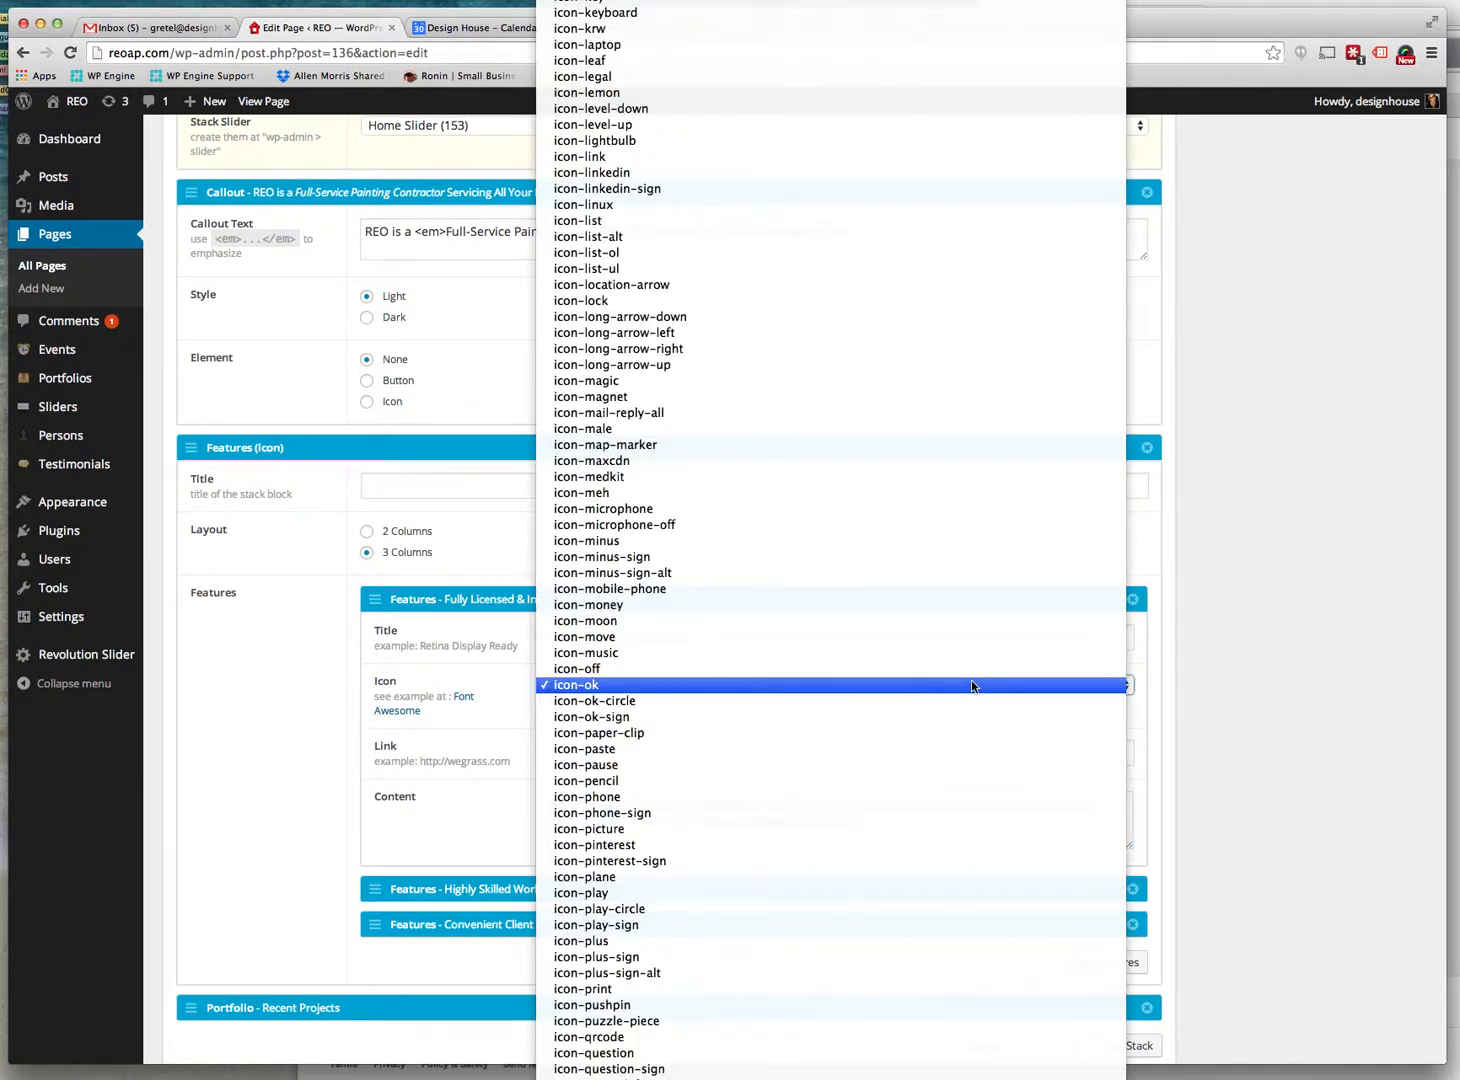
{"action": "left_click", "coordinate": [971, 685]}
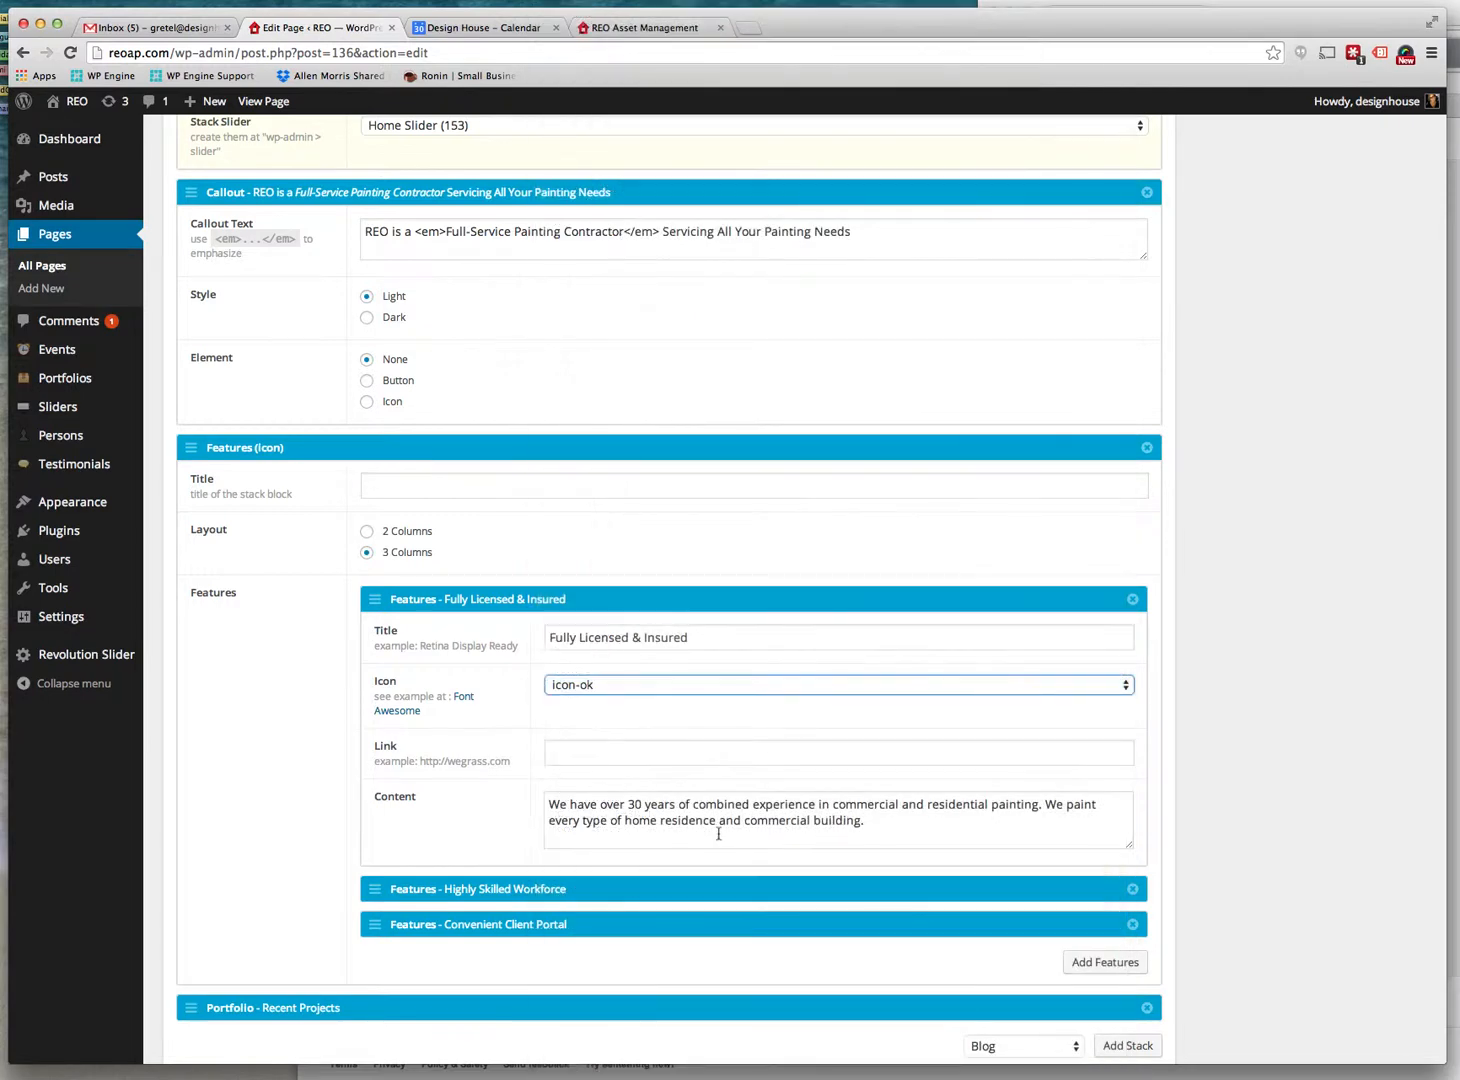
{"action": "left_click_drag", "start_coordinate": [866, 822], "coordinate": [549, 802]}
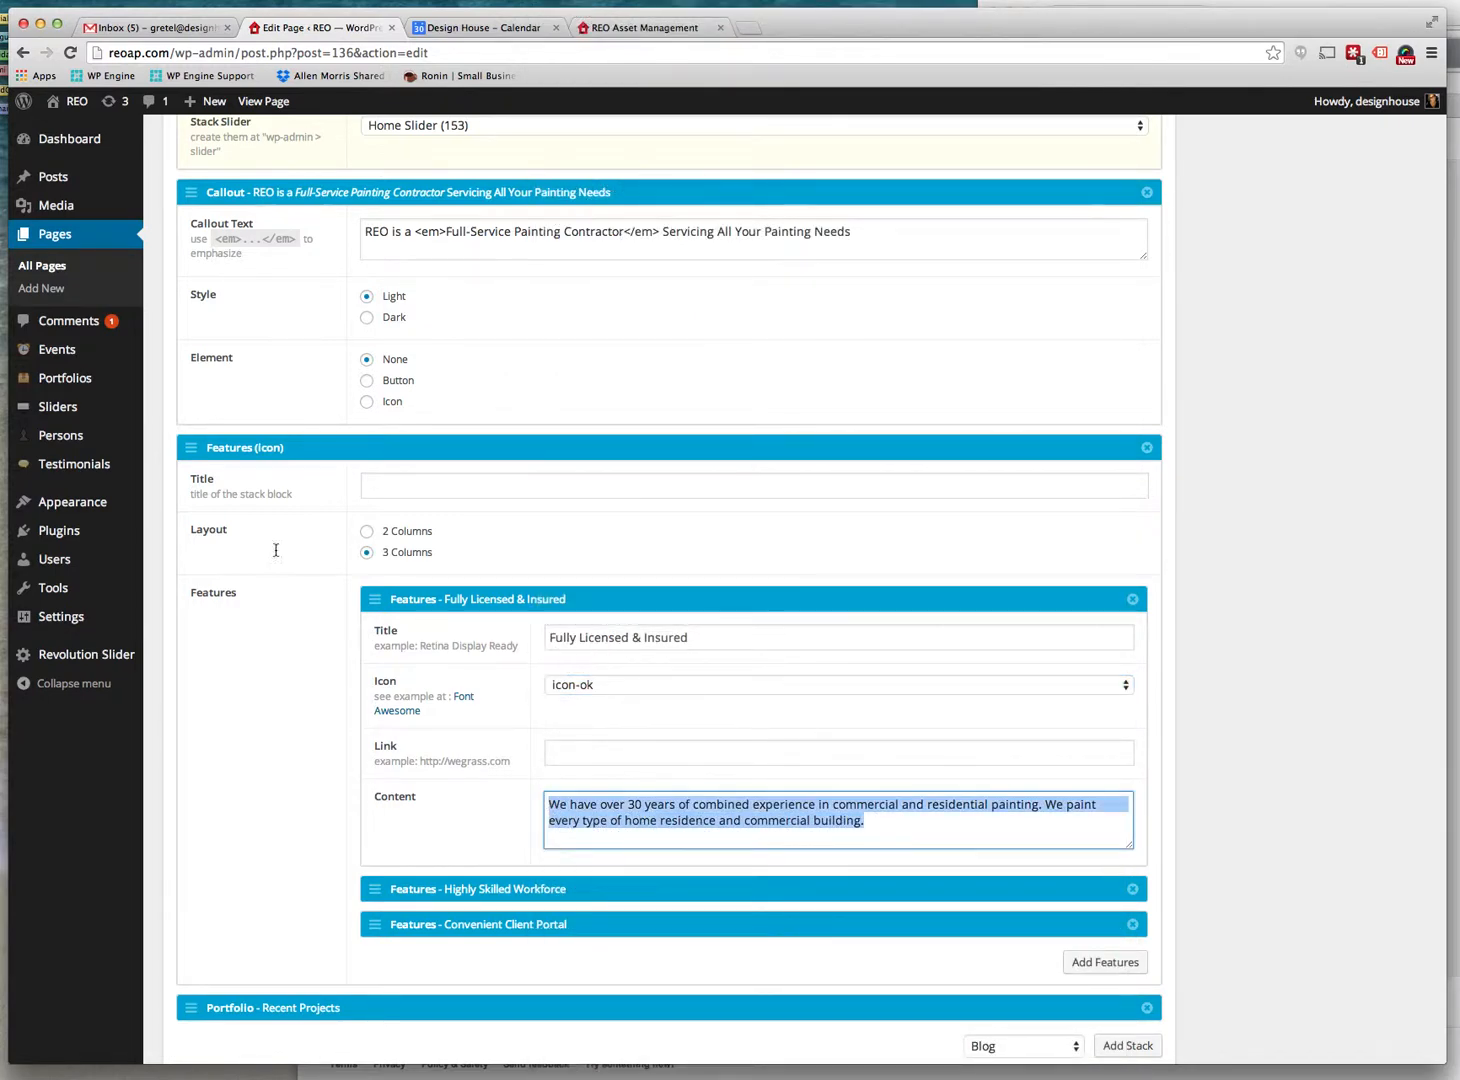
{"action": "left_click", "coordinate": [378, 605]}
Return to the site's front page and examine the Fully Licensed & Insured feature text there
{"action": "scroll", "coordinate": [267, 248], "scroll_direction": "up", "scroll_amount": 10}
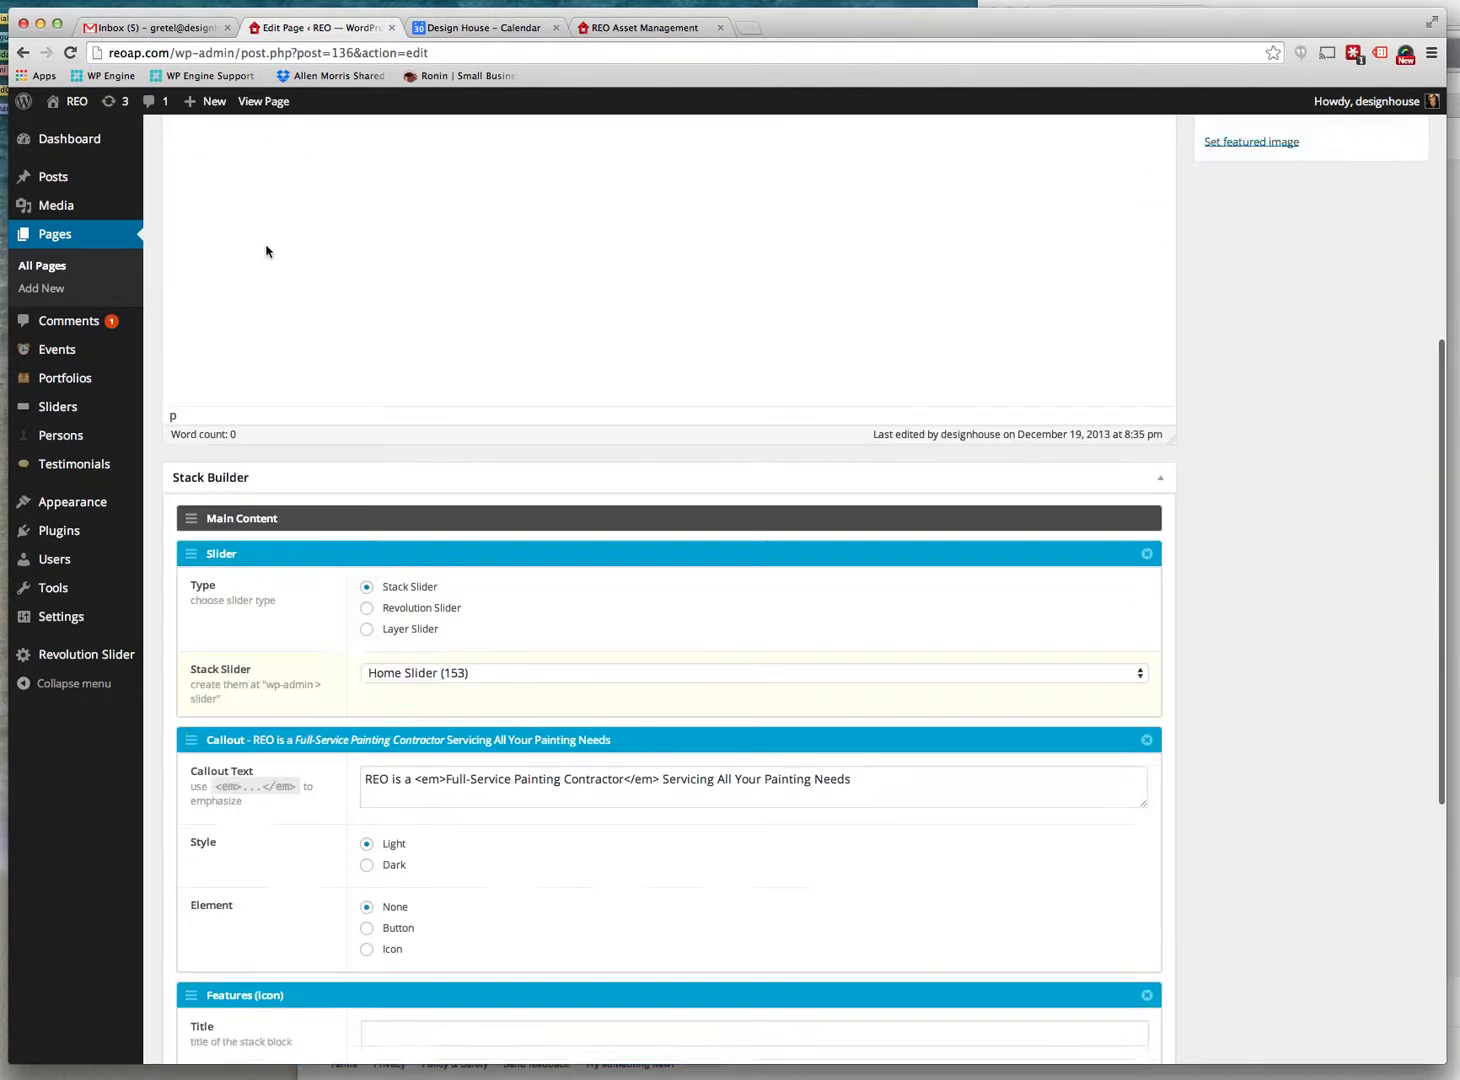
{"action": "left_click", "coordinate": [76, 101]}
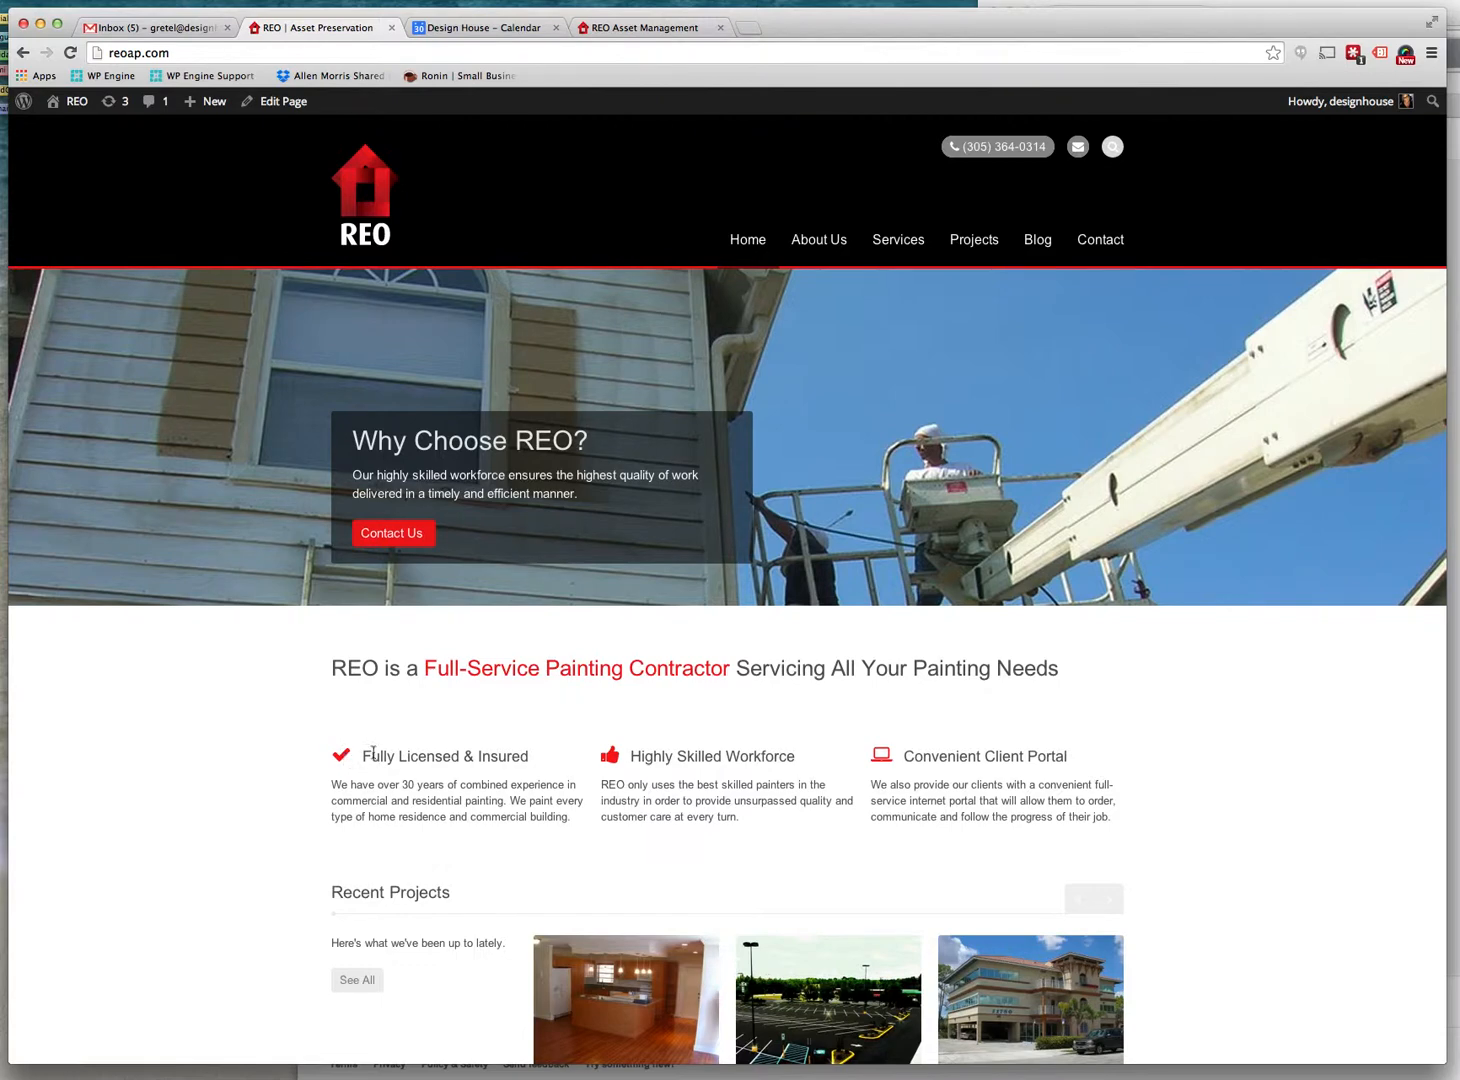
{"action": "left_click_drag", "start_coordinate": [442, 800], "coordinate": [461, 814]}
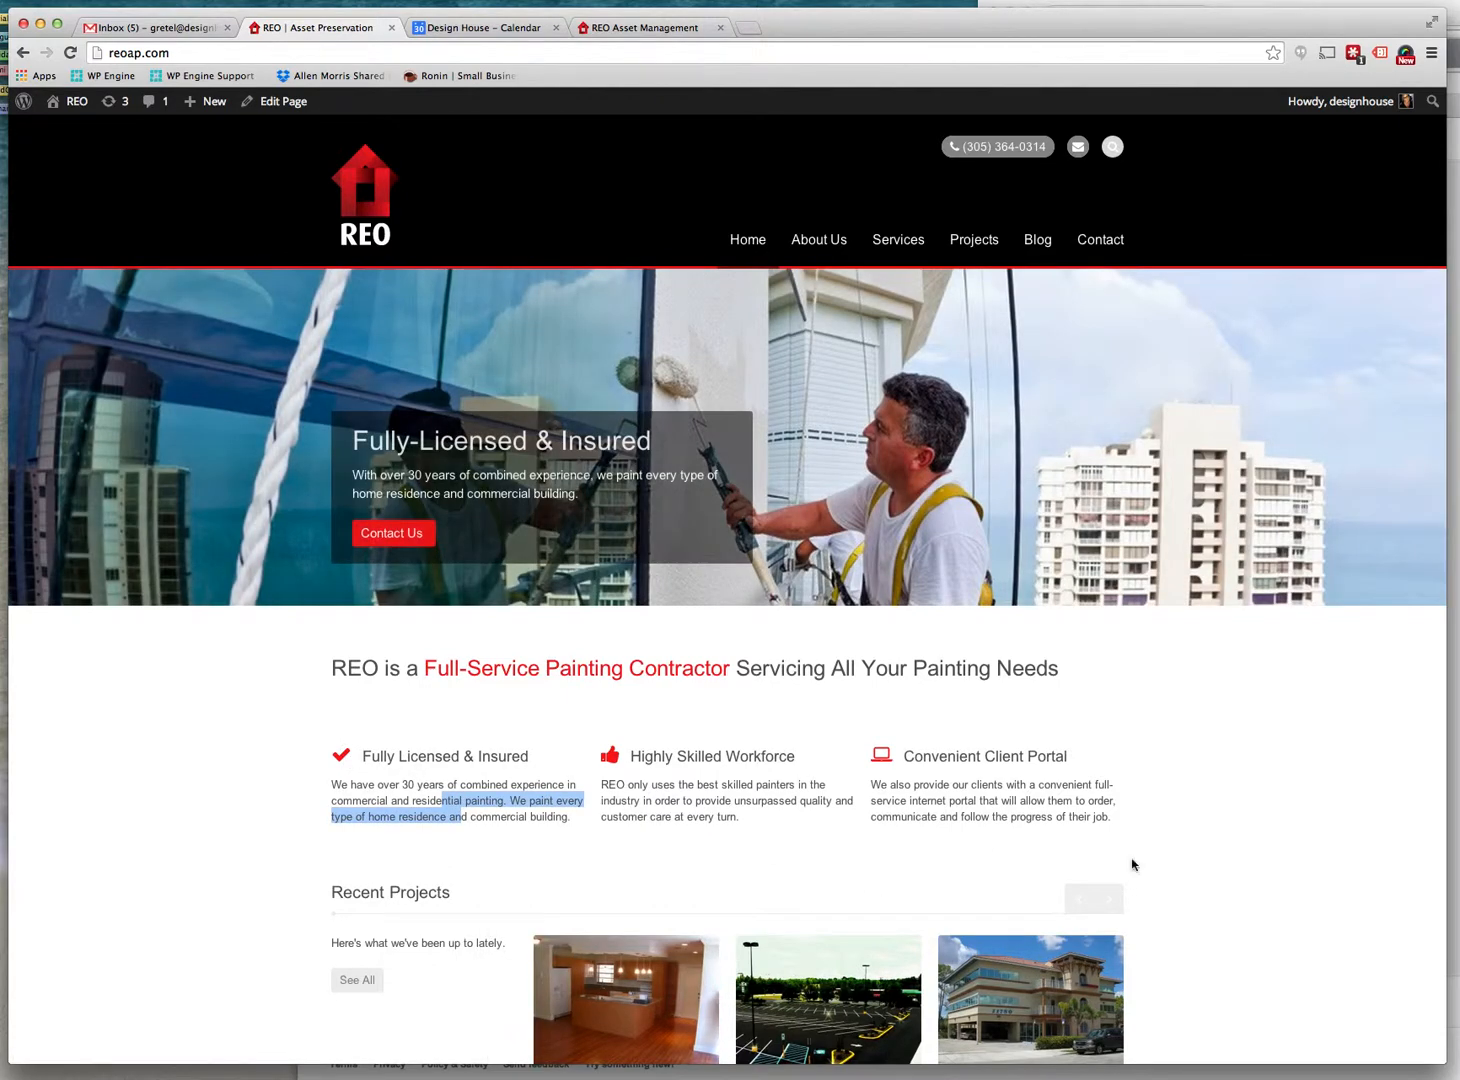
Look over the front page's Recent Projects section and the Projects page, and go back to the home page
{"action": "scroll", "coordinate": [502, 792], "scroll_direction": "down", "scroll_amount": 2}
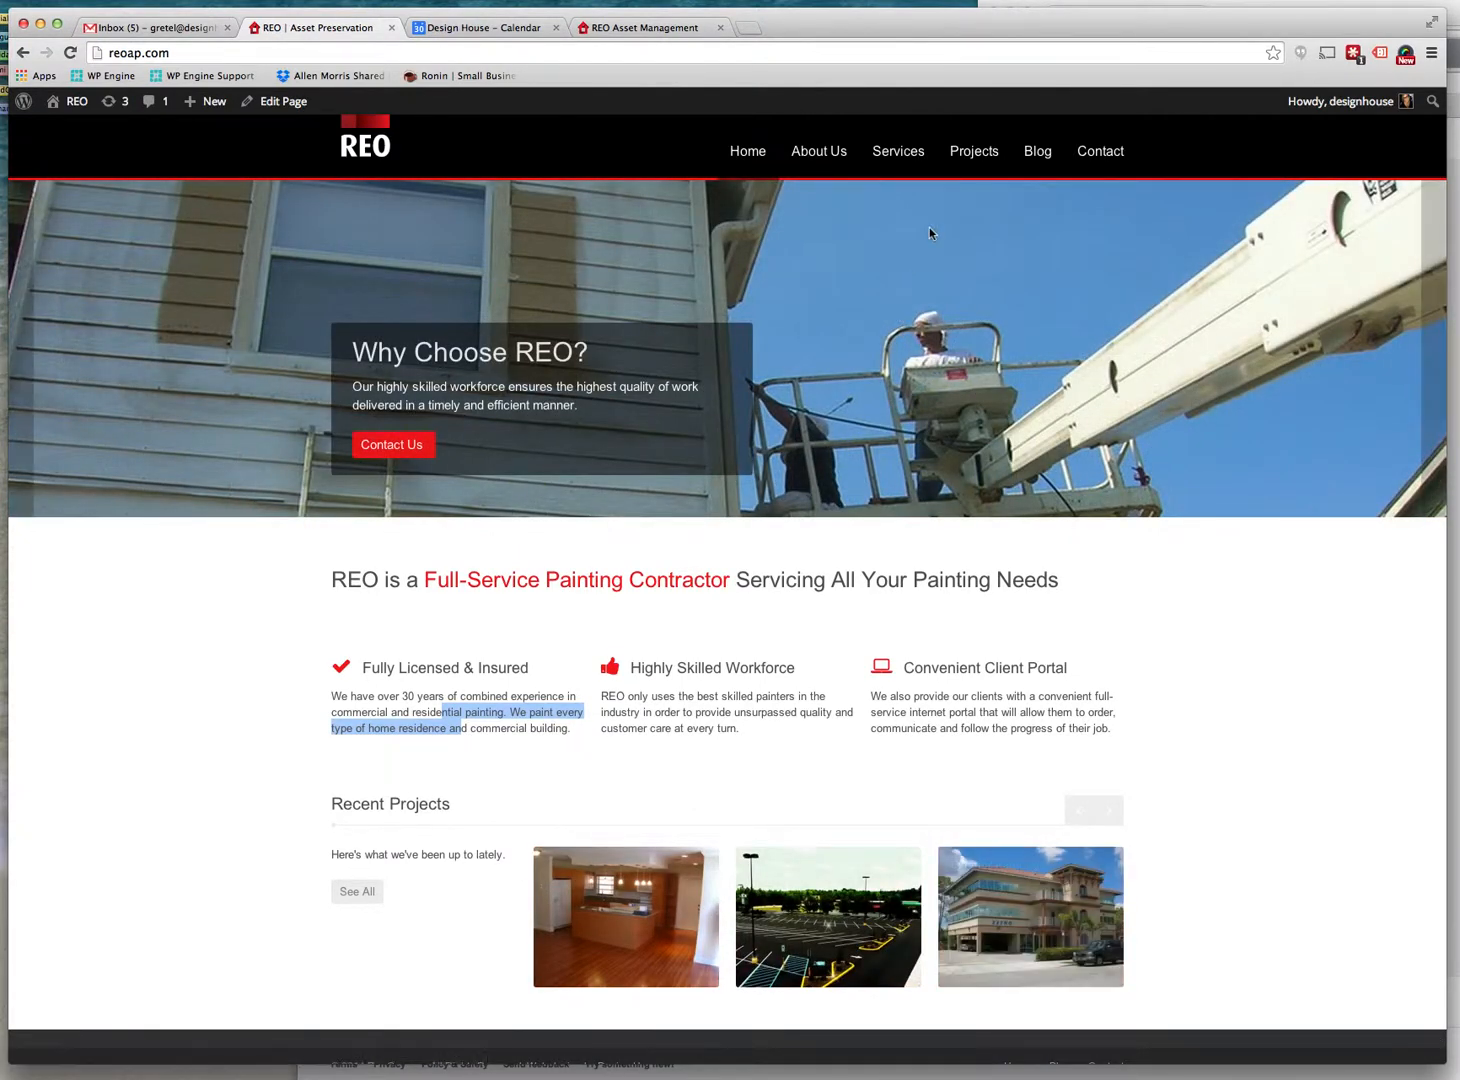
{"action": "left_click", "coordinate": [961, 155]}
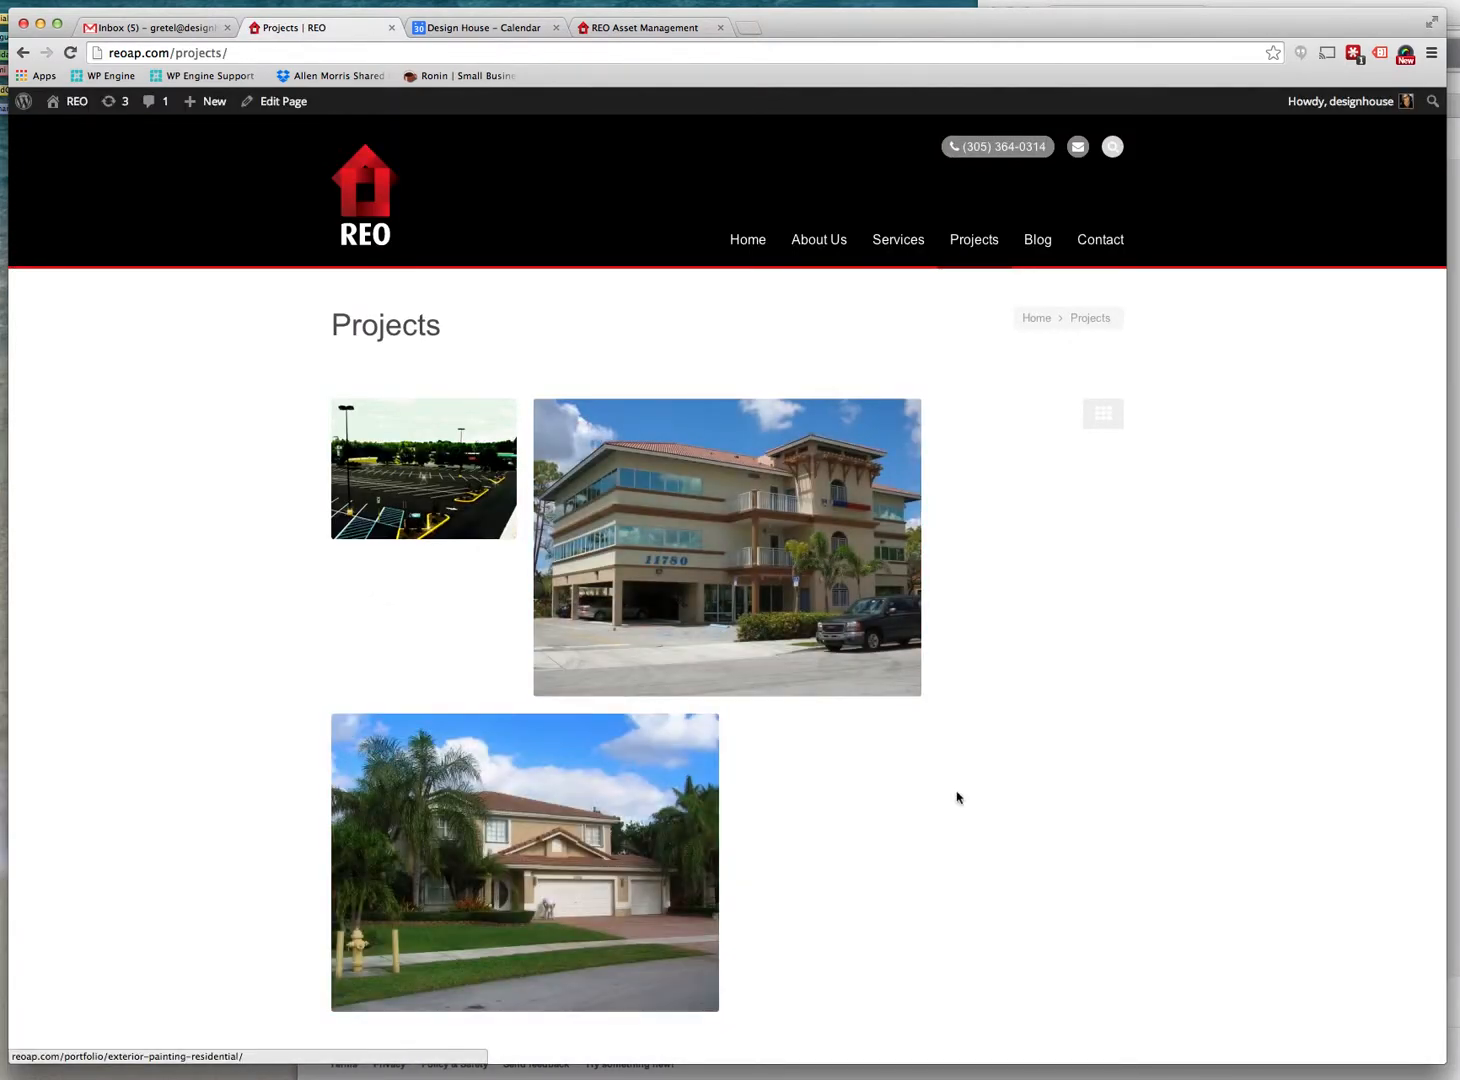
{"action": "scroll", "coordinate": [957, 797], "scroll_direction": "down", "scroll_amount": 2}
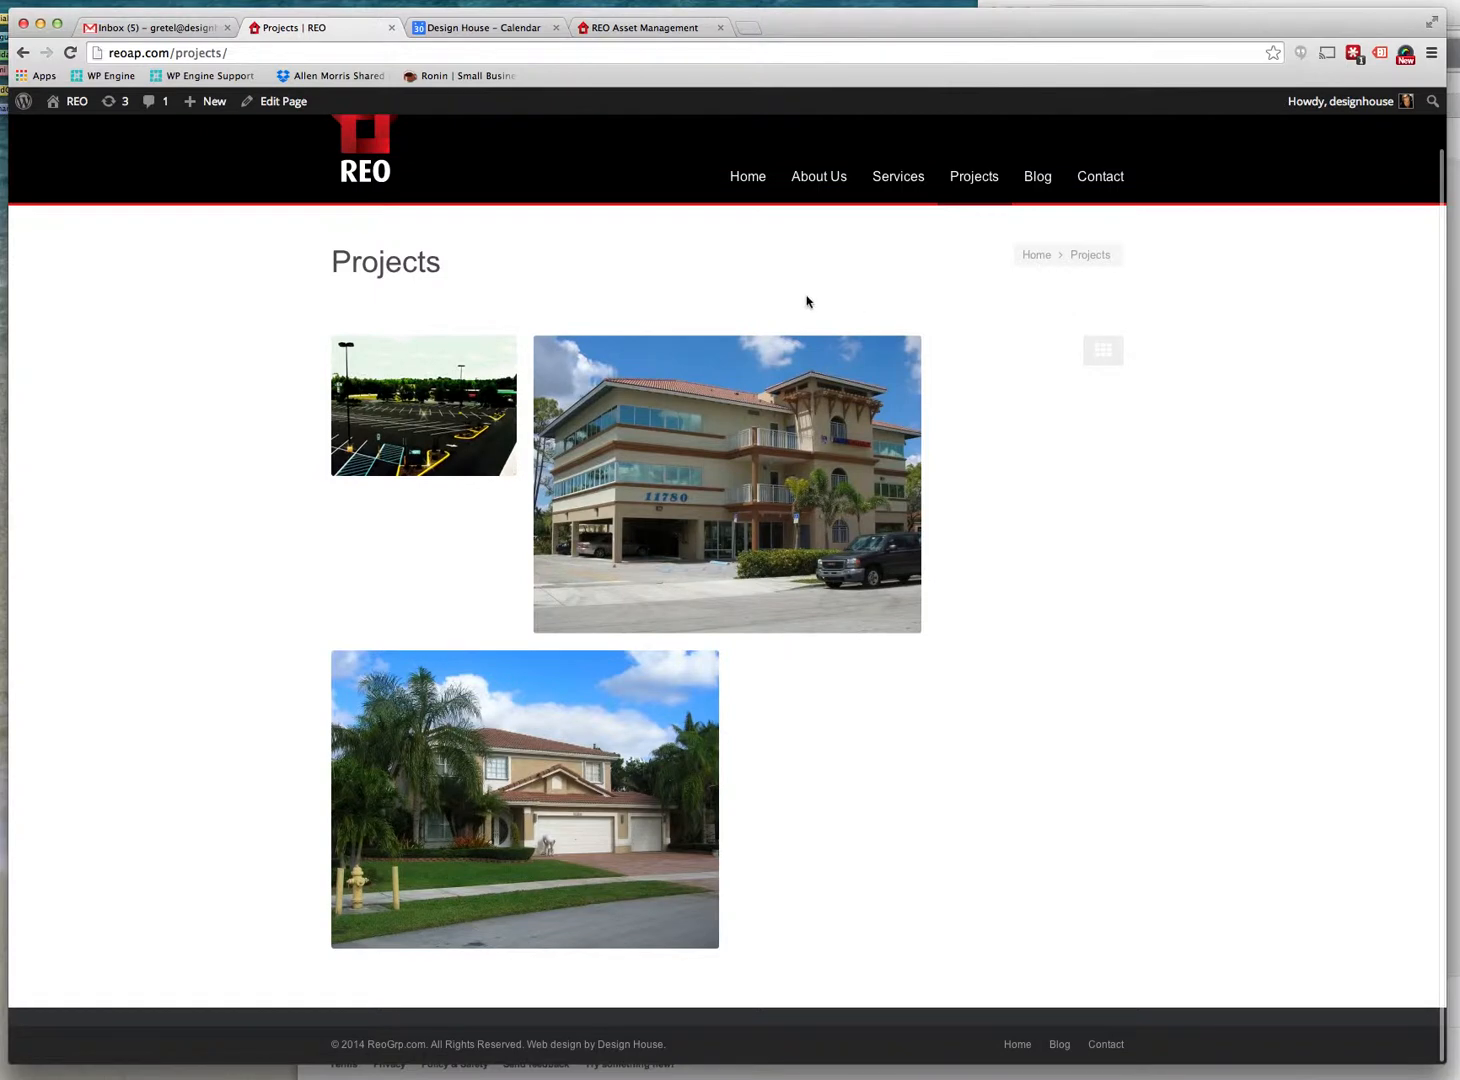
{"action": "left_click", "coordinate": [752, 179]}
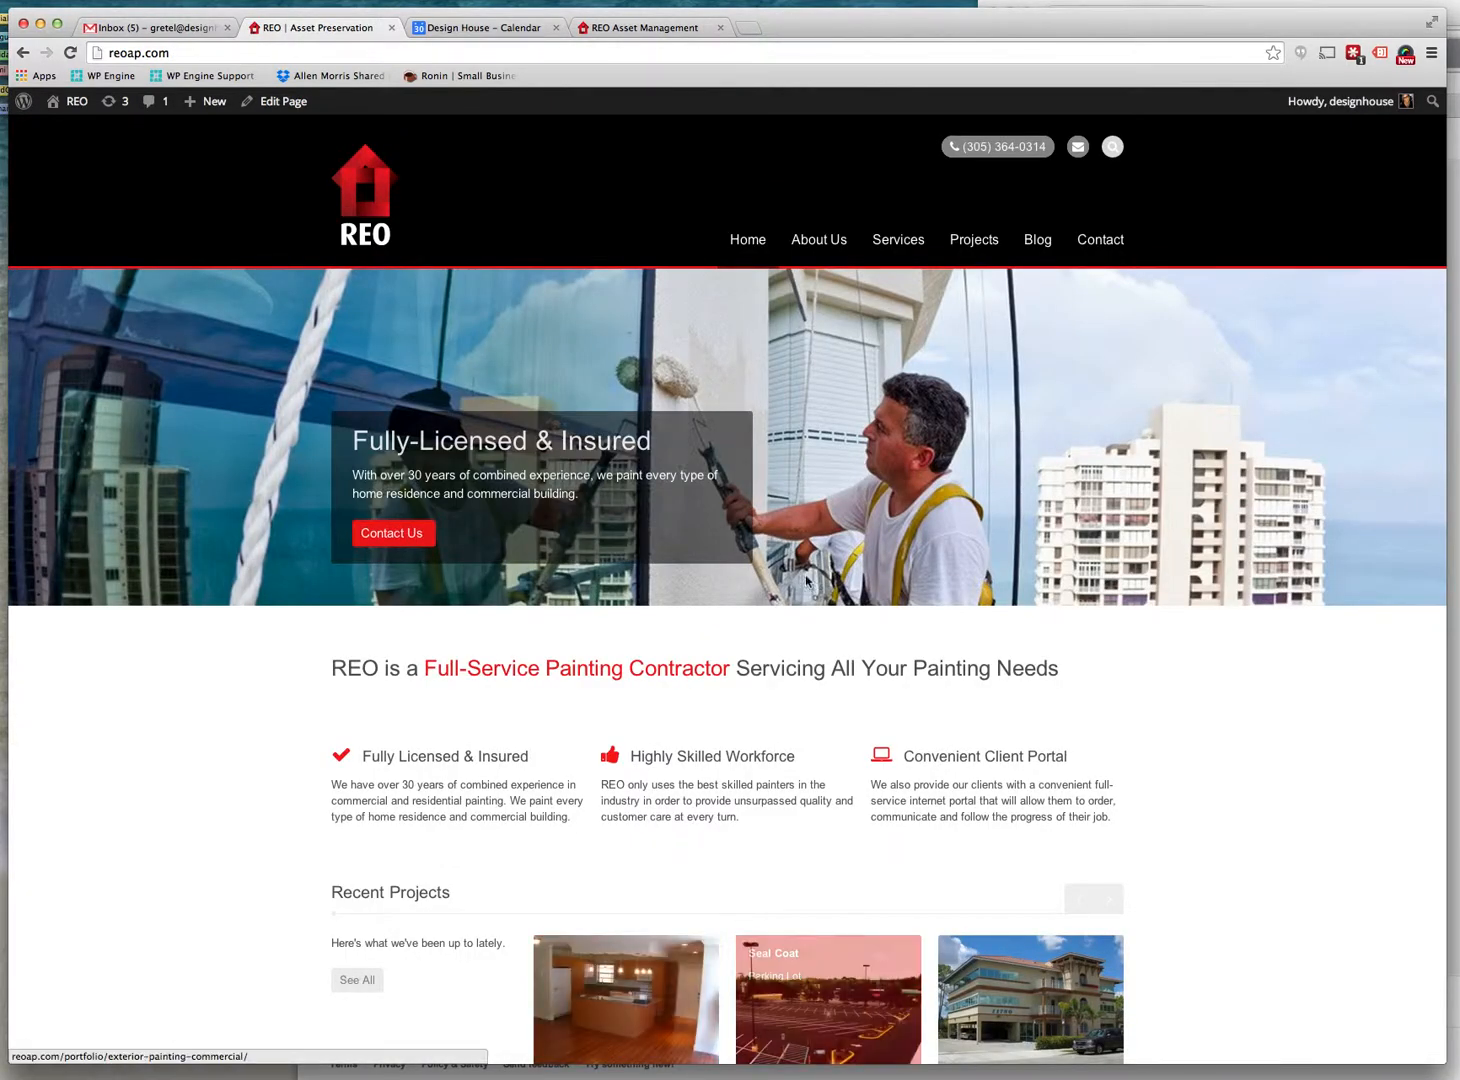
Open the Home page for editing and expand its Portfolio - Recent Projects stack
{"action": "left_click", "coordinate": [267, 101]}
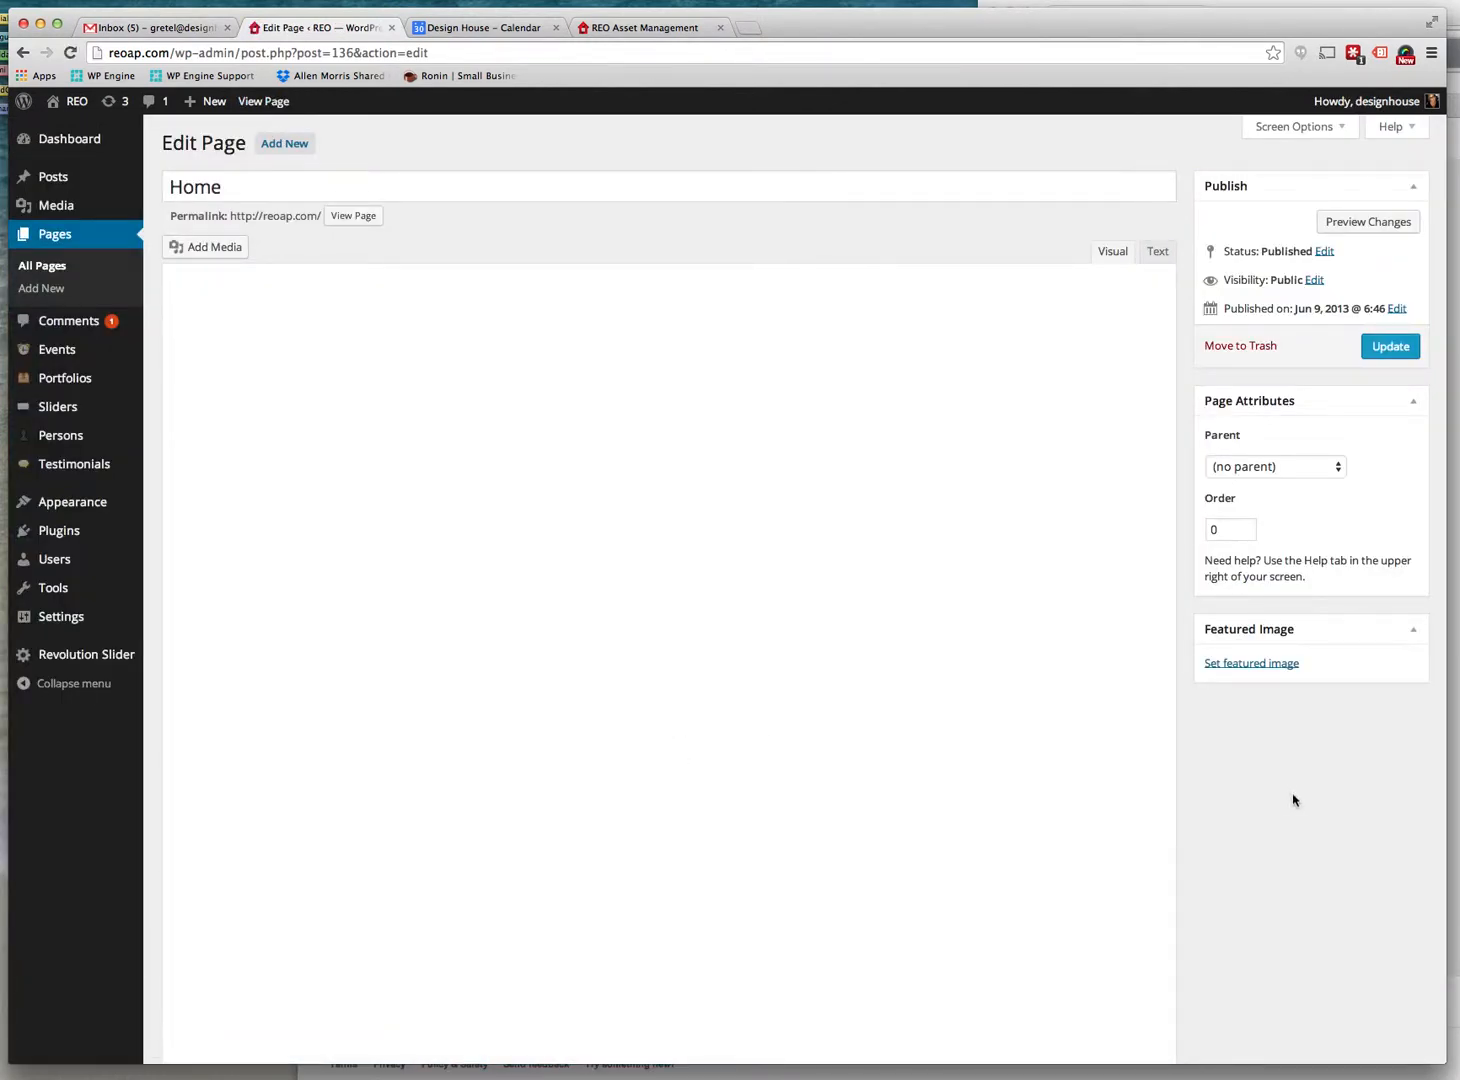
{"action": "scroll", "coordinate": [1293, 800], "scroll_direction": "down", "scroll_amount": 5}
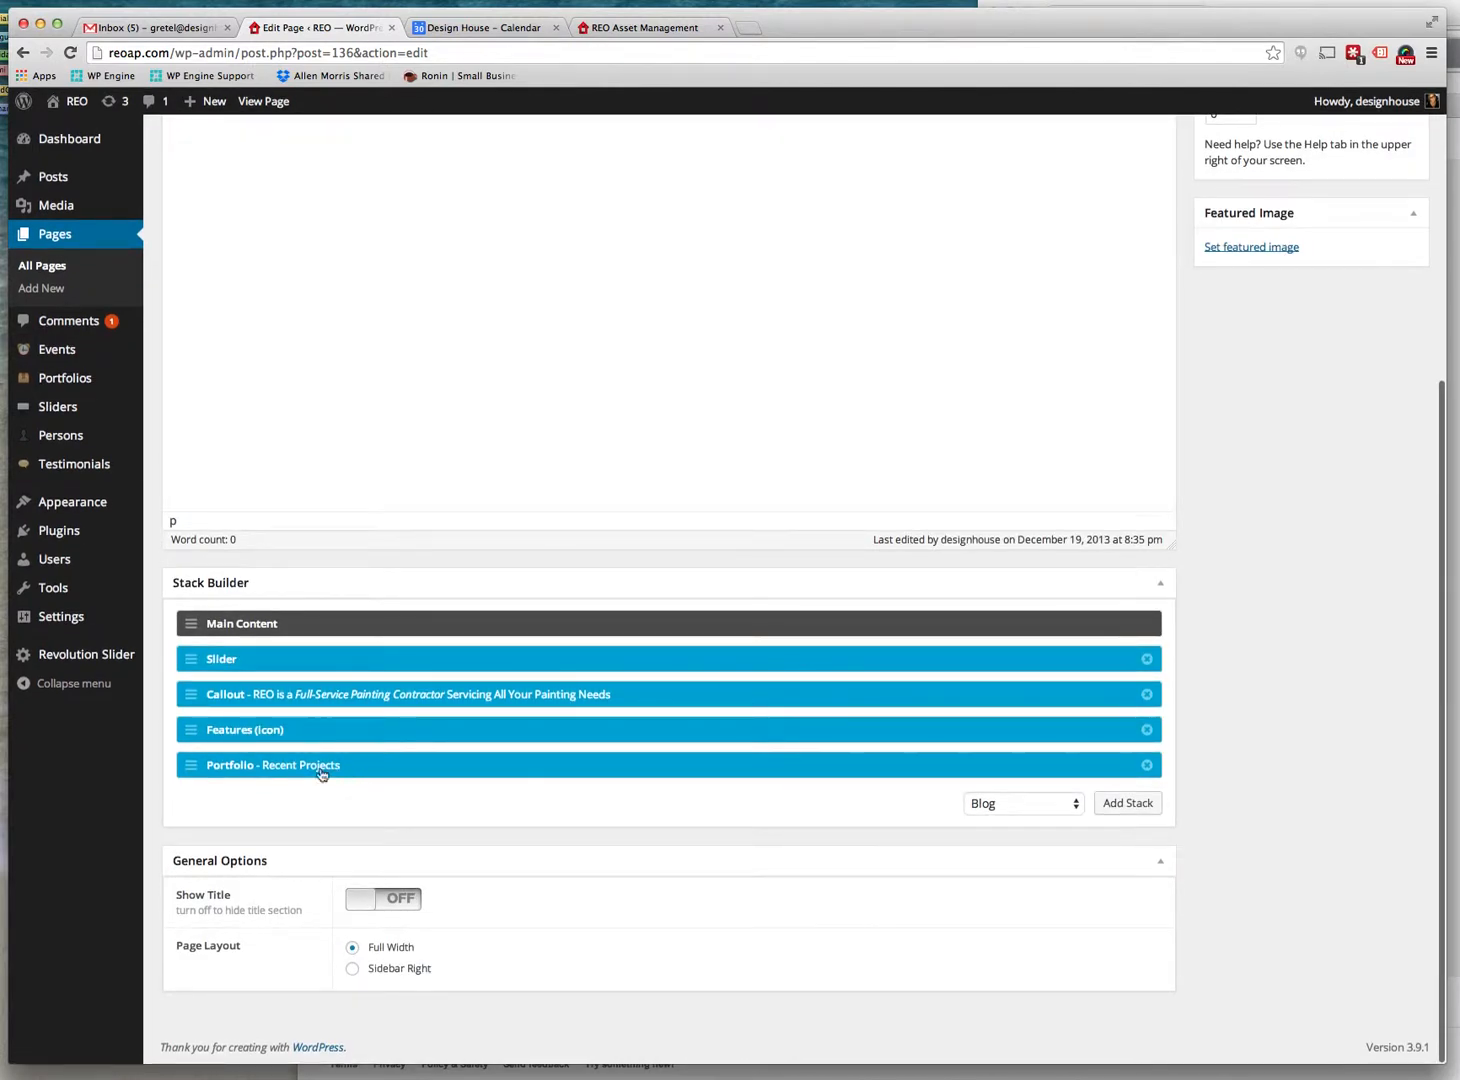
{"action": "left_click", "coordinate": [225, 767]}
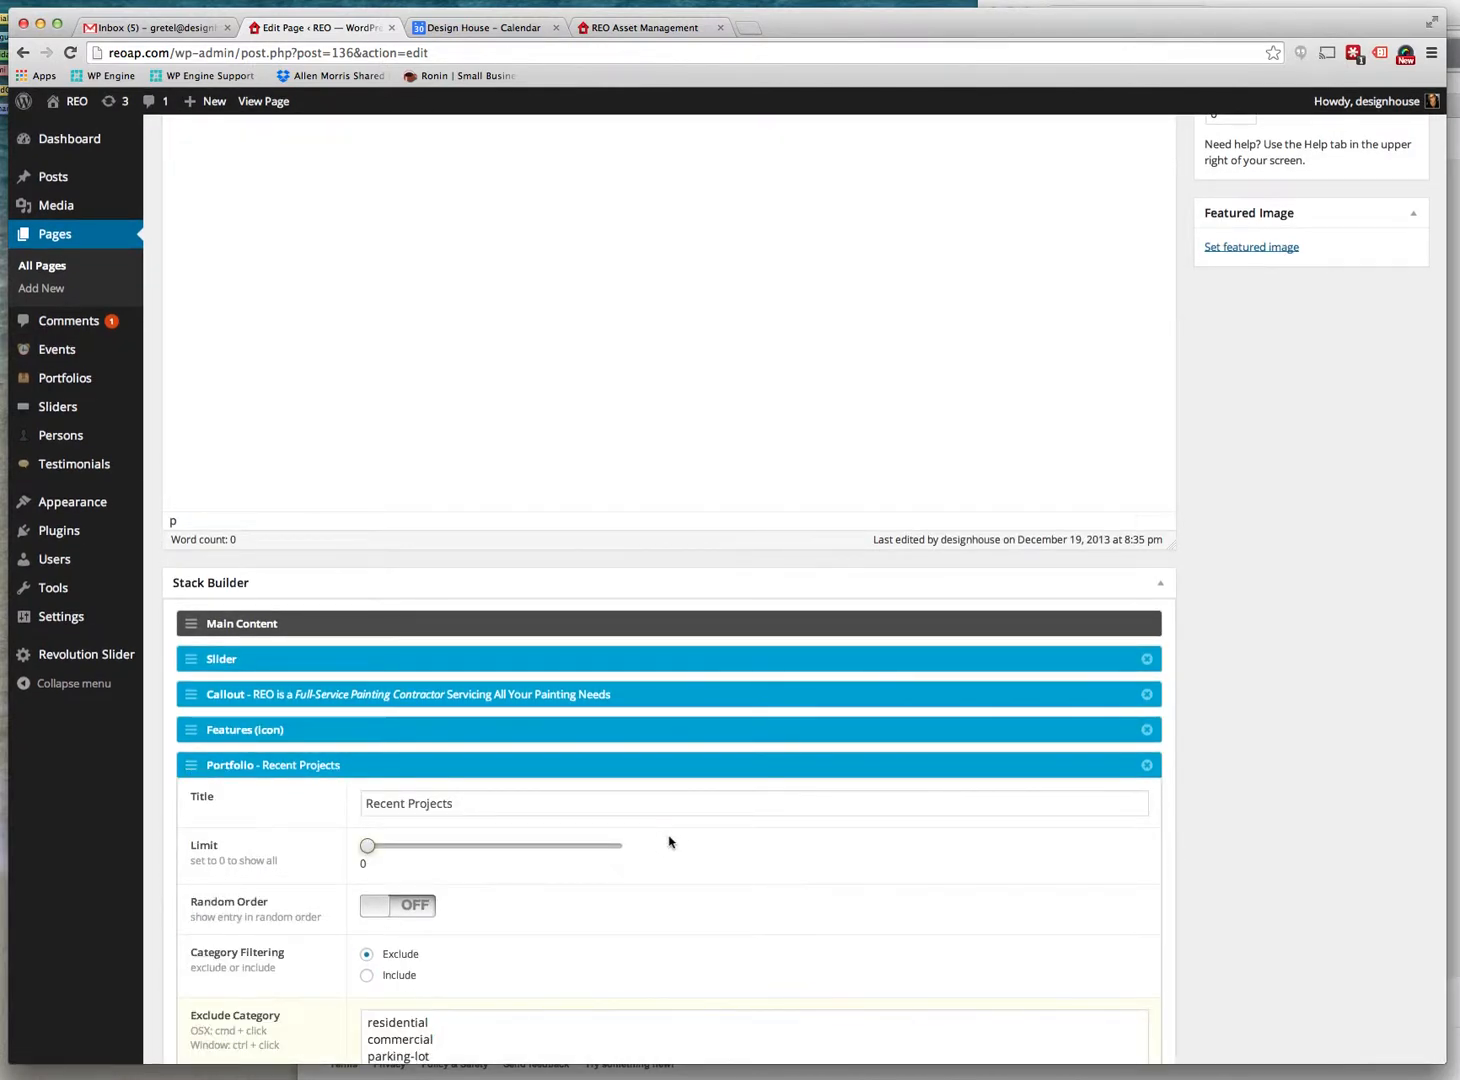
Review the Recent Projects stack's category filtering, display style, description and button text
{"action": "scroll", "coordinate": [670, 842], "scroll_direction": "down", "scroll_amount": 5}
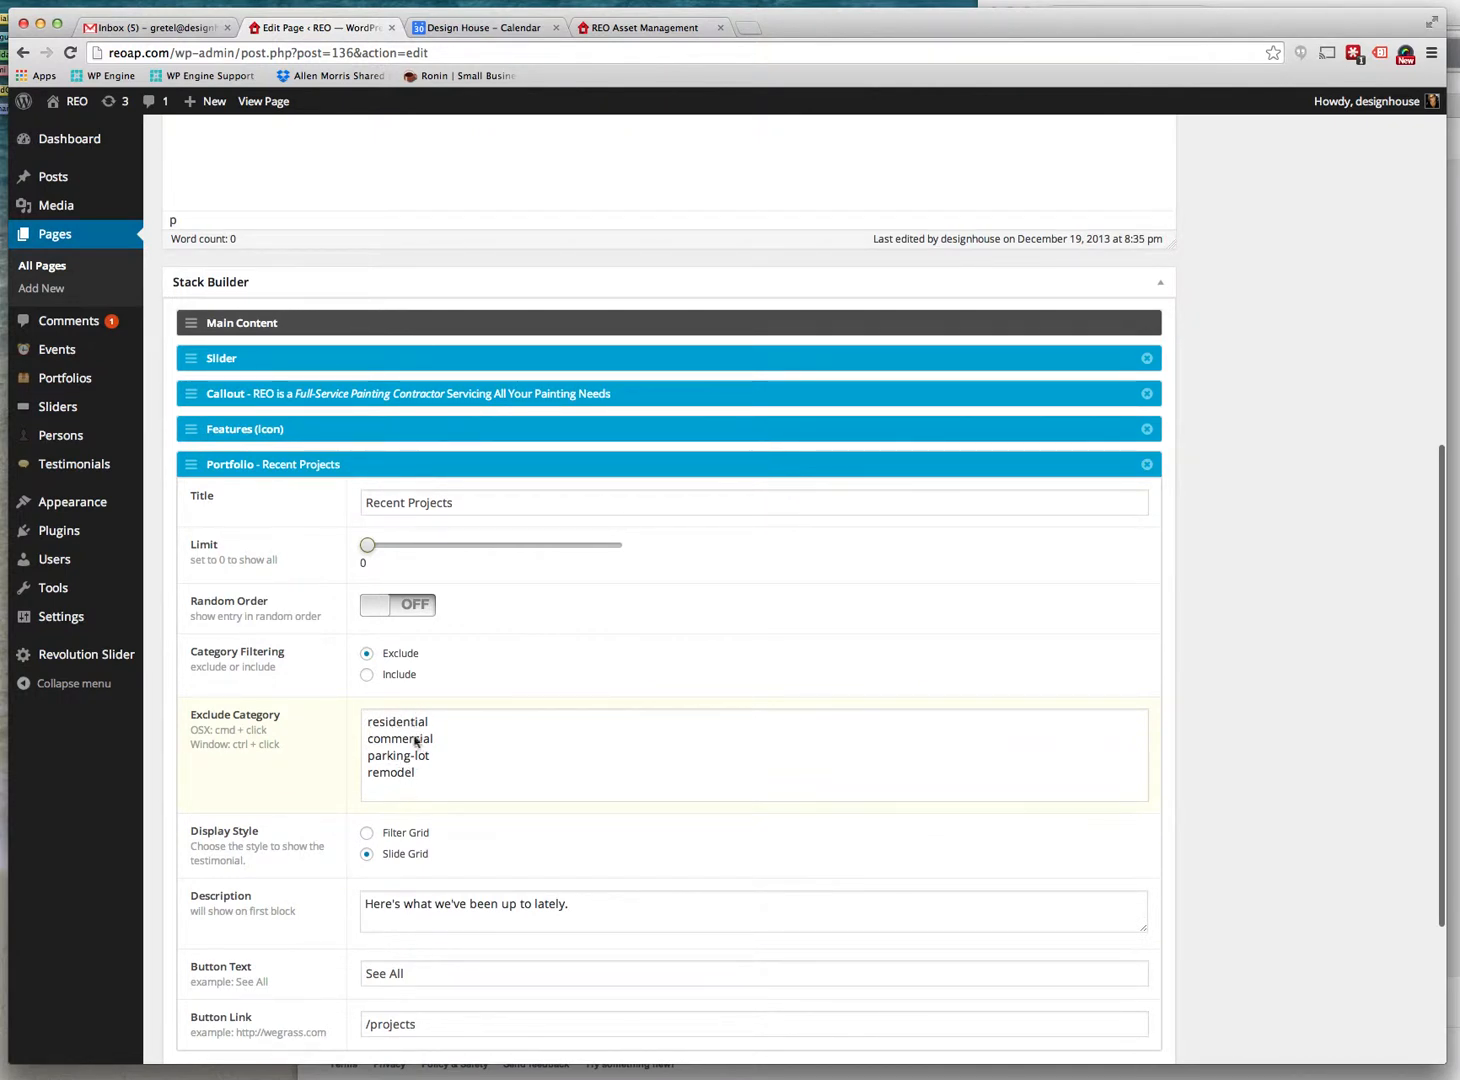
{"action": "scroll", "coordinate": [636, 813], "scroll_direction": "down", "scroll_amount": 2}
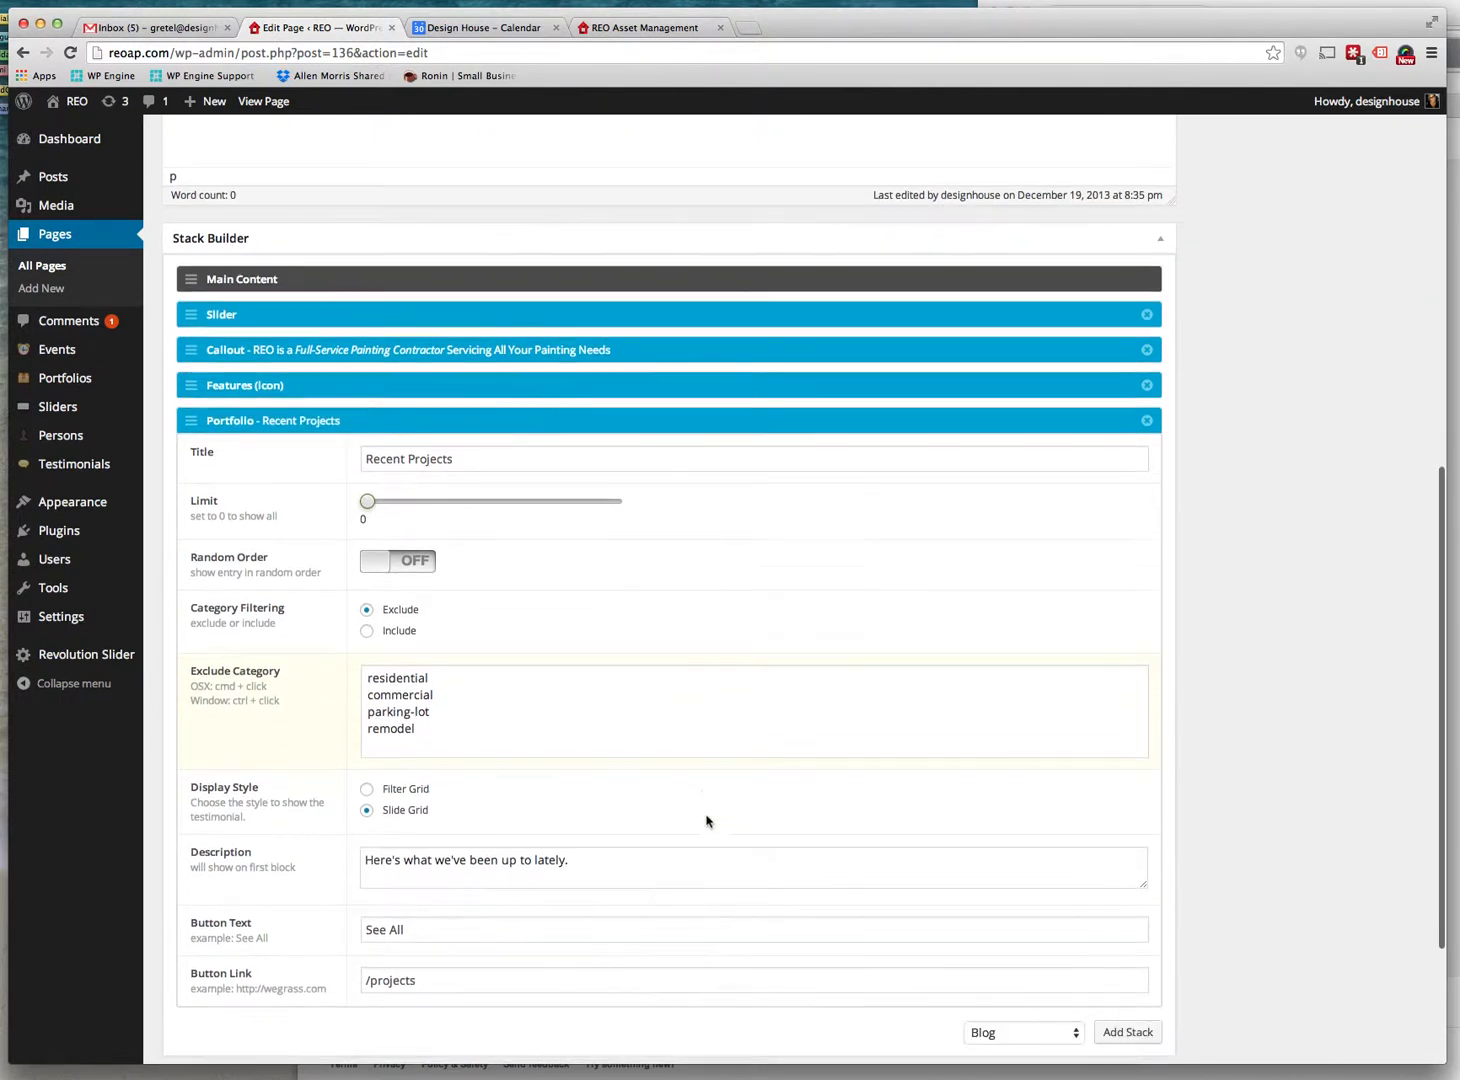
{"action": "left_click_drag", "start_coordinate": [597, 804], "coordinate": [304, 804]}
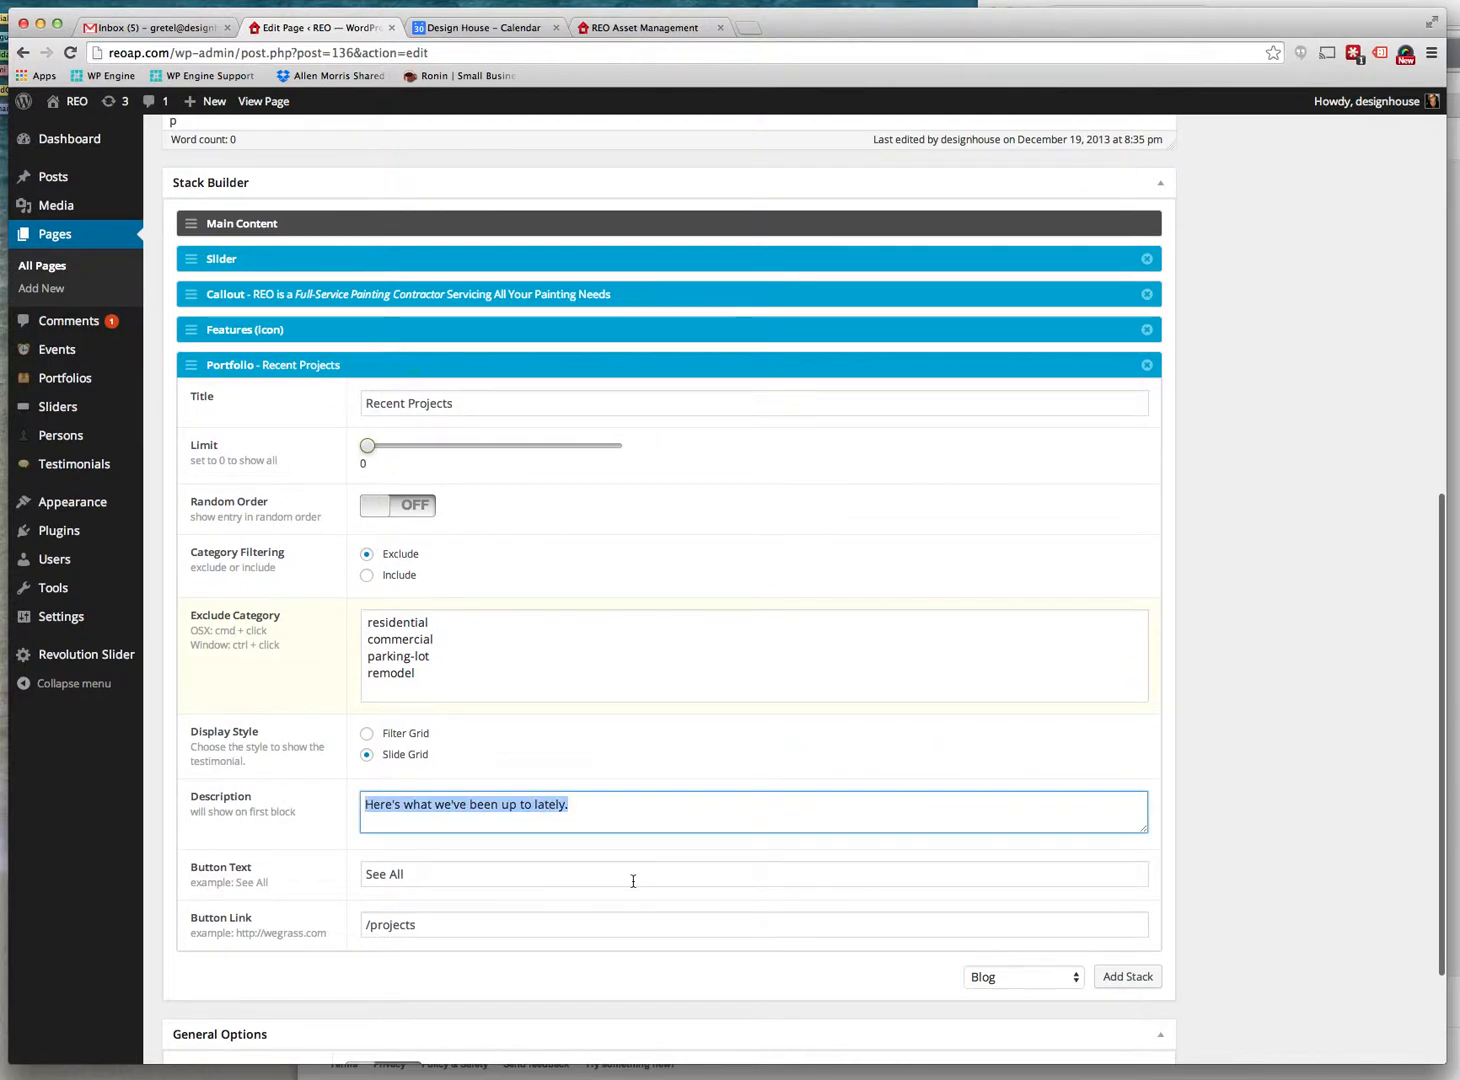
{"action": "left_click_drag", "start_coordinate": [454, 876], "coordinate": [326, 875]}
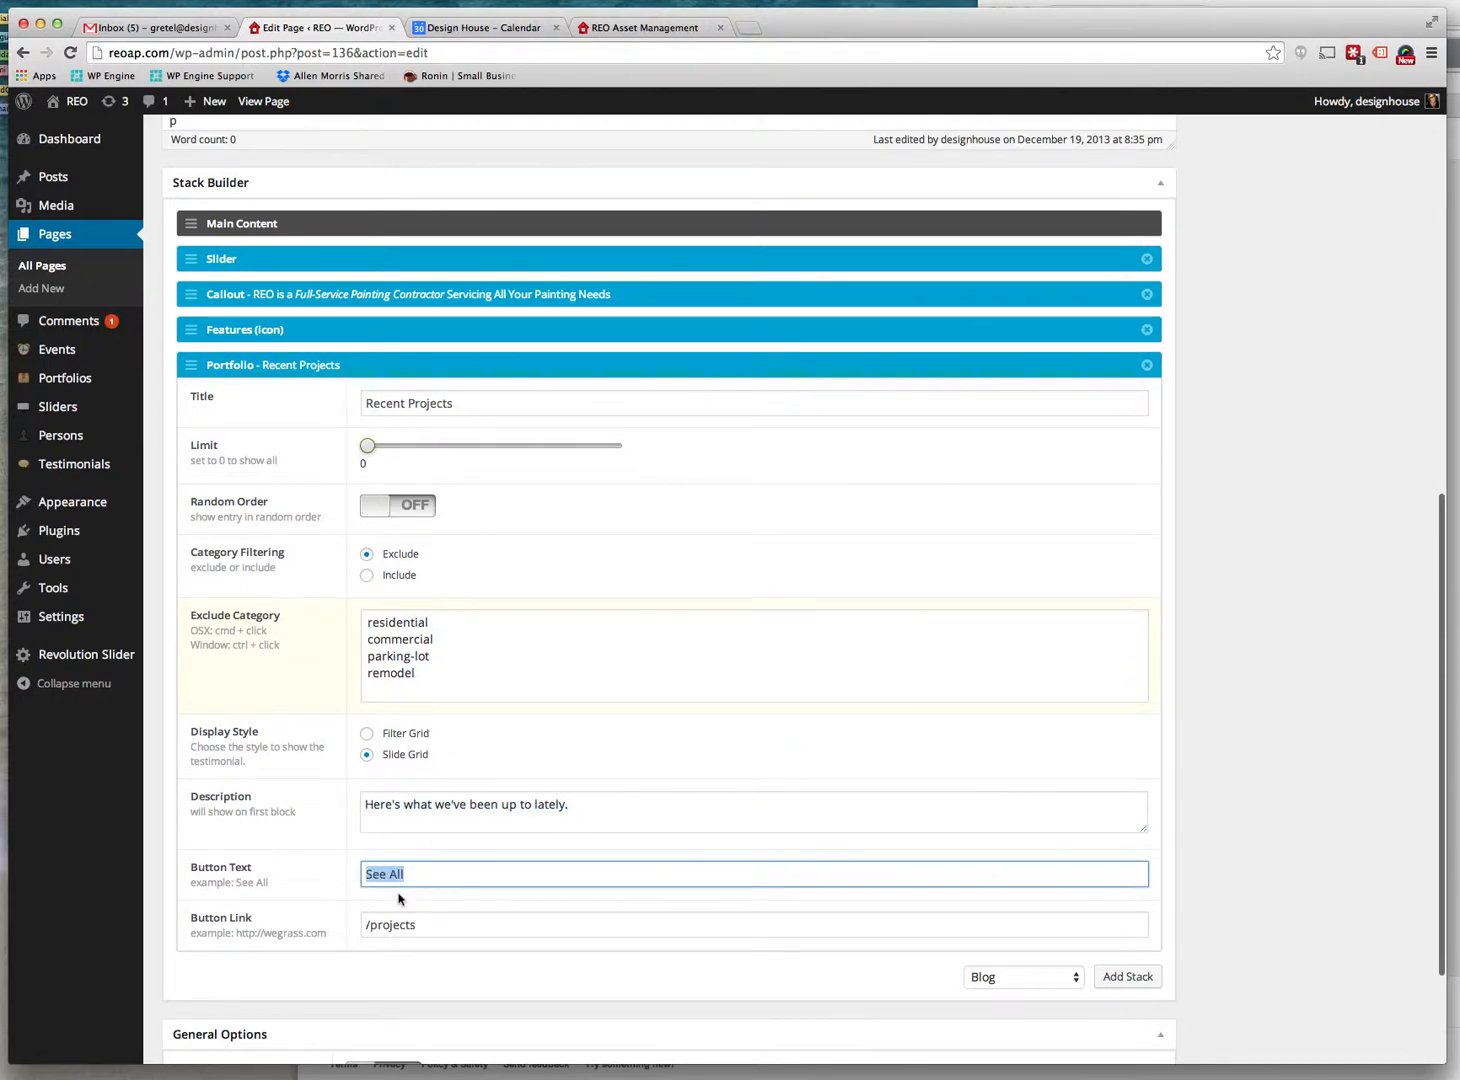
Return to the site's front page and examine how the Recent Projects section is displayed
{"action": "scroll", "coordinate": [593, 694], "scroll_direction": "up", "scroll_amount": 10}
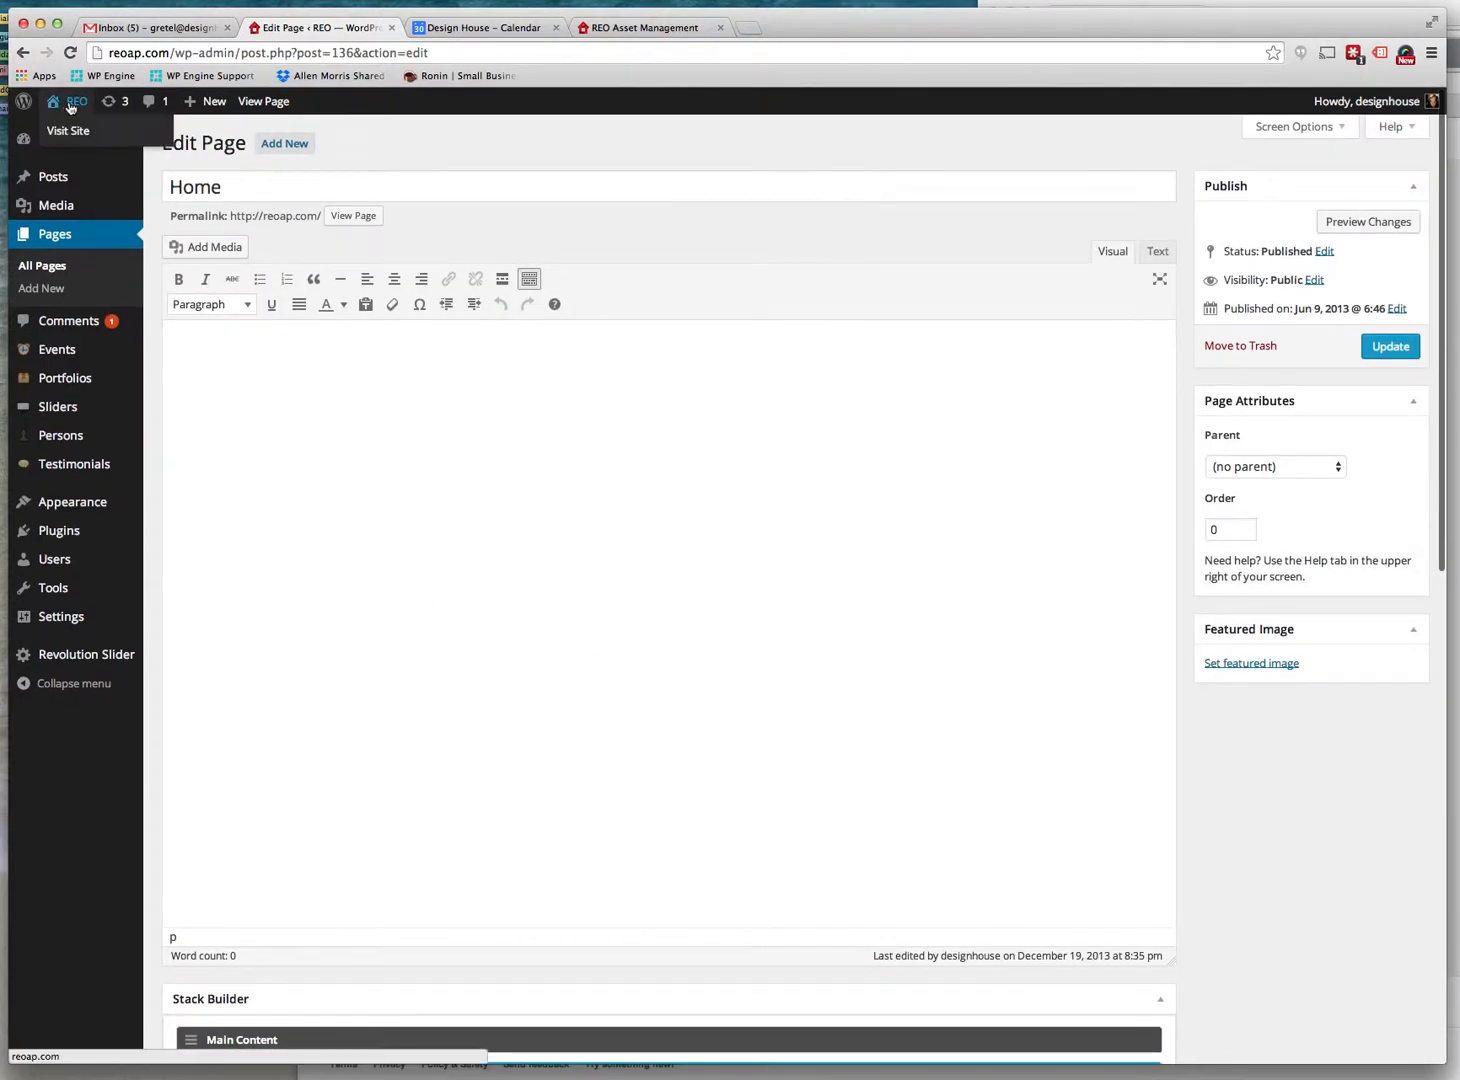
{"action": "left_click", "coordinate": [70, 104]}
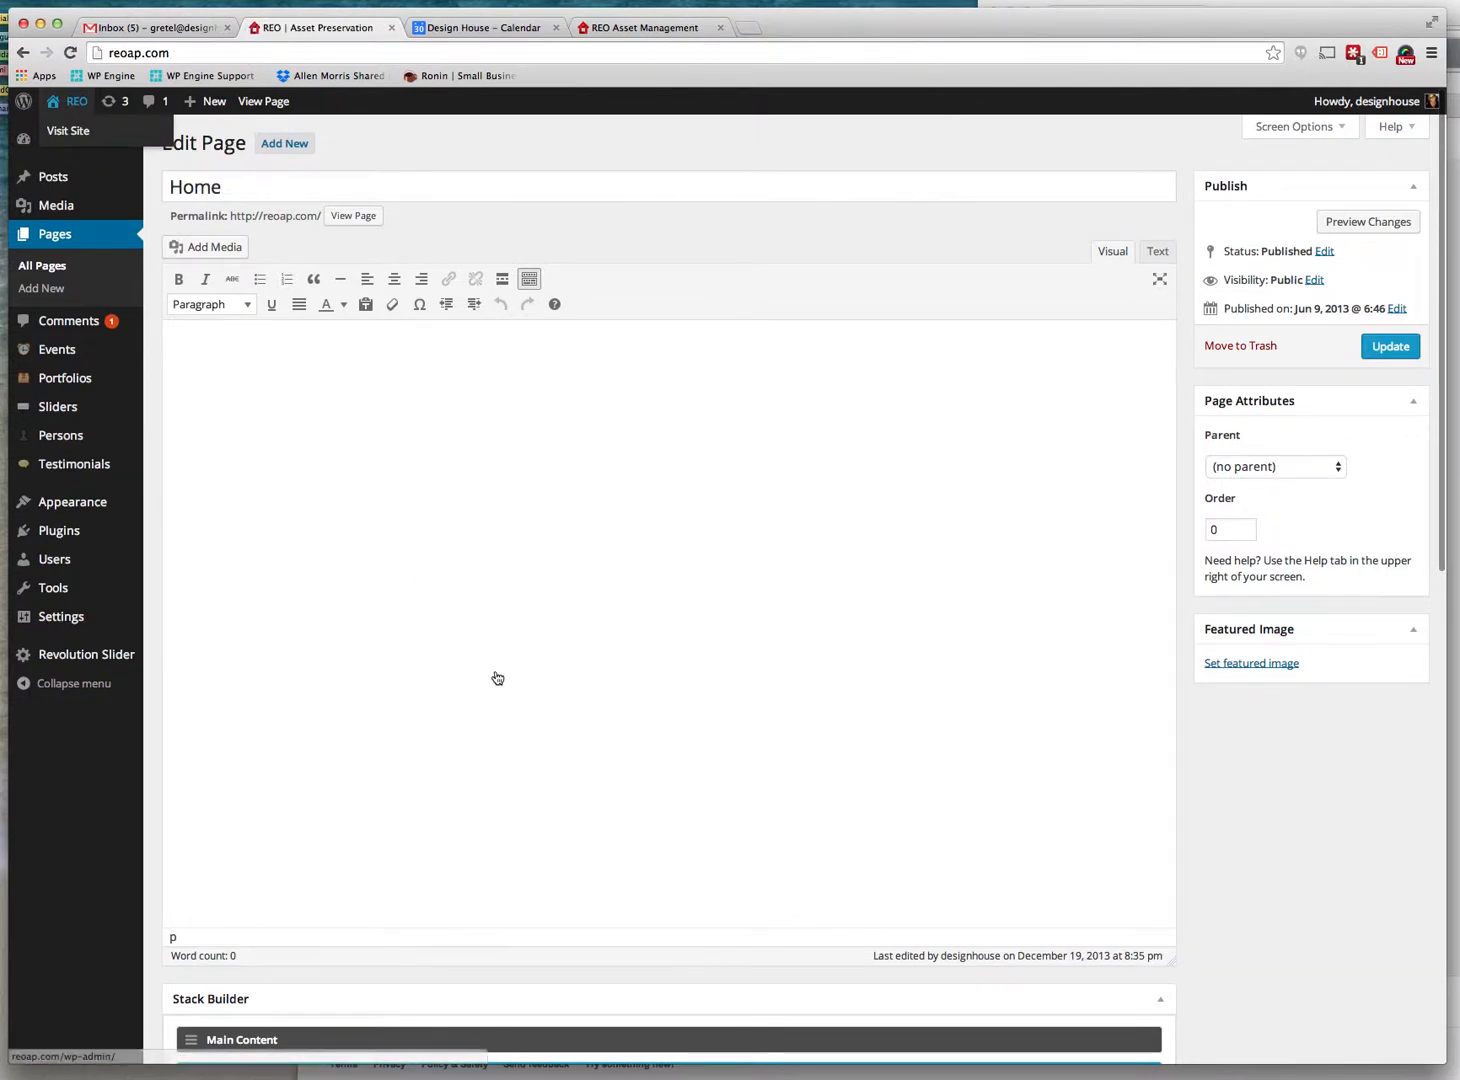
{"action": "scroll", "coordinate": [495, 672], "scroll_direction": "down", "scroll_amount": 2}
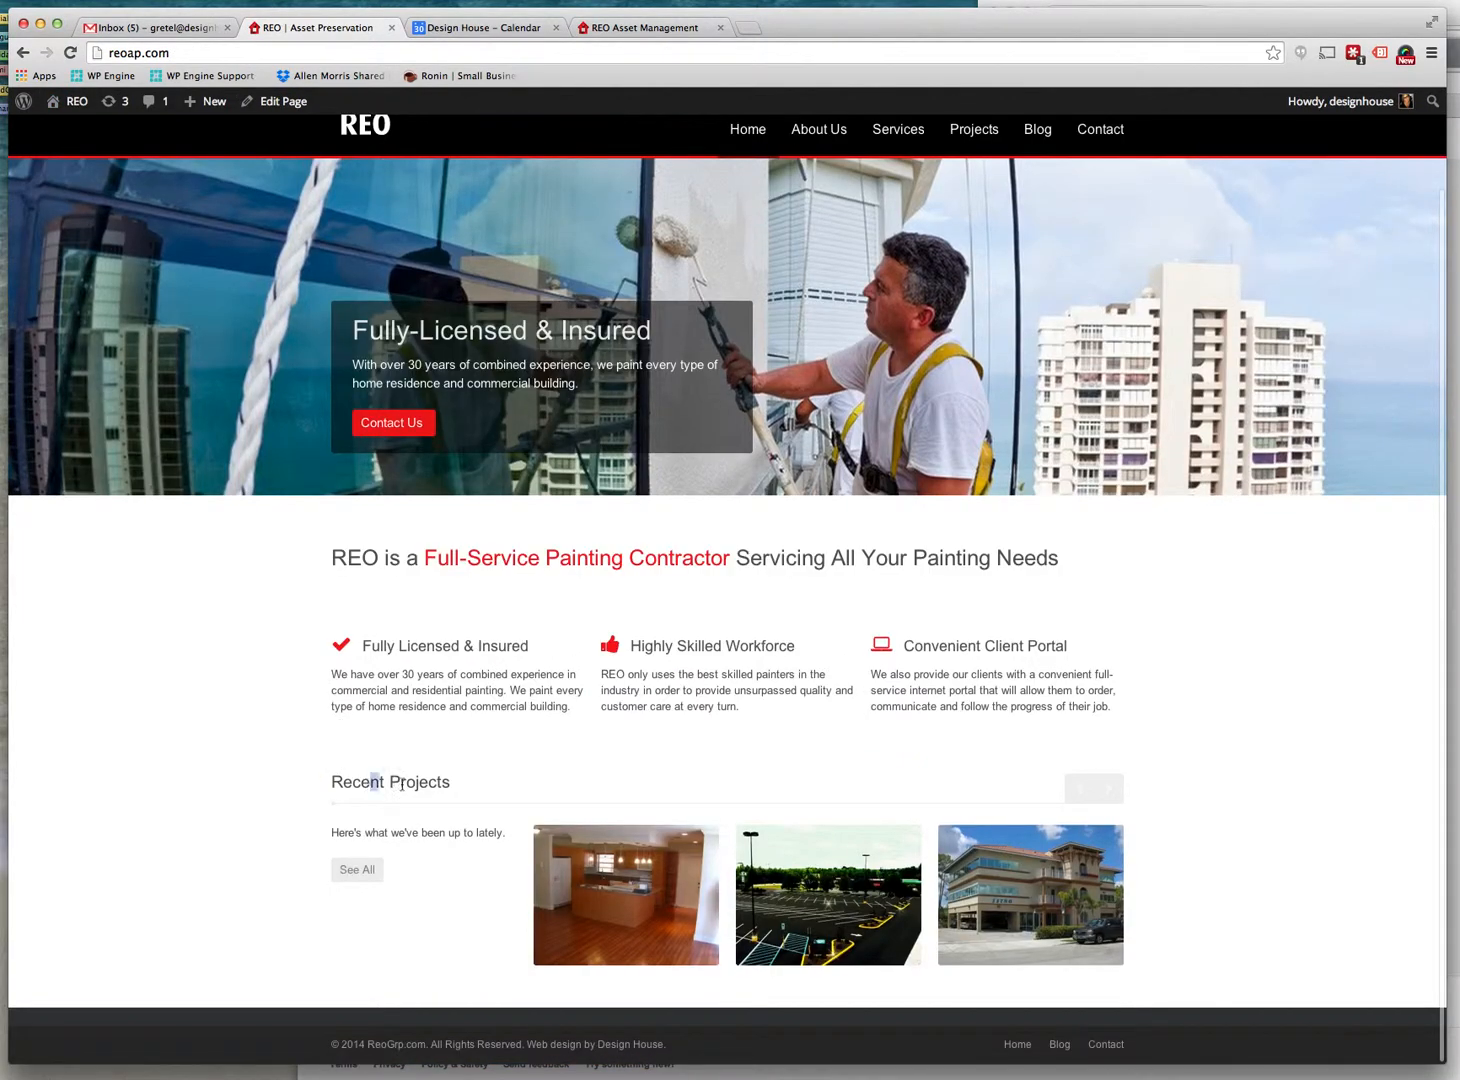
{"action": "left_click_drag", "start_coordinate": [402, 786], "coordinate": [768, 822]}
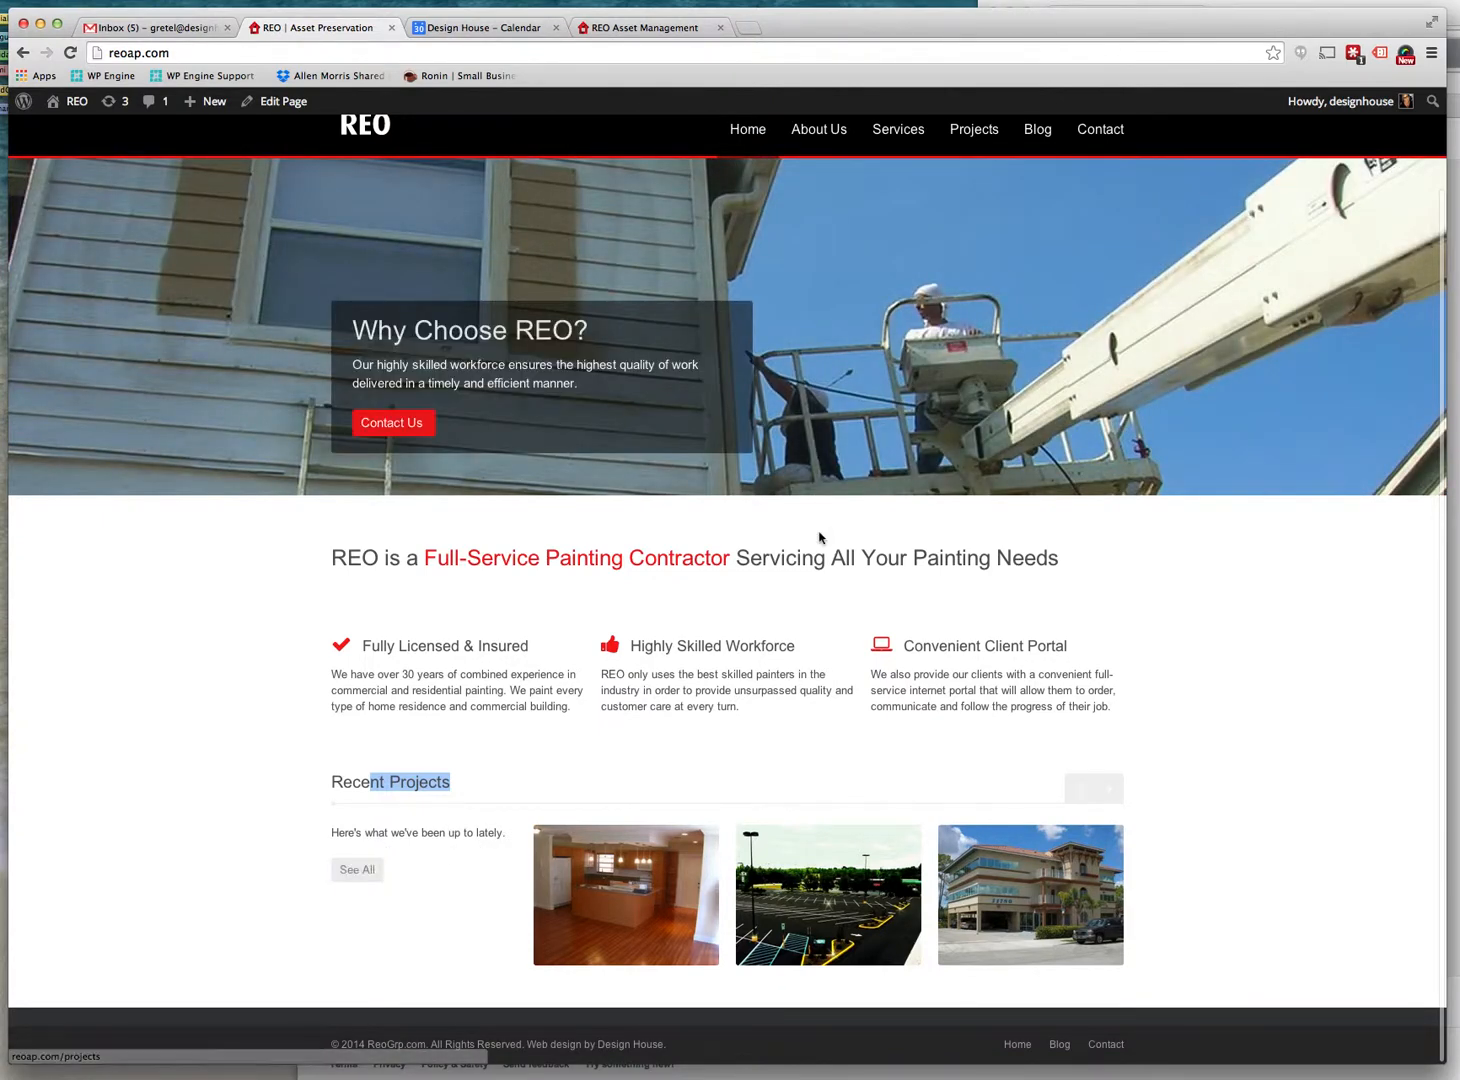
{"action": "scroll", "coordinate": [1079, 411], "scroll_direction": "up", "scroll_amount": 3}
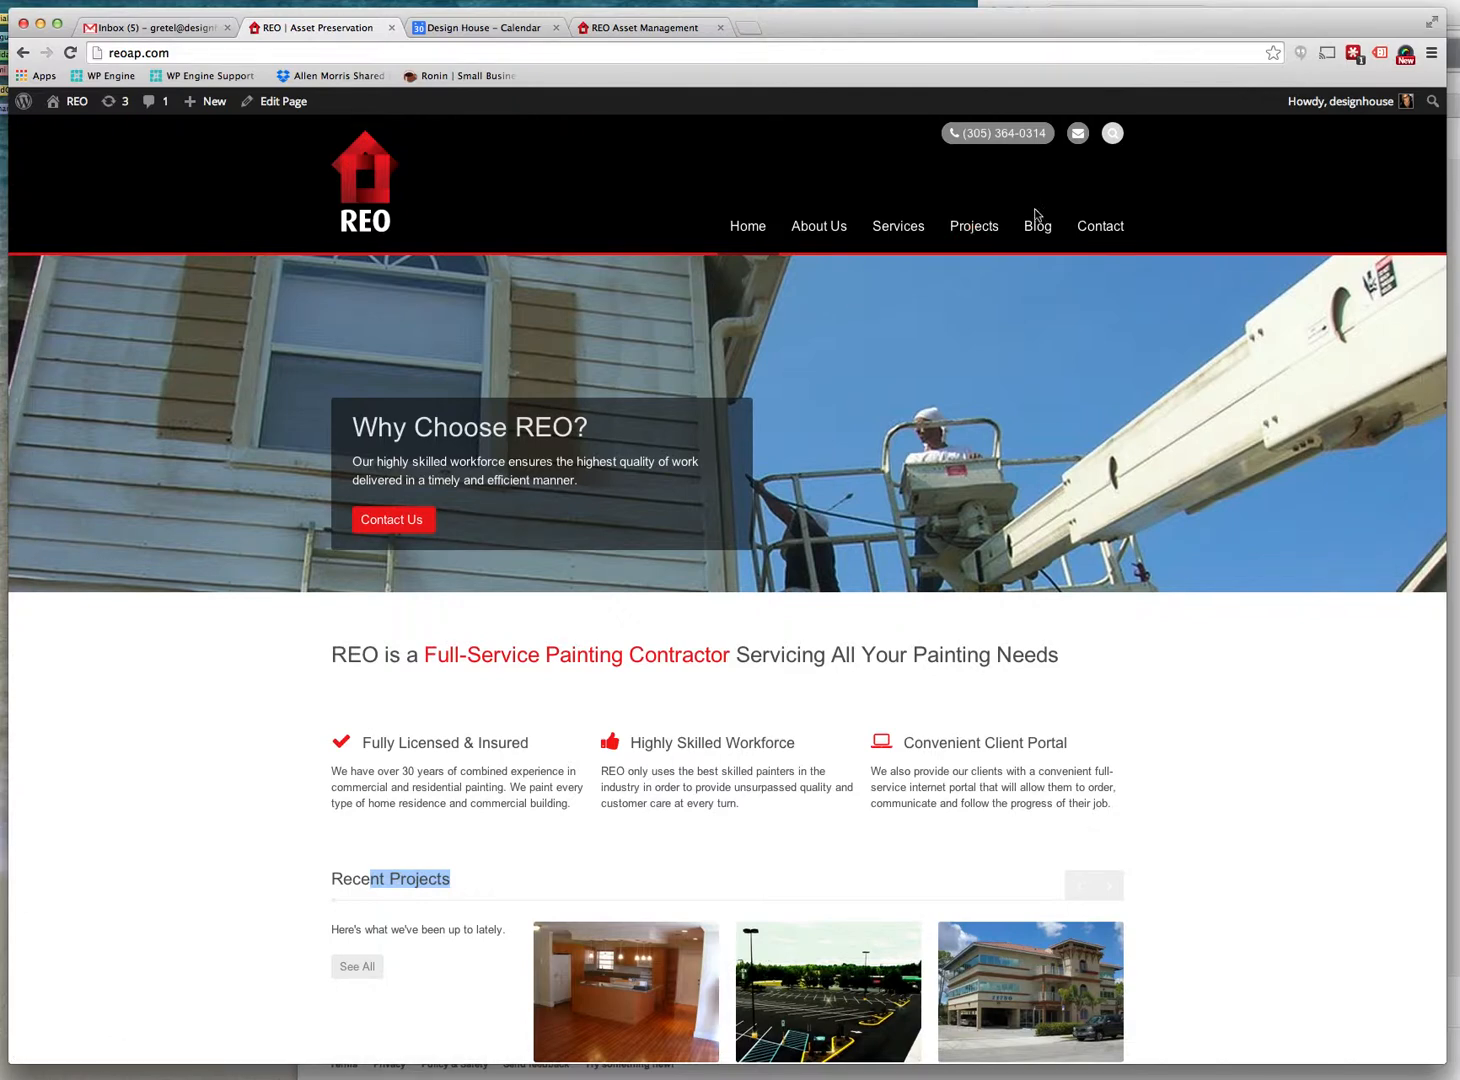
Visit the About Us page and open it for editing at its Stack Builder section
{"action": "left_click", "coordinate": [820, 237]}
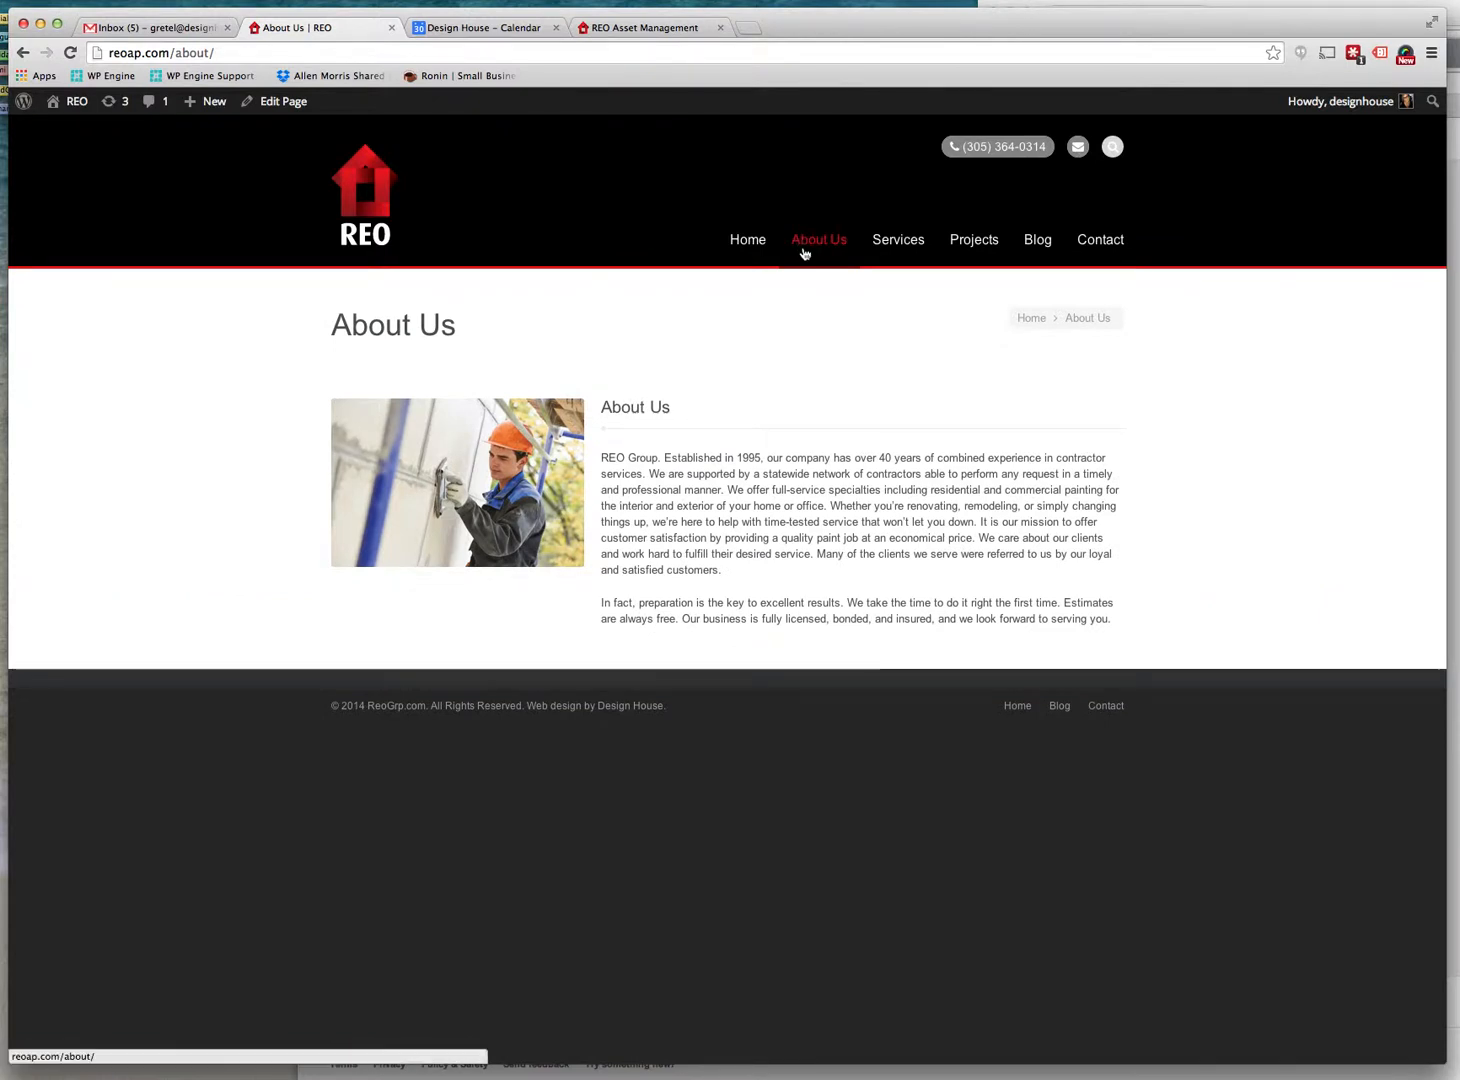
{"action": "left_click", "coordinate": [280, 103]}
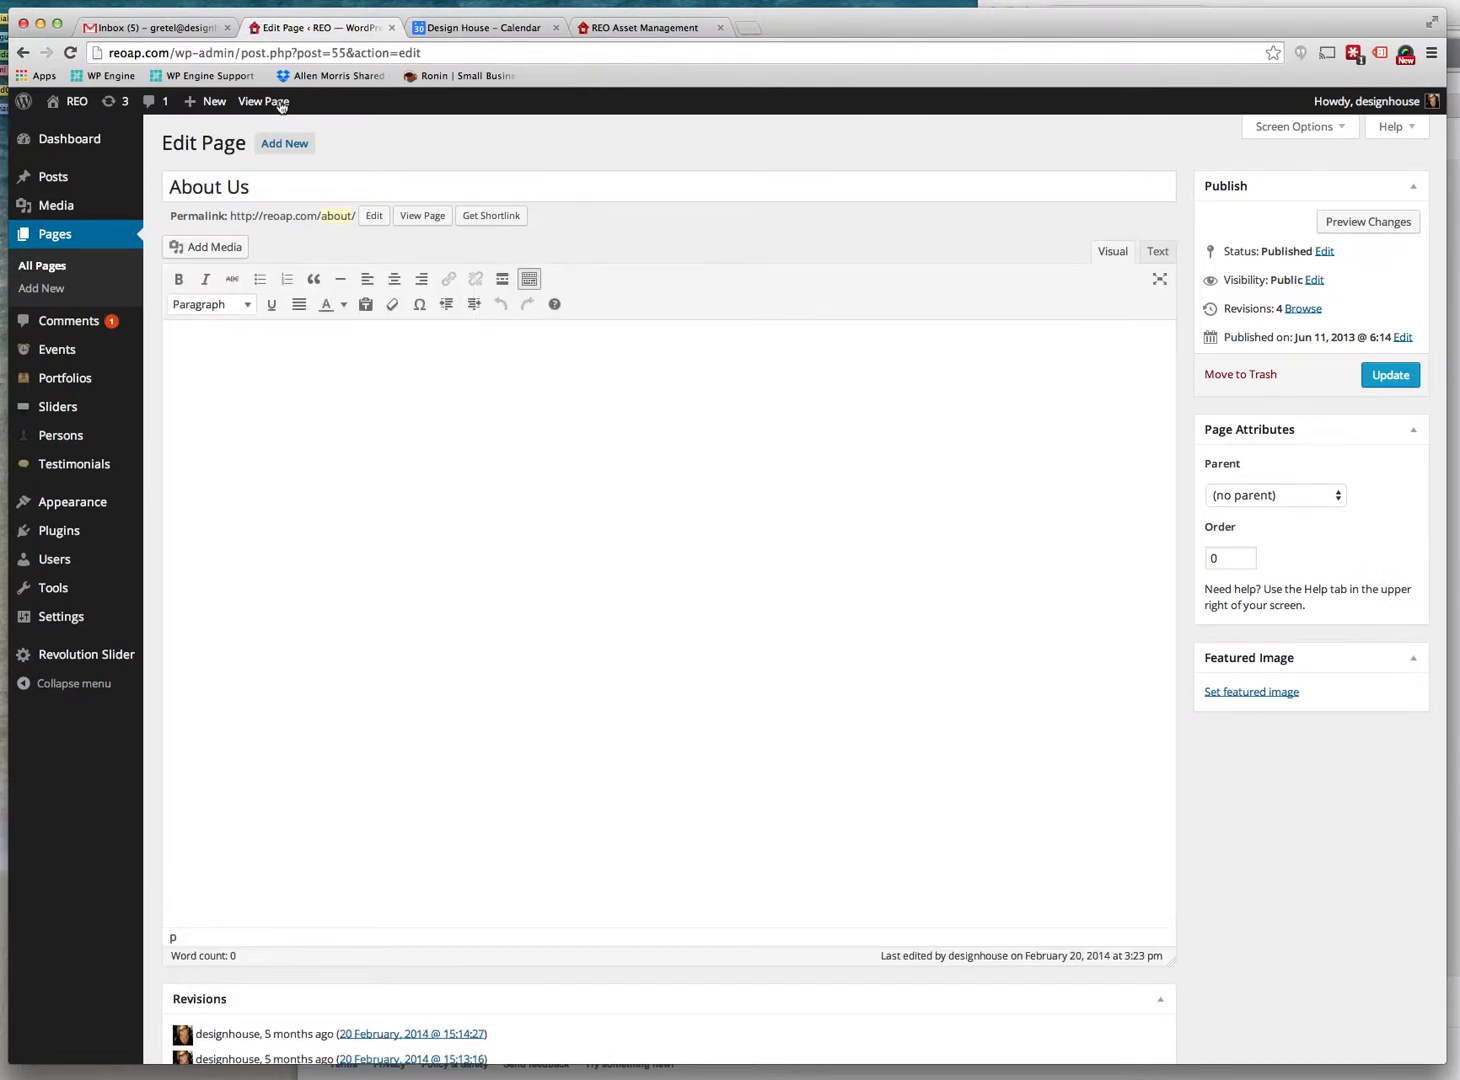
{"action": "scroll", "coordinate": [821, 805], "scroll_direction": "down", "scroll_amount": 10}
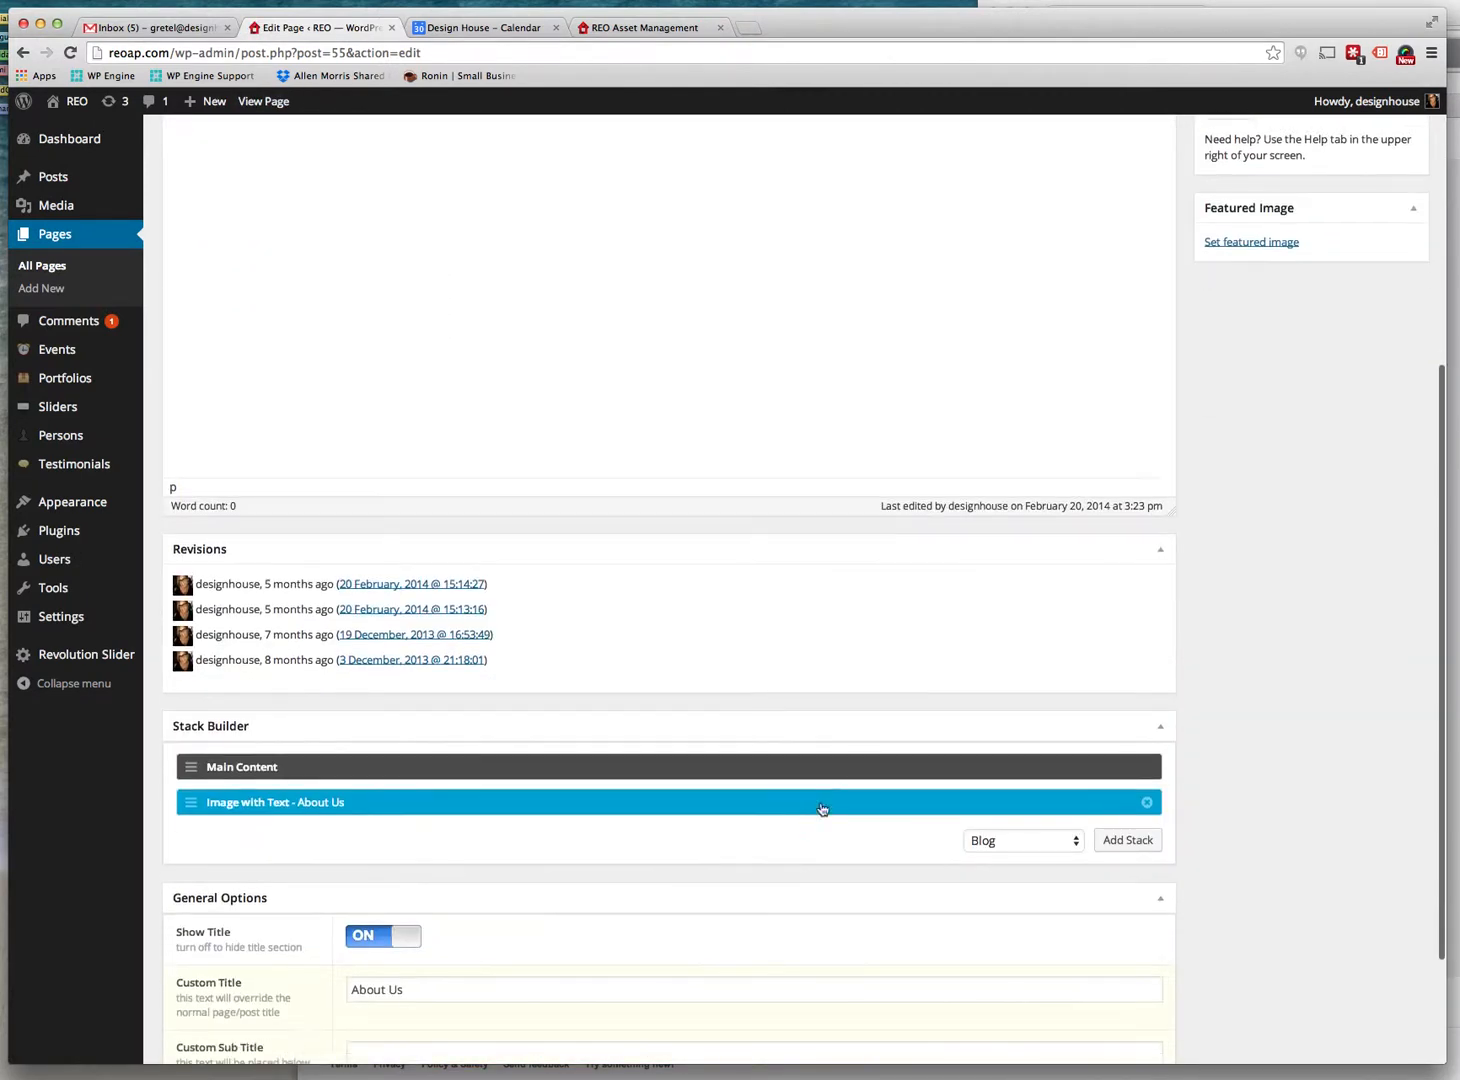
Expand the About Us Image with Text stack, enlarge its content box and review the content and title
{"action": "left_click", "coordinate": [194, 786]}
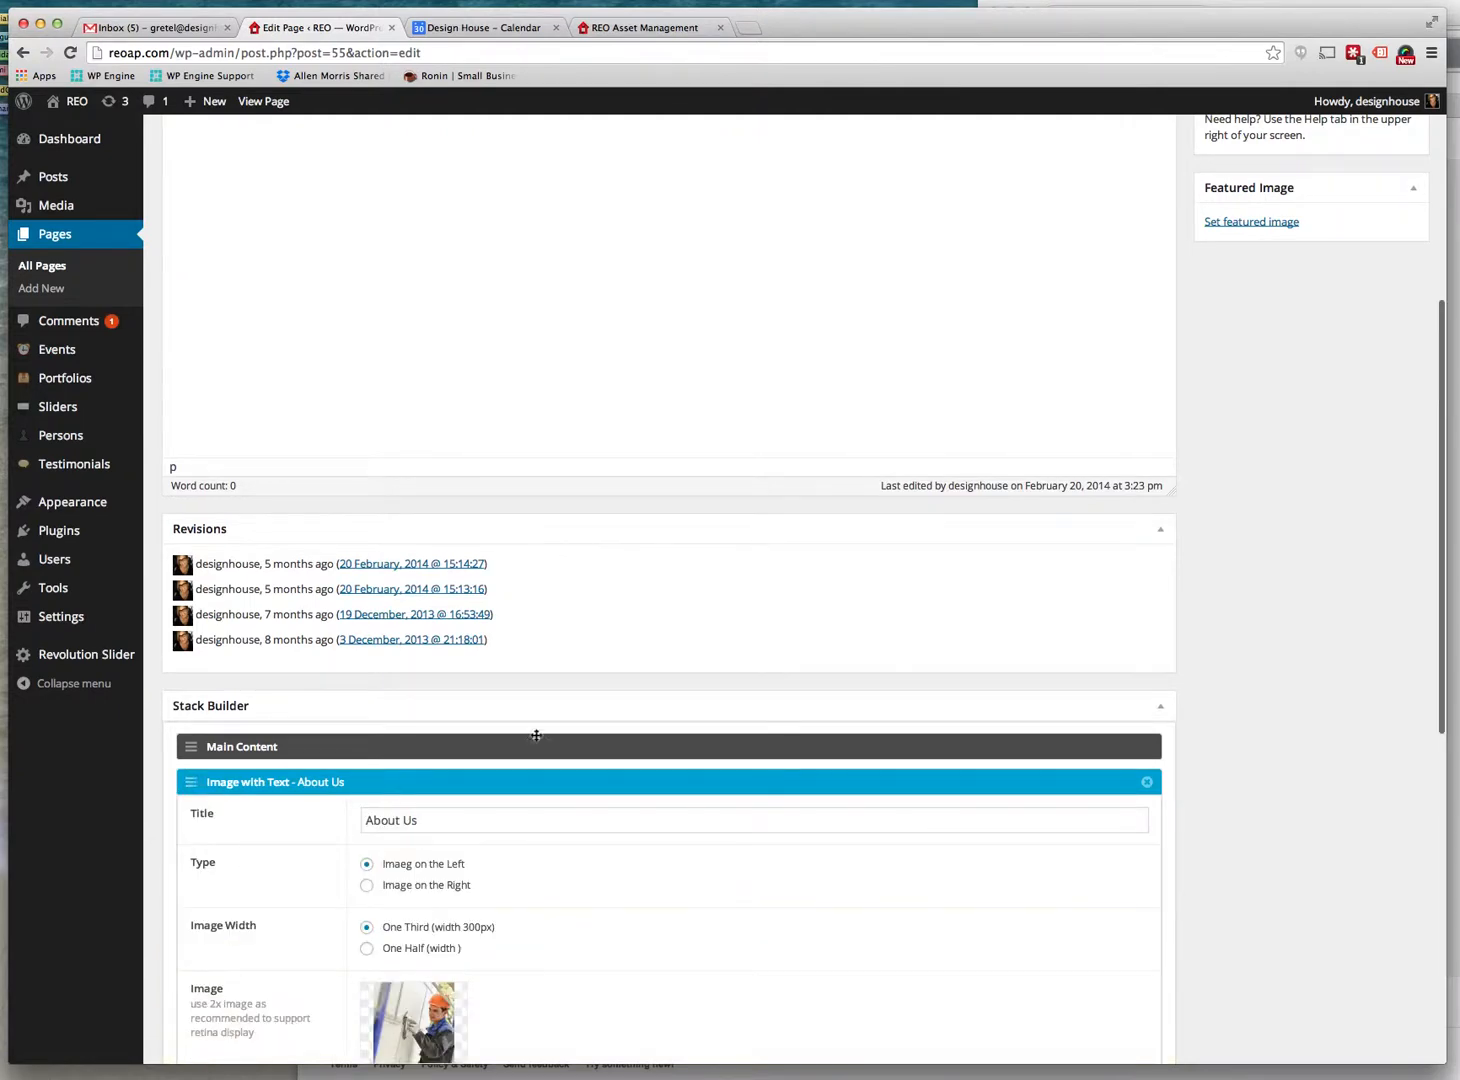
{"action": "scroll", "coordinate": [681, 843], "scroll_direction": "down", "scroll_amount": 3}
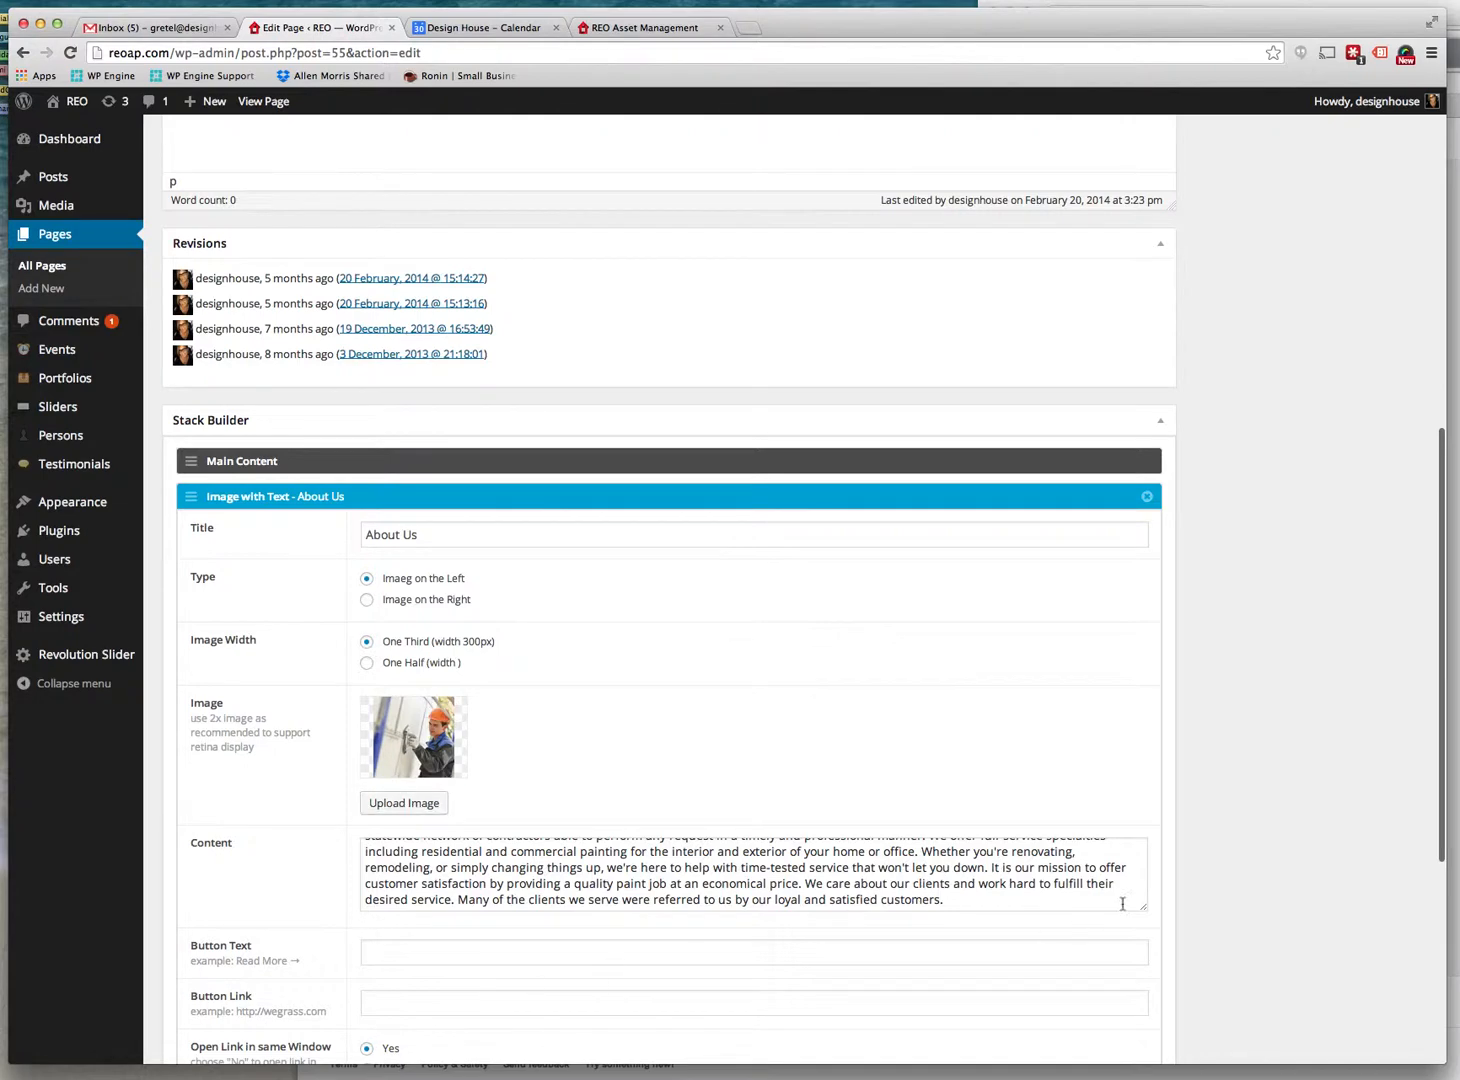
{"action": "scroll", "coordinate": [1114, 841], "scroll_direction": "down", "scroll_amount": 3}
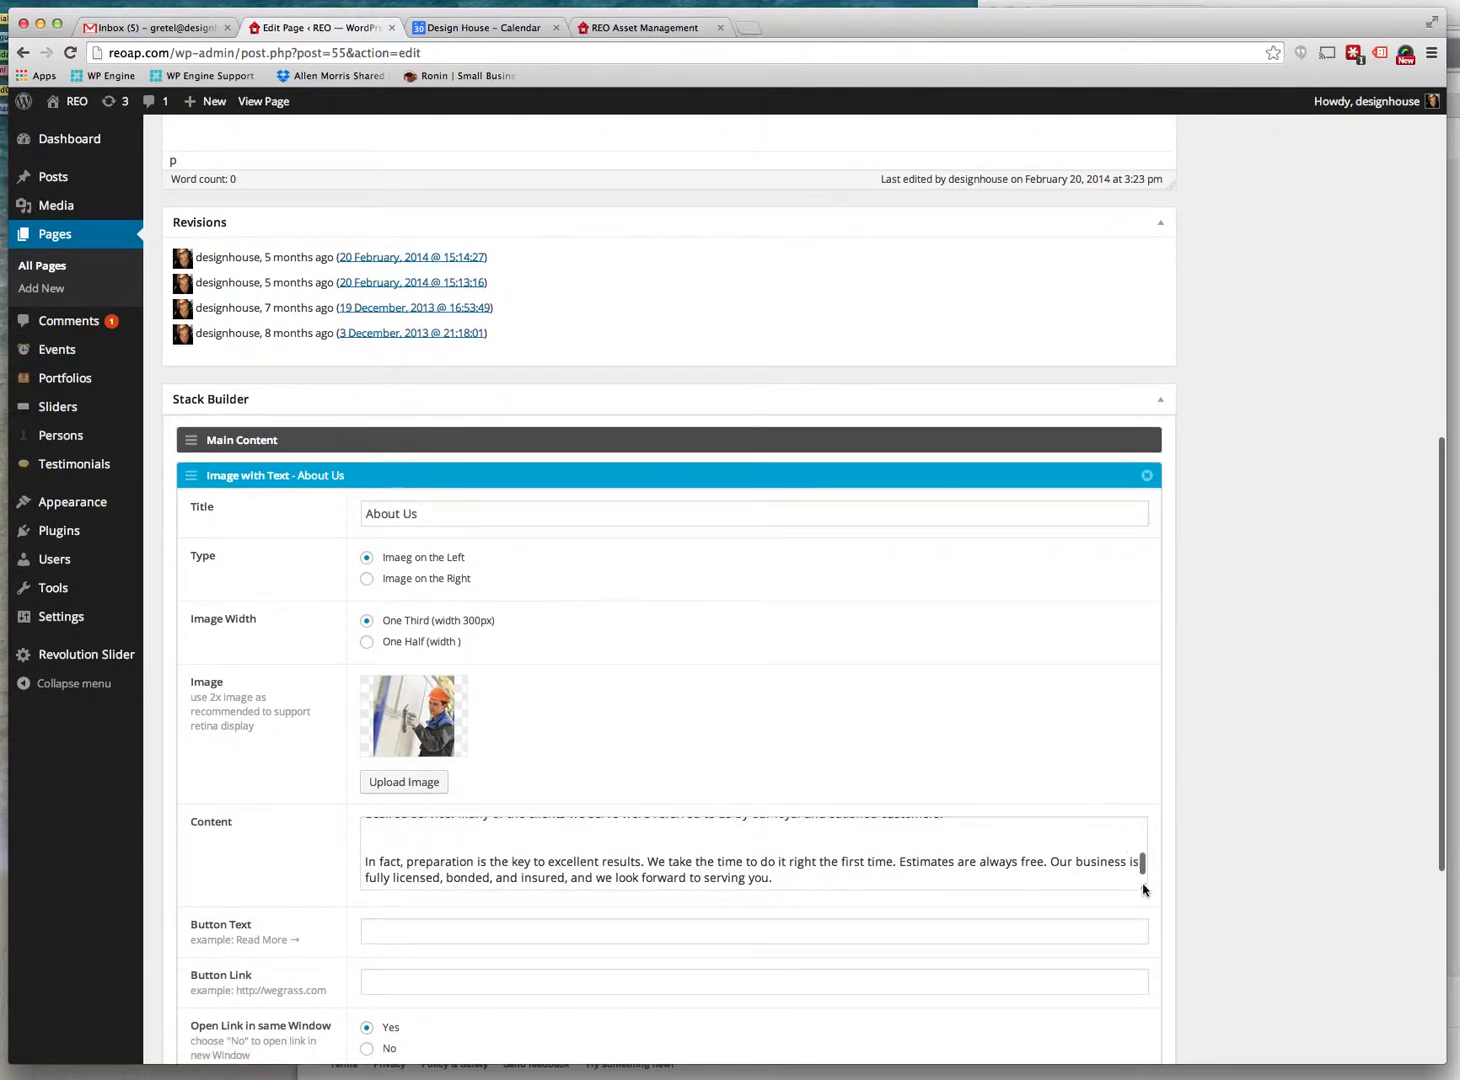
{"action": "left_click_drag", "start_coordinate": [1145, 904], "coordinate": [1146, 1052]}
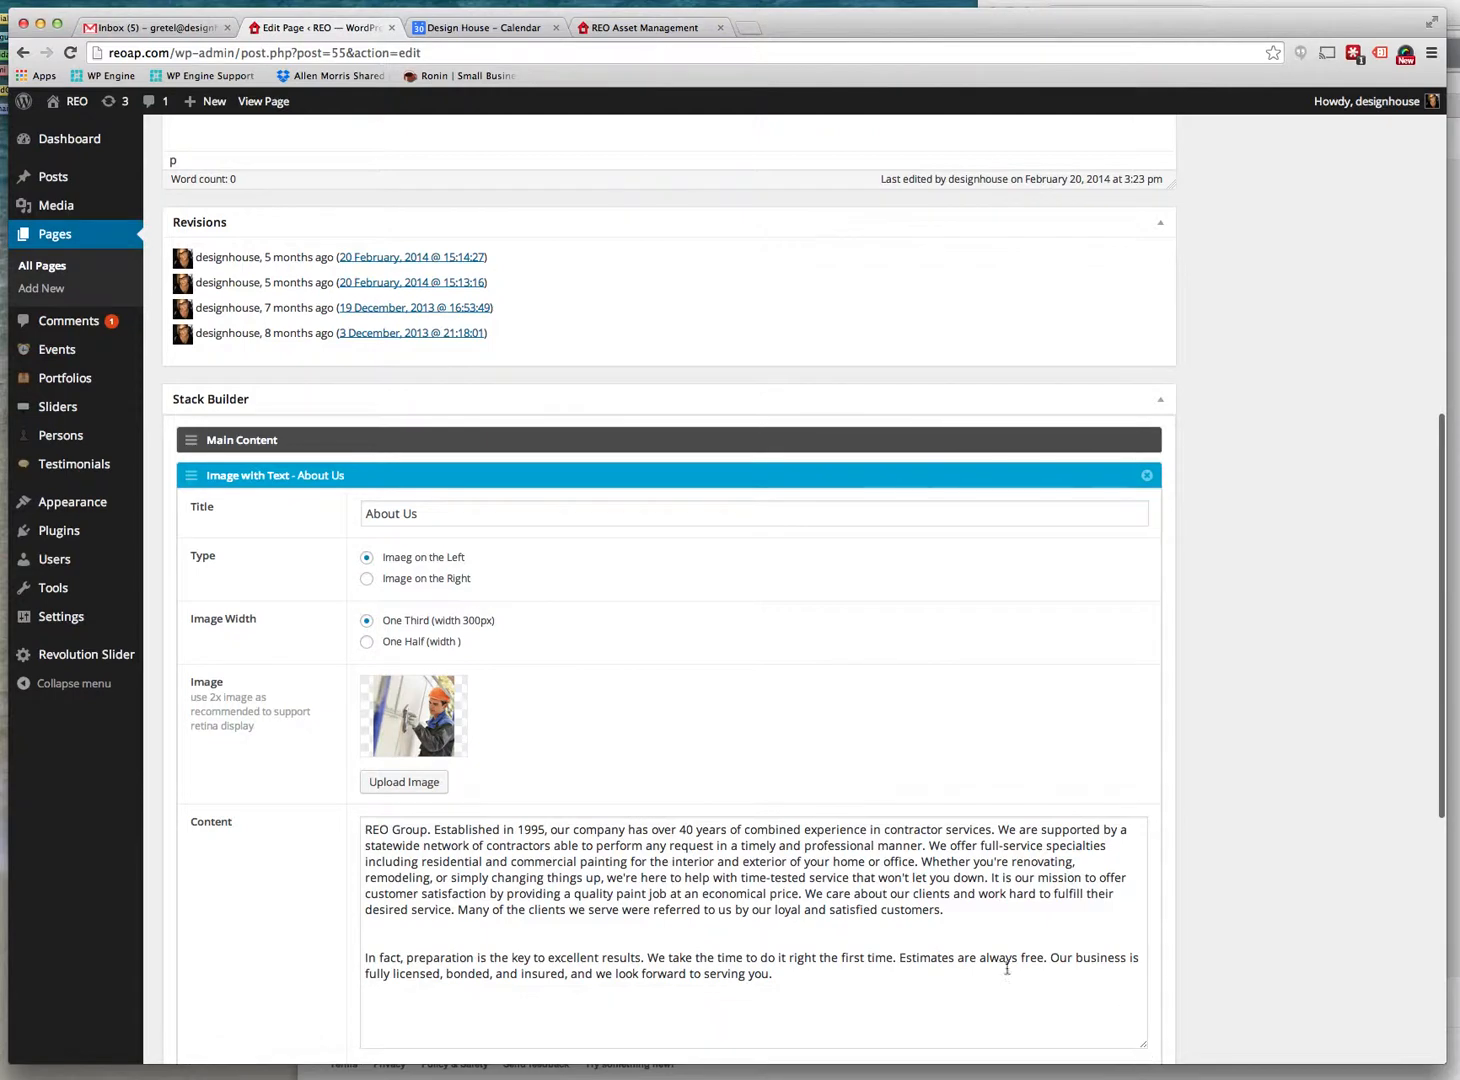
{"action": "left_click_drag", "start_coordinate": [778, 979], "coordinate": [248, 797]}
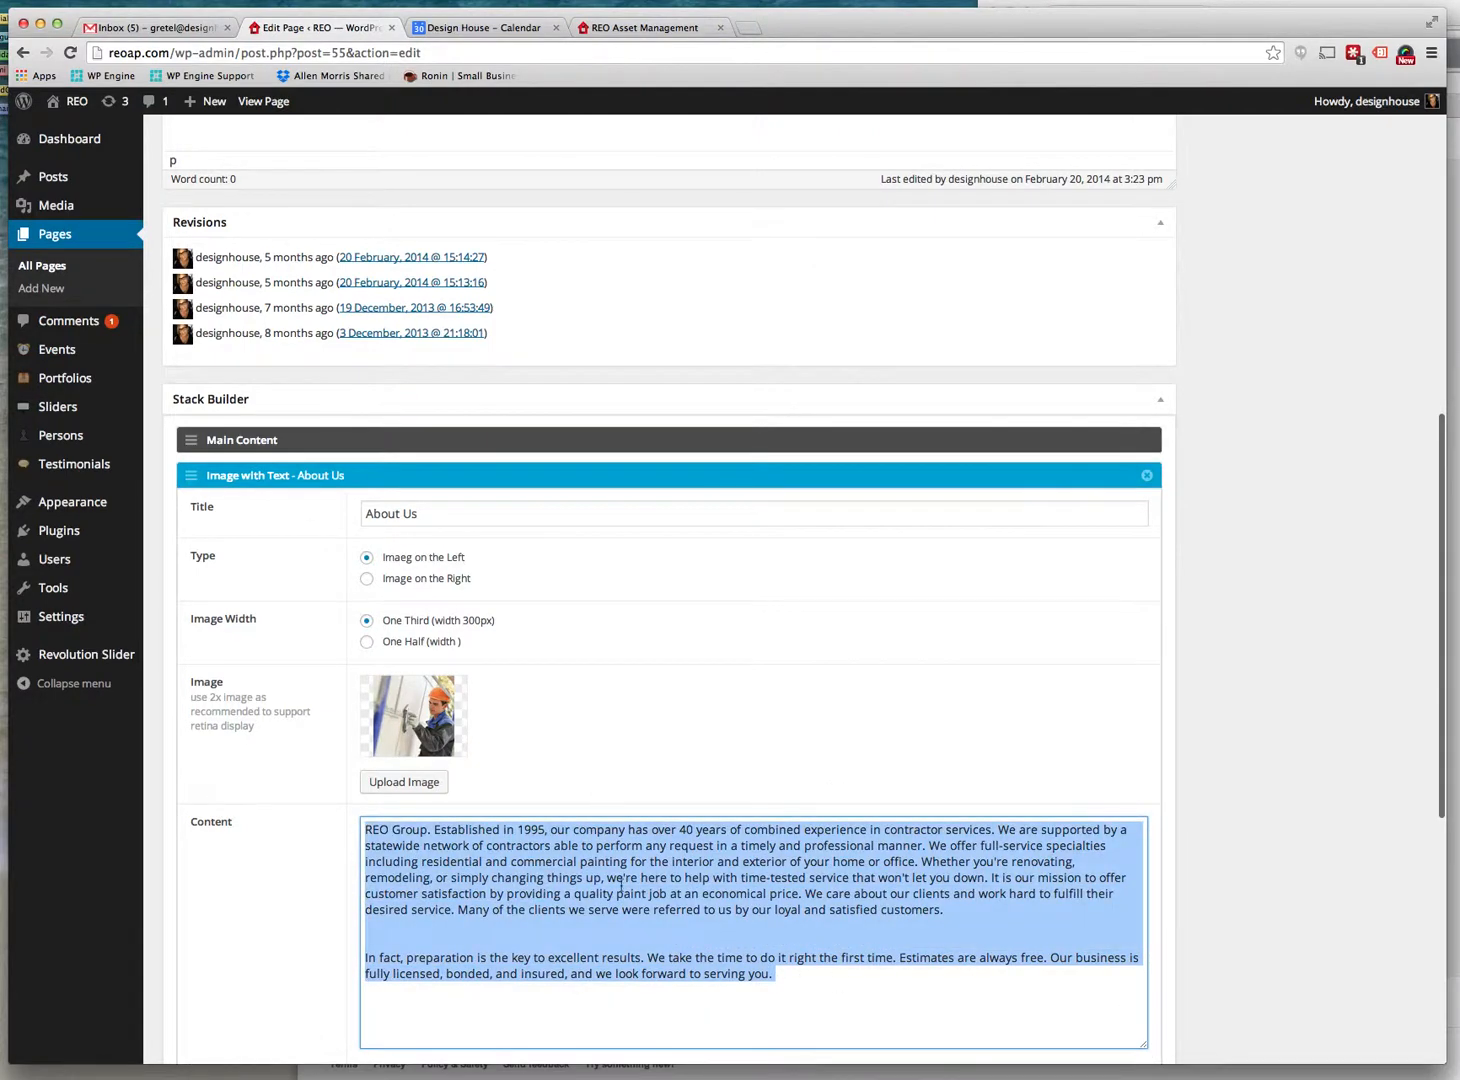
{"action": "triple_click", "coordinate": [411, 514]}
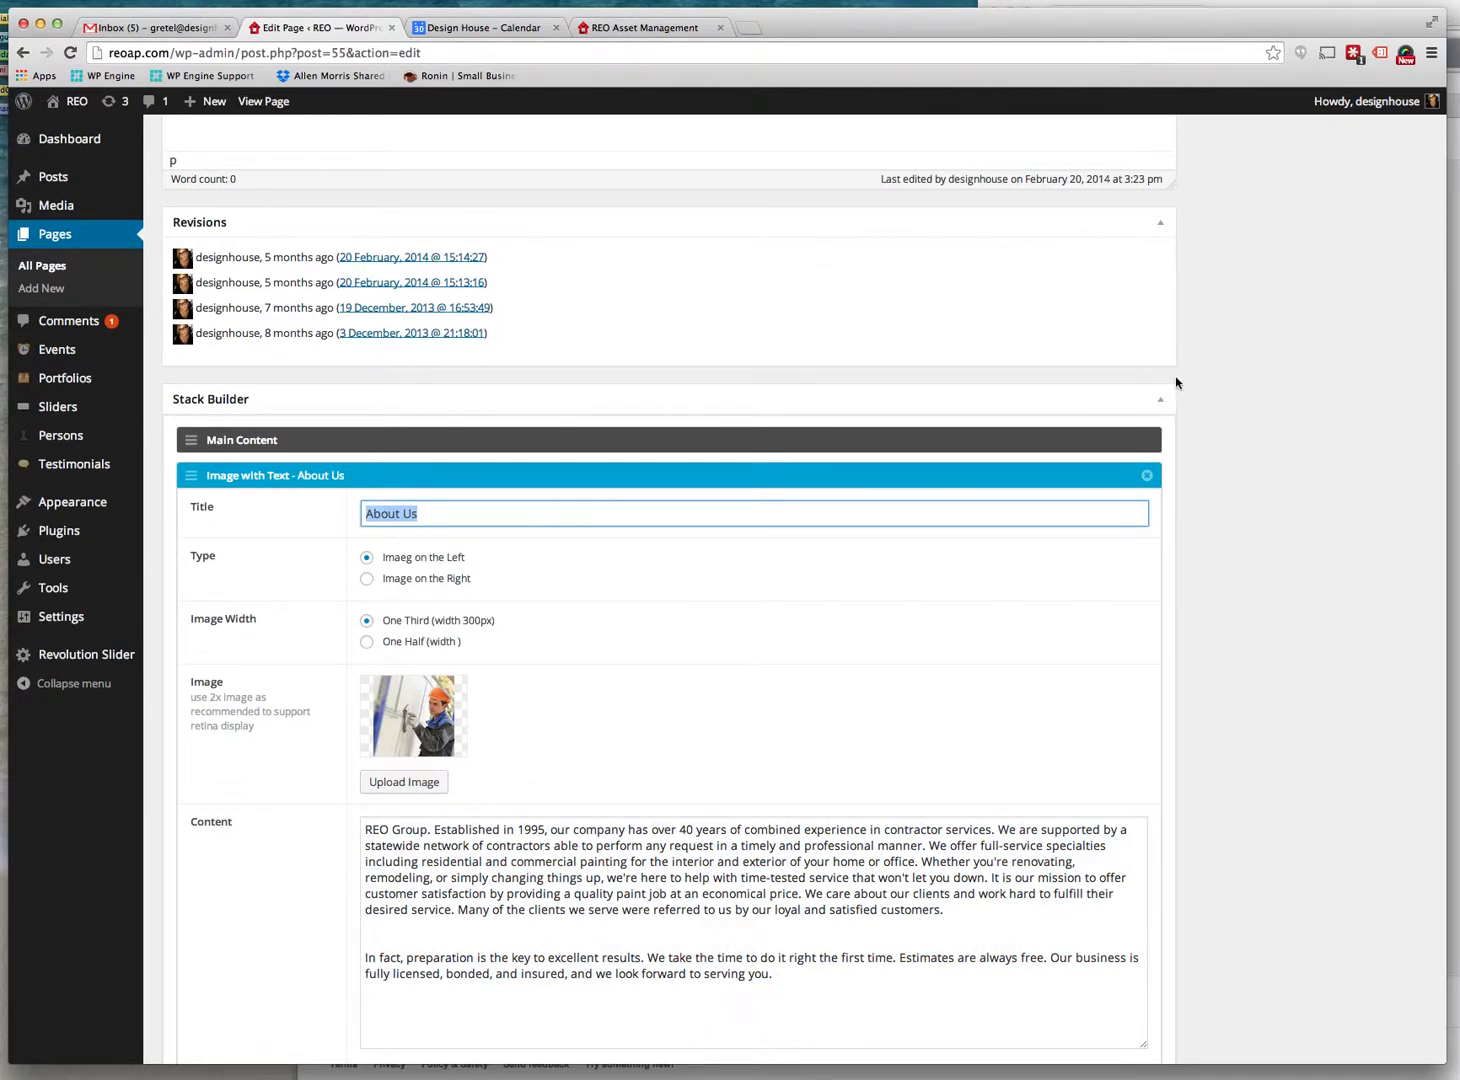
{"action": "scroll", "coordinate": [1176, 382], "scroll_direction": "up", "scroll_amount": 10}
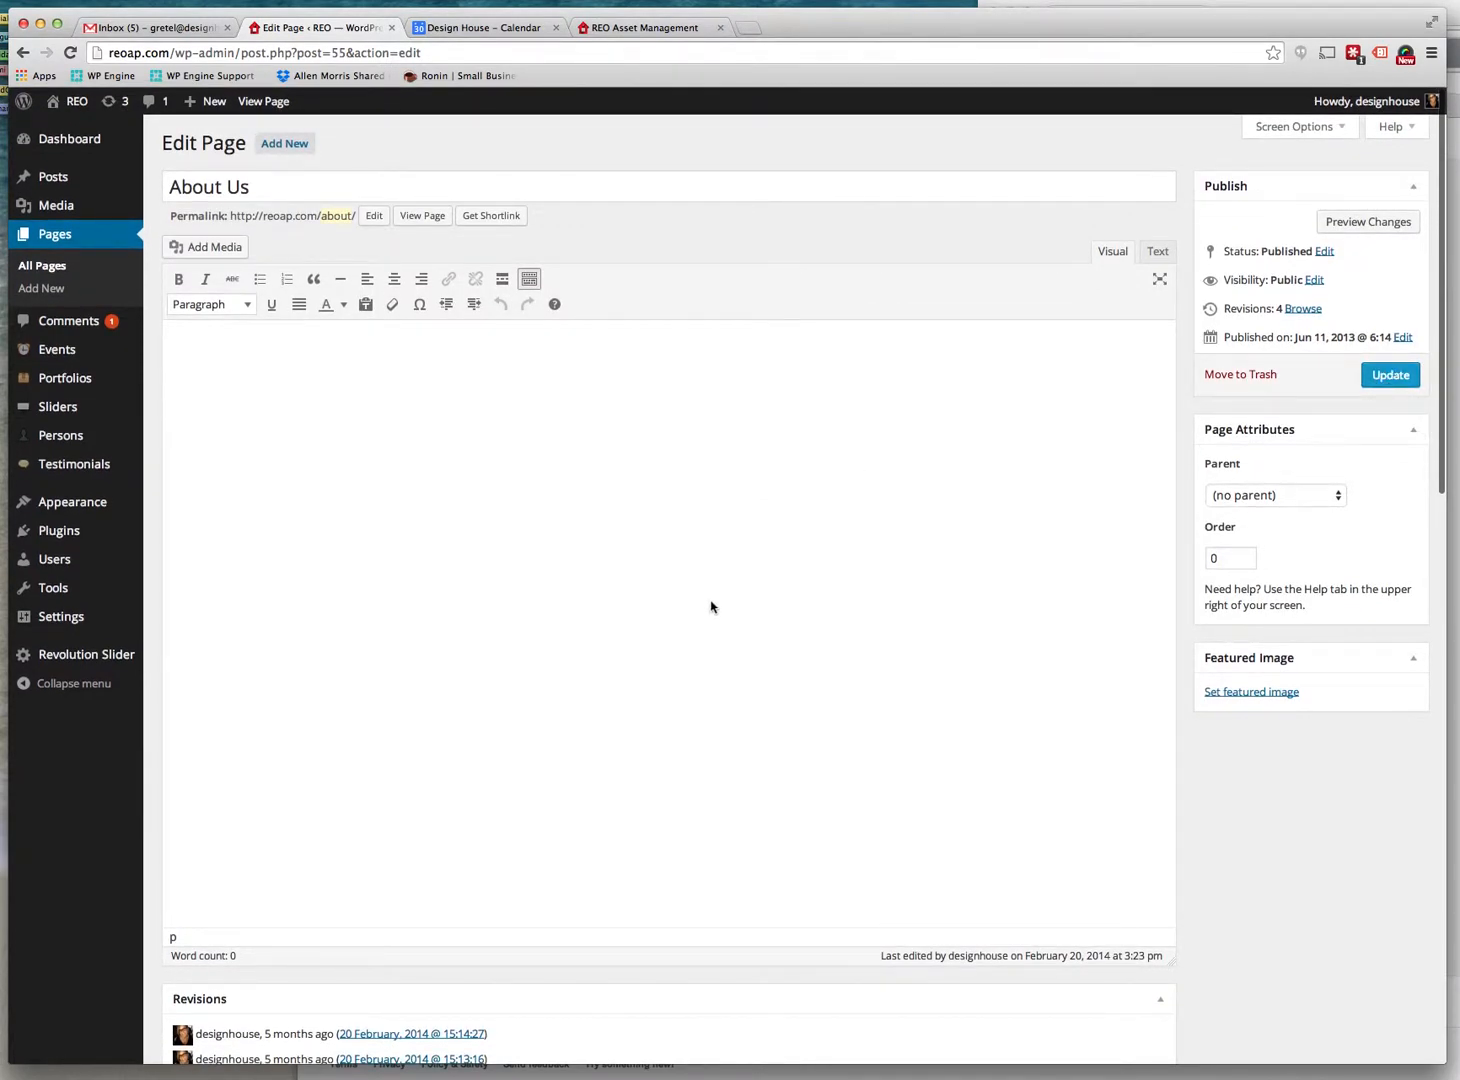
Return to the front page, visit the Exterior Painting service page and open it for editing at its Stack Builder section
{"action": "left_click", "coordinate": [77, 104]}
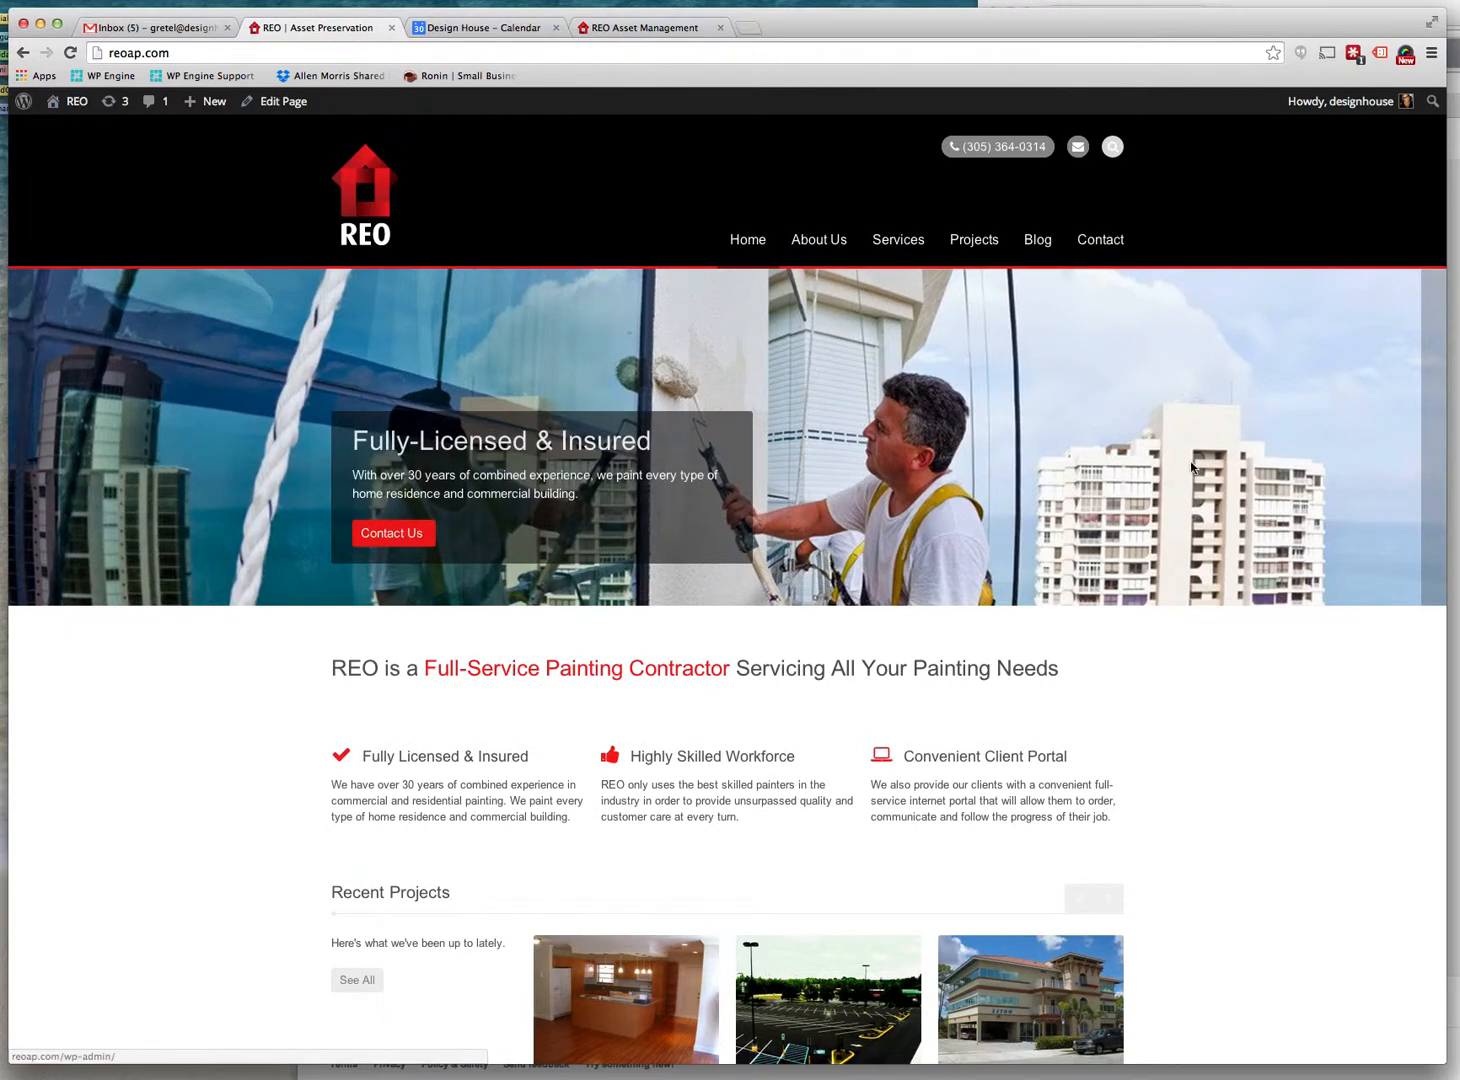
{"action": "mouse_move", "coordinate": [898, 240]}
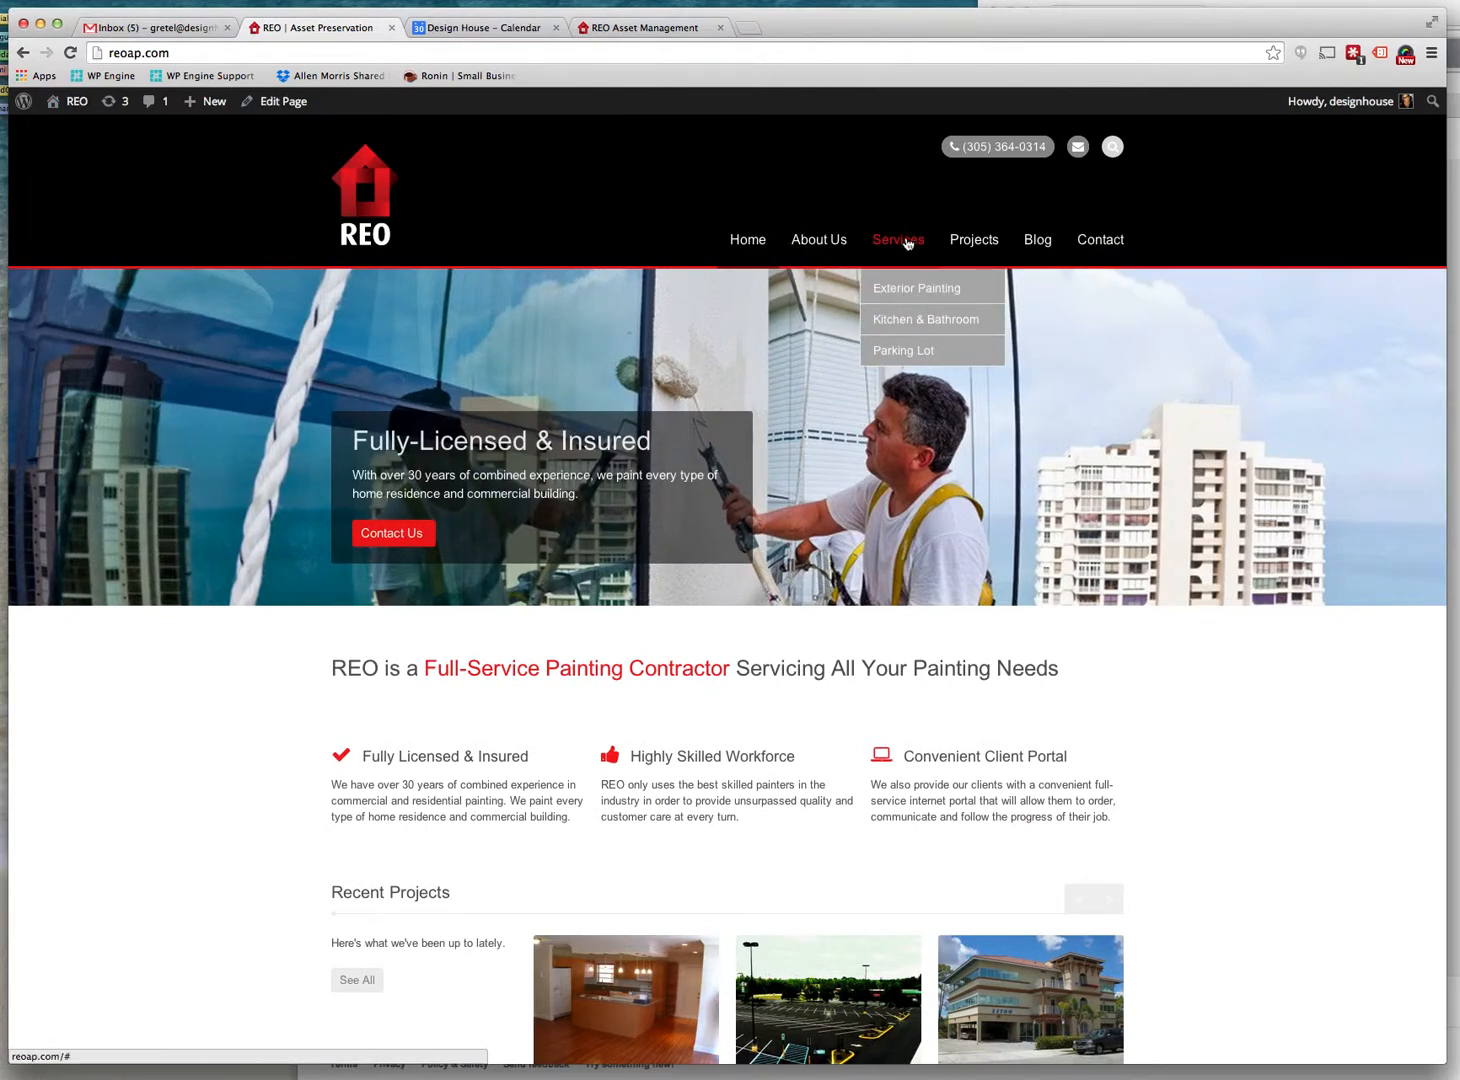
{"action": "left_click", "coordinate": [904, 288]}
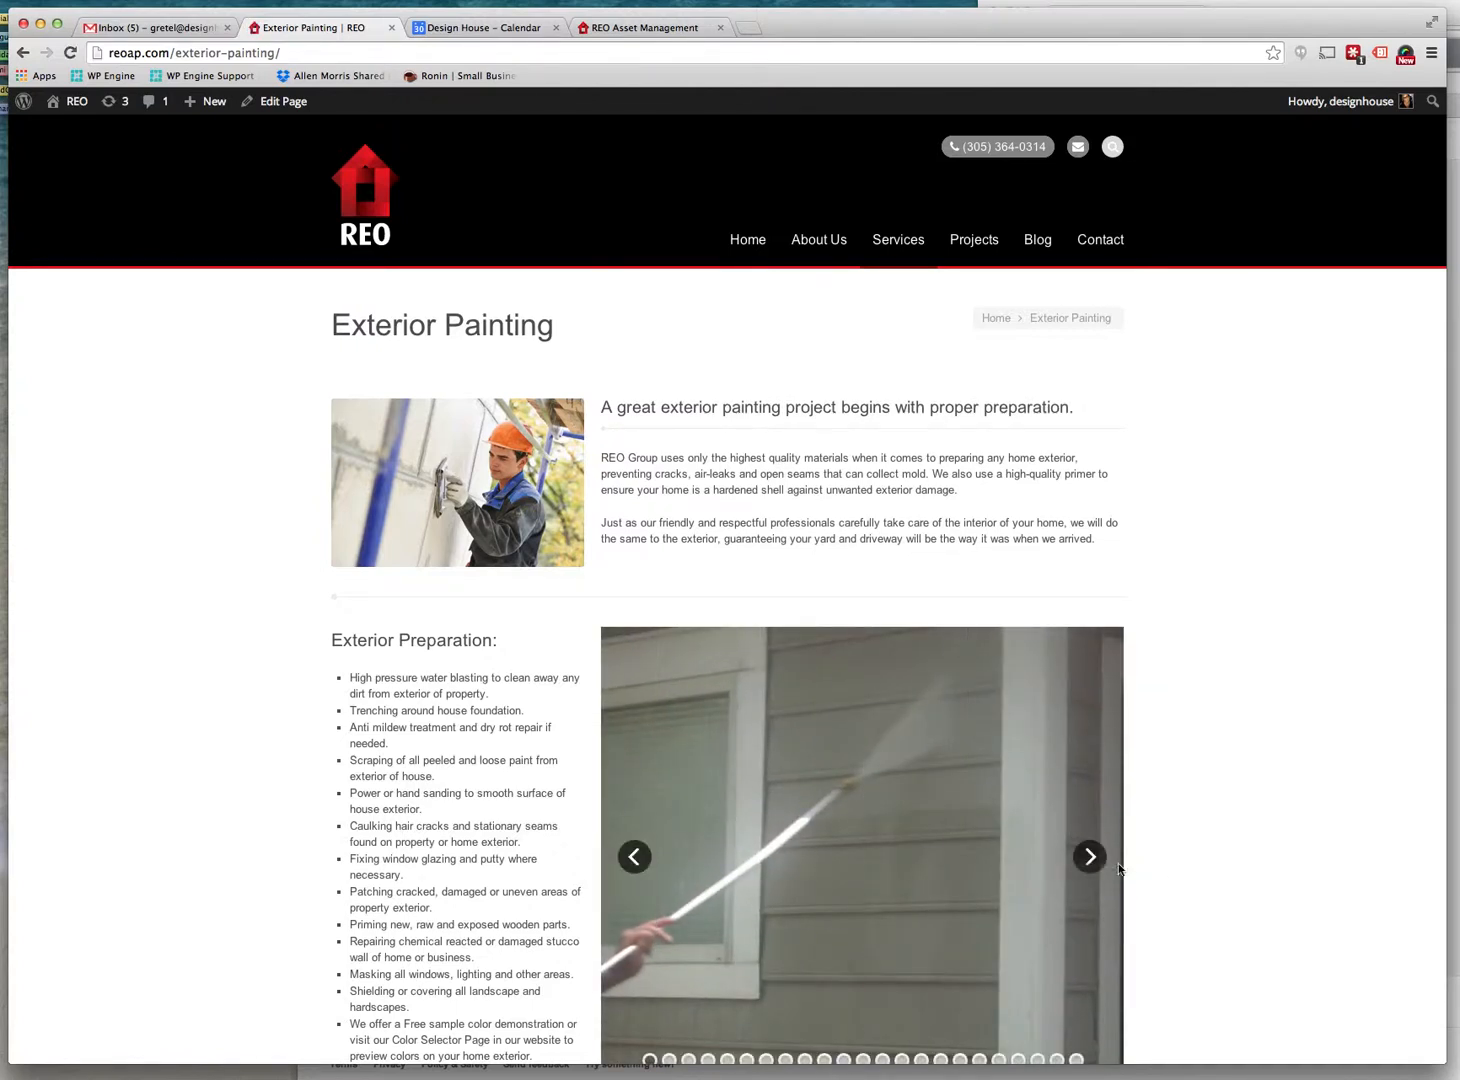
{"action": "left_click", "coordinate": [282, 103]}
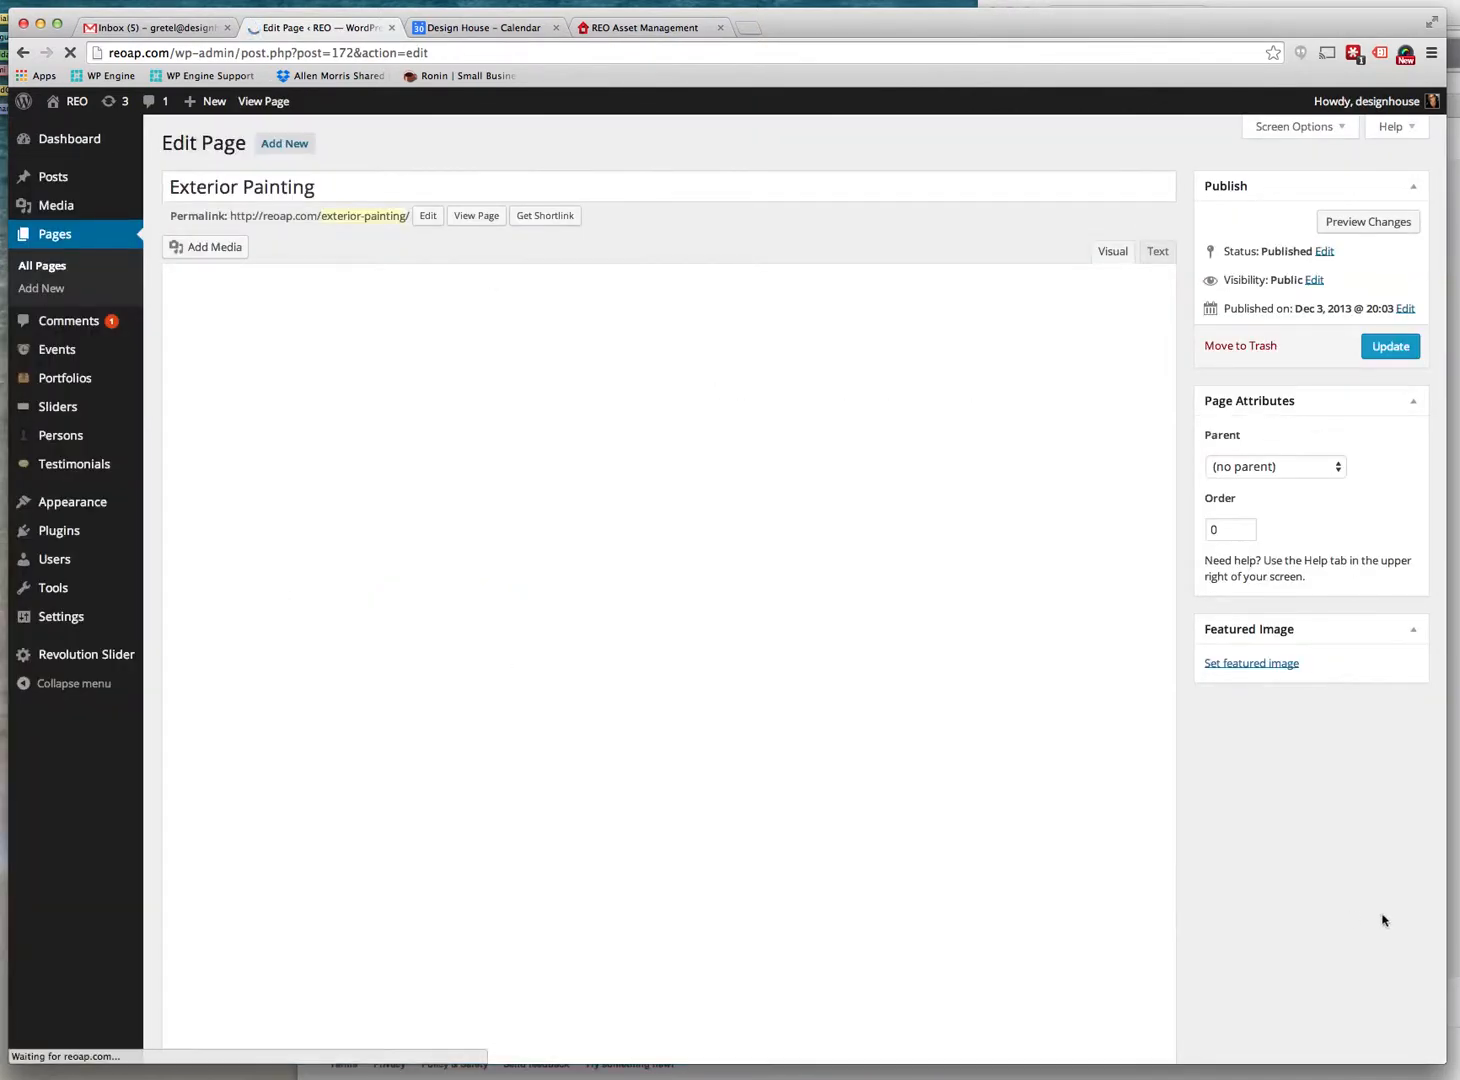
{"action": "scroll", "coordinate": [1345, 918], "scroll_direction": "down", "scroll_amount": 5}
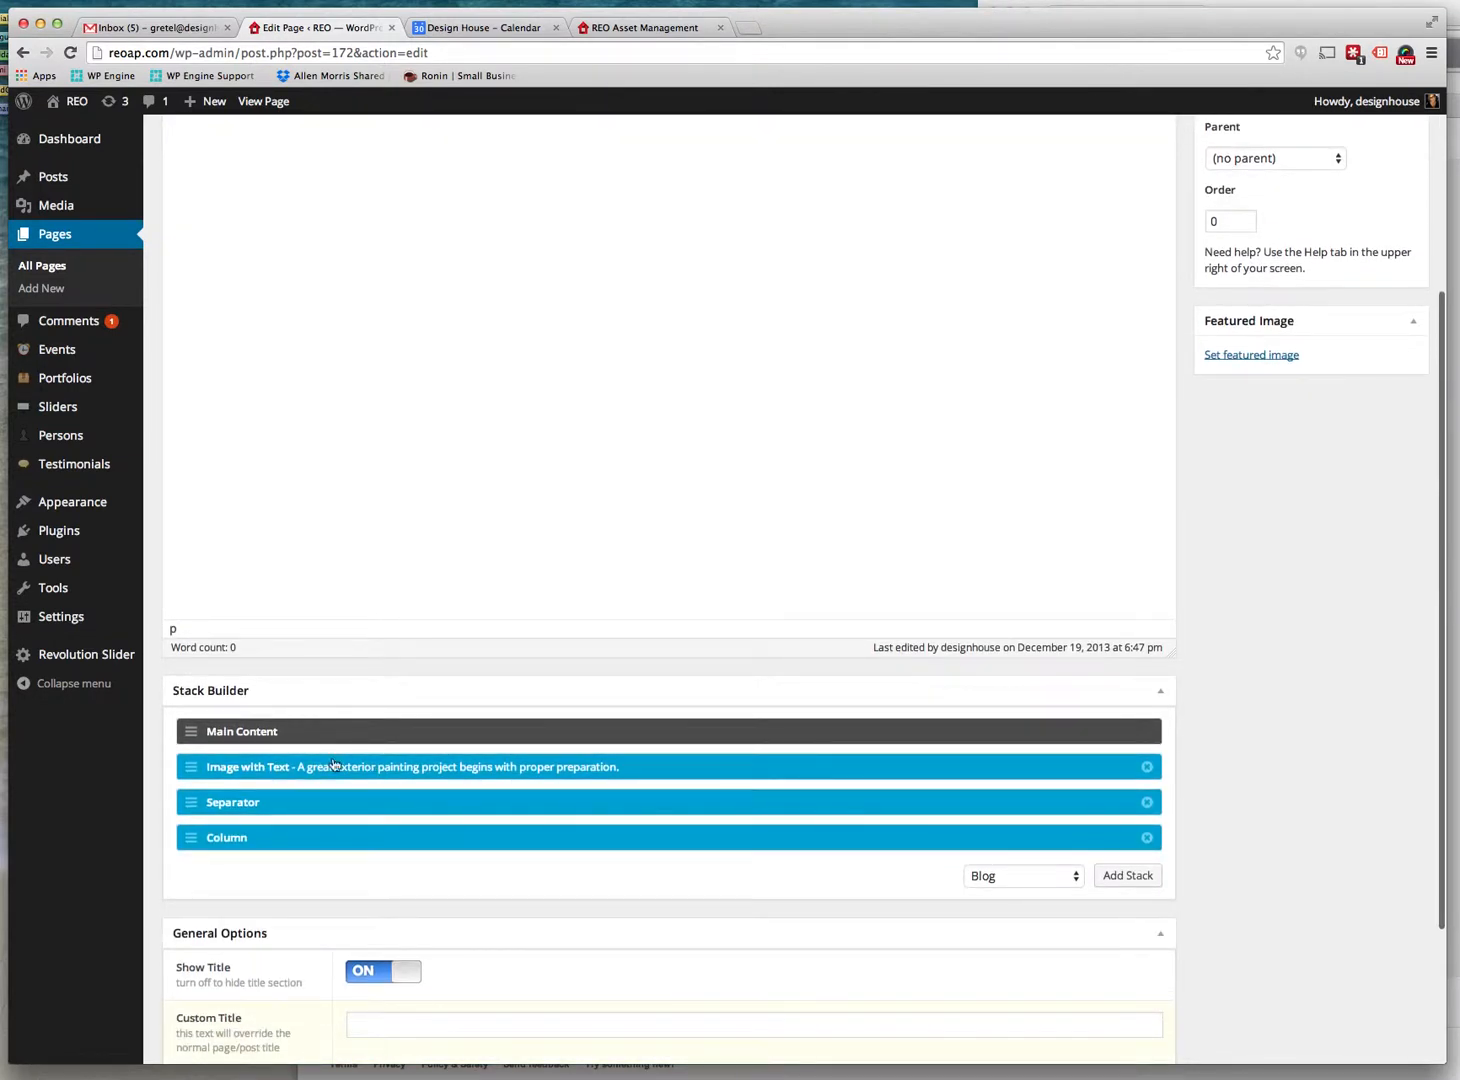
Expand the Exterior Painting page's Image with Text stack and review its title, image, content and button fields
{"action": "left_click", "coordinate": [188, 765]}
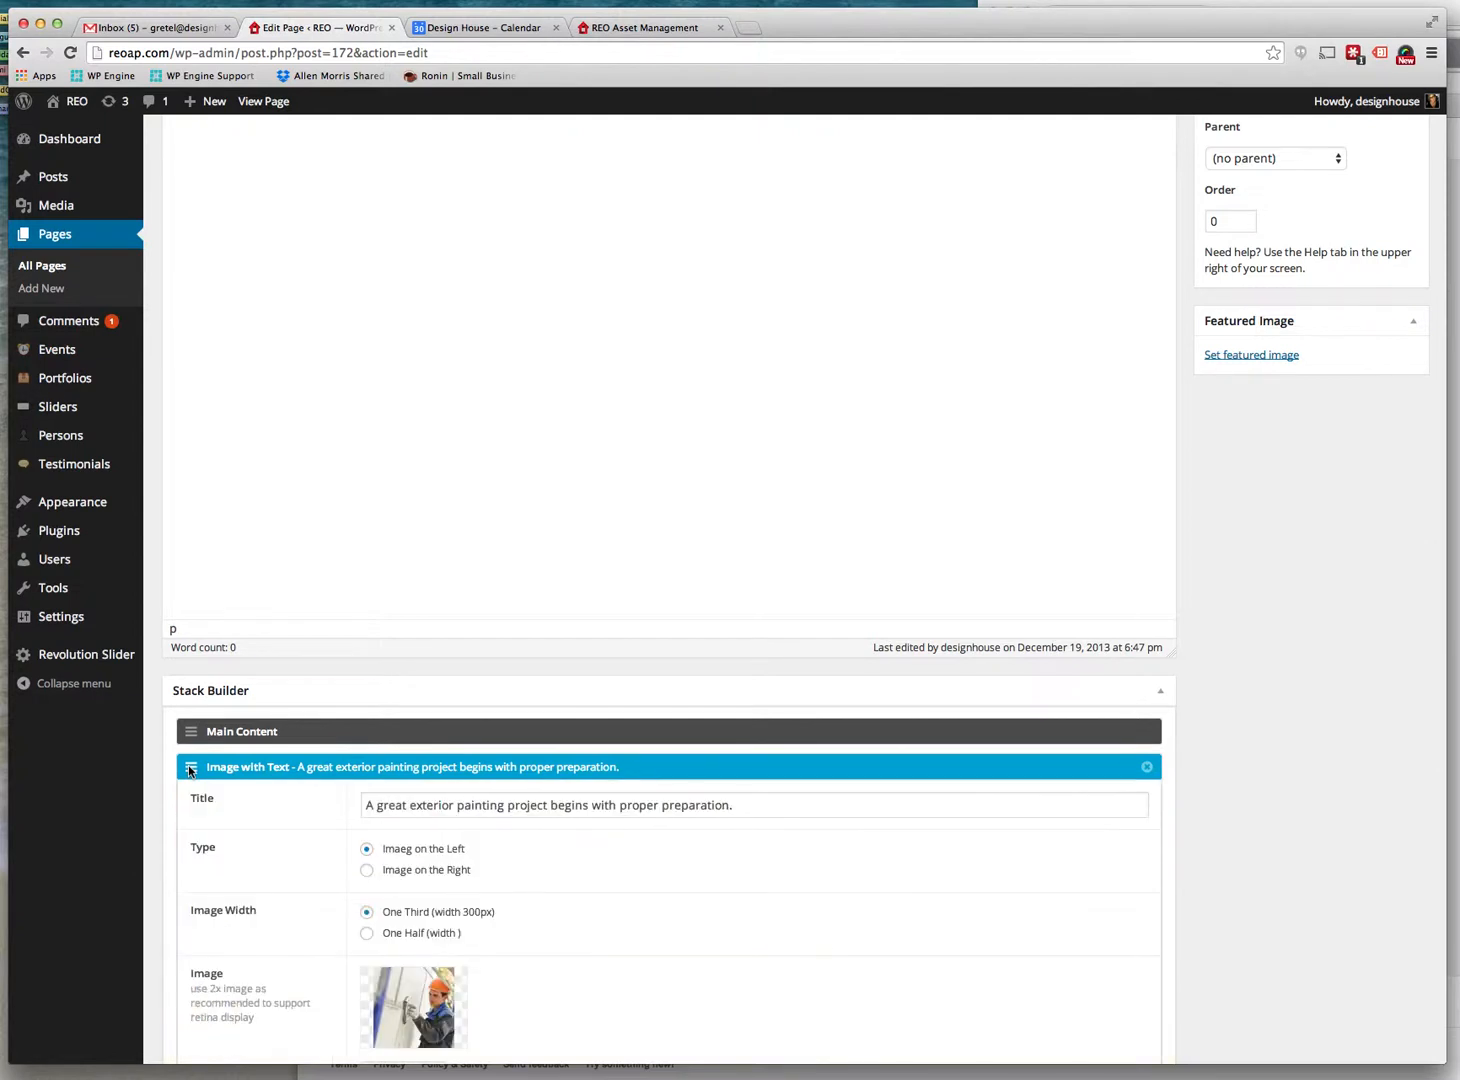
{"action": "scroll", "coordinate": [636, 858], "scroll_direction": "down", "scroll_amount": 2}
{"action": "scroll", "coordinate": [636, 858], "scroll_direction": "down", "scroll_amount": 3}
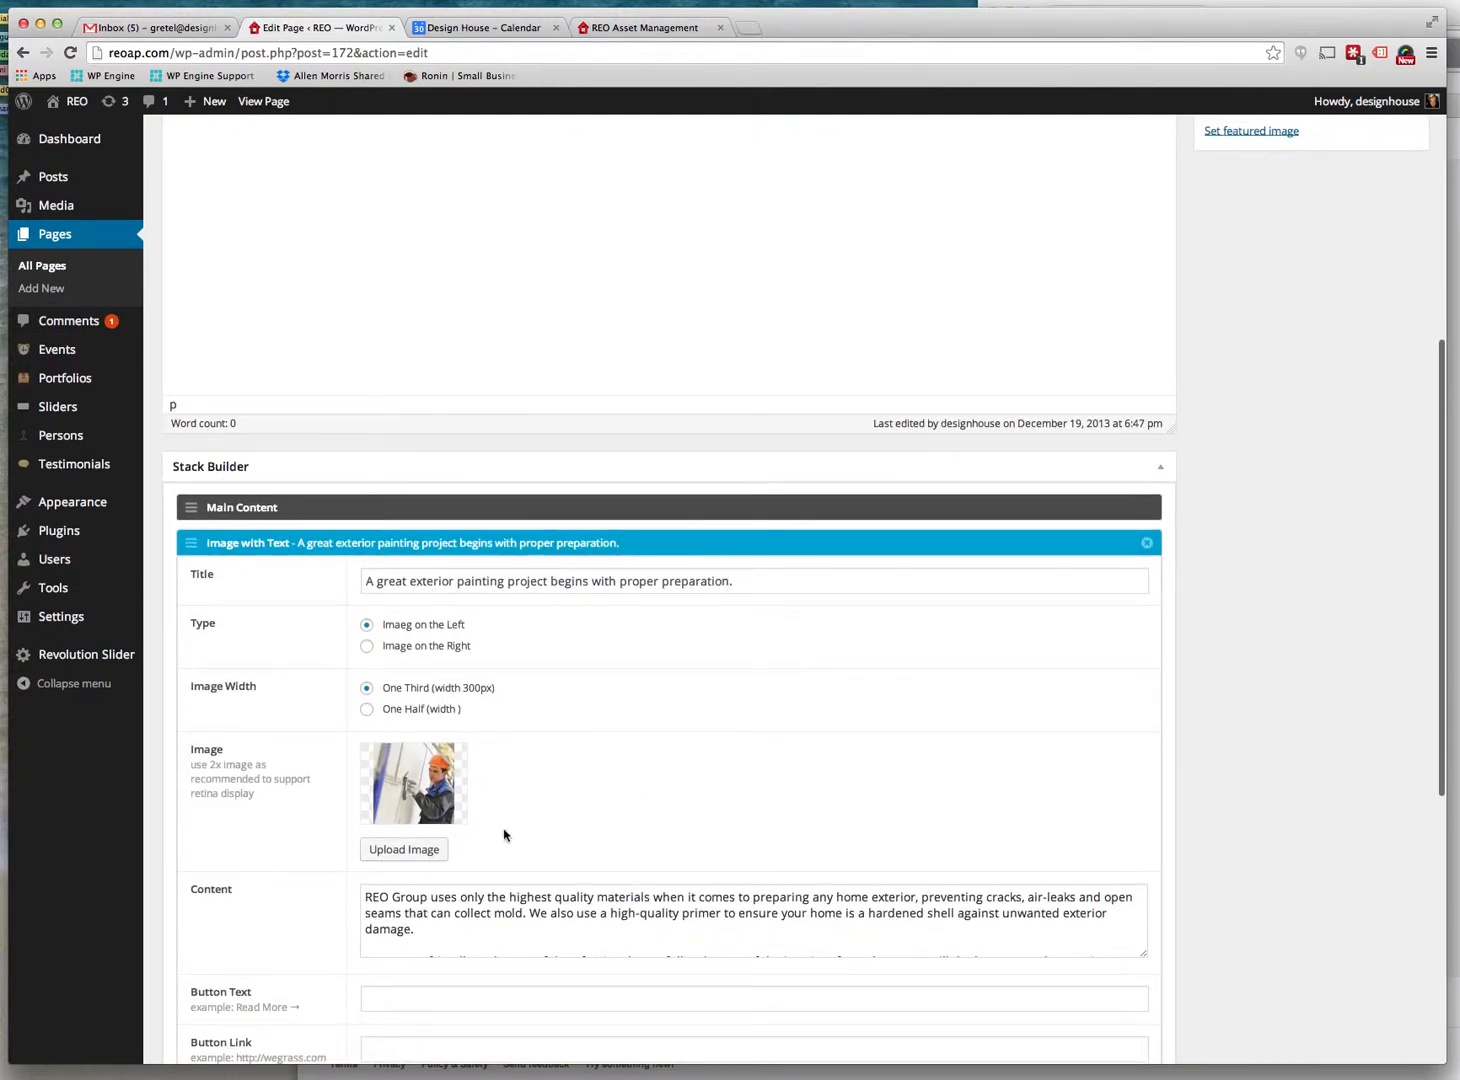
{"action": "scroll", "coordinate": [708, 730], "scroll_direction": "down", "scroll_amount": 4}
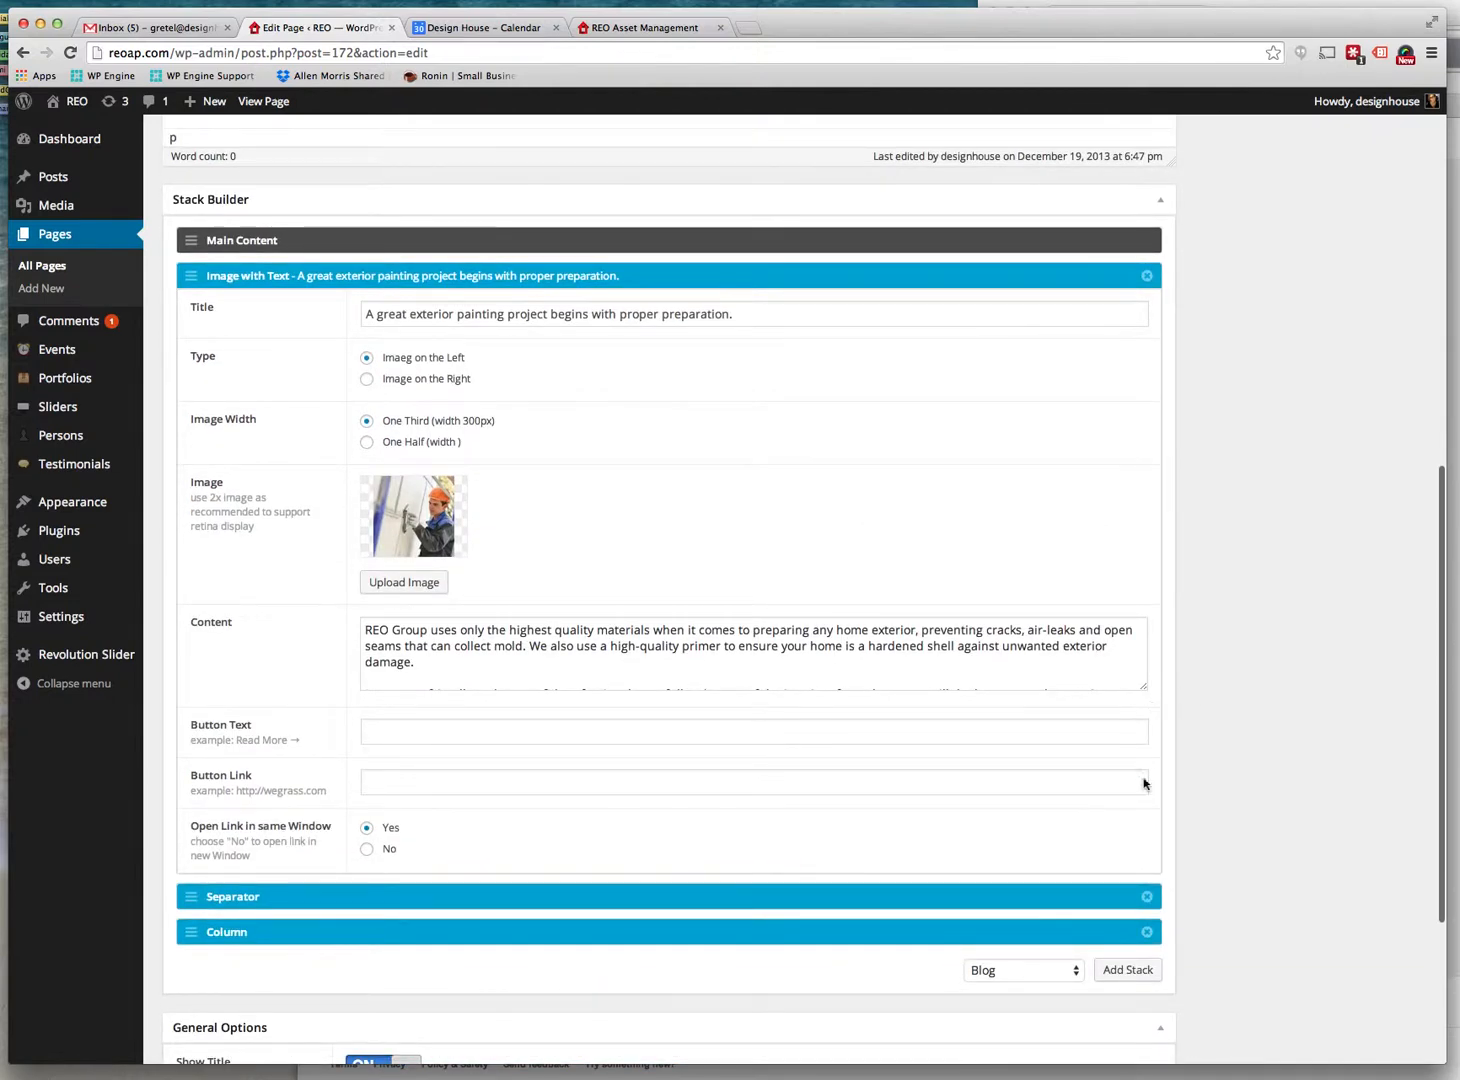
{"action": "left_click_drag", "start_coordinate": [1144, 784], "coordinate": [1143, 688]}
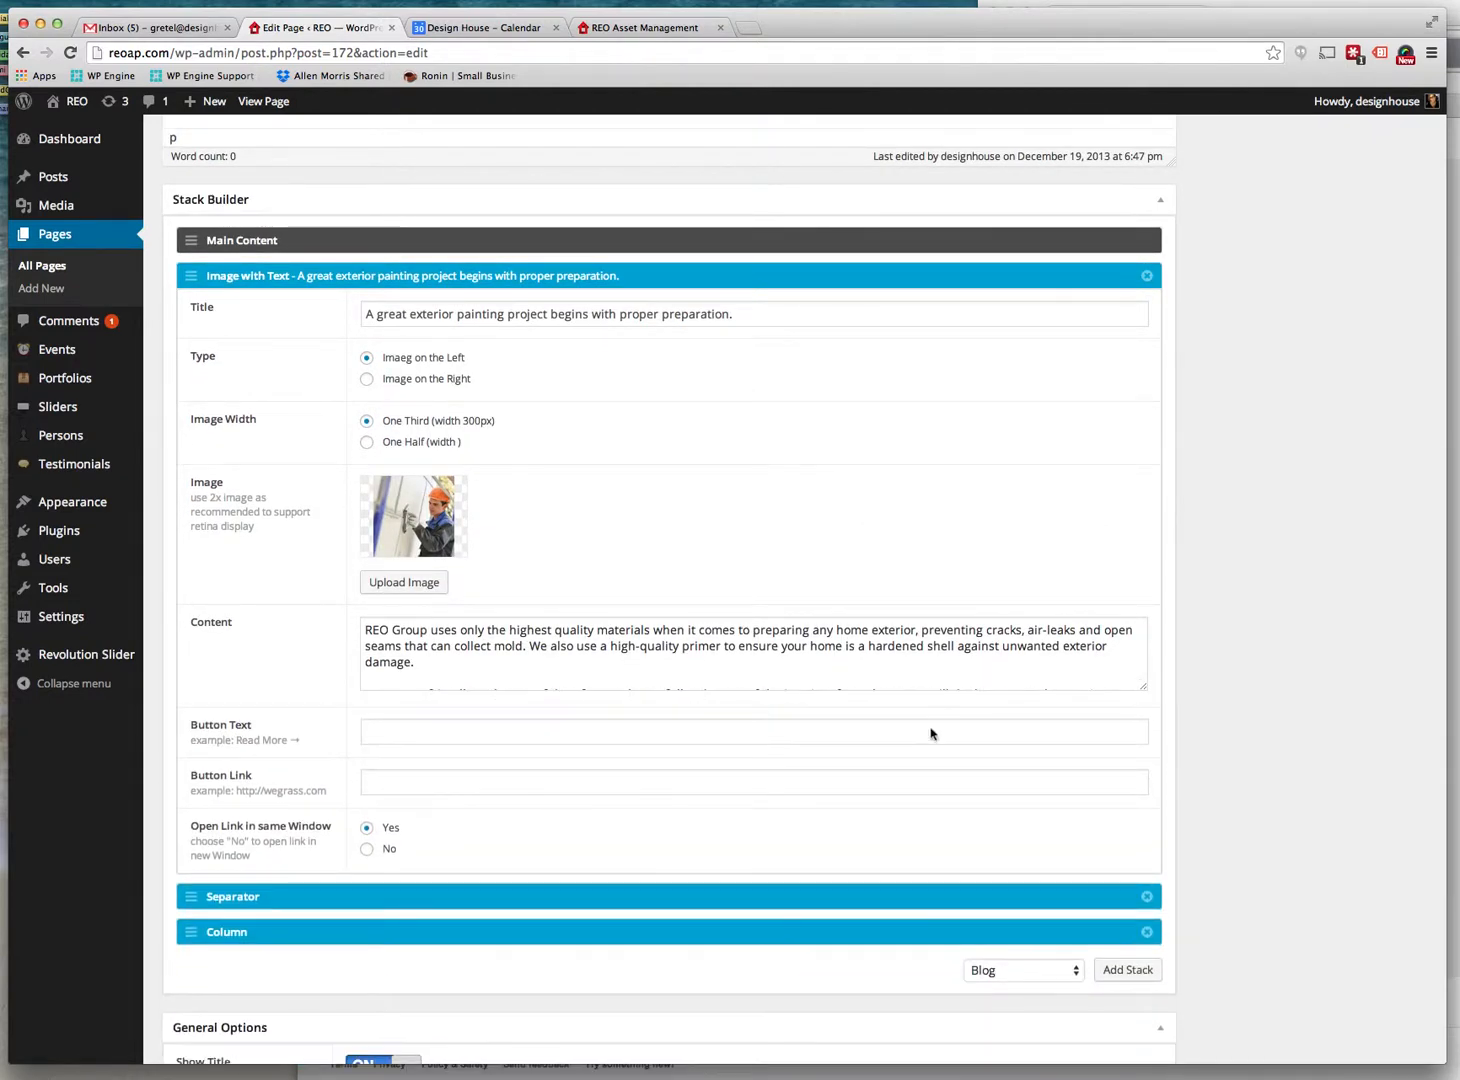
Expand the Column stack, enlarge the Column #1 box and review its Exterior Preparation list
{"action": "left_click", "coordinate": [193, 900]}
{"action": "scroll", "coordinate": [1037, 818], "scroll_direction": "down", "scroll_amount": 2}
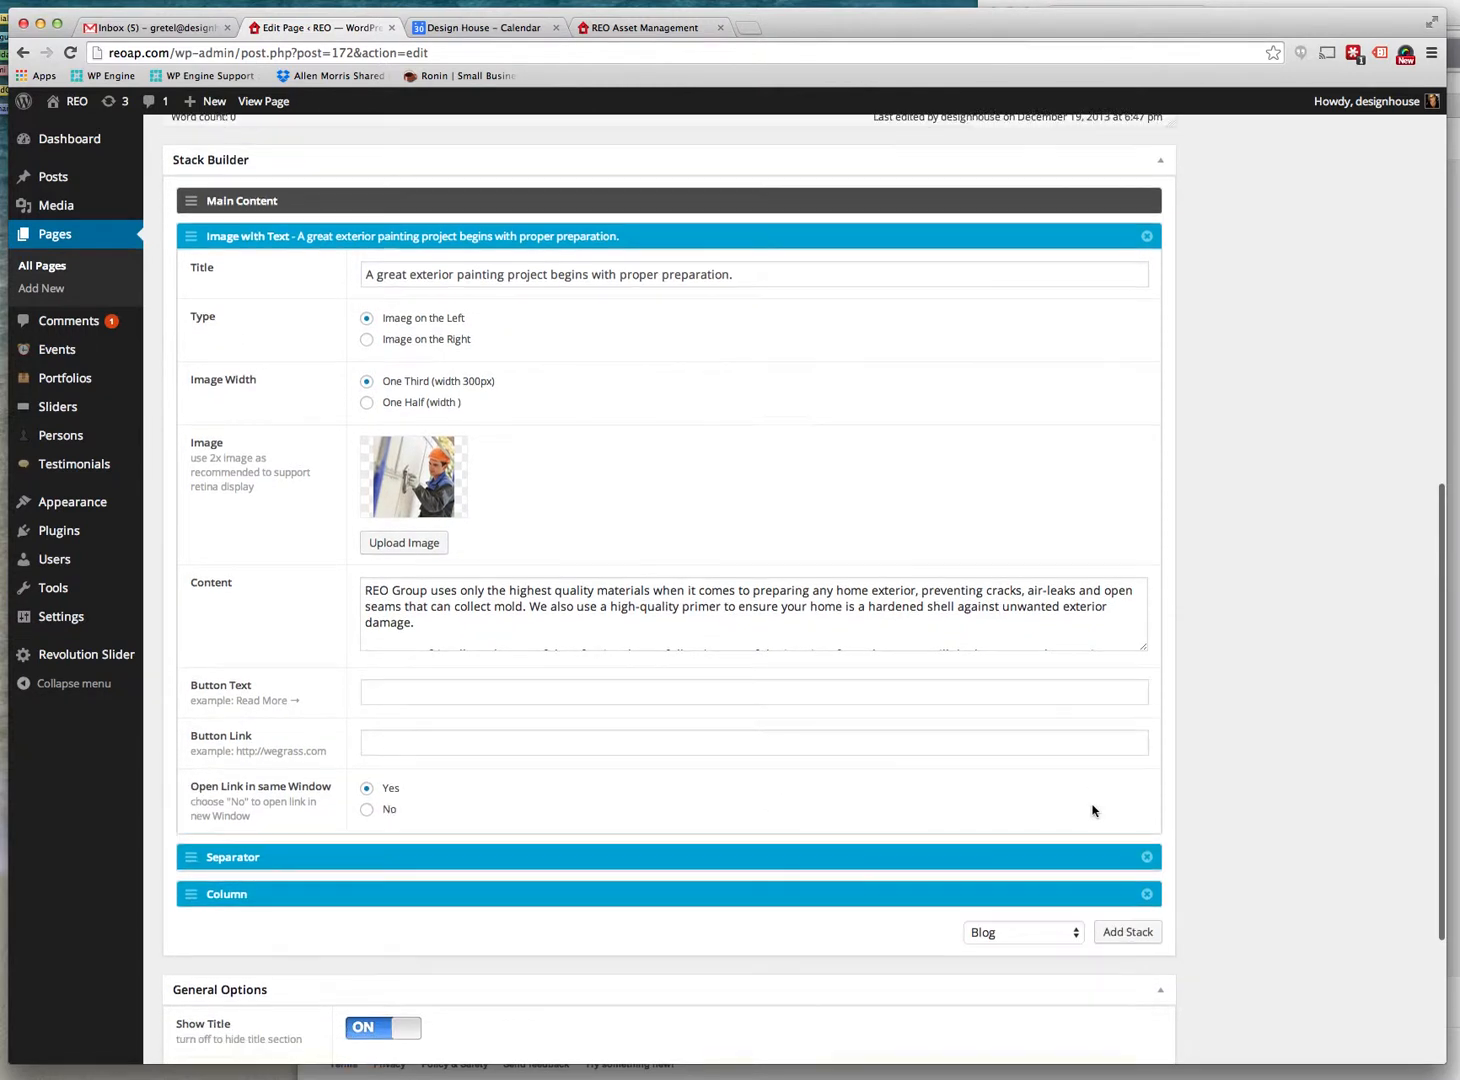
{"action": "left_click", "coordinate": [192, 868]}
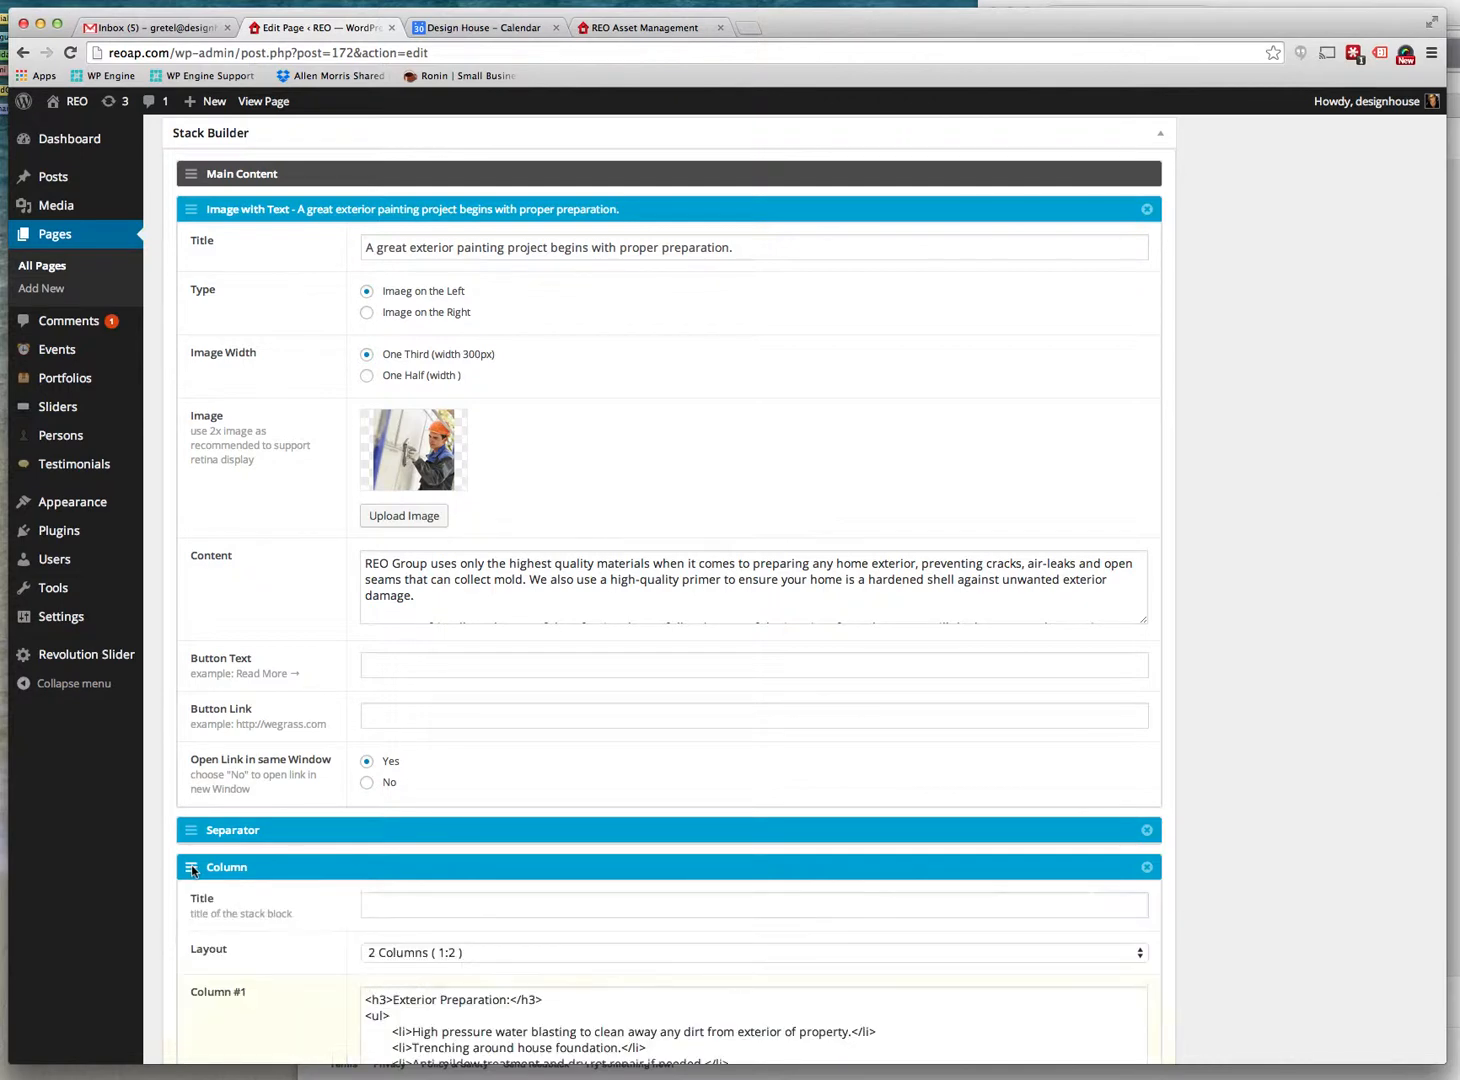
{"action": "scroll", "coordinate": [623, 852], "scroll_direction": "down", "scroll_amount": 3}
{"action": "scroll", "coordinate": [646, 862], "scroll_direction": "down", "scroll_amount": 5}
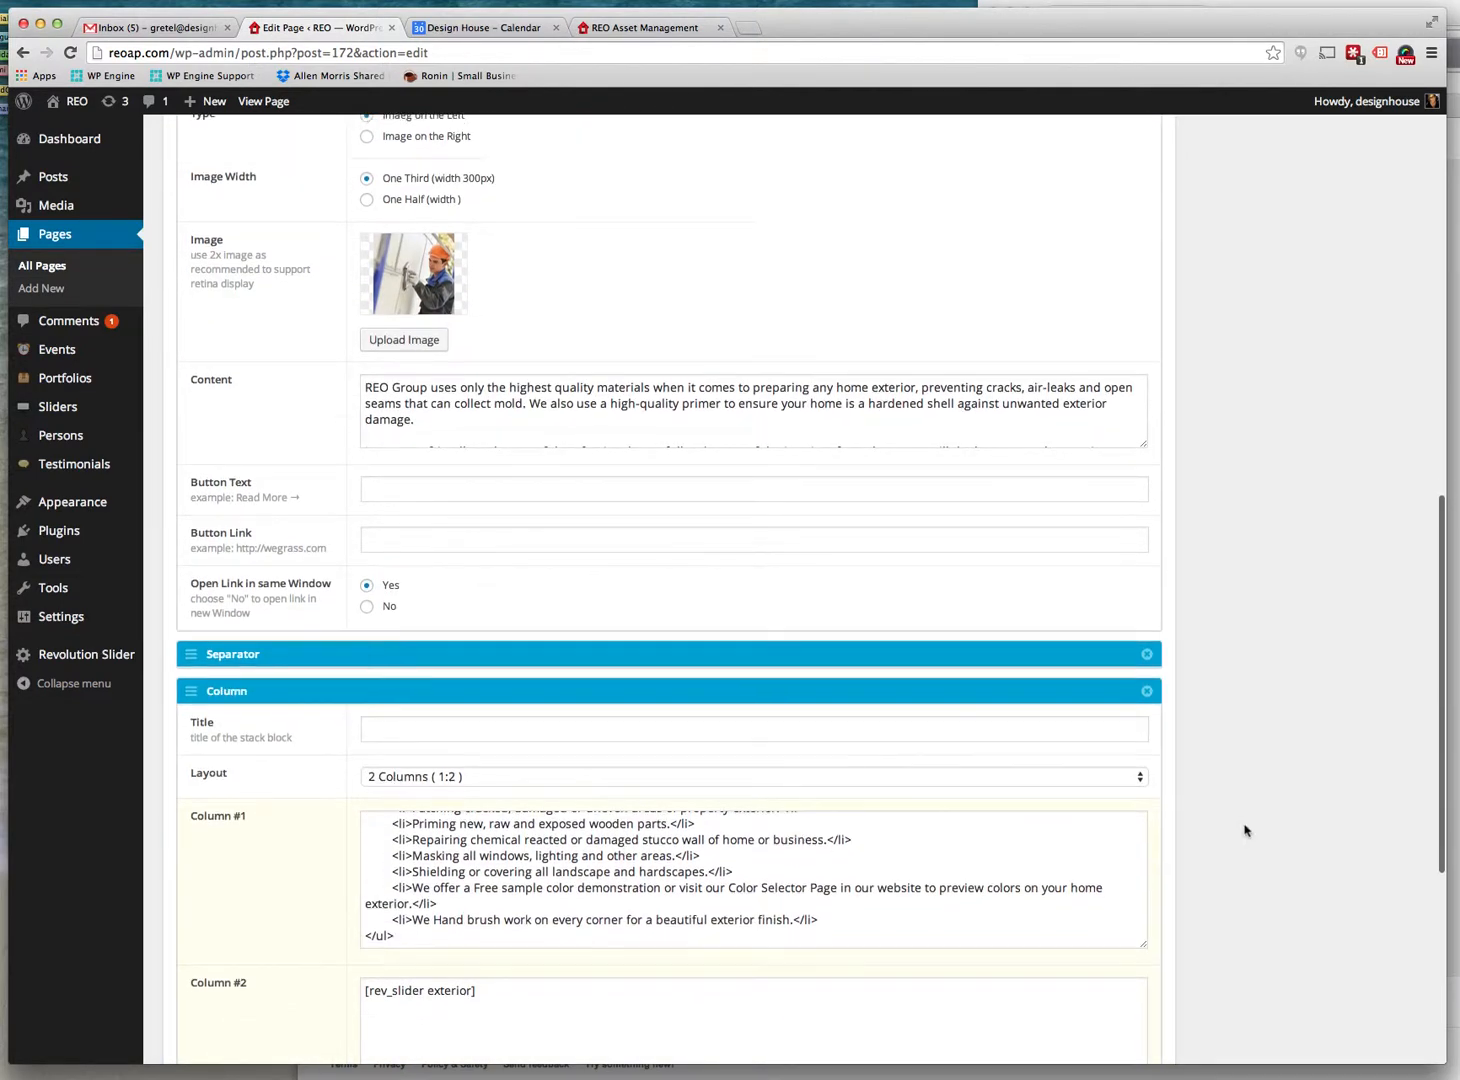
{"action": "scroll", "coordinate": [1245, 830], "scroll_direction": "down", "scroll_amount": 3}
{"action": "scroll", "coordinate": [1245, 830], "scroll_direction": "down", "scroll_amount": 2}
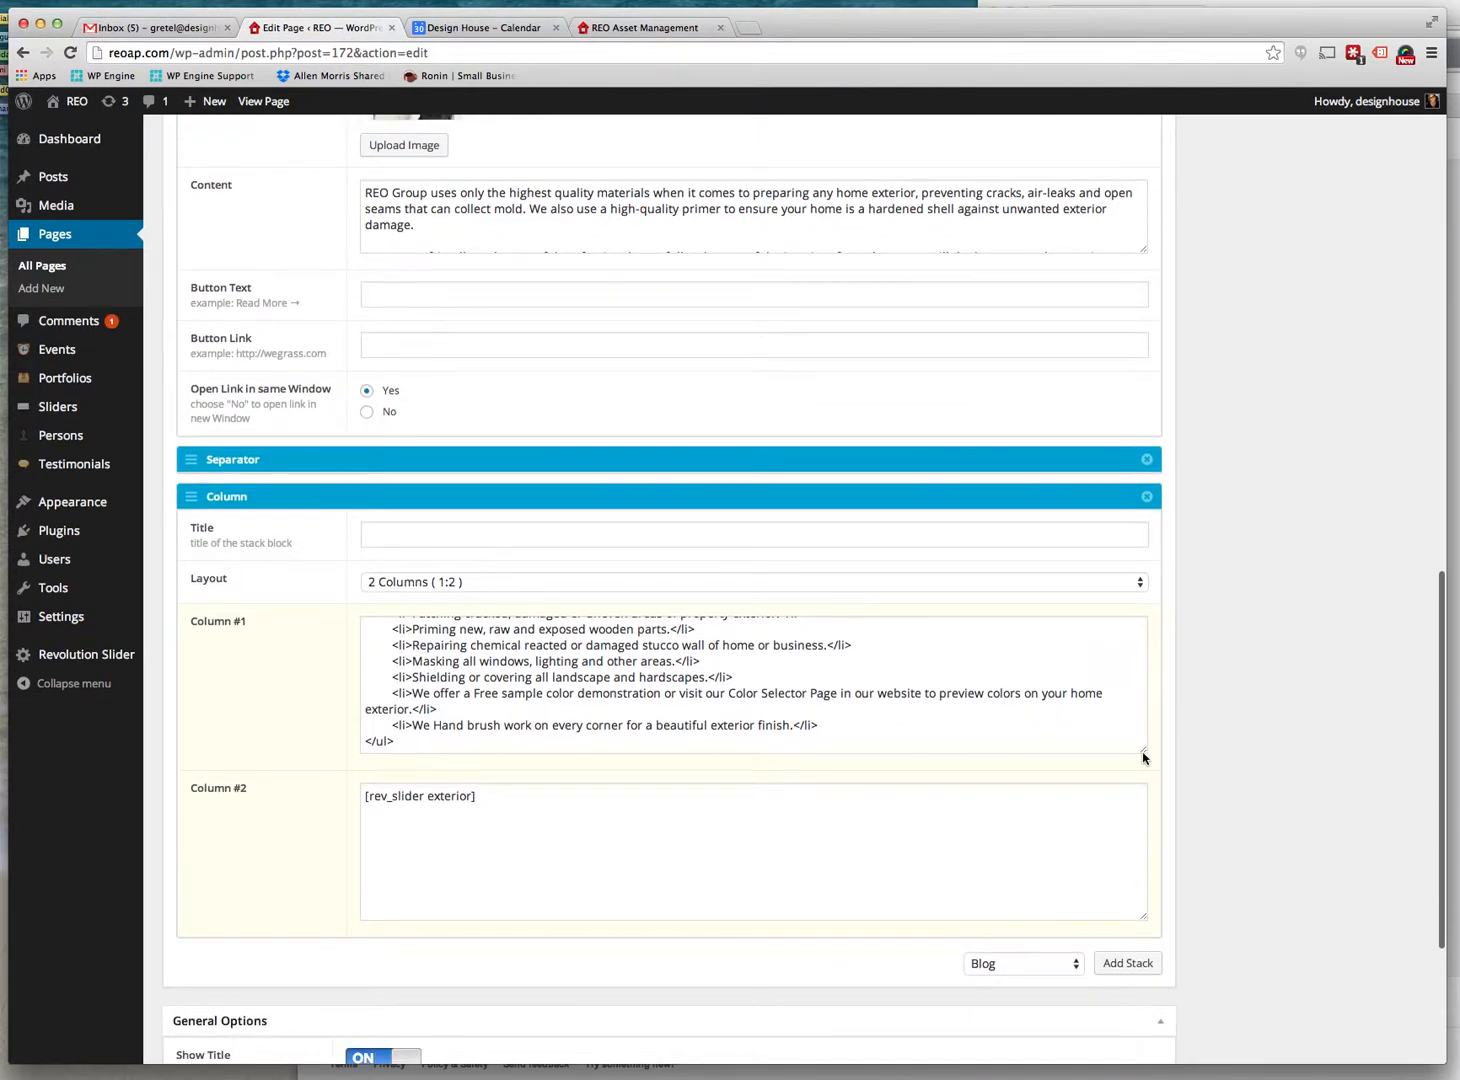
{"action": "left_click_drag", "start_coordinate": [1143, 752], "coordinate": [1142, 986]}
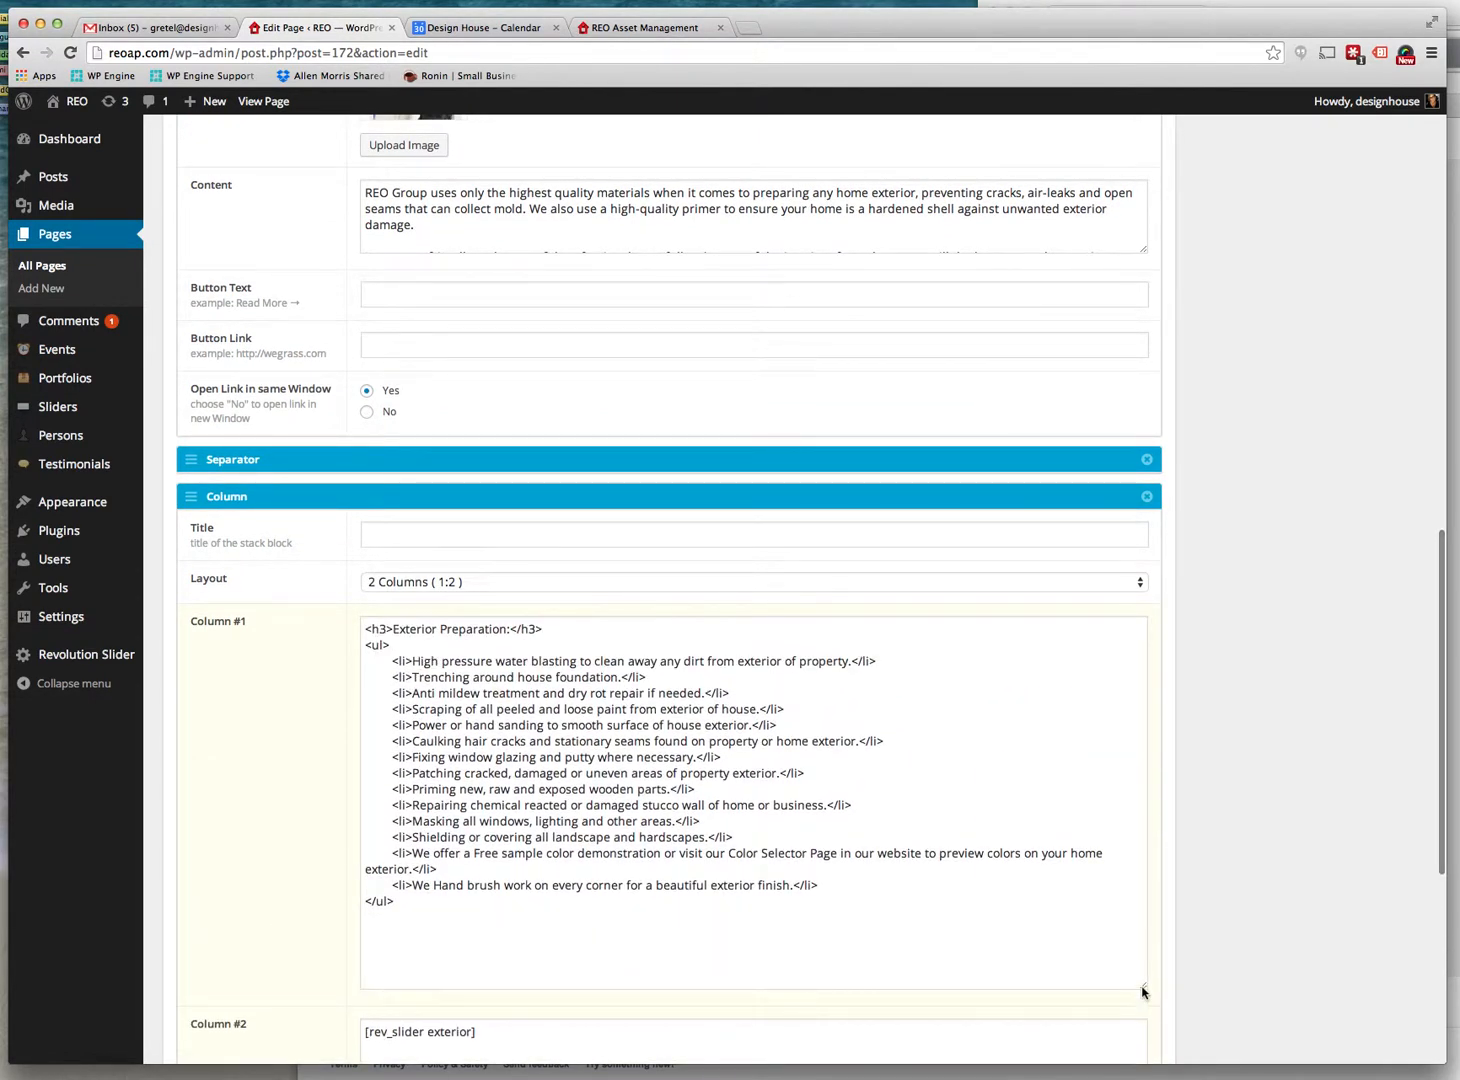
{"action": "left_click_drag", "start_coordinate": [412, 661], "coordinate": [621, 835]}
{"action": "scroll", "coordinate": [813, 875], "scroll_direction": "down", "scroll_amount": 5}
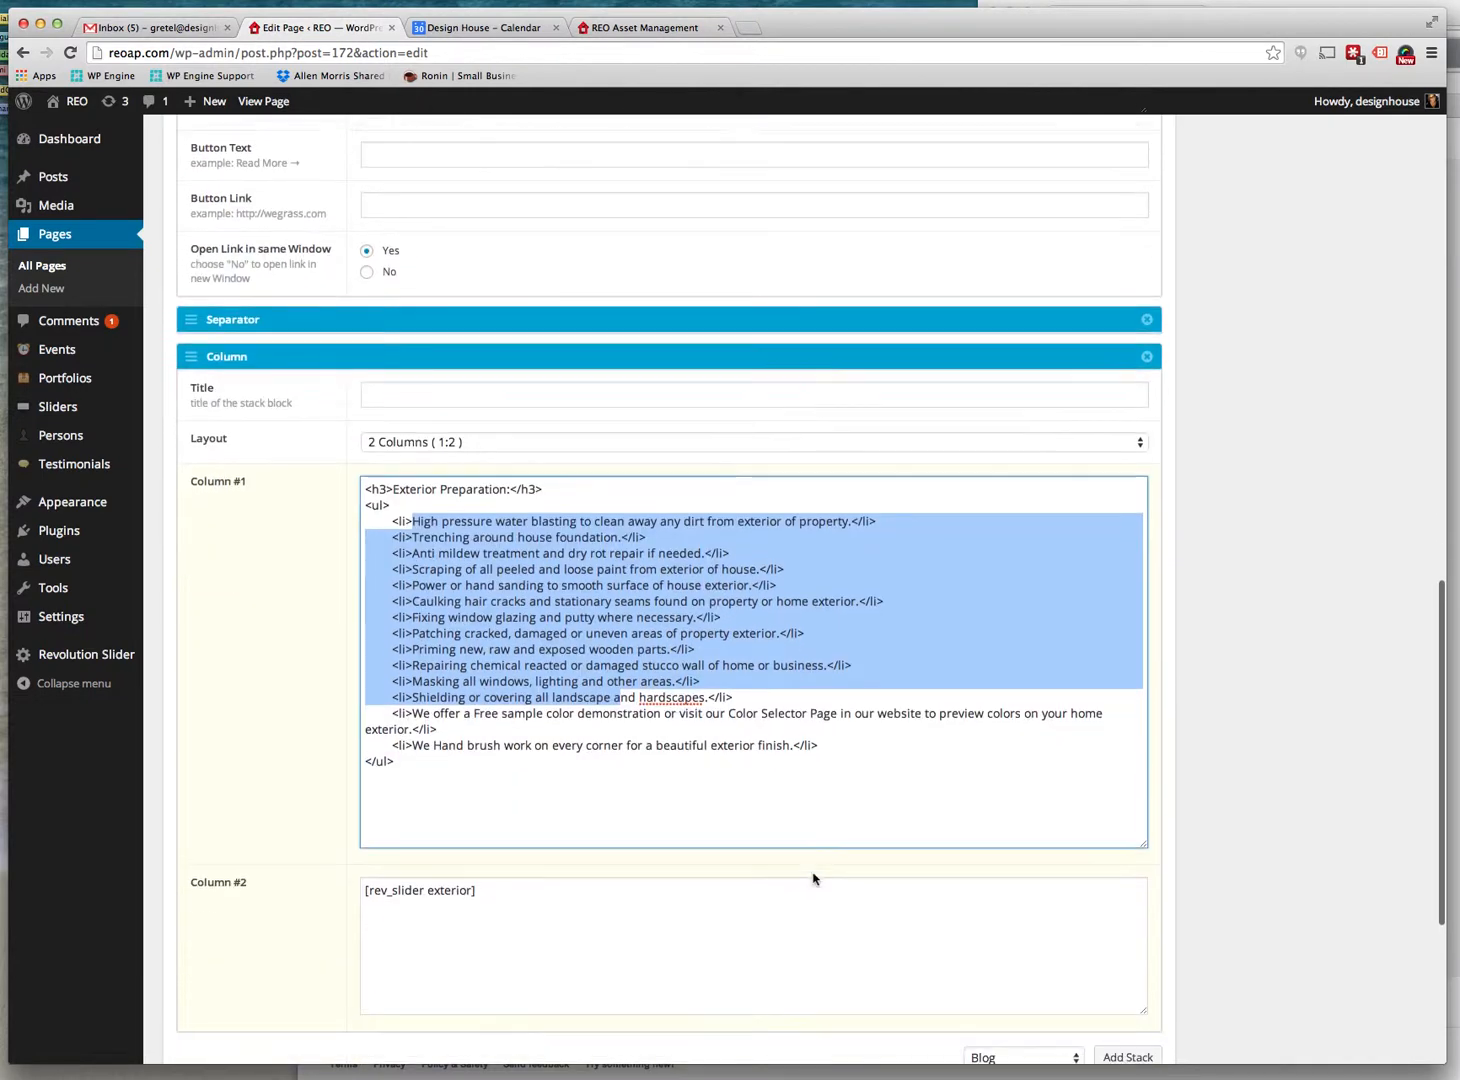
Highlight the [rev_slider exterior] shortcode in Column #2 to examine it
{"action": "scroll", "coordinate": [813, 879], "scroll_direction": "down", "scroll_amount": 3}
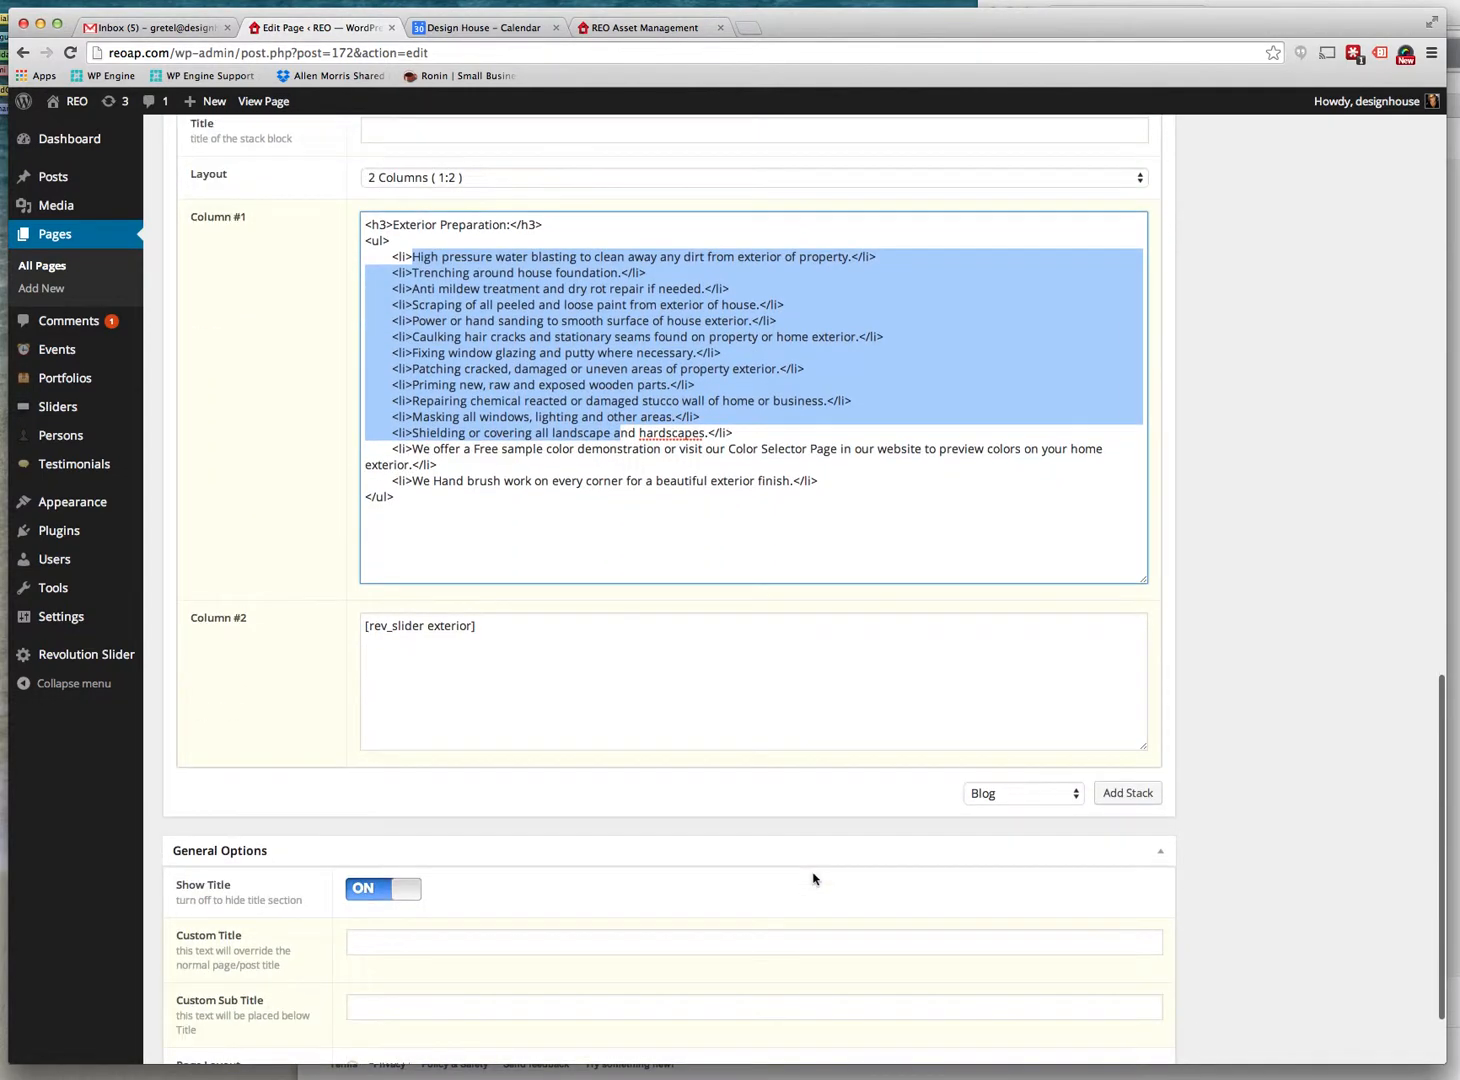
{"action": "left_click", "coordinate": [570, 586]}
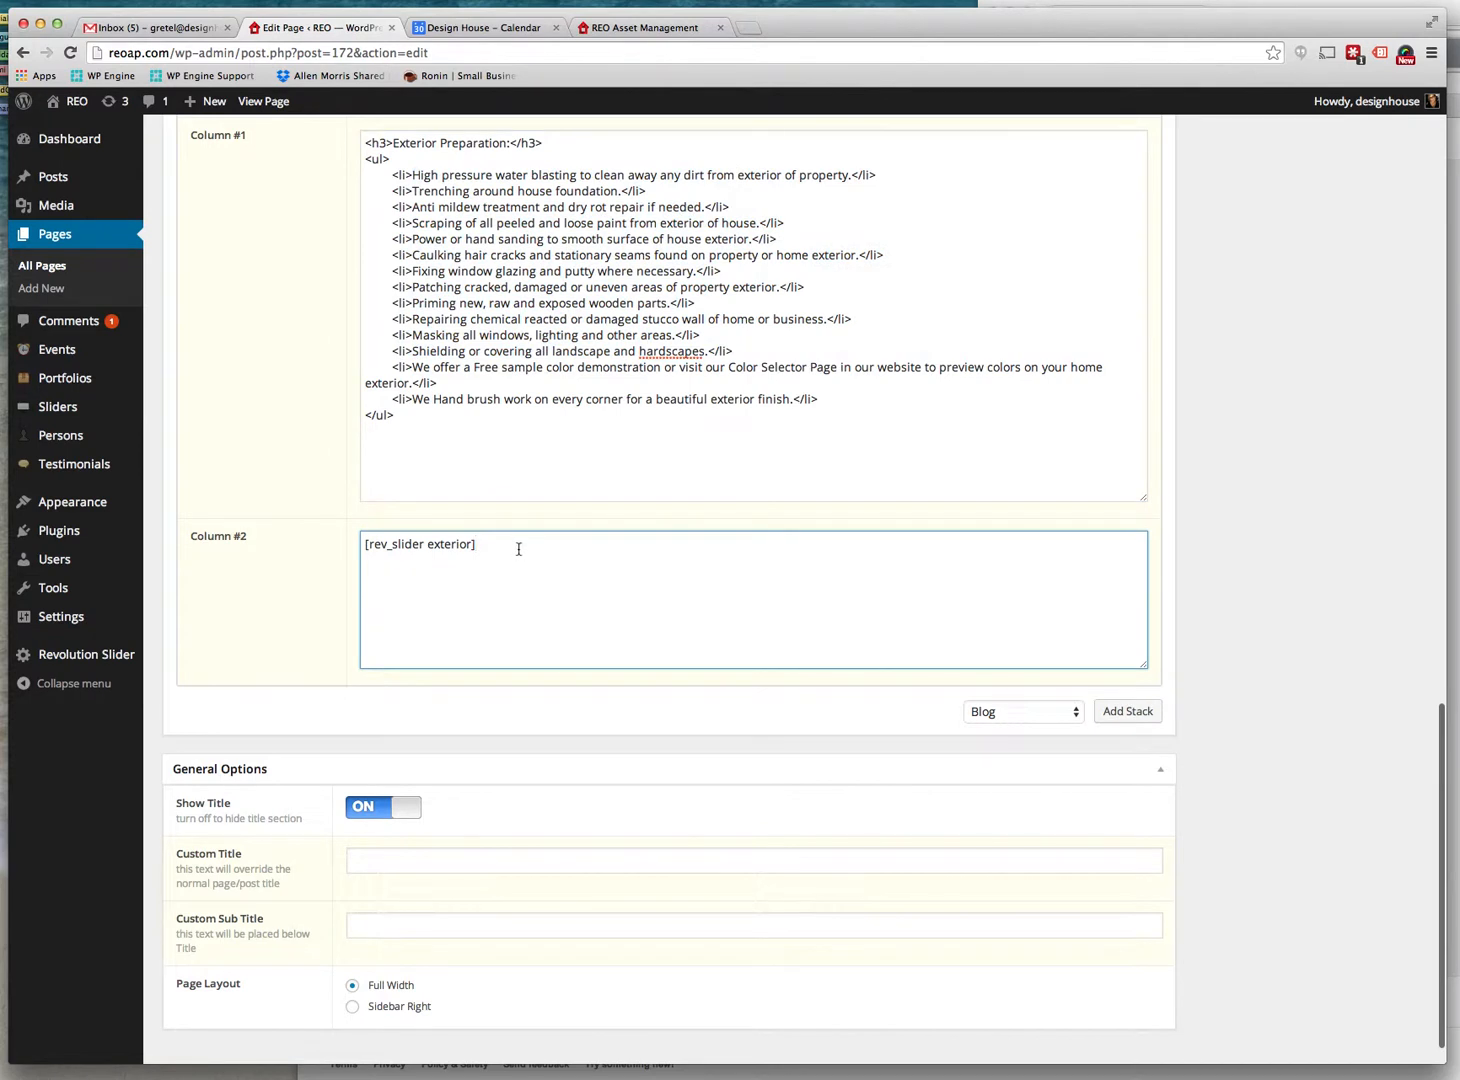
{"action": "left_click_drag", "start_coordinate": [486, 547], "coordinate": [368, 547]}
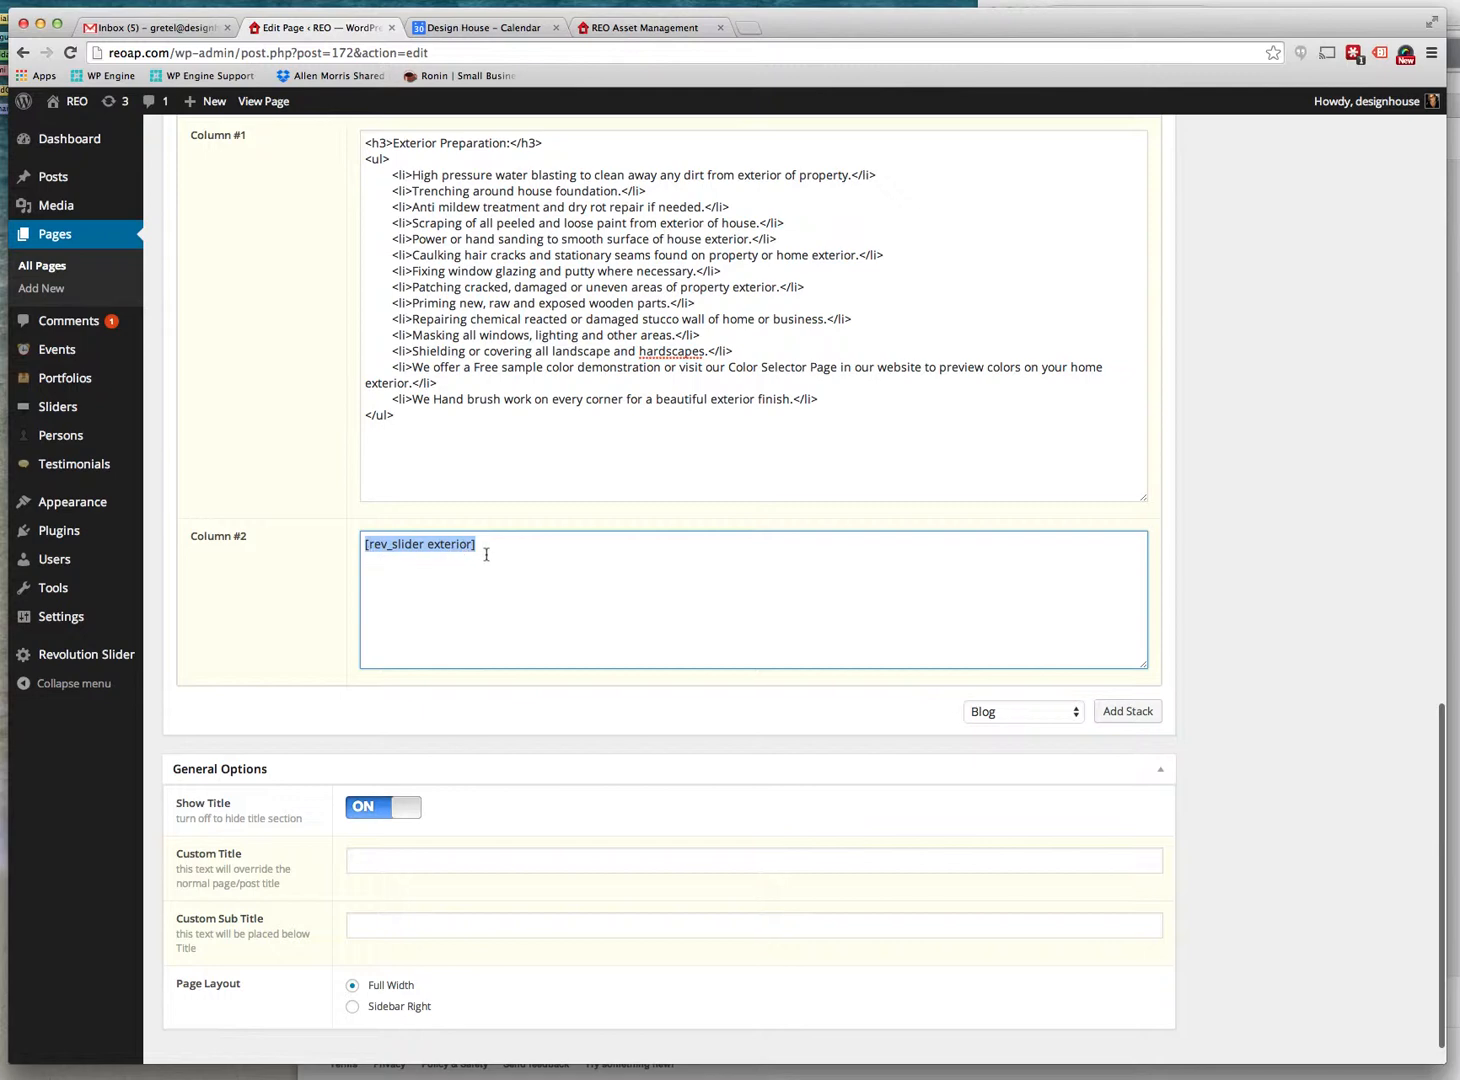
Preview the Exterior Painting page and examine its preparation list and image slider
{"action": "scroll", "coordinate": [746, 550], "scroll_direction": "up", "scroll_amount": 8}
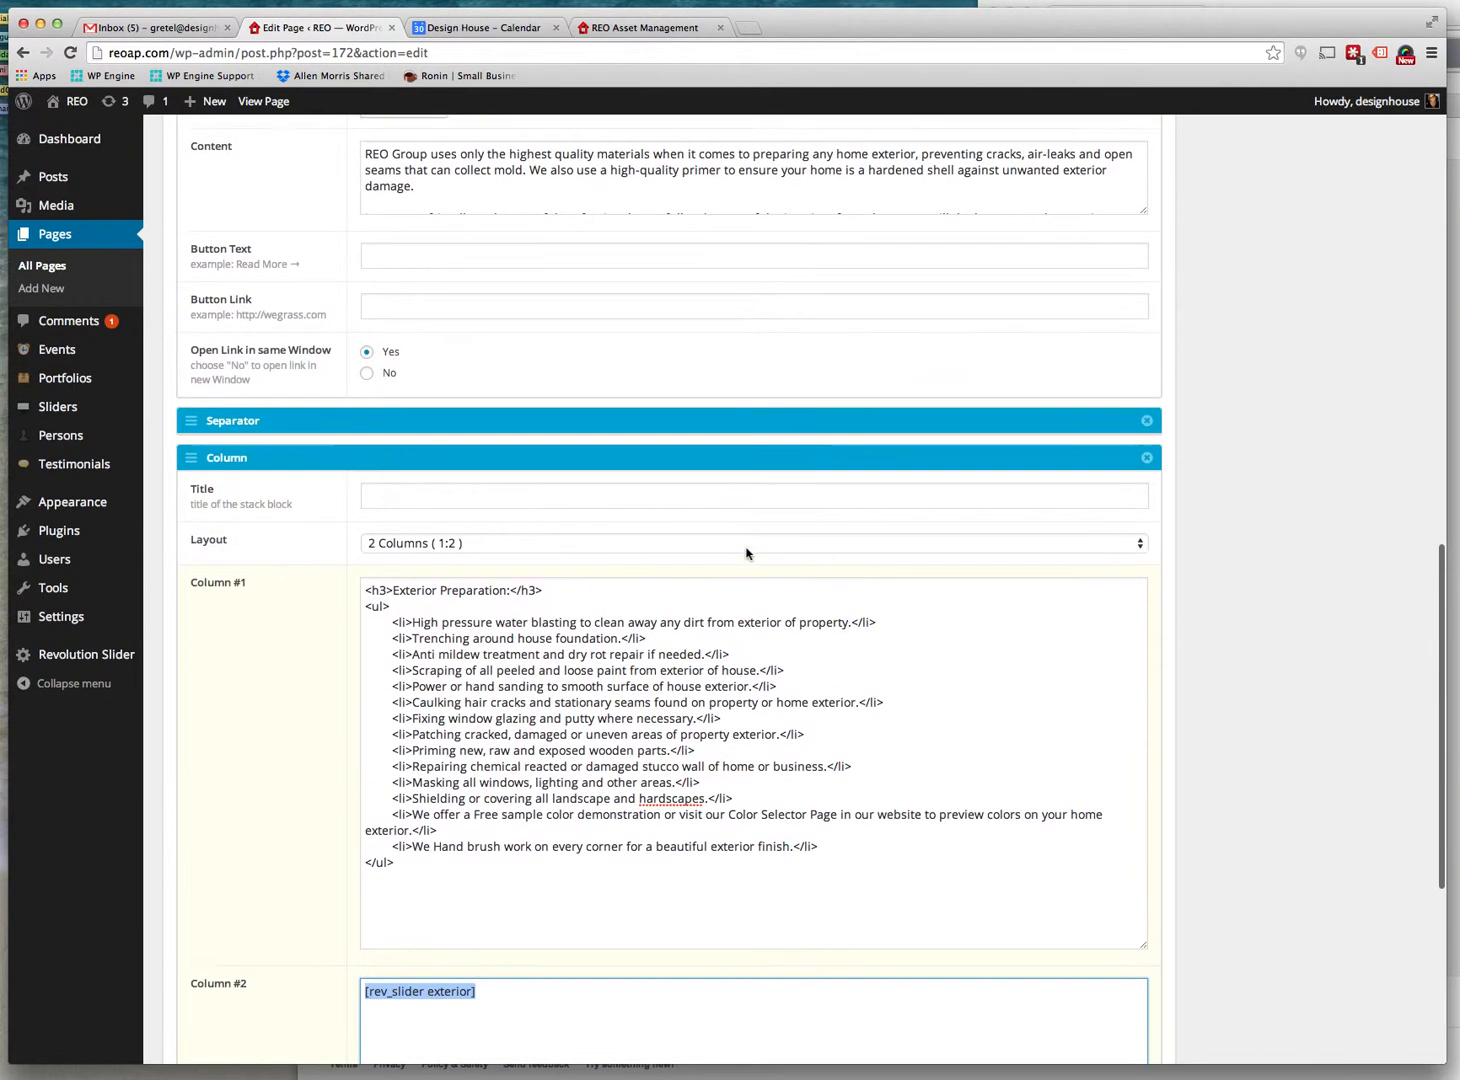
{"action": "scroll", "coordinate": [746, 553], "scroll_direction": "up", "scroll_amount": 10}
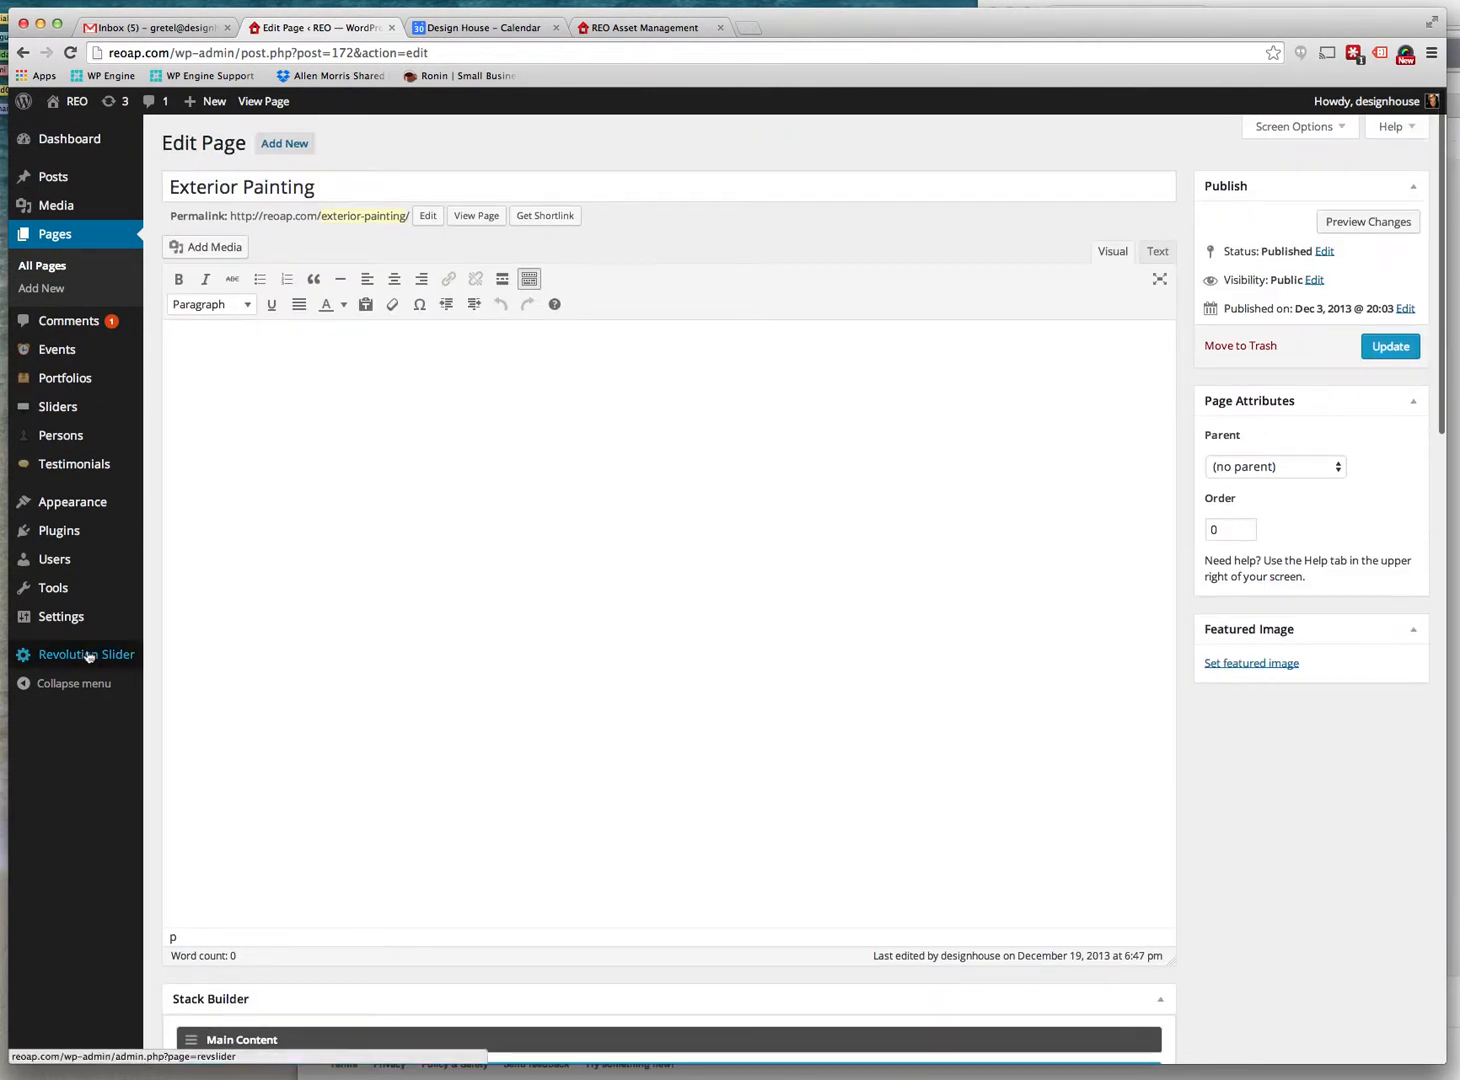
{"action": "left_click", "coordinate": [1360, 222]}
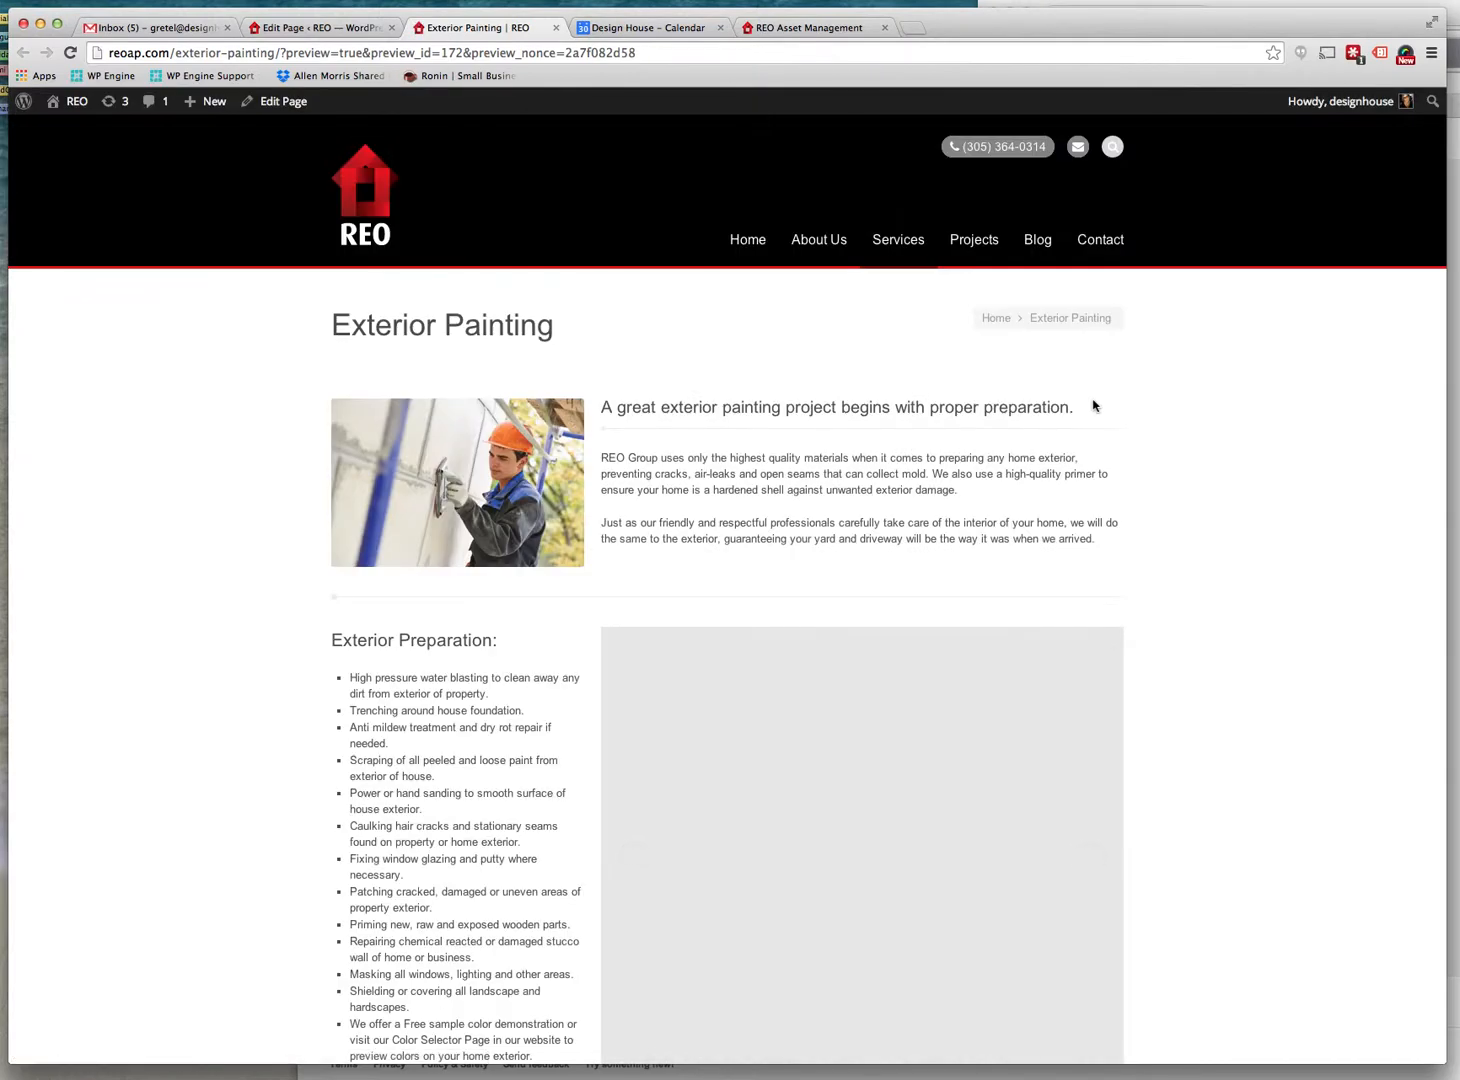
{"action": "scroll", "coordinate": [1230, 691], "scroll_direction": "down", "scroll_amount": 3}
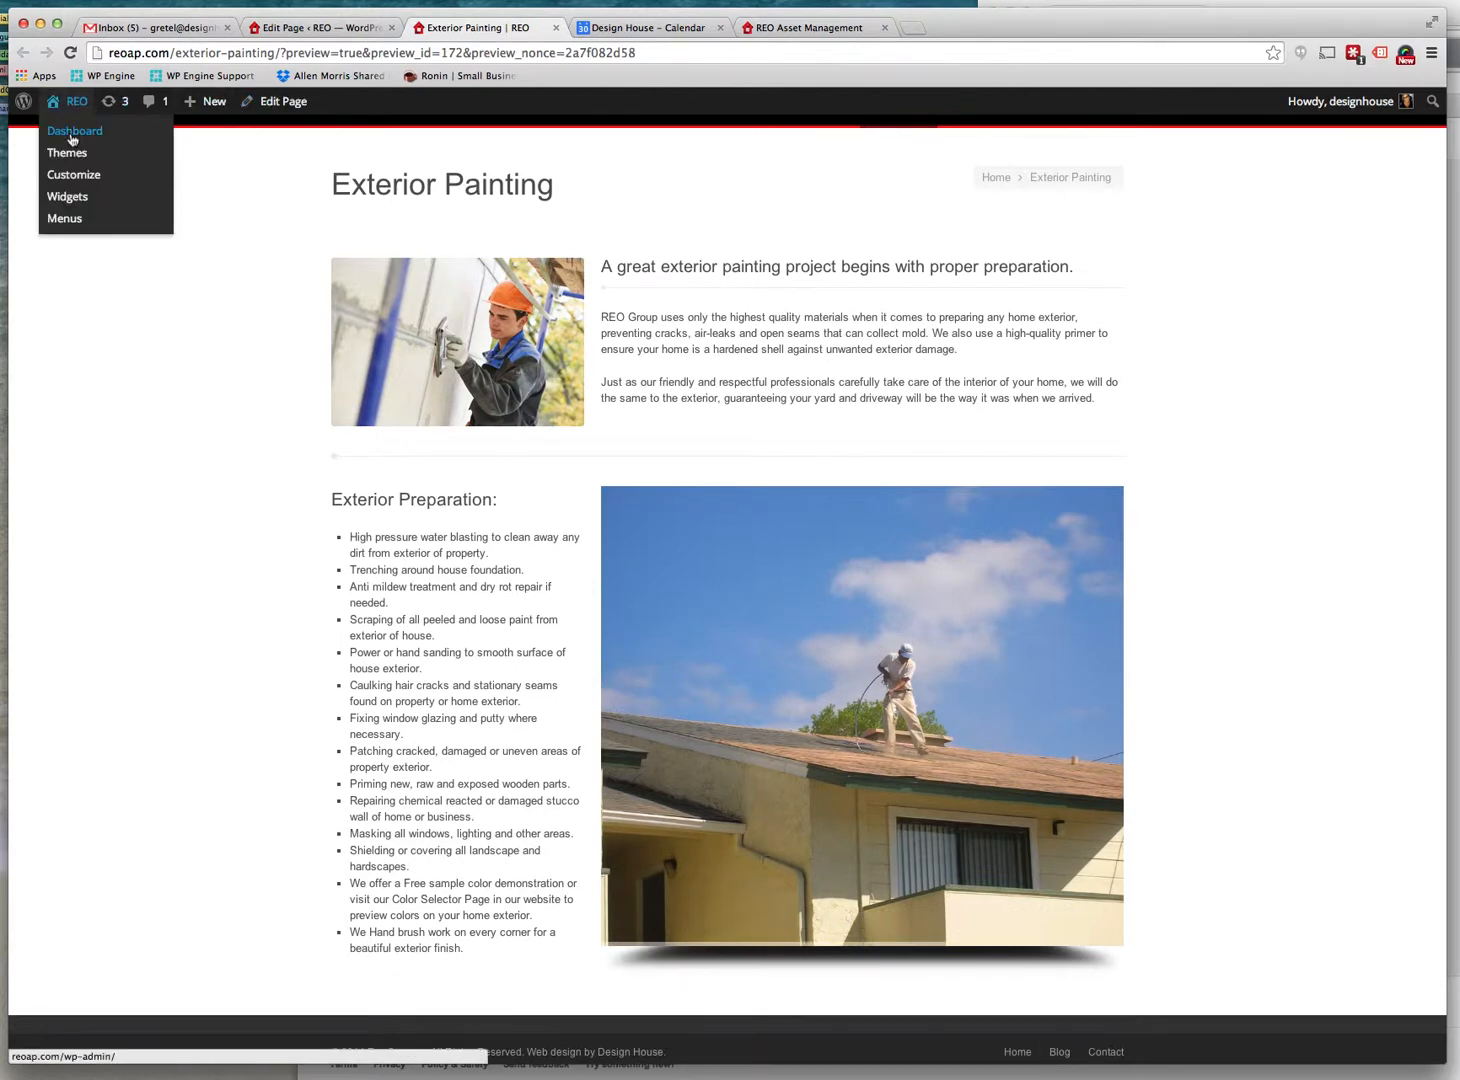
Go to the dashboard, open the Before & After slider in Revolution Slider and open its slides for editing
{"action": "left_click", "coordinate": [72, 136]}
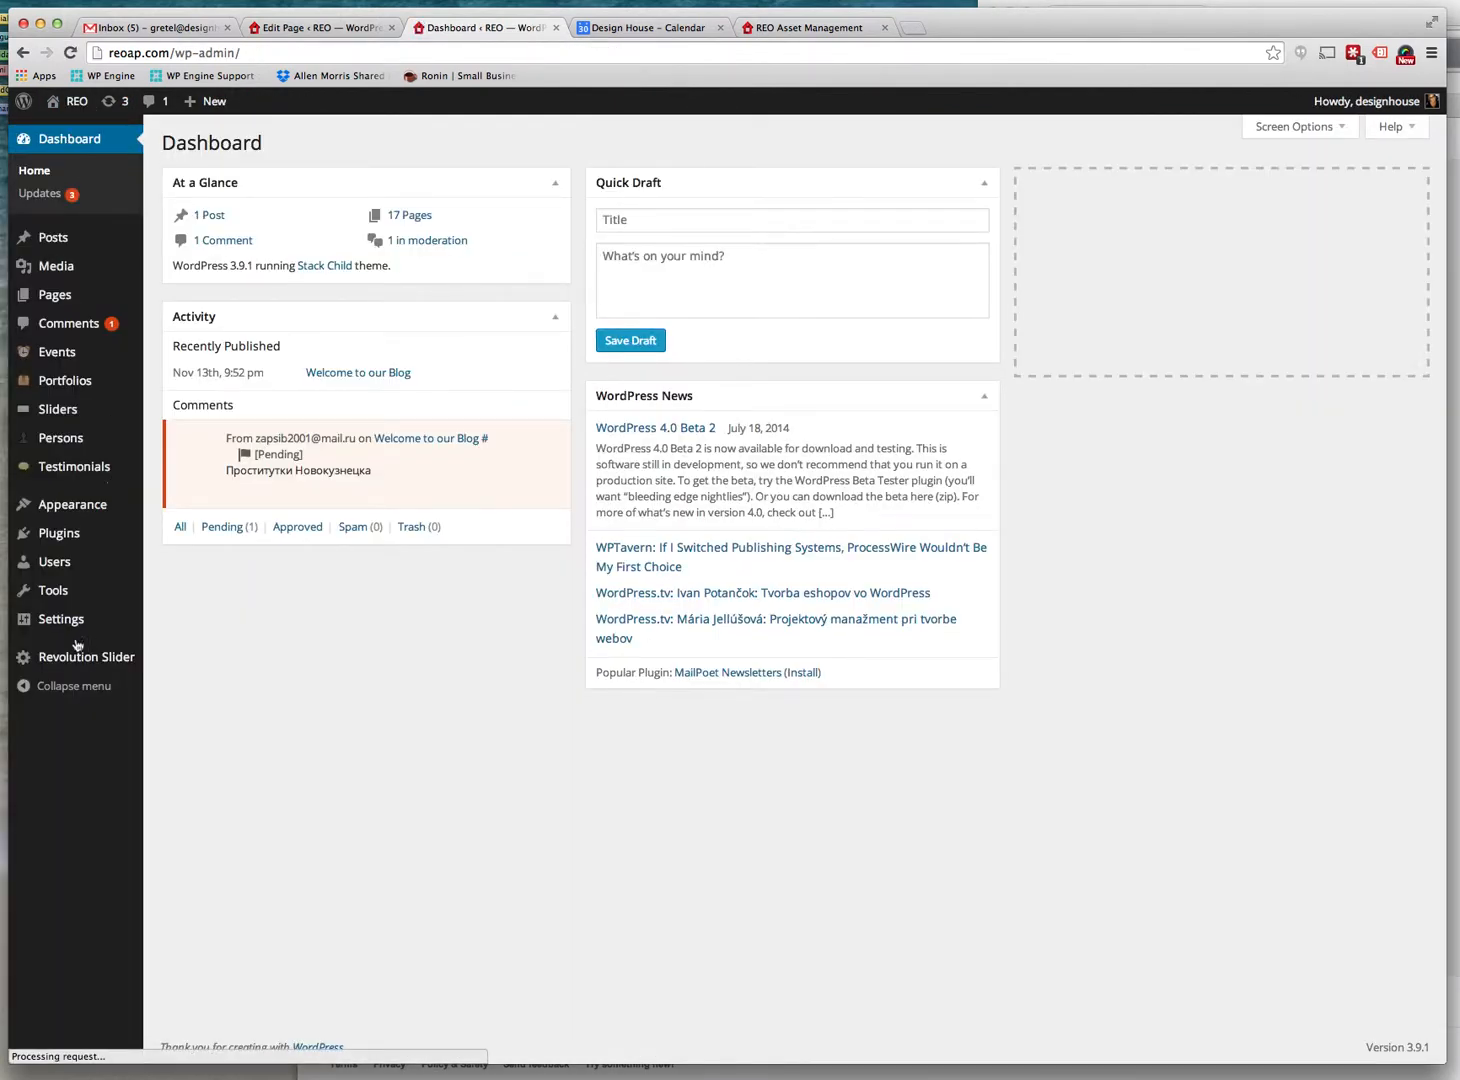
{"action": "left_click", "coordinate": [88, 657]}
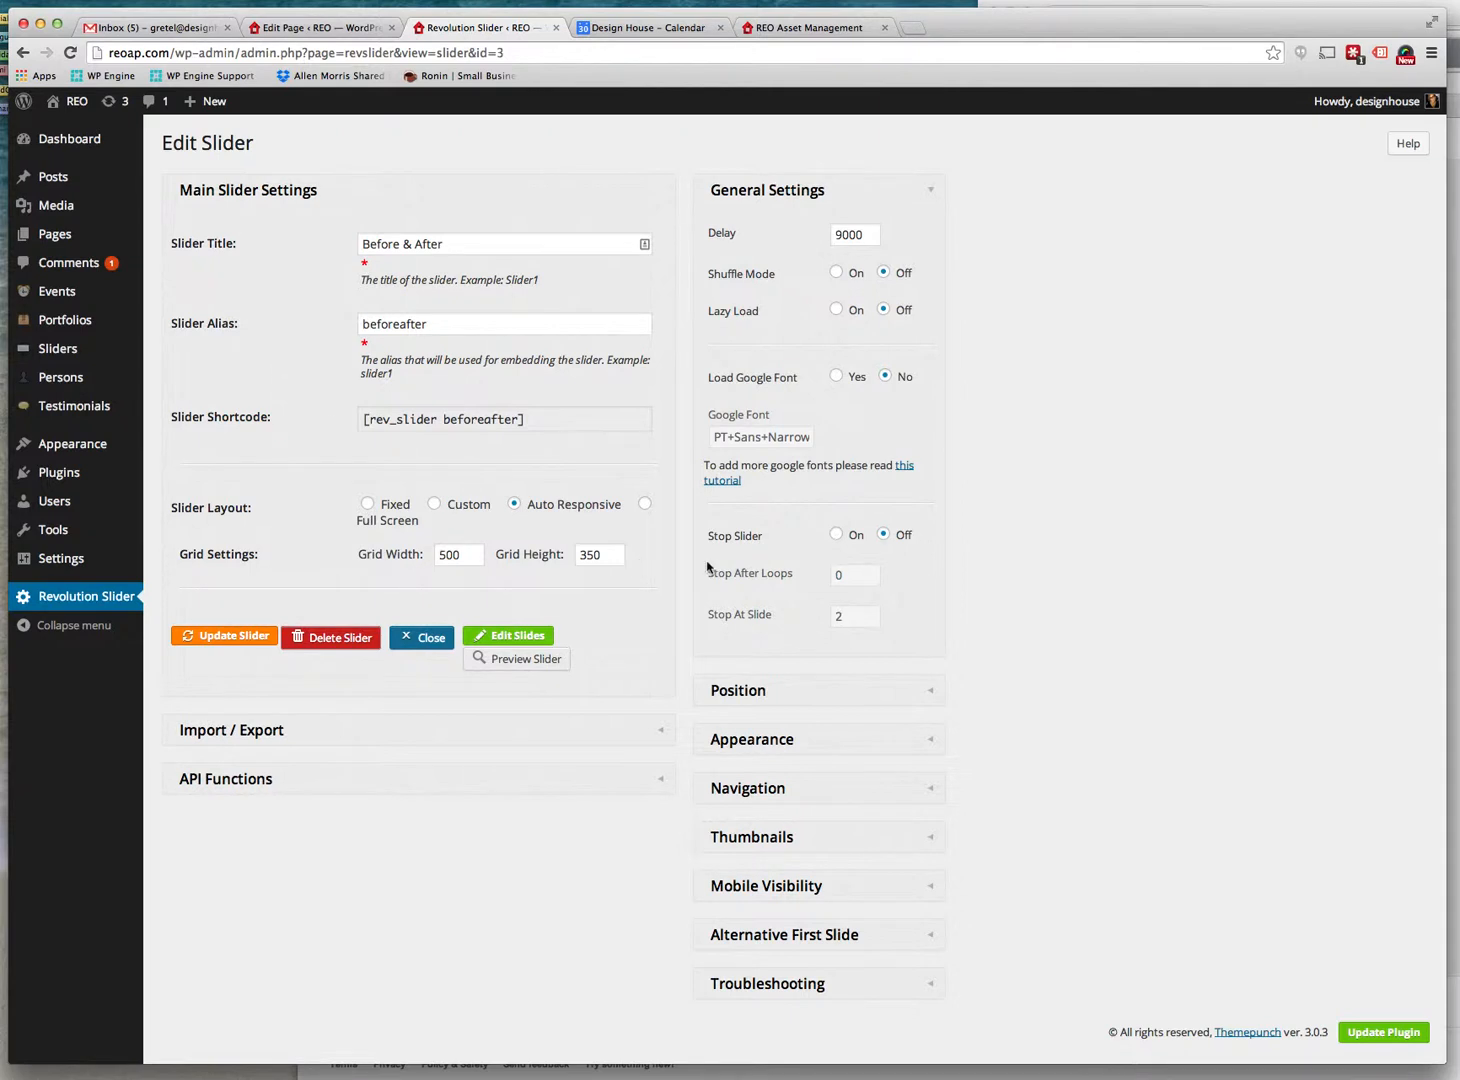
{"action": "left_click", "coordinate": [517, 642]}
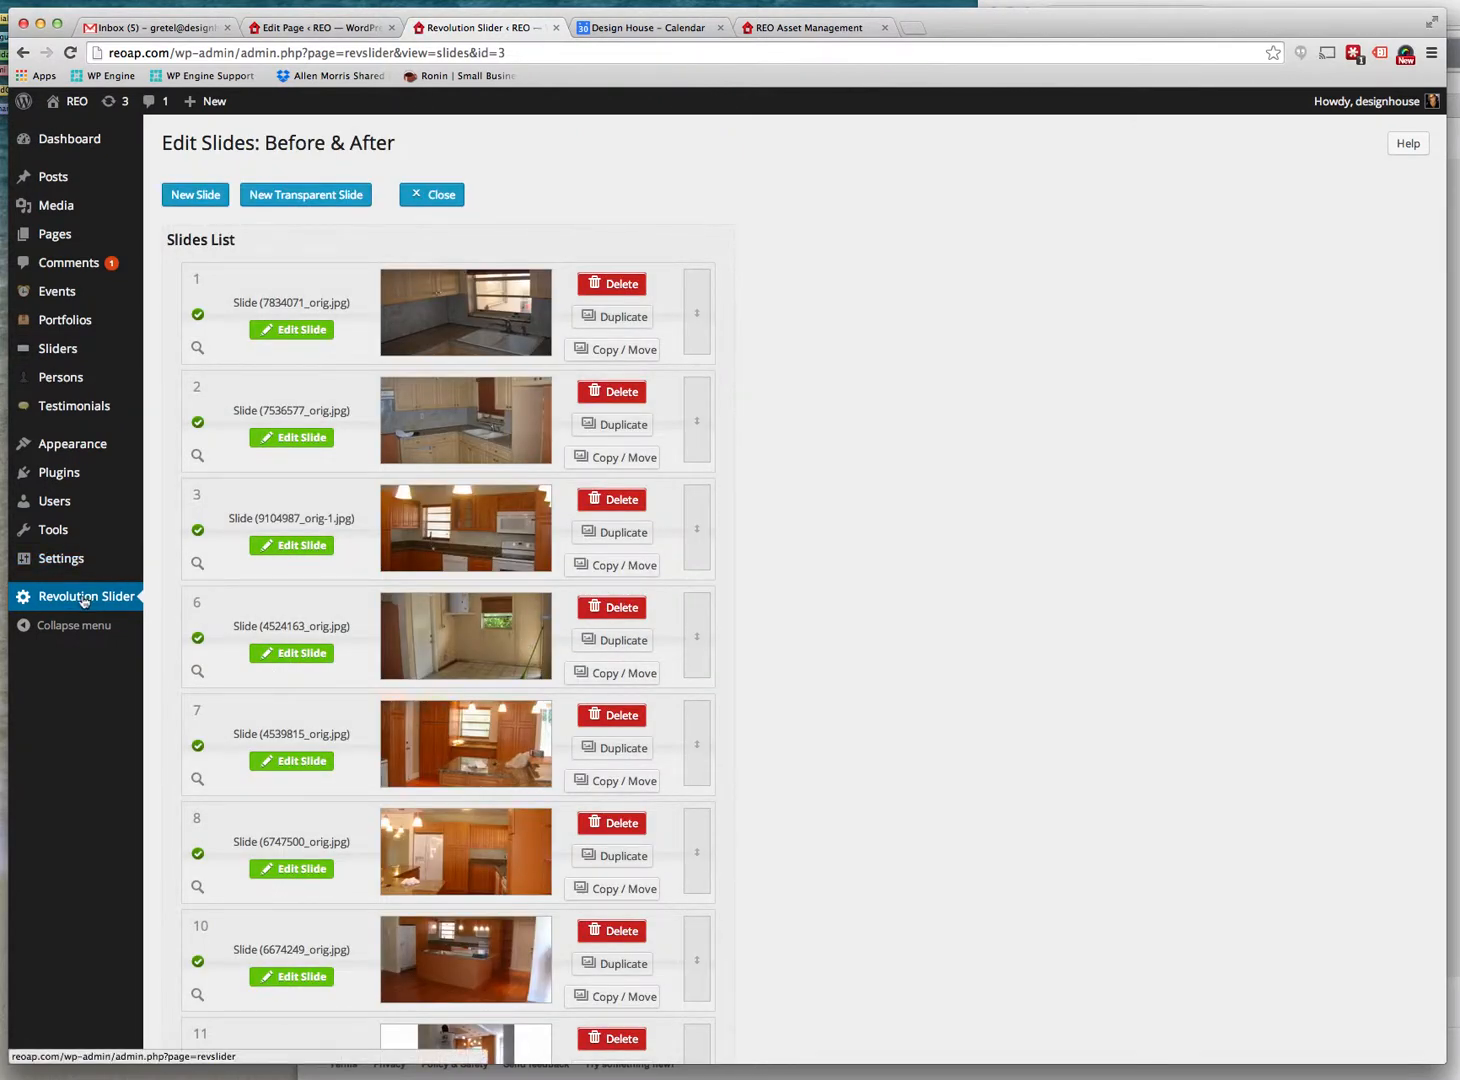
Return to the Revolution Sliders list, reopen the Before & After slides and review the whole slides list
{"action": "left_click", "coordinate": [84, 598]}
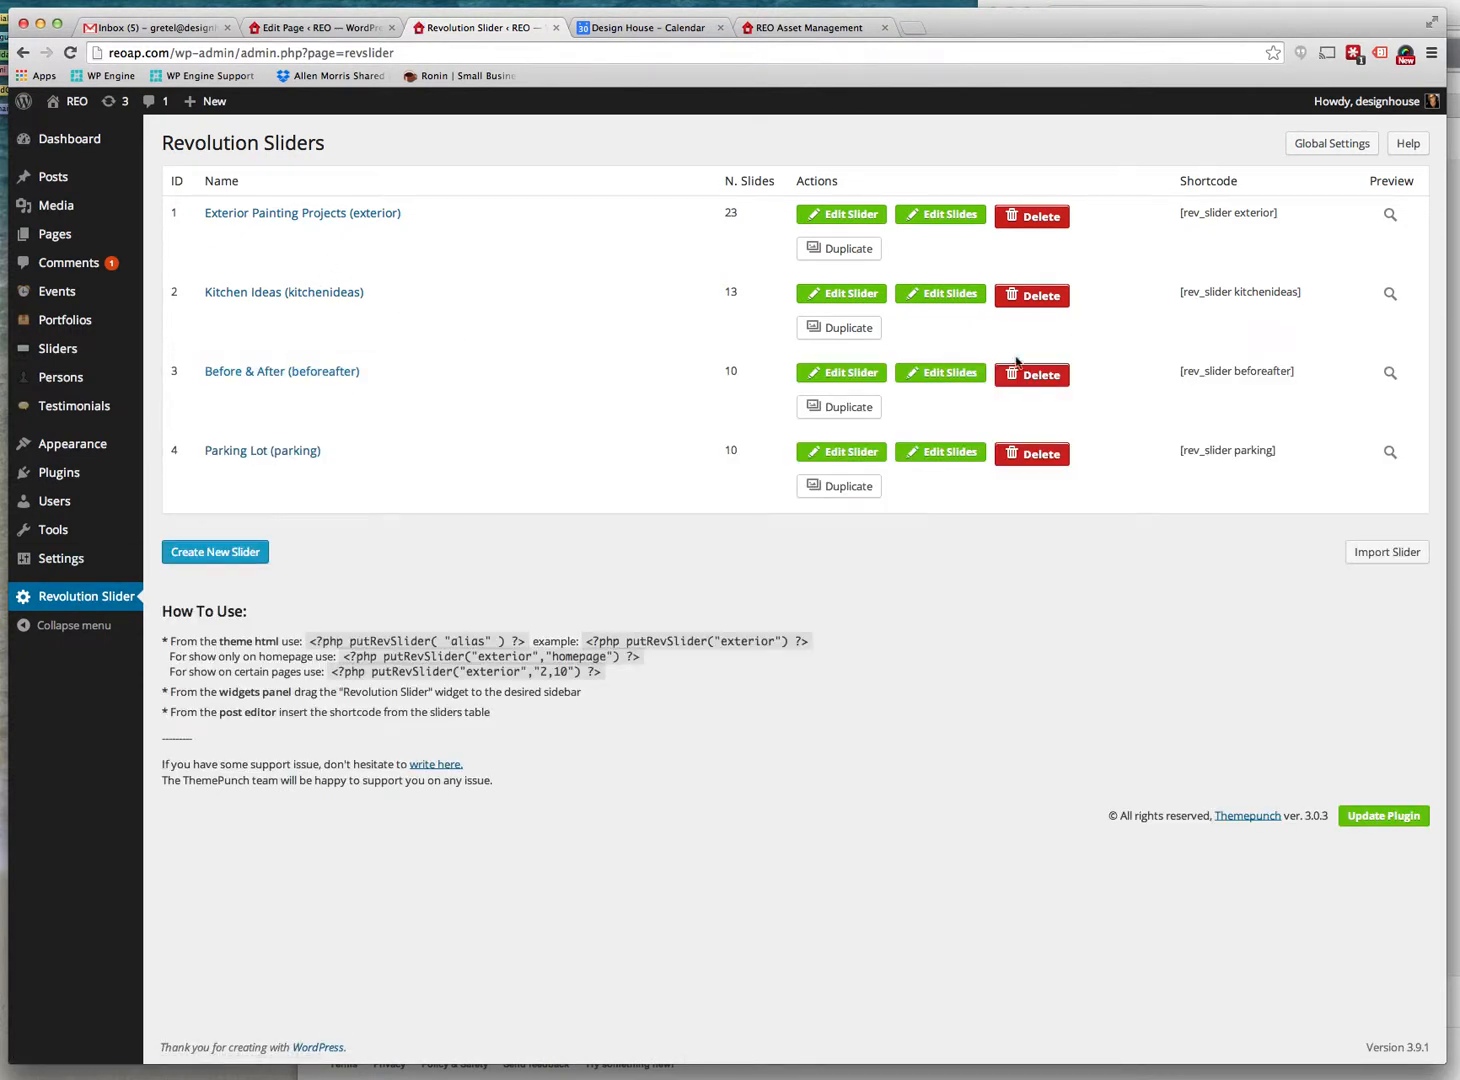
{"action": "left_click", "coordinate": [950, 376]}
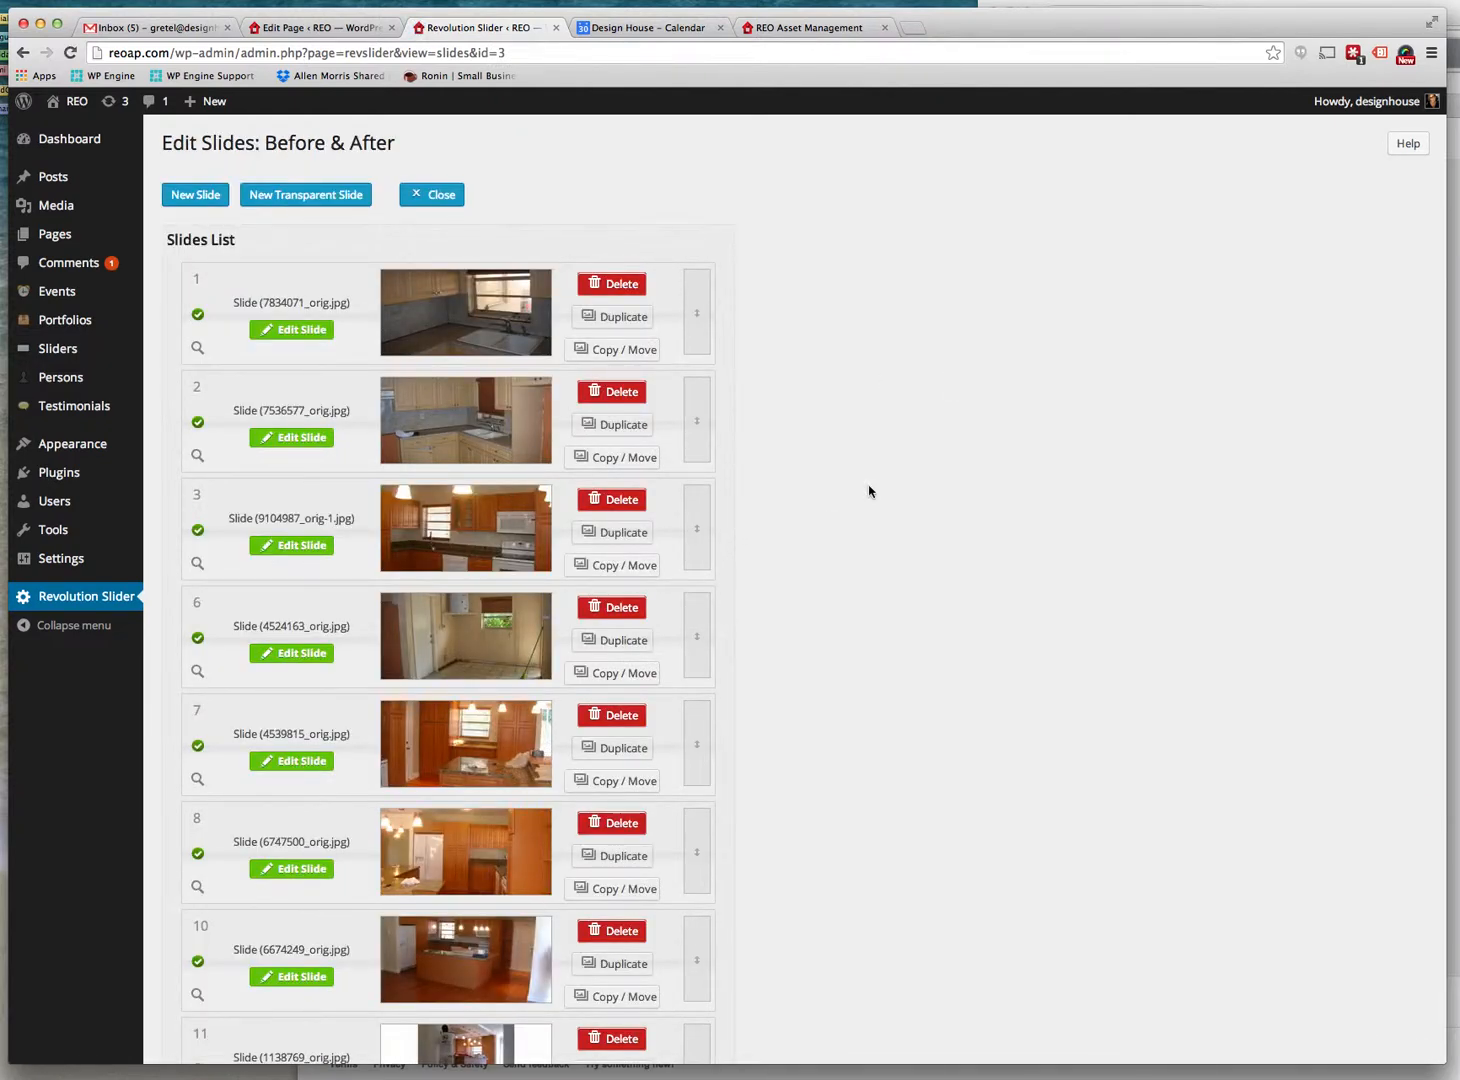
{"action": "scroll", "coordinate": [868, 491], "scroll_direction": "down", "scroll_amount": 5}
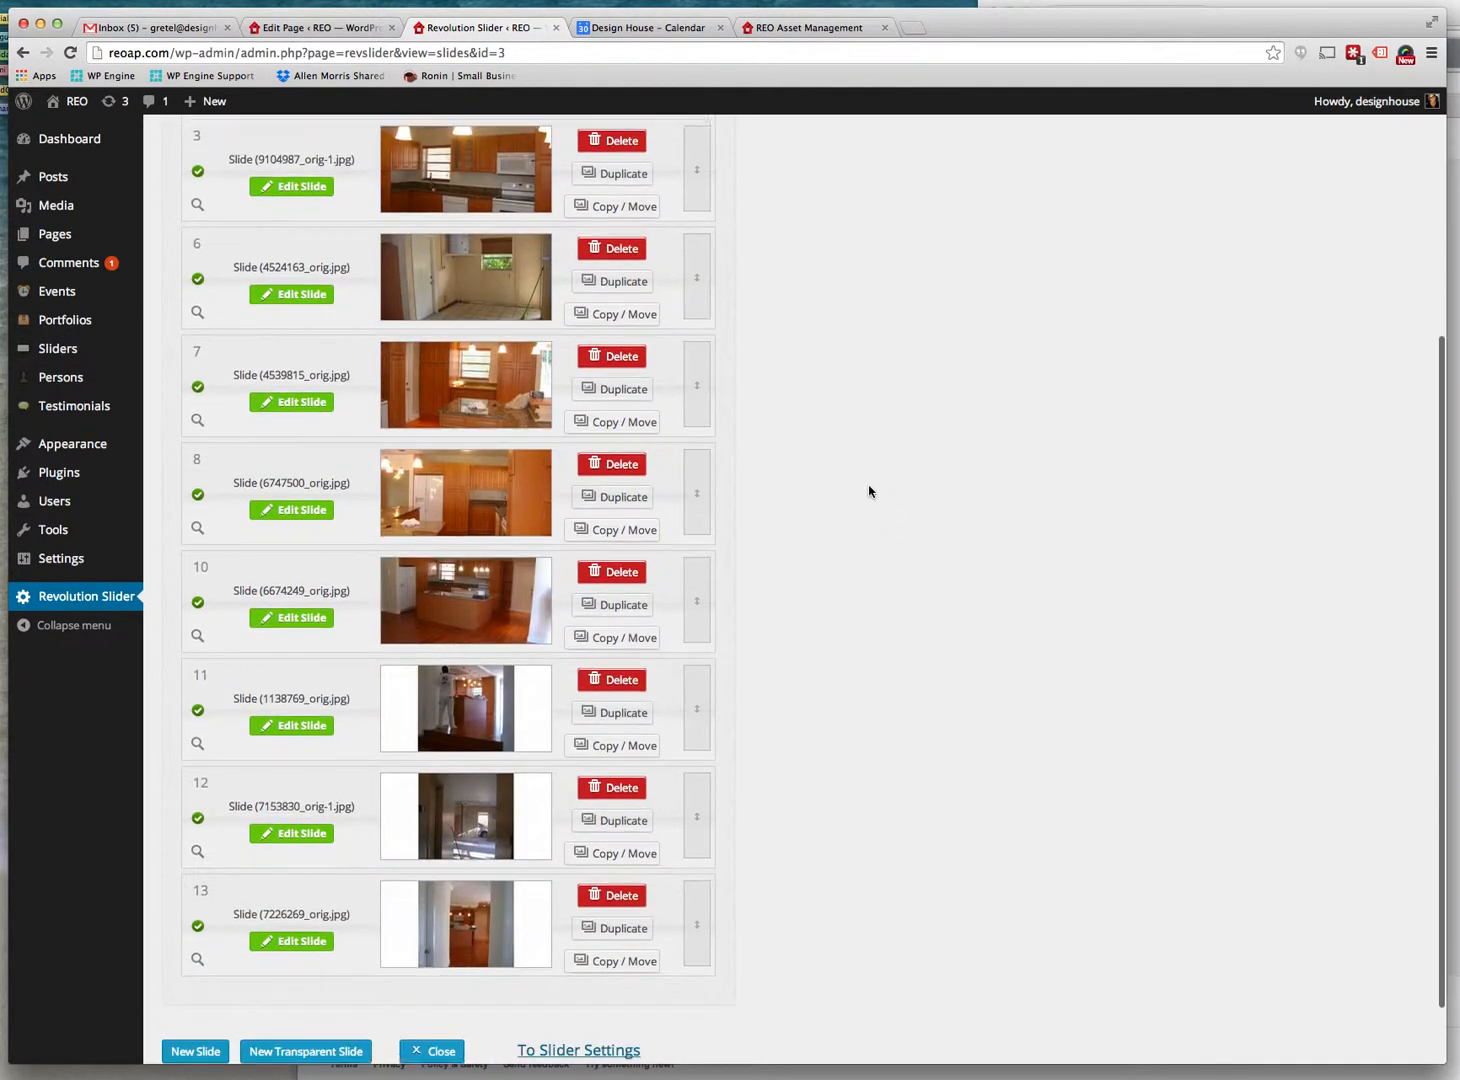
Open the first slide of the Before & After slider for editing and examine its general settings, background image and layer options
{"action": "scroll", "coordinate": [868, 491], "scroll_direction": "up", "scroll_amount": 5}
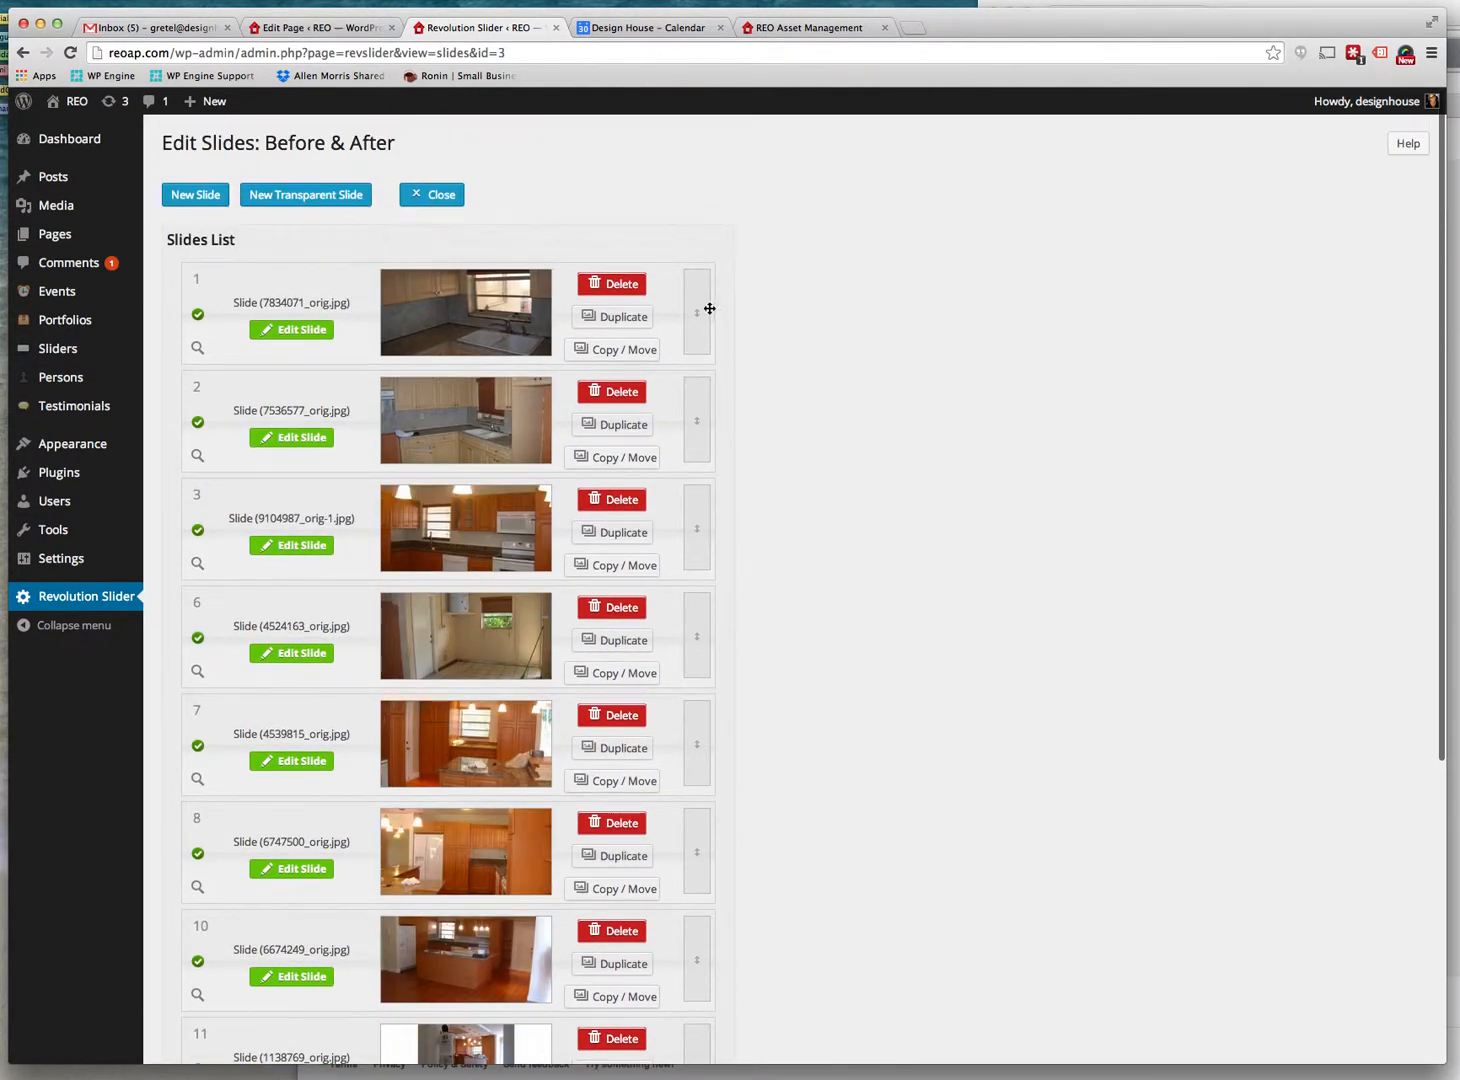
{"action": "mouse_move", "coordinate": [709, 308]}
{"action": "left_mouse_down"}
{"action": "mouse_move", "coordinate": [694, 433]}
{"action": "mouse_move", "coordinate": [691, 297]}
{"action": "mouse_move", "coordinate": [694, 313]}
{"action": "left_mouse_up"}
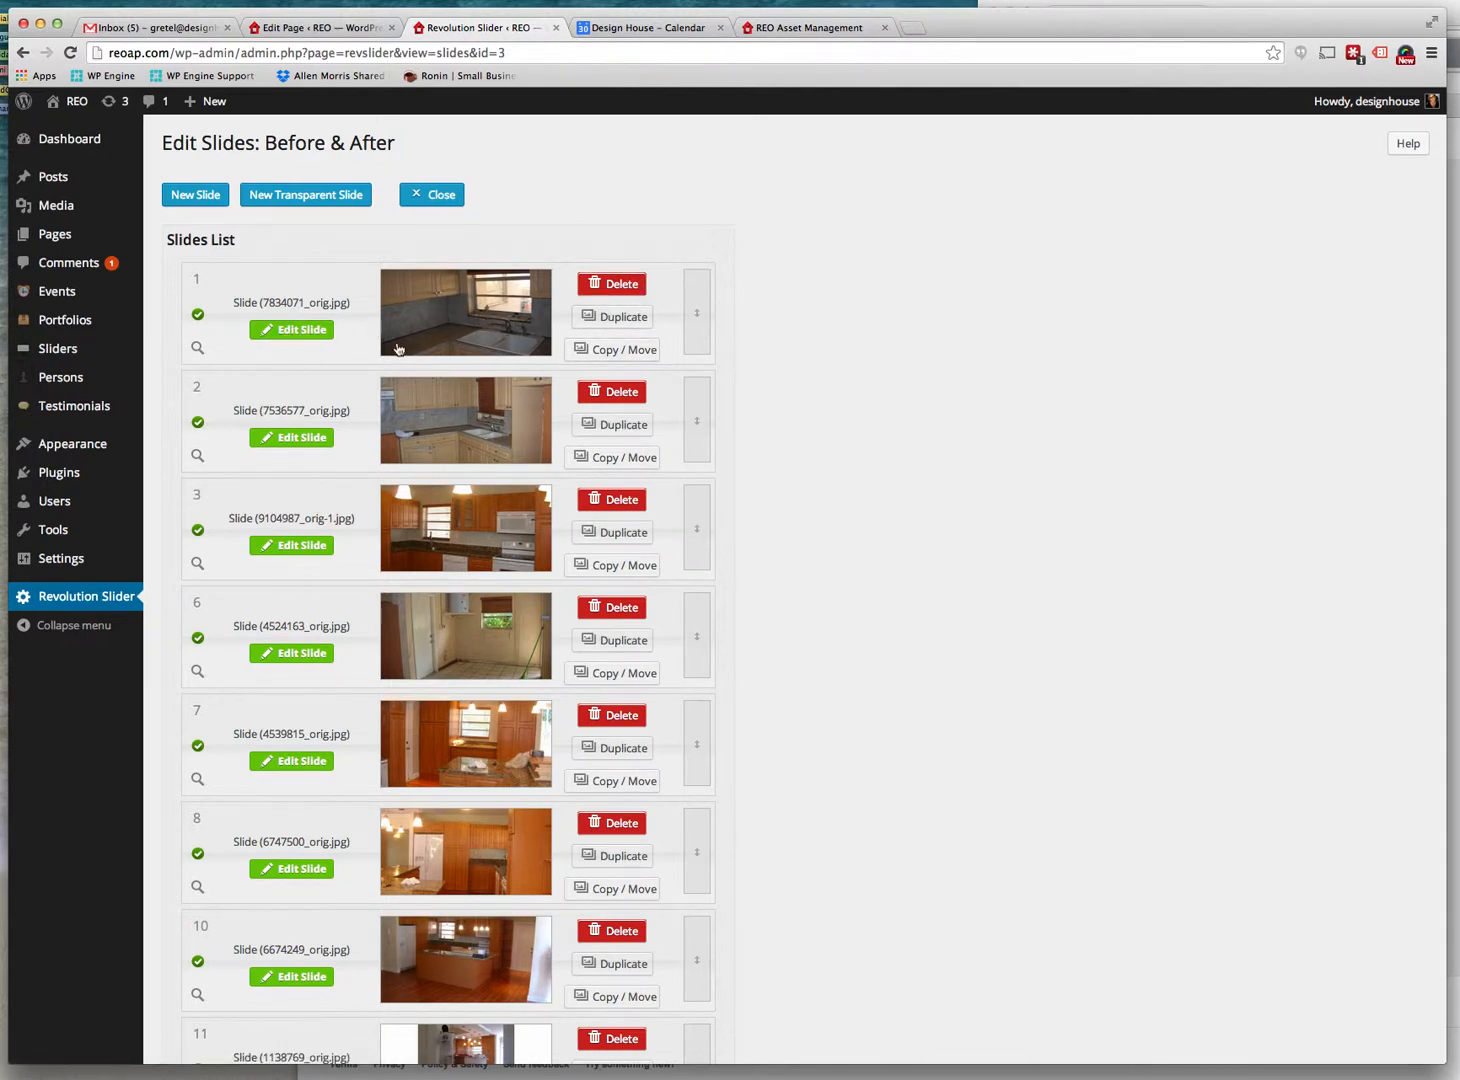
{"action": "left_click", "coordinate": [292, 330]}
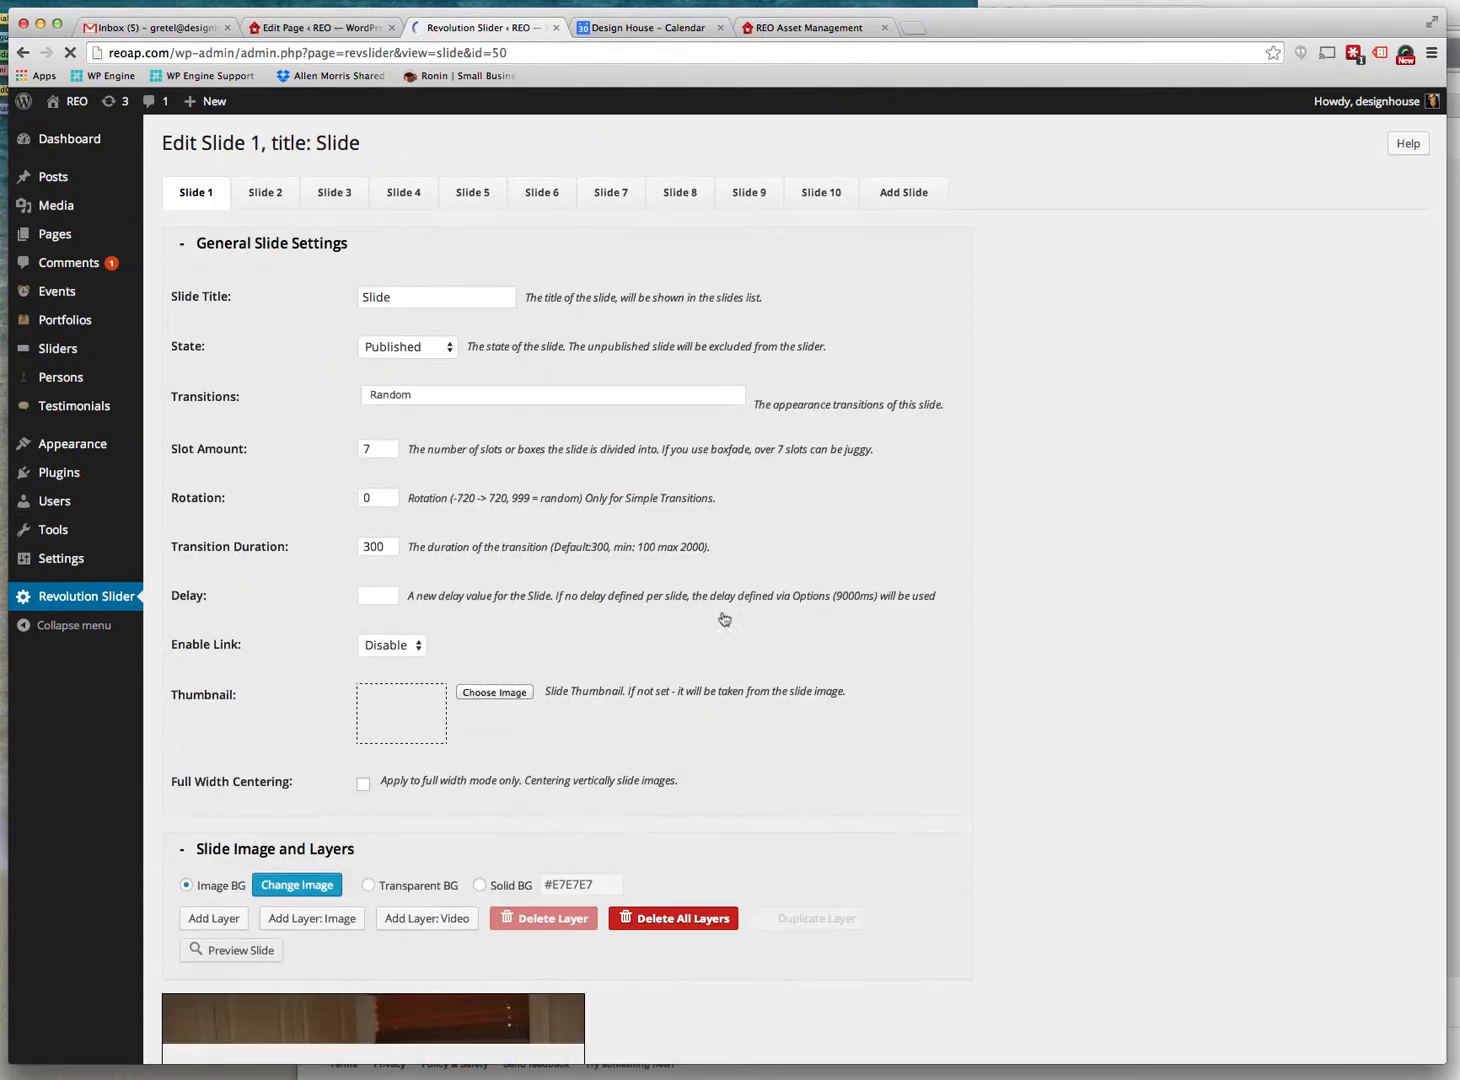
{"action": "scroll", "coordinate": [1024, 808], "scroll_direction": "down", "scroll_amount": 4}
{"action": "scroll", "coordinate": [1024, 808], "scroll_direction": "down", "scroll_amount": 4}
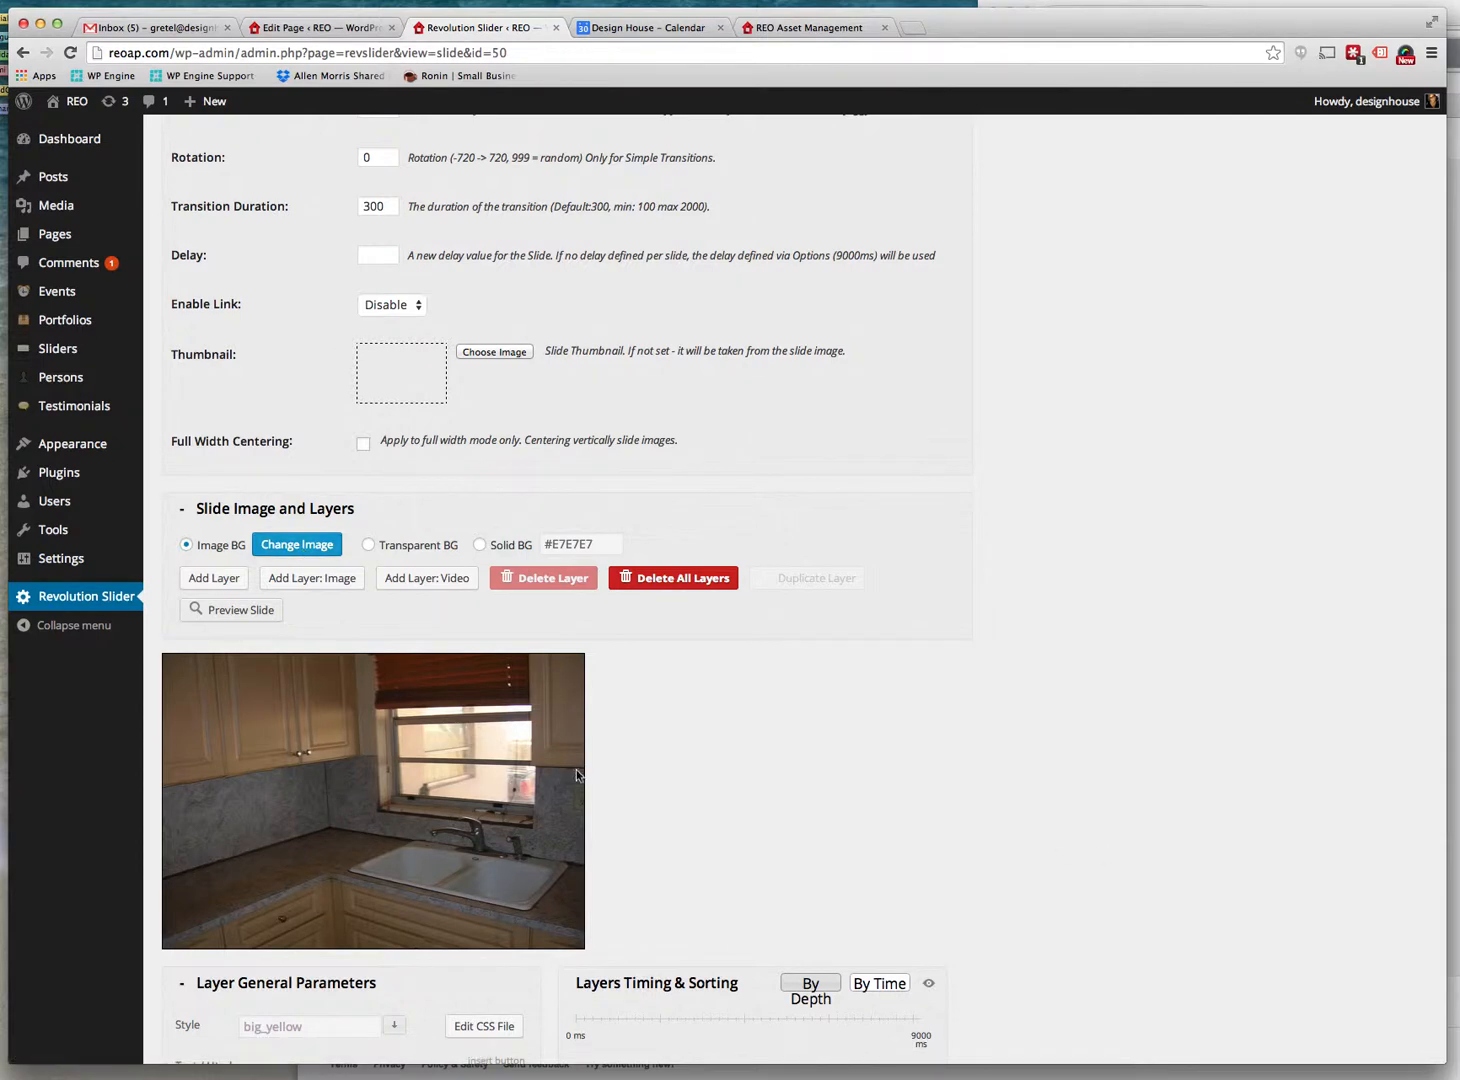
{"action": "scroll", "coordinate": [865, 797], "scroll_direction": "down", "scroll_amount": 3}
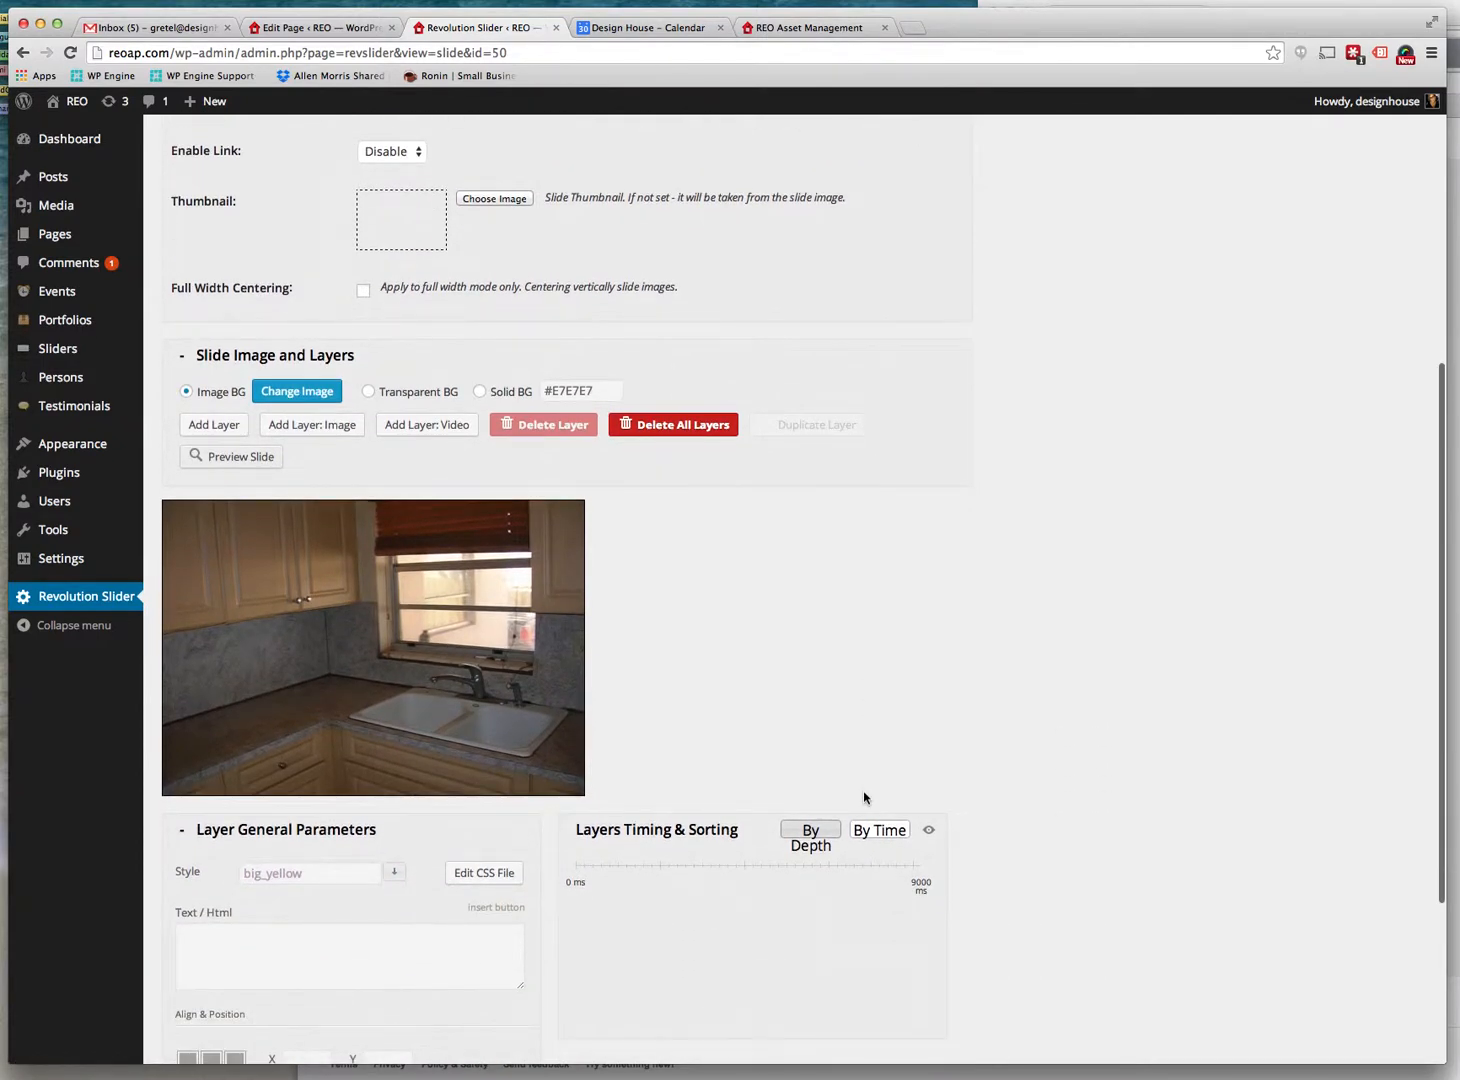
{"action": "scroll", "coordinate": [865, 797], "scroll_direction": "down", "scroll_amount": 1}
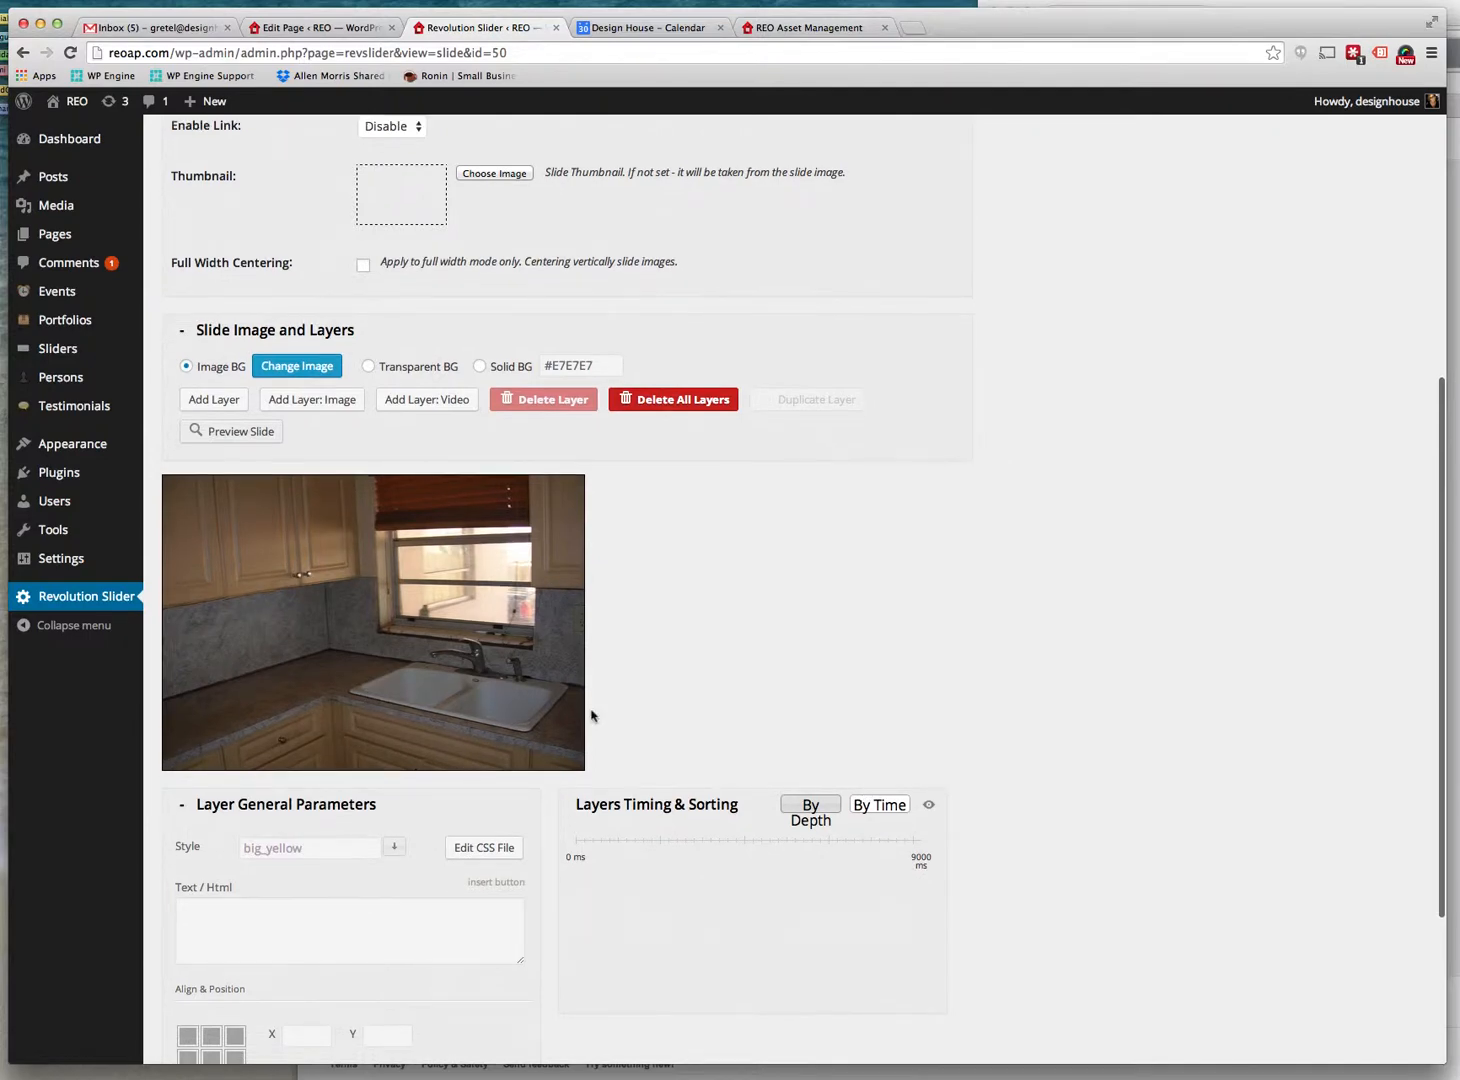
{"action": "scroll", "coordinate": [590, 711], "scroll_direction": "up", "scroll_amount": 10}
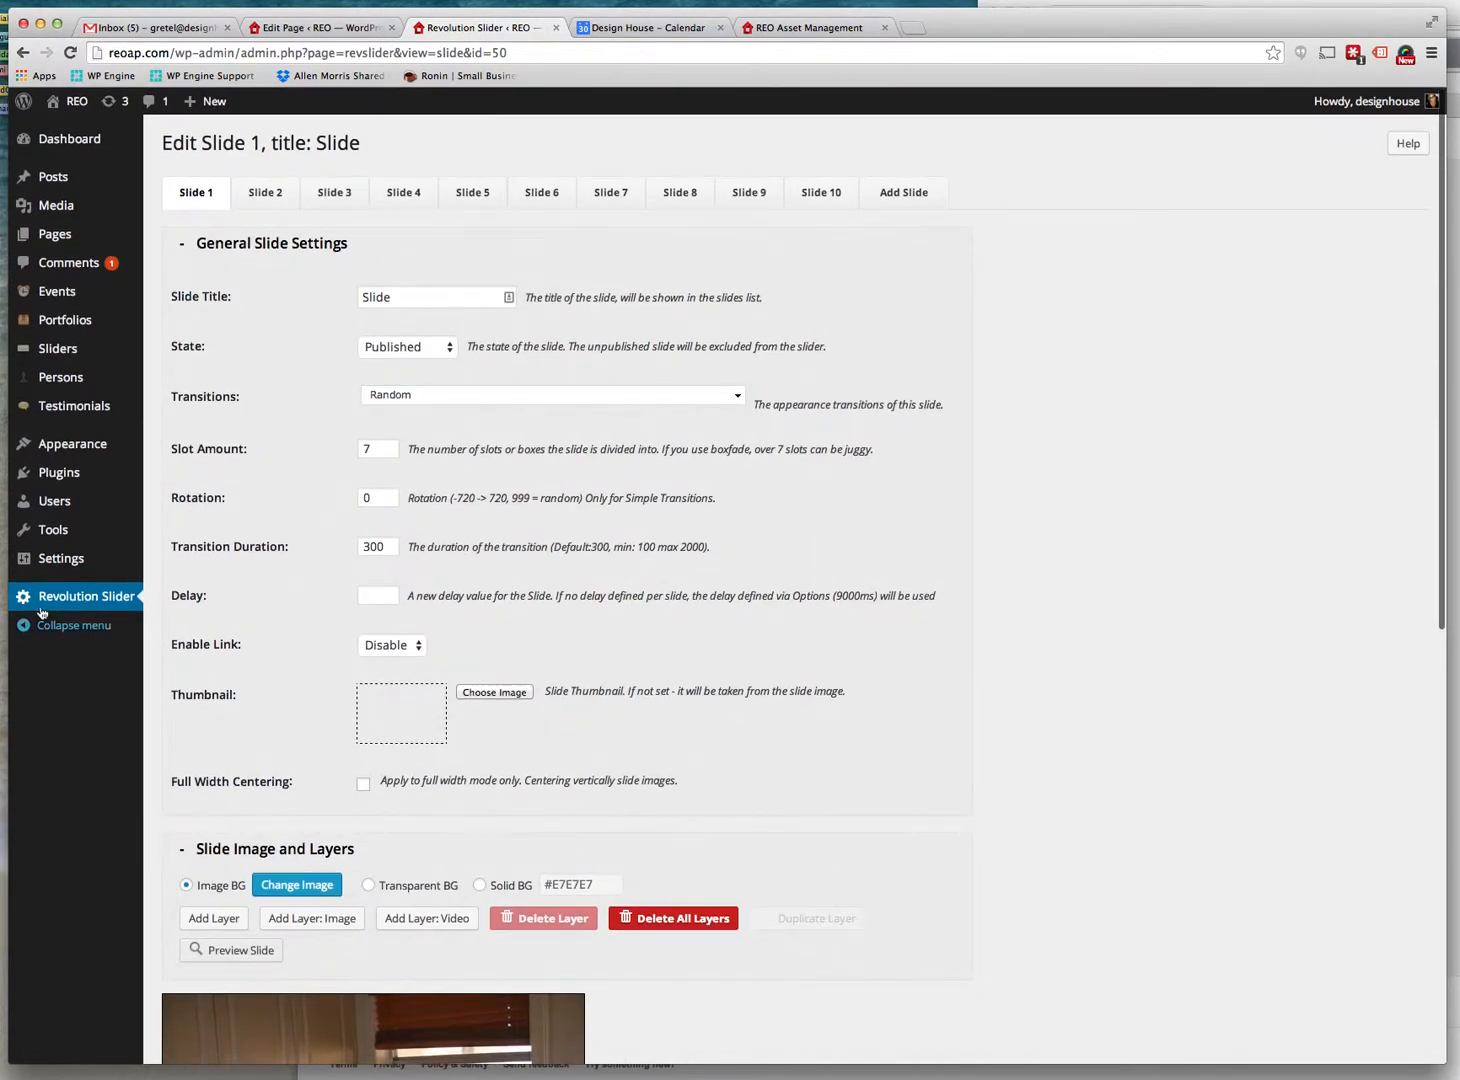
Return to the Revolution Sliders list and open the main settings of the Before & After slider
{"action": "left_click", "coordinate": [108, 598]}
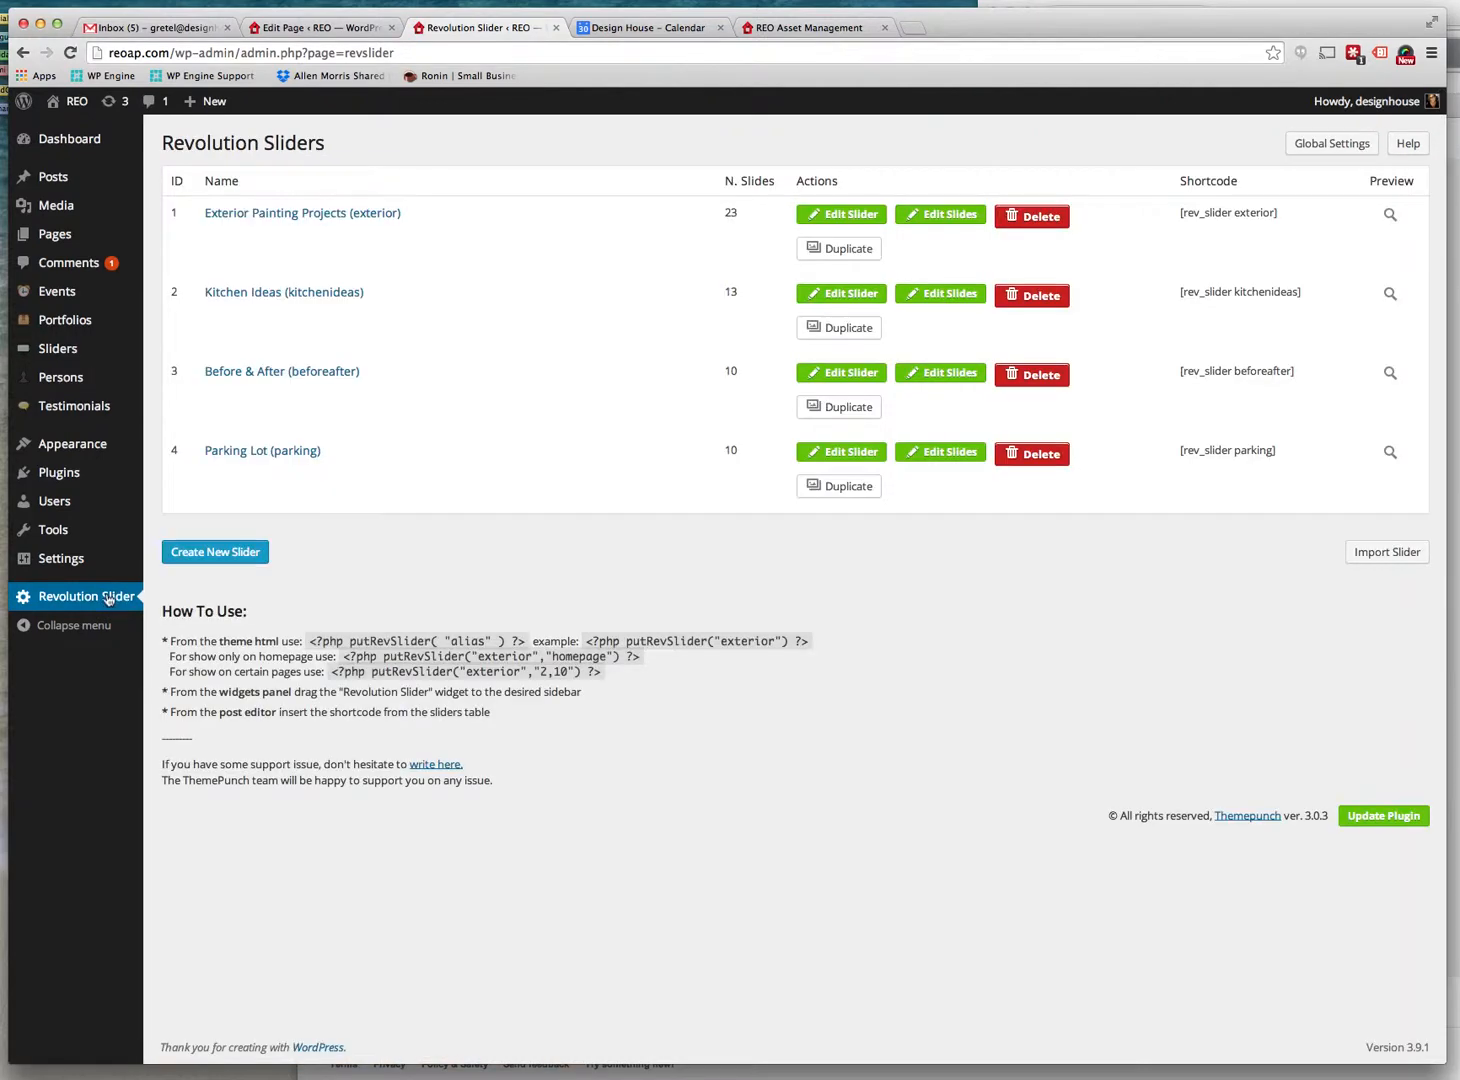
{"action": "left_click", "coordinate": [845, 374]}
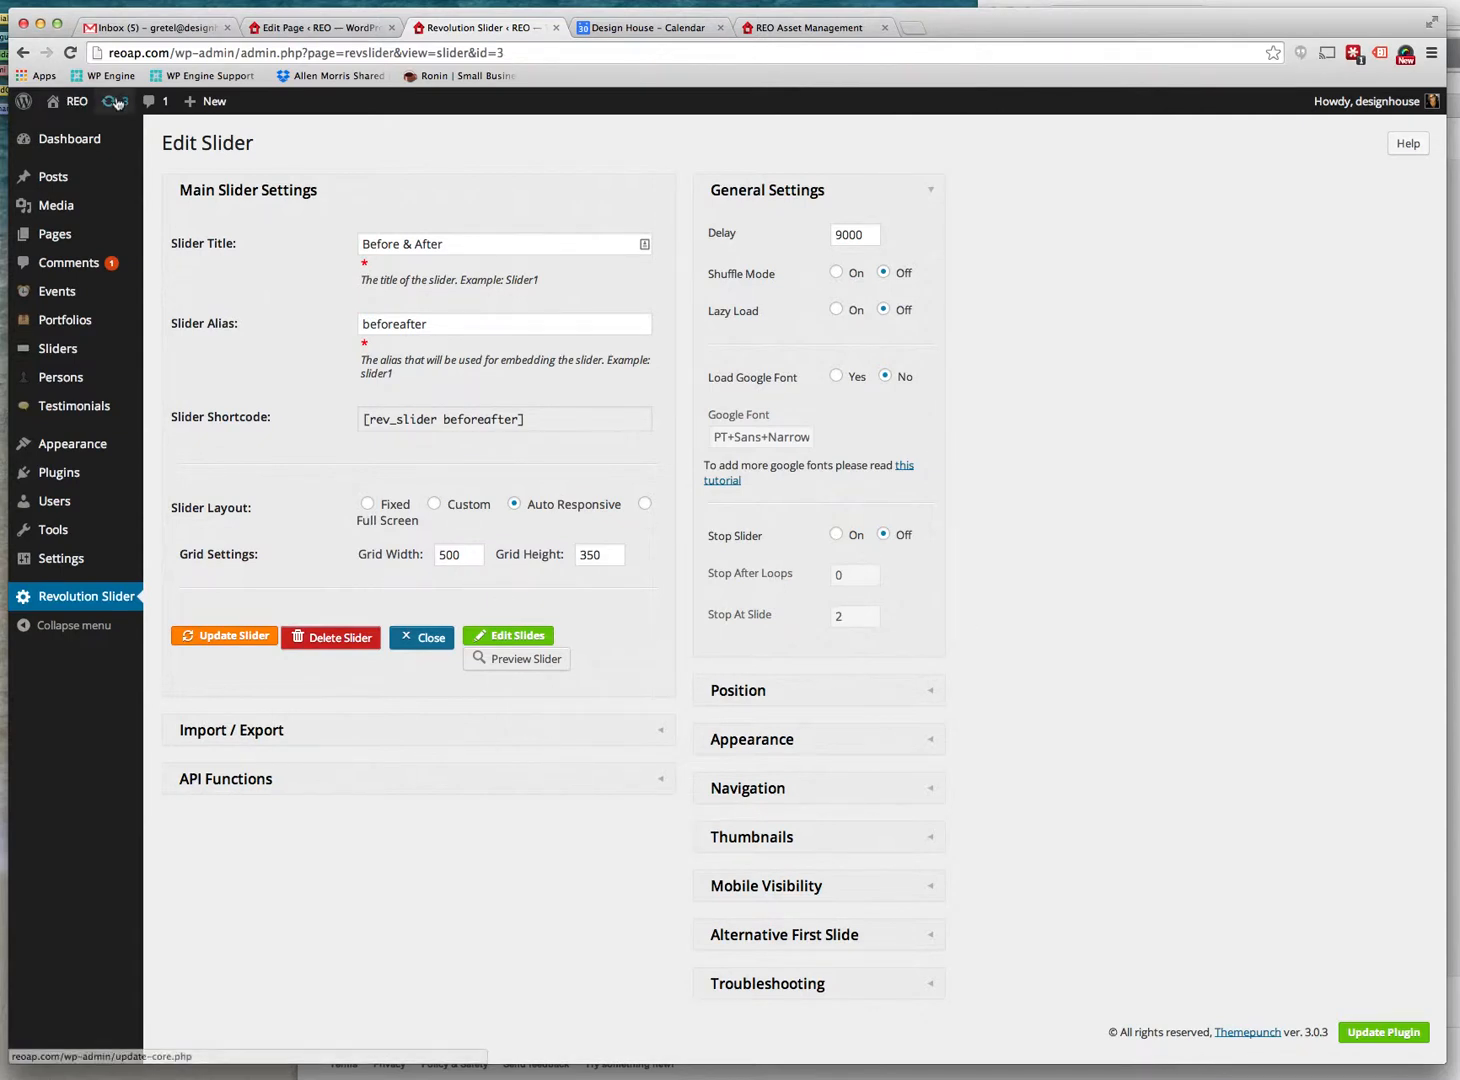
Visit the live site's Exterior Painting and Kitchen & Bathroom service pages and examine their text and image sliders
{"action": "mouse_move", "coordinate": [77, 104]}
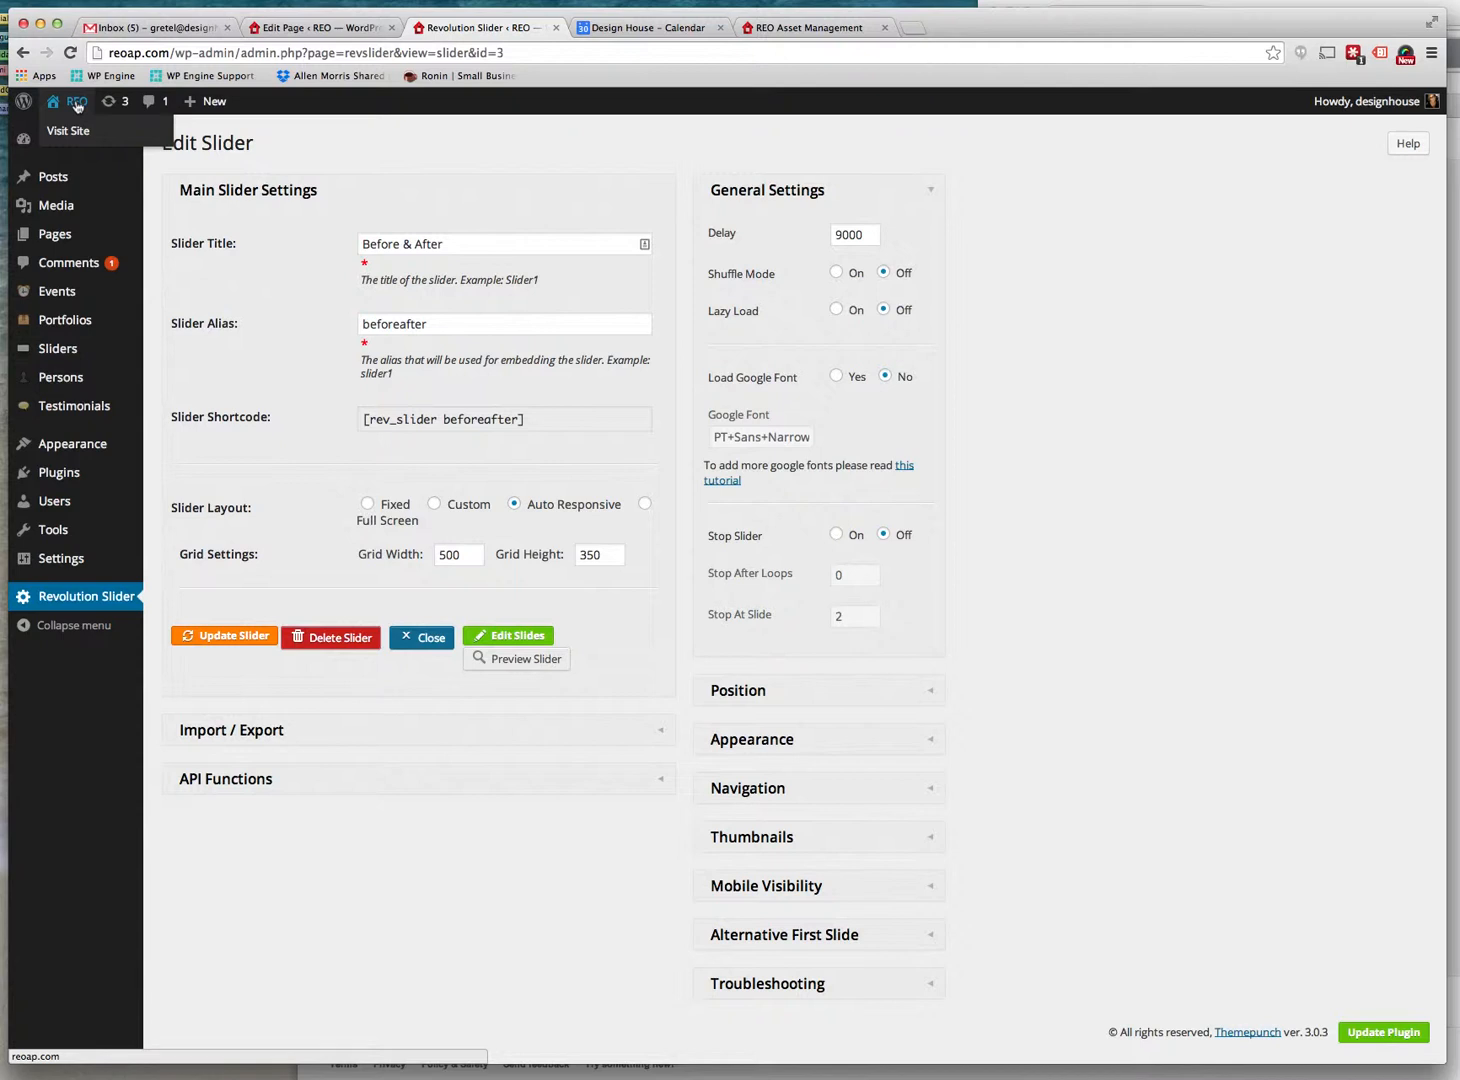
{"action": "left_click", "coordinate": [77, 104]}
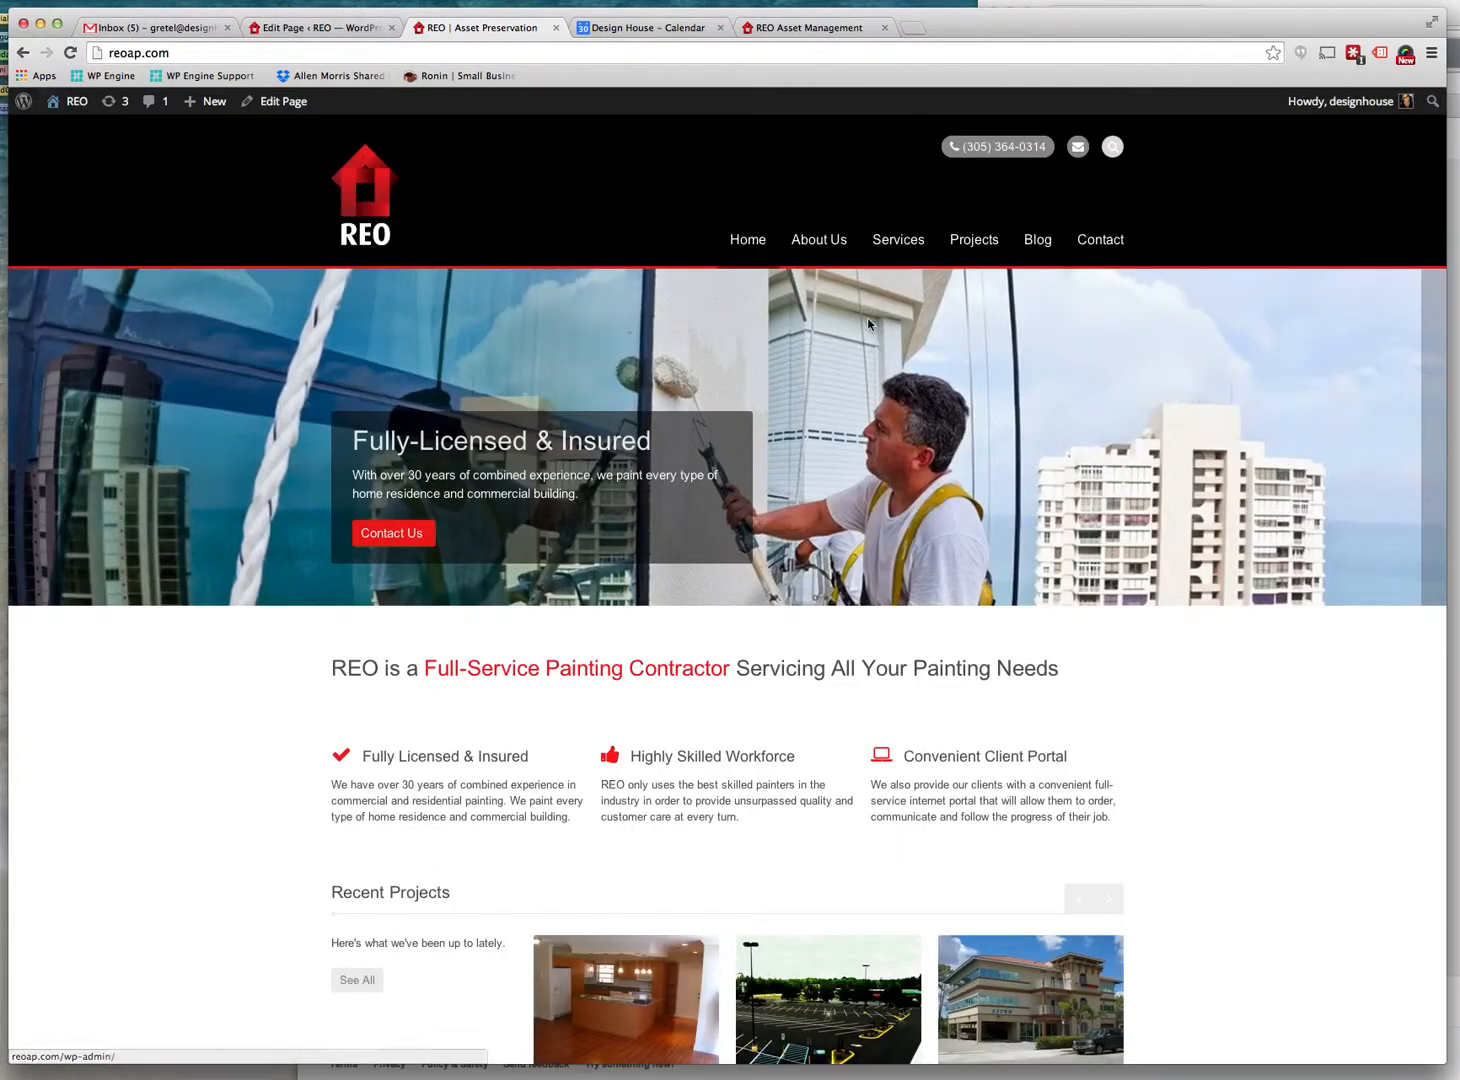
{"action": "mouse_move", "coordinate": [897, 264]}
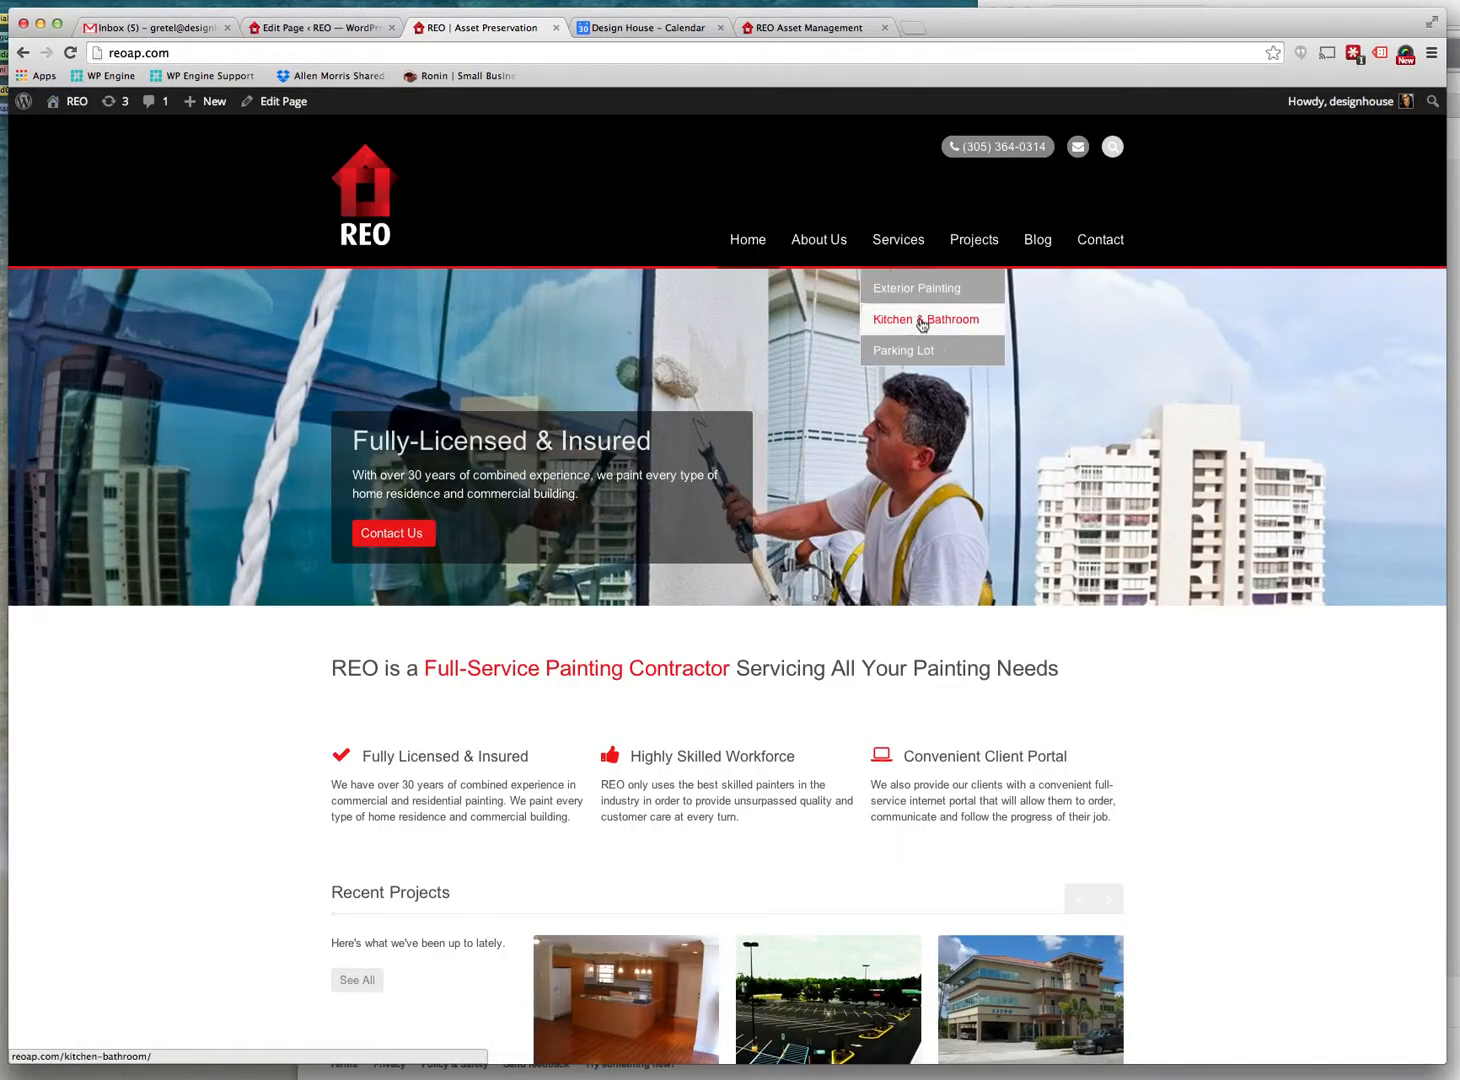
{"action": "left_click", "coordinate": [911, 290]}
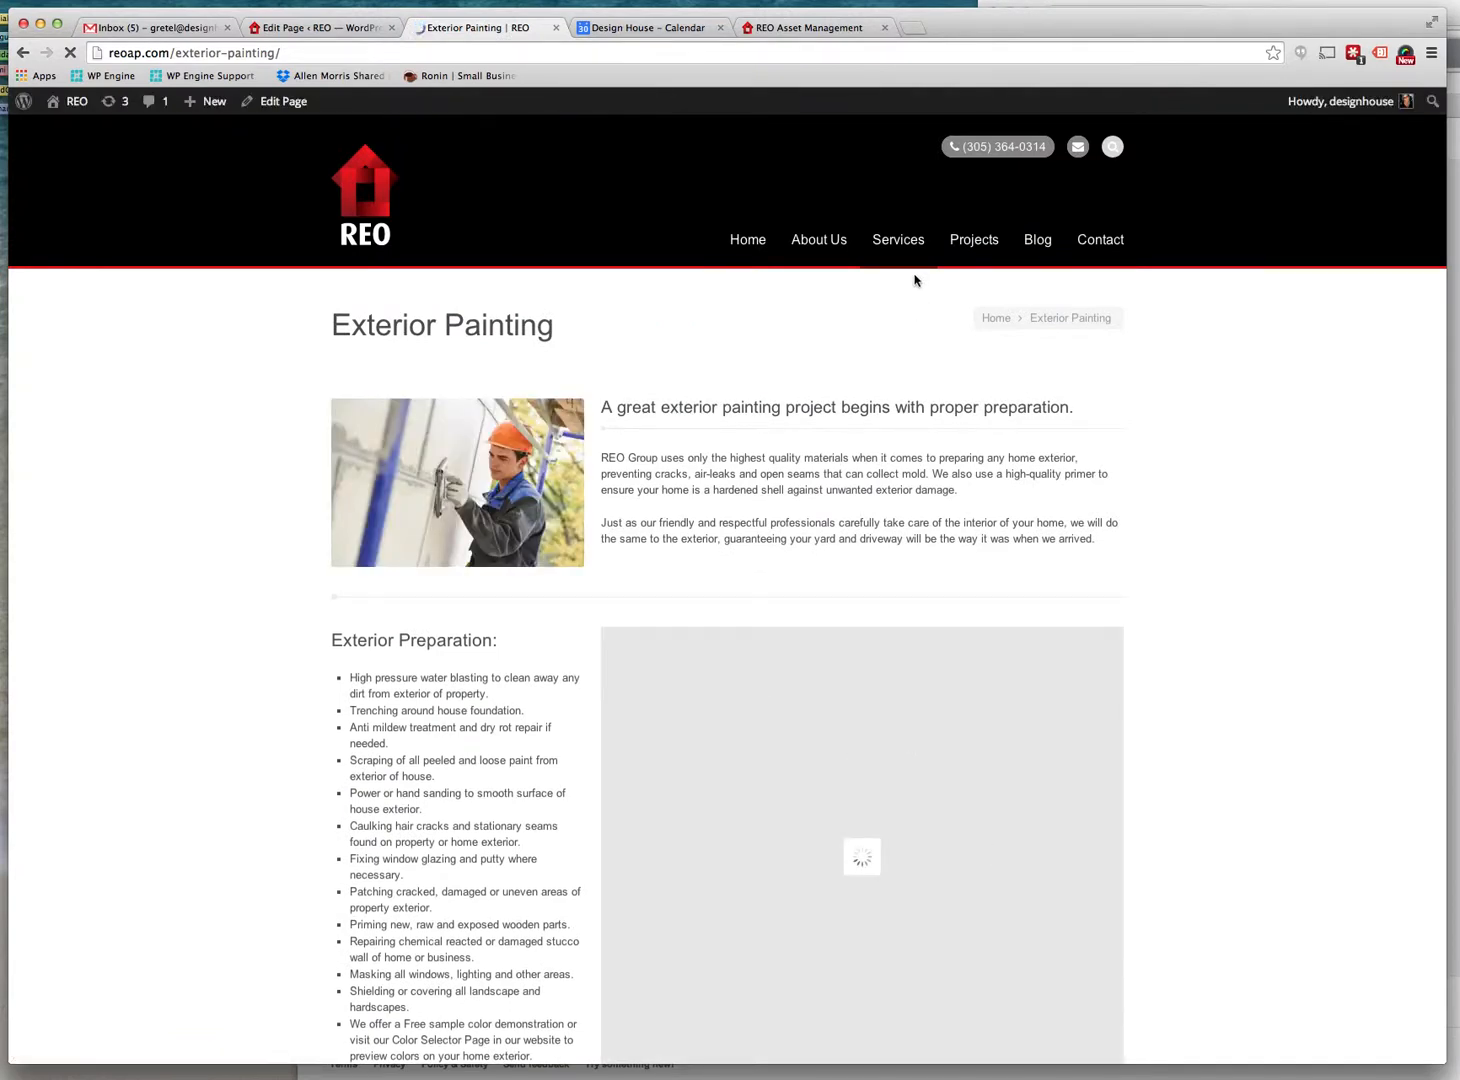
{"action": "mouse_move", "coordinate": [904, 241]}
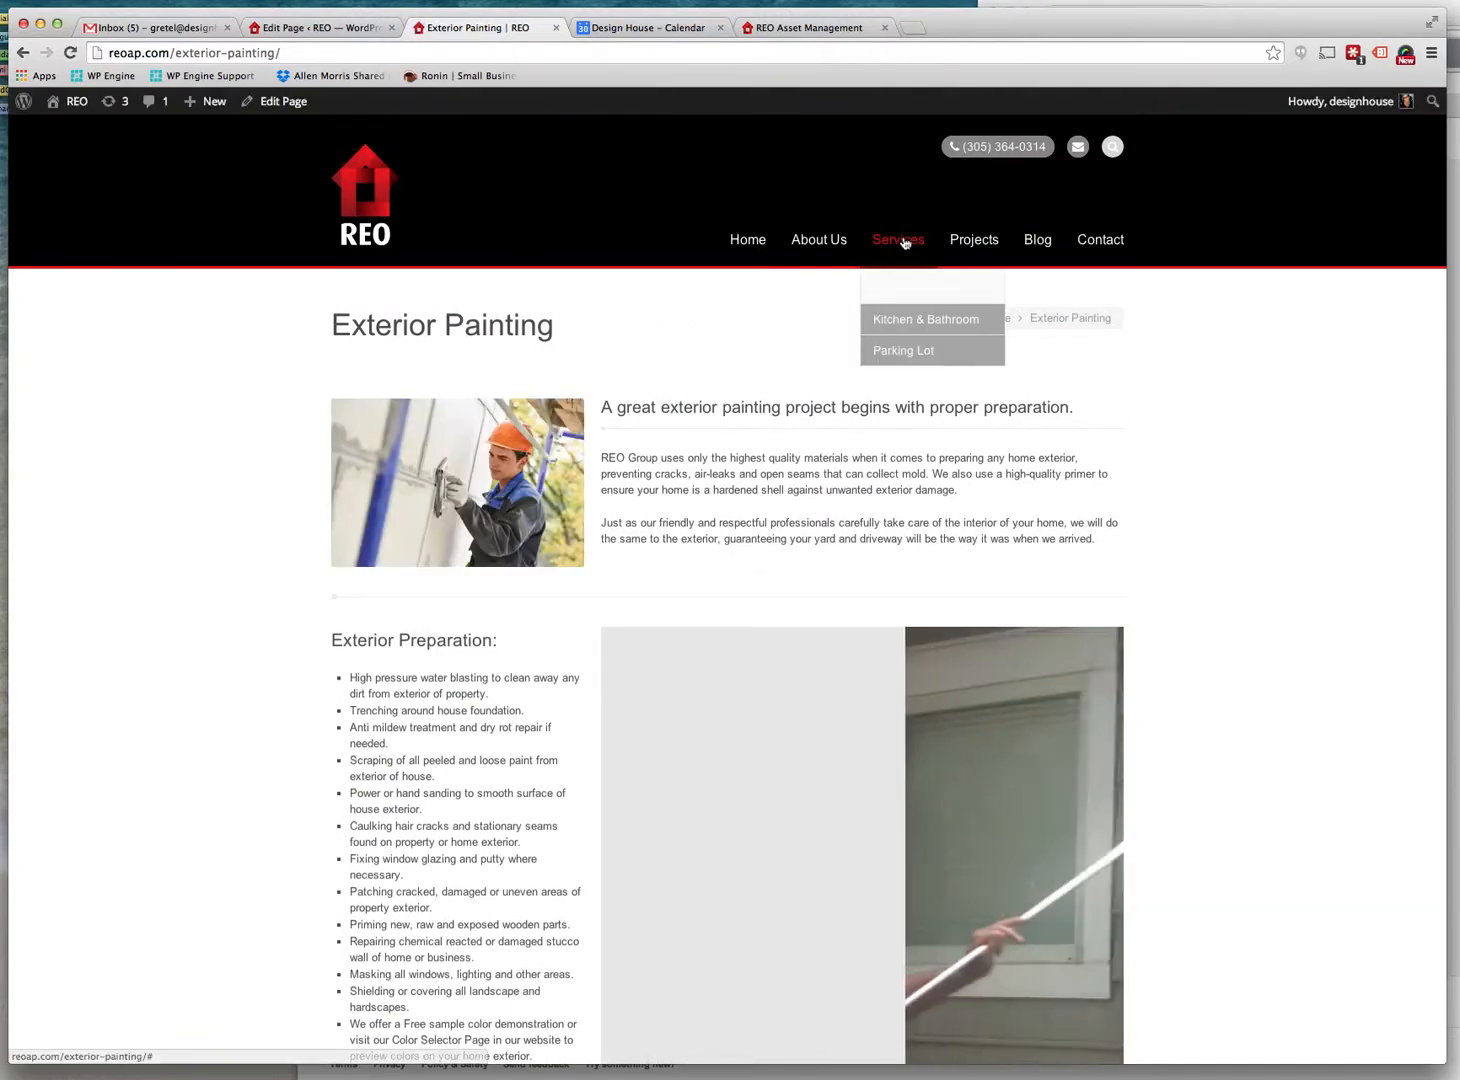
{"action": "left_click", "coordinate": [903, 329]}
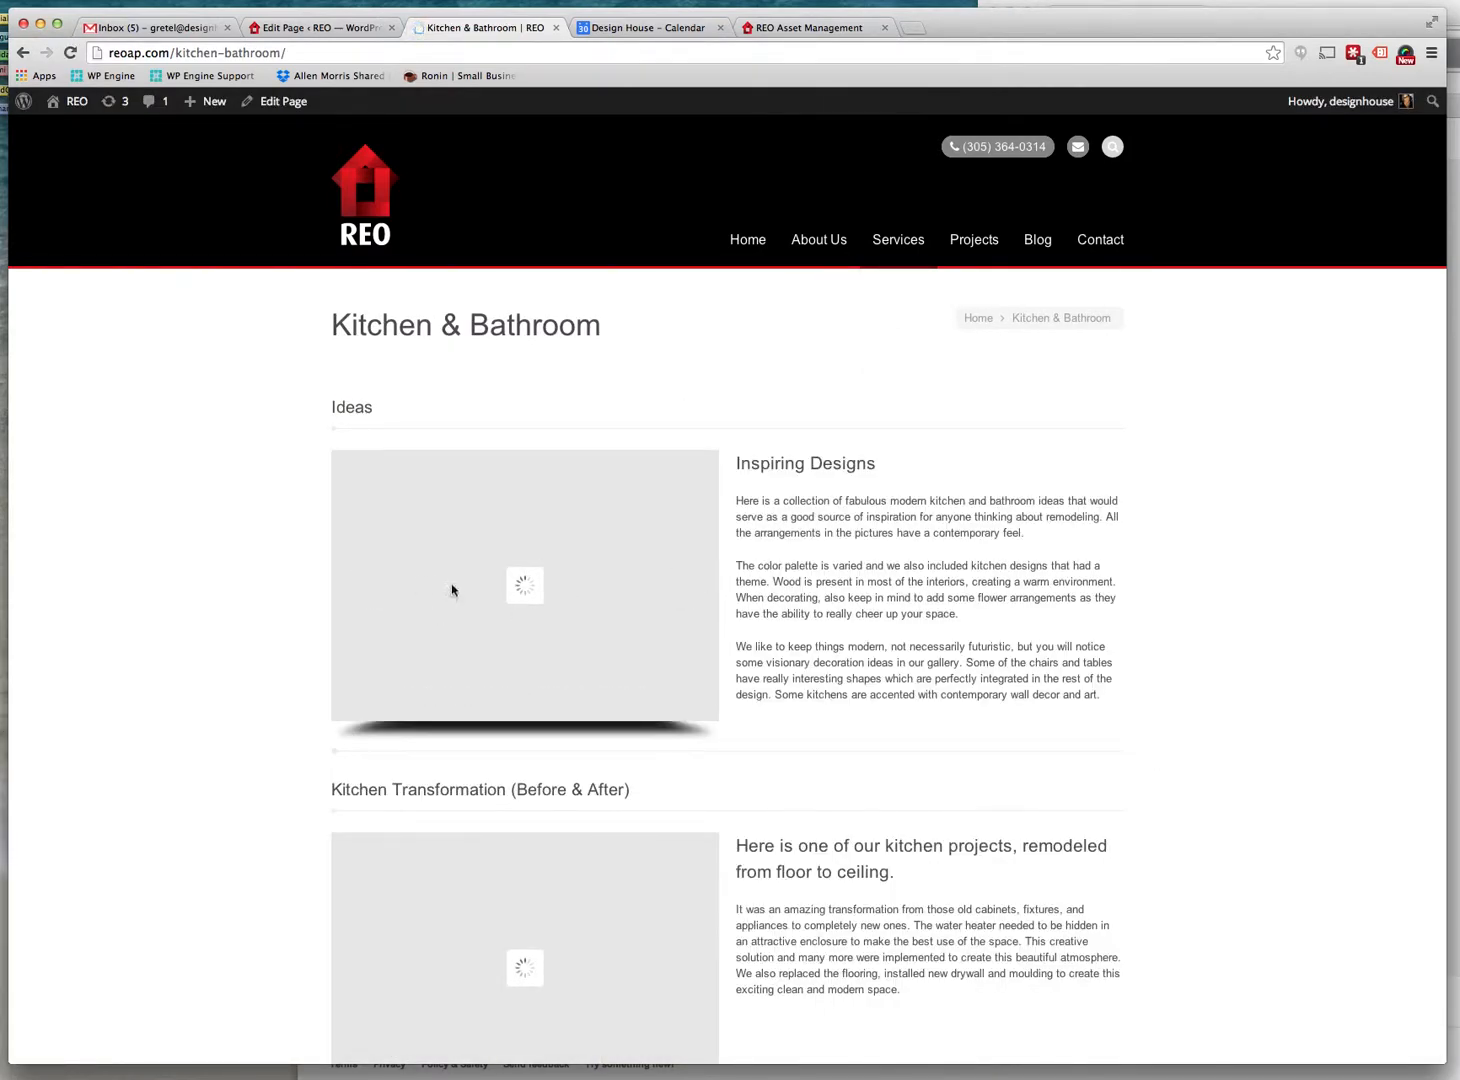
{"action": "scroll", "coordinate": [249, 631], "scroll_direction": "down", "scroll_amount": 3}
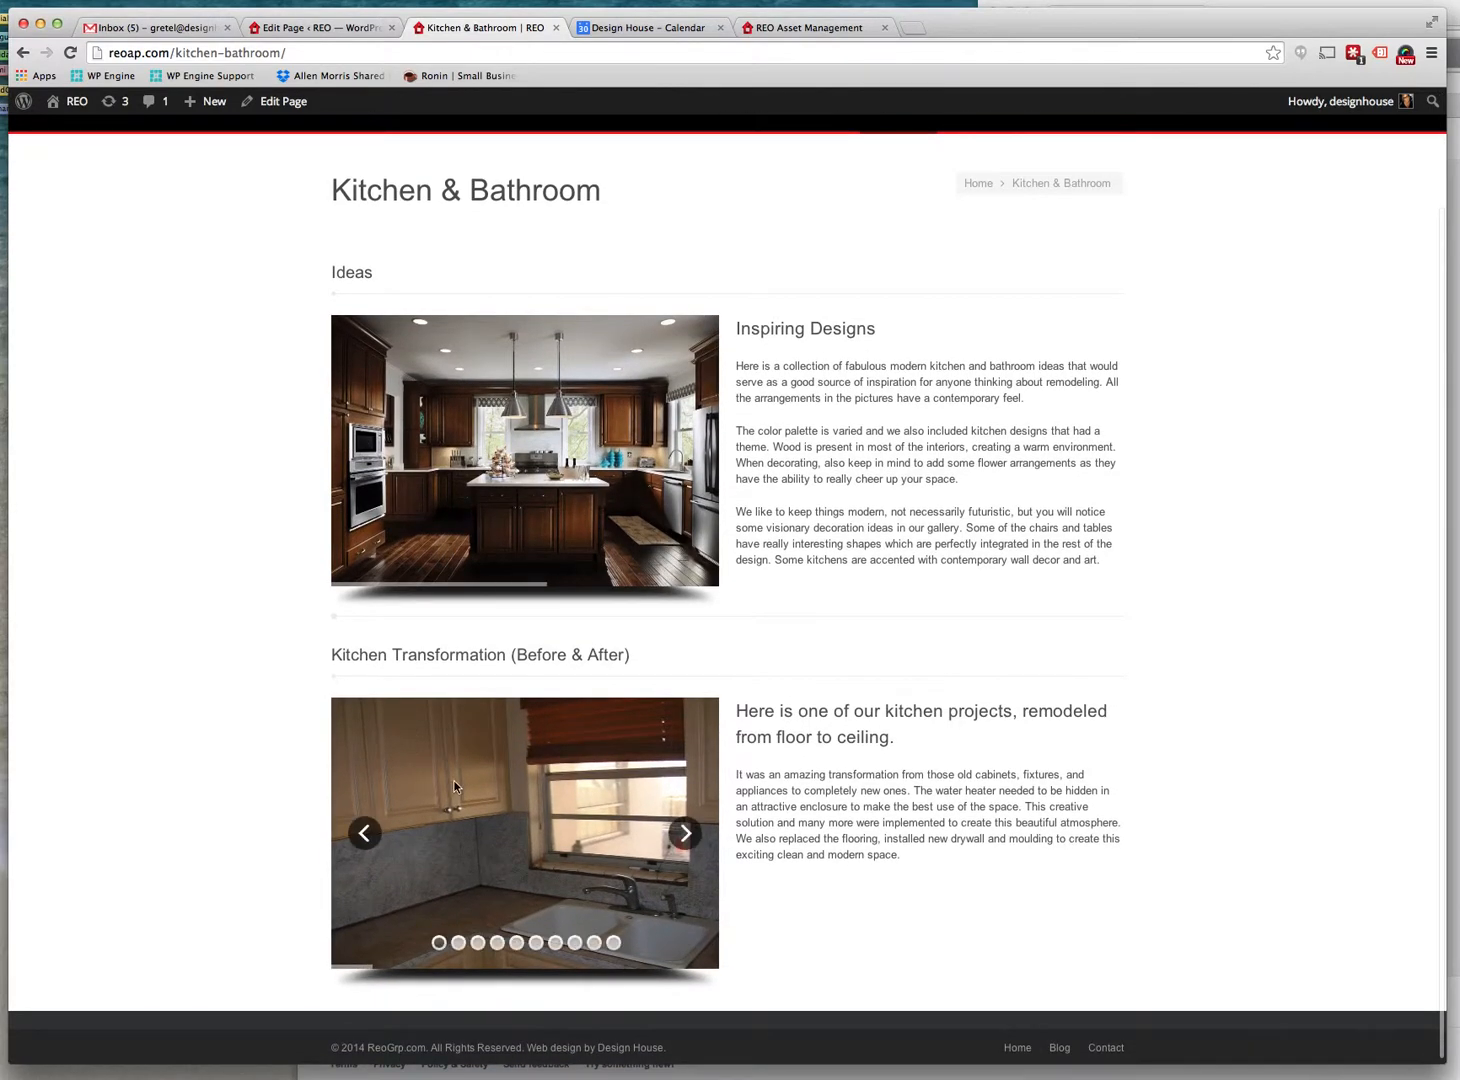
{"action": "scroll", "coordinate": [1183, 571], "scroll_direction": "up", "scroll_amount": 2}
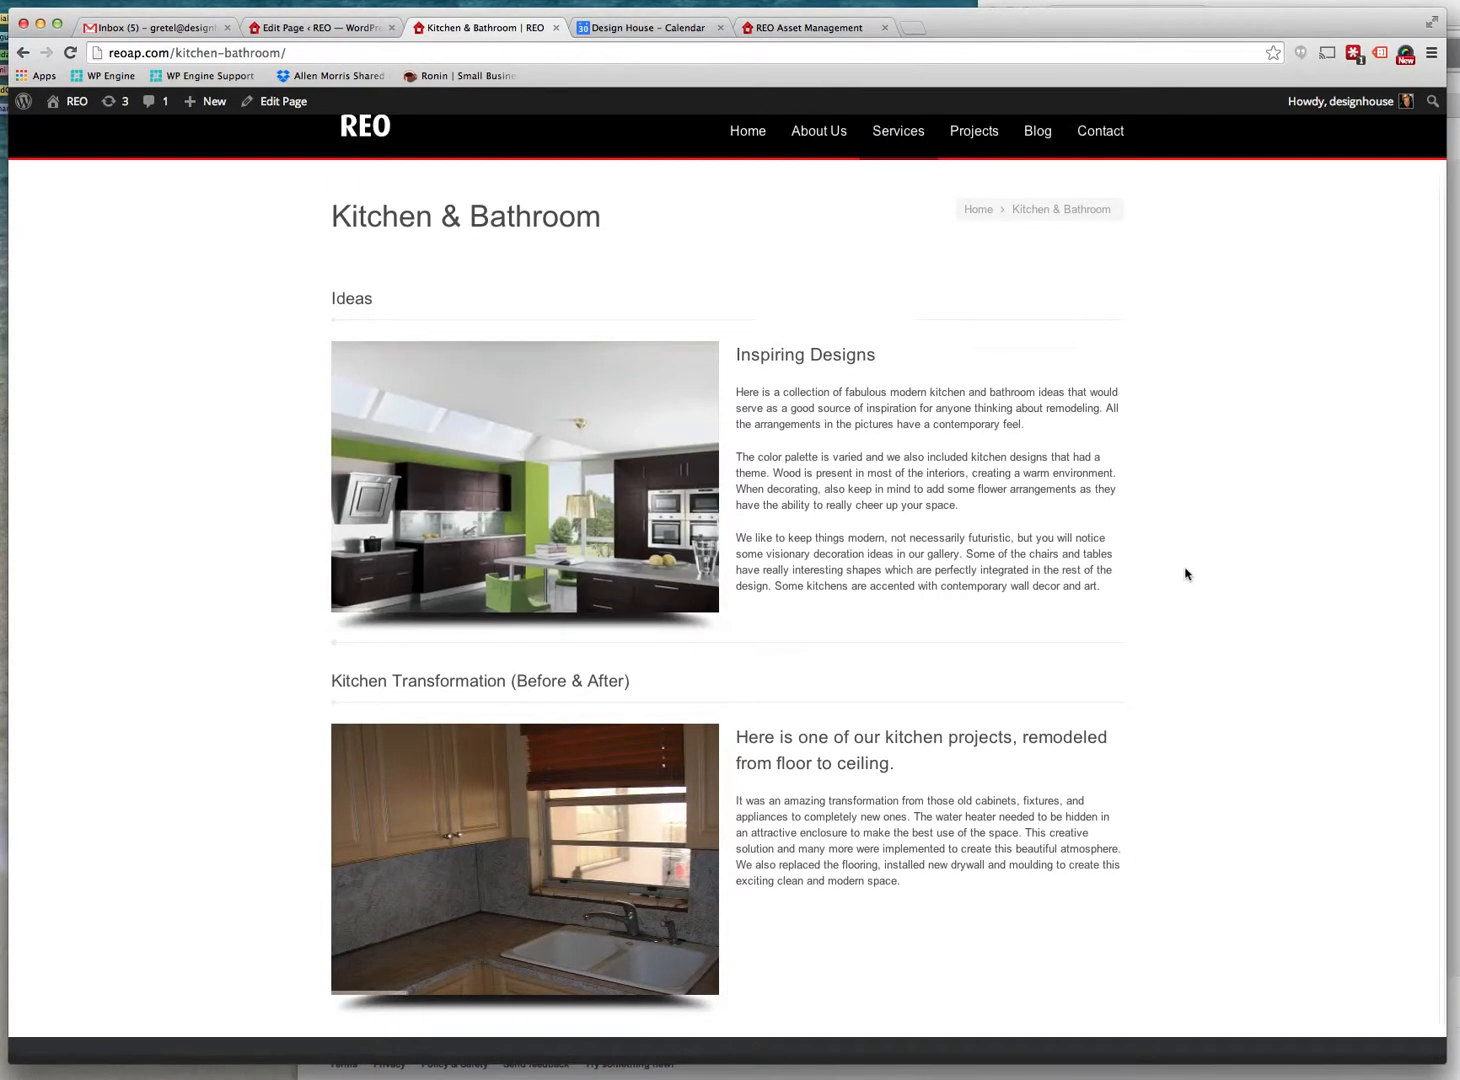
{"action": "scroll", "coordinate": [1184, 573], "scroll_direction": "up", "scroll_amount": 1}
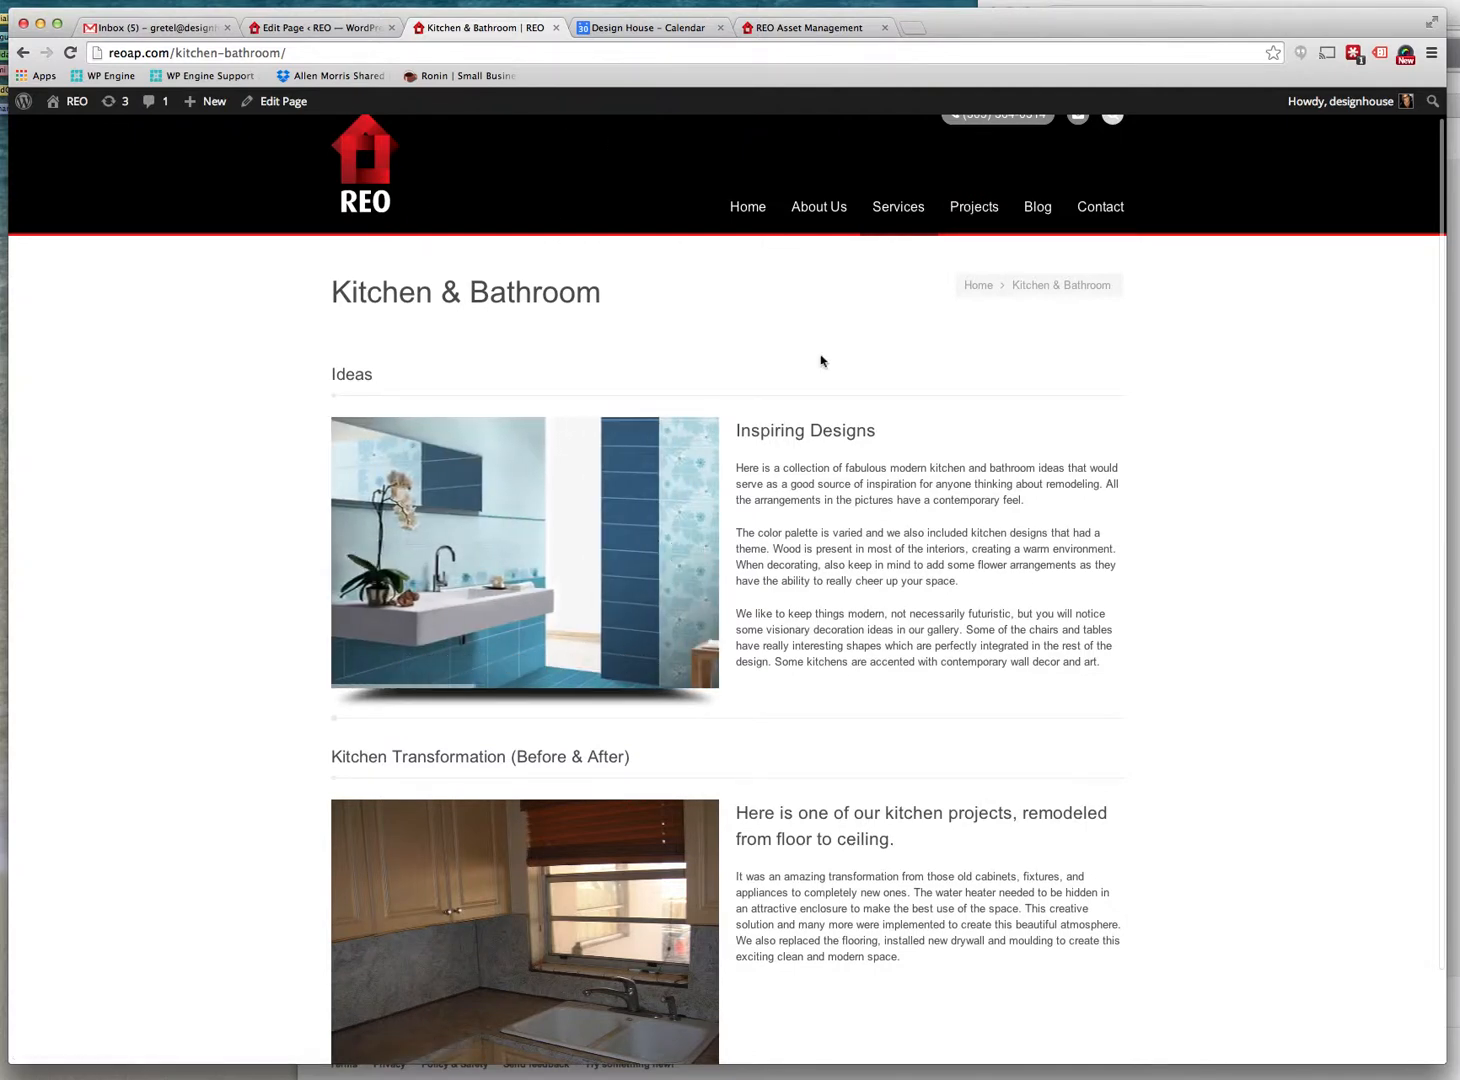
Open the Kitchen & Bathroom page for editing and expand its Column - Ideas stack to examine the slider shortcode and text
{"action": "left_click", "coordinate": [282, 102]}
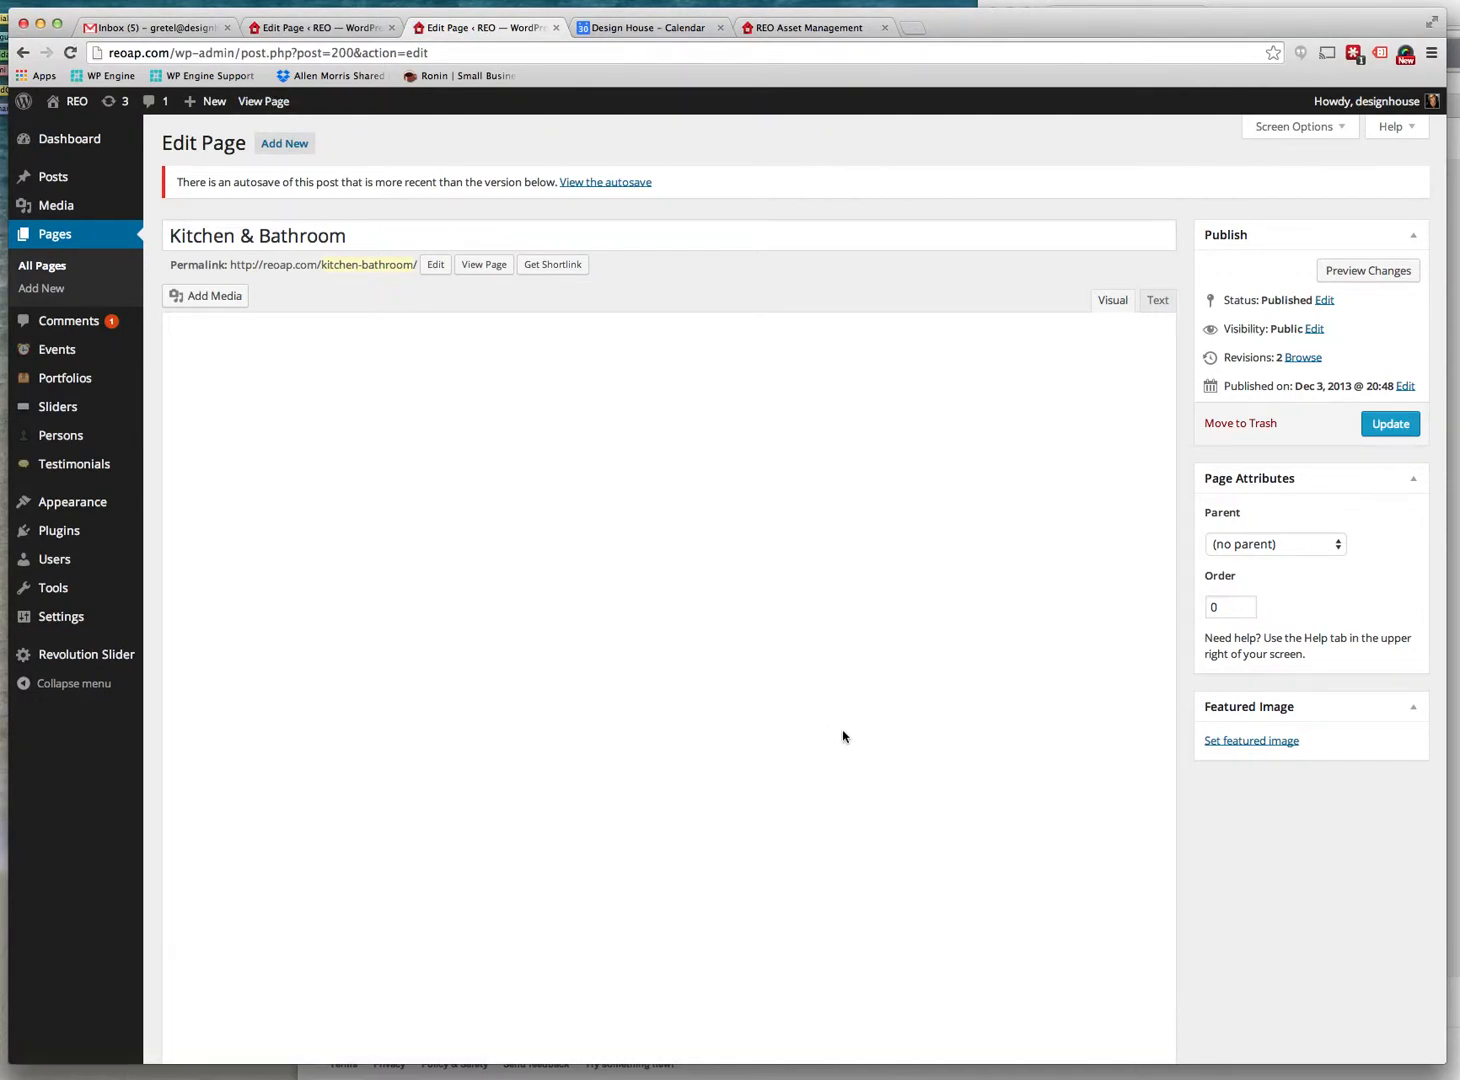
{"action": "scroll", "coordinate": [843, 737], "scroll_direction": "down", "scroll_amount": 7}
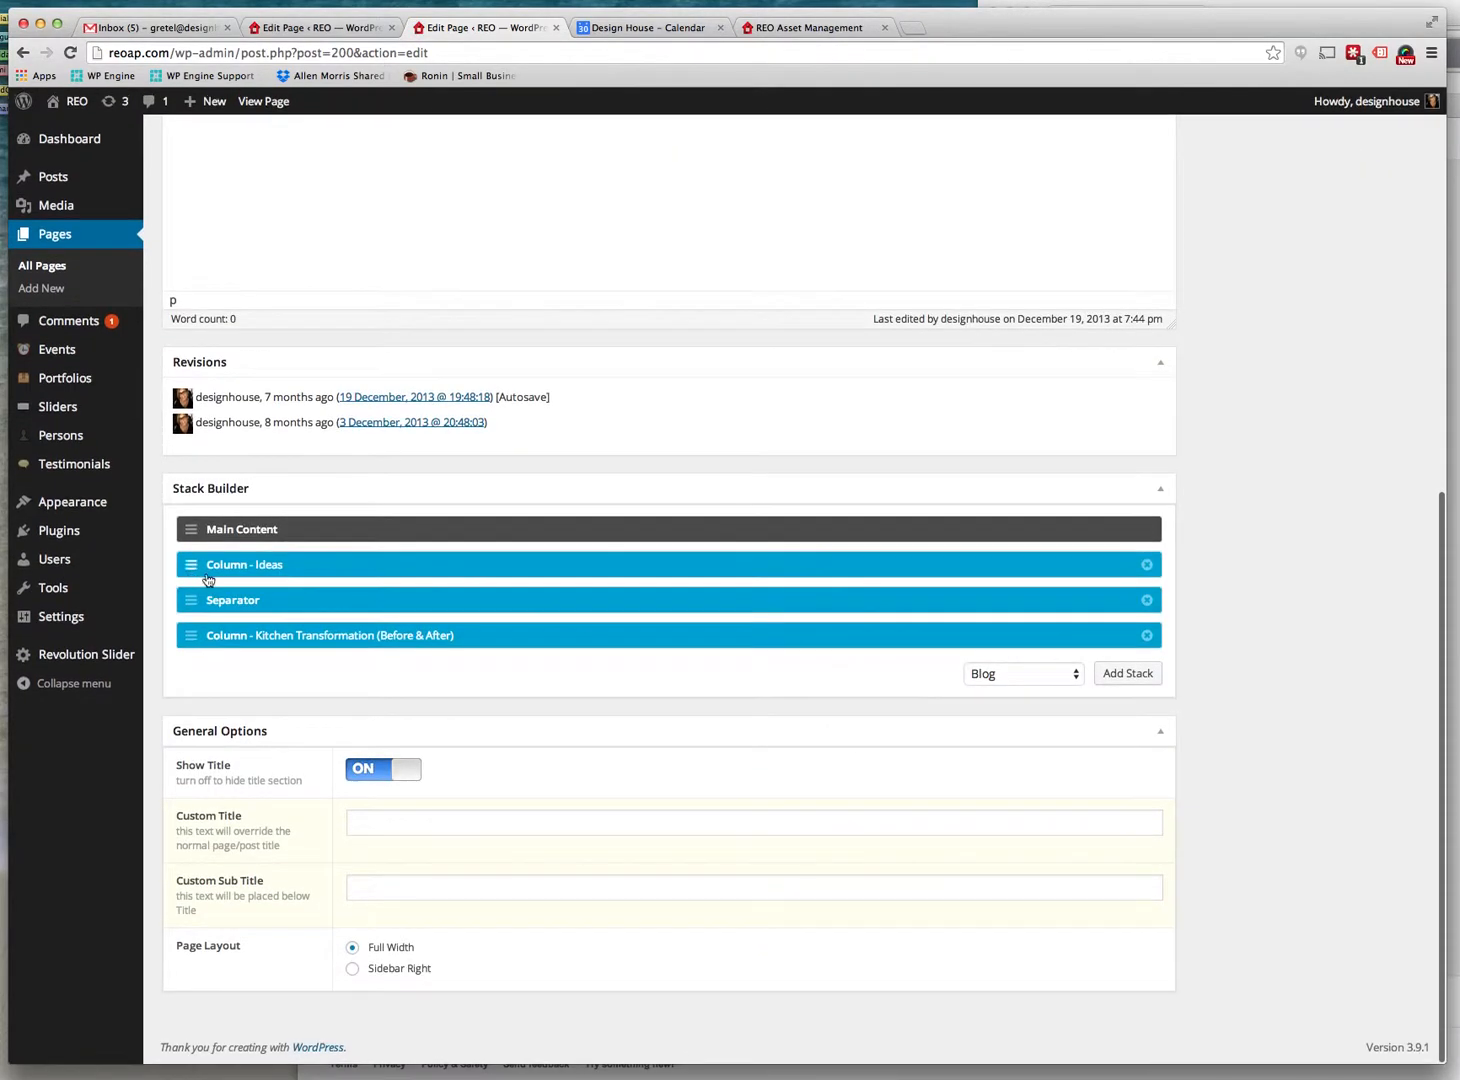
{"action": "left_click", "coordinate": [194, 570]}
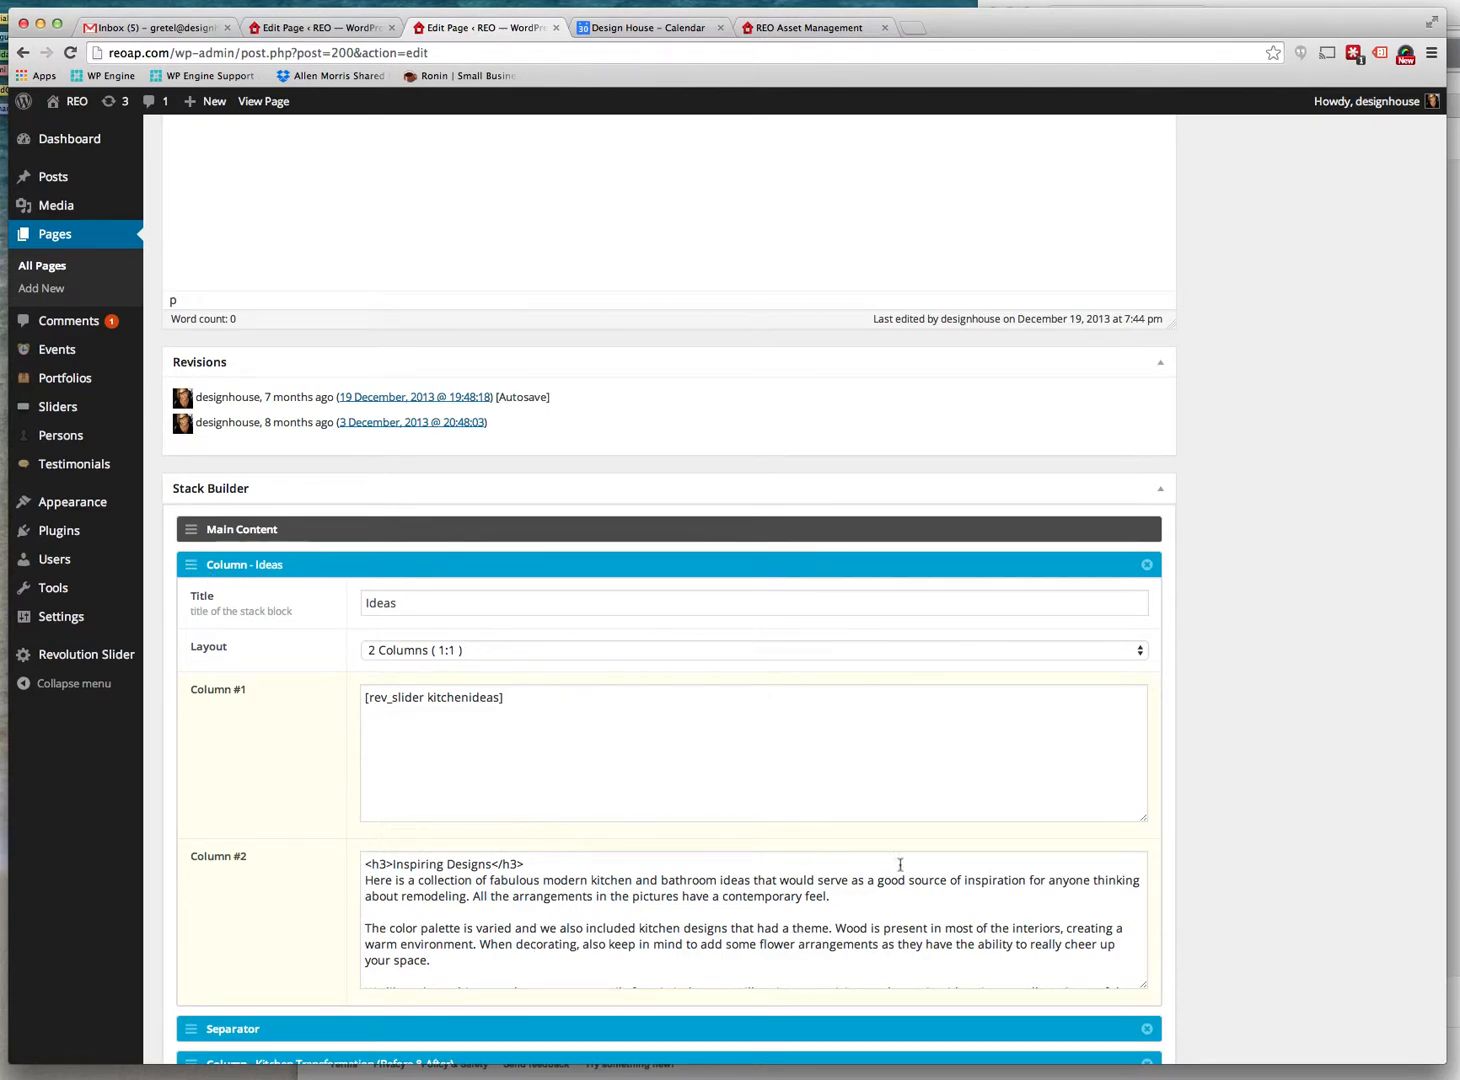
{"action": "scroll", "coordinate": [1343, 505], "scroll_direction": "up", "scroll_amount": 10}
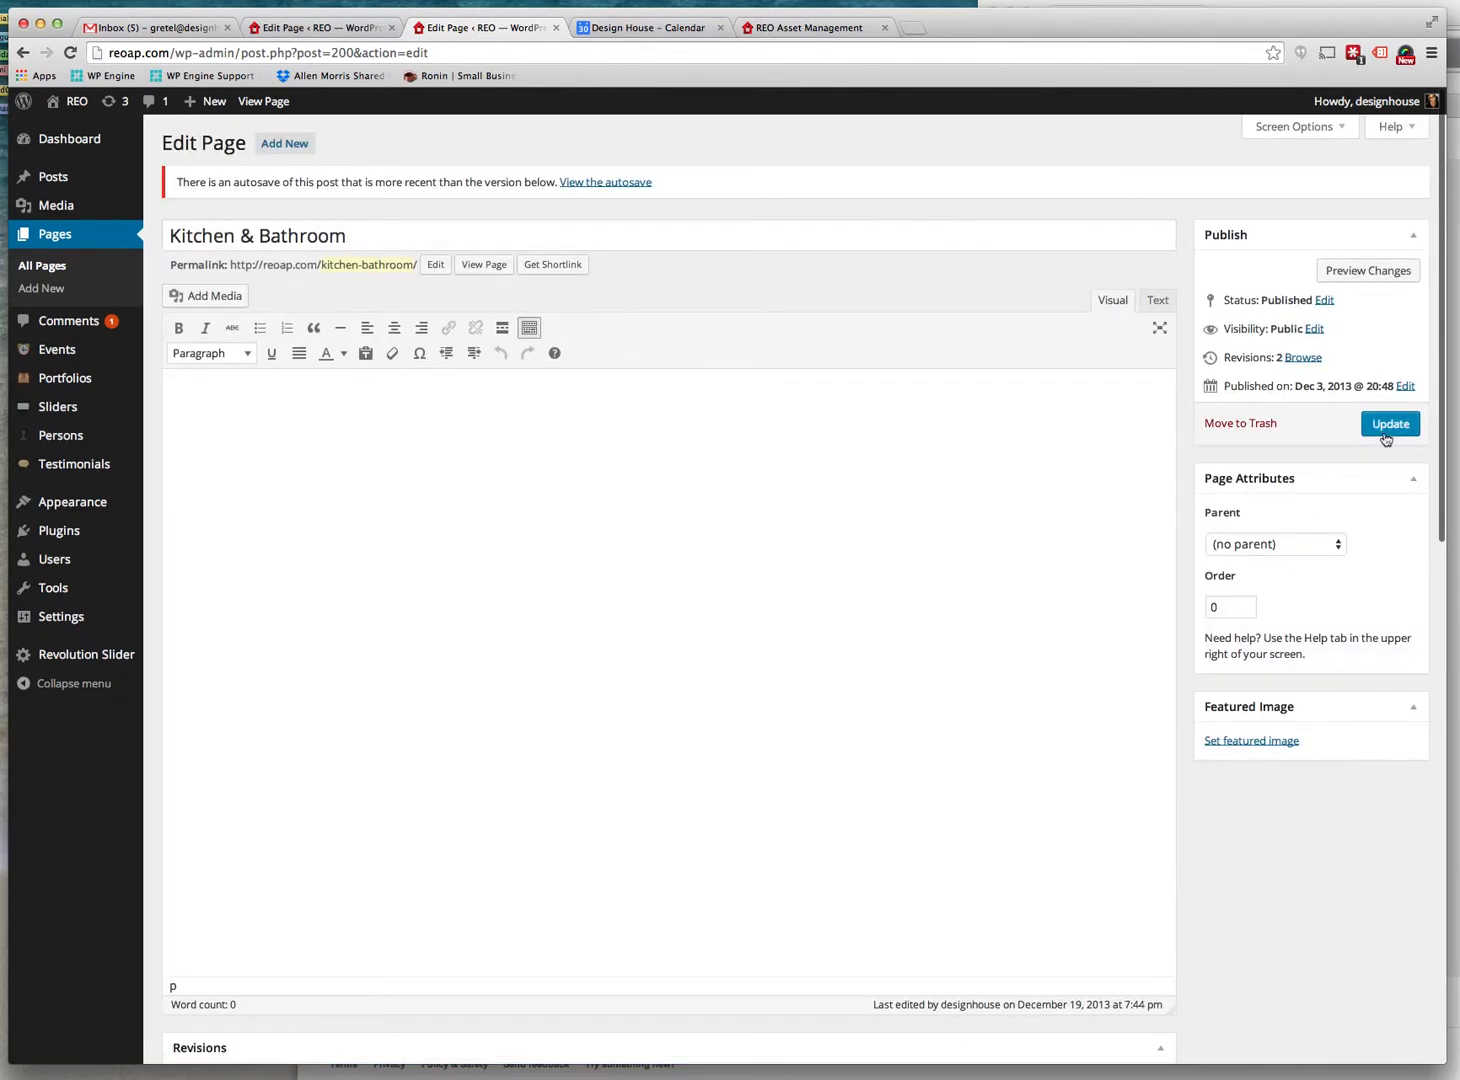
Open the live site's Projects page for editing and expand its Portfolio stack to examine the category filtering and display settings
{"action": "left_click", "coordinate": [77, 102]}
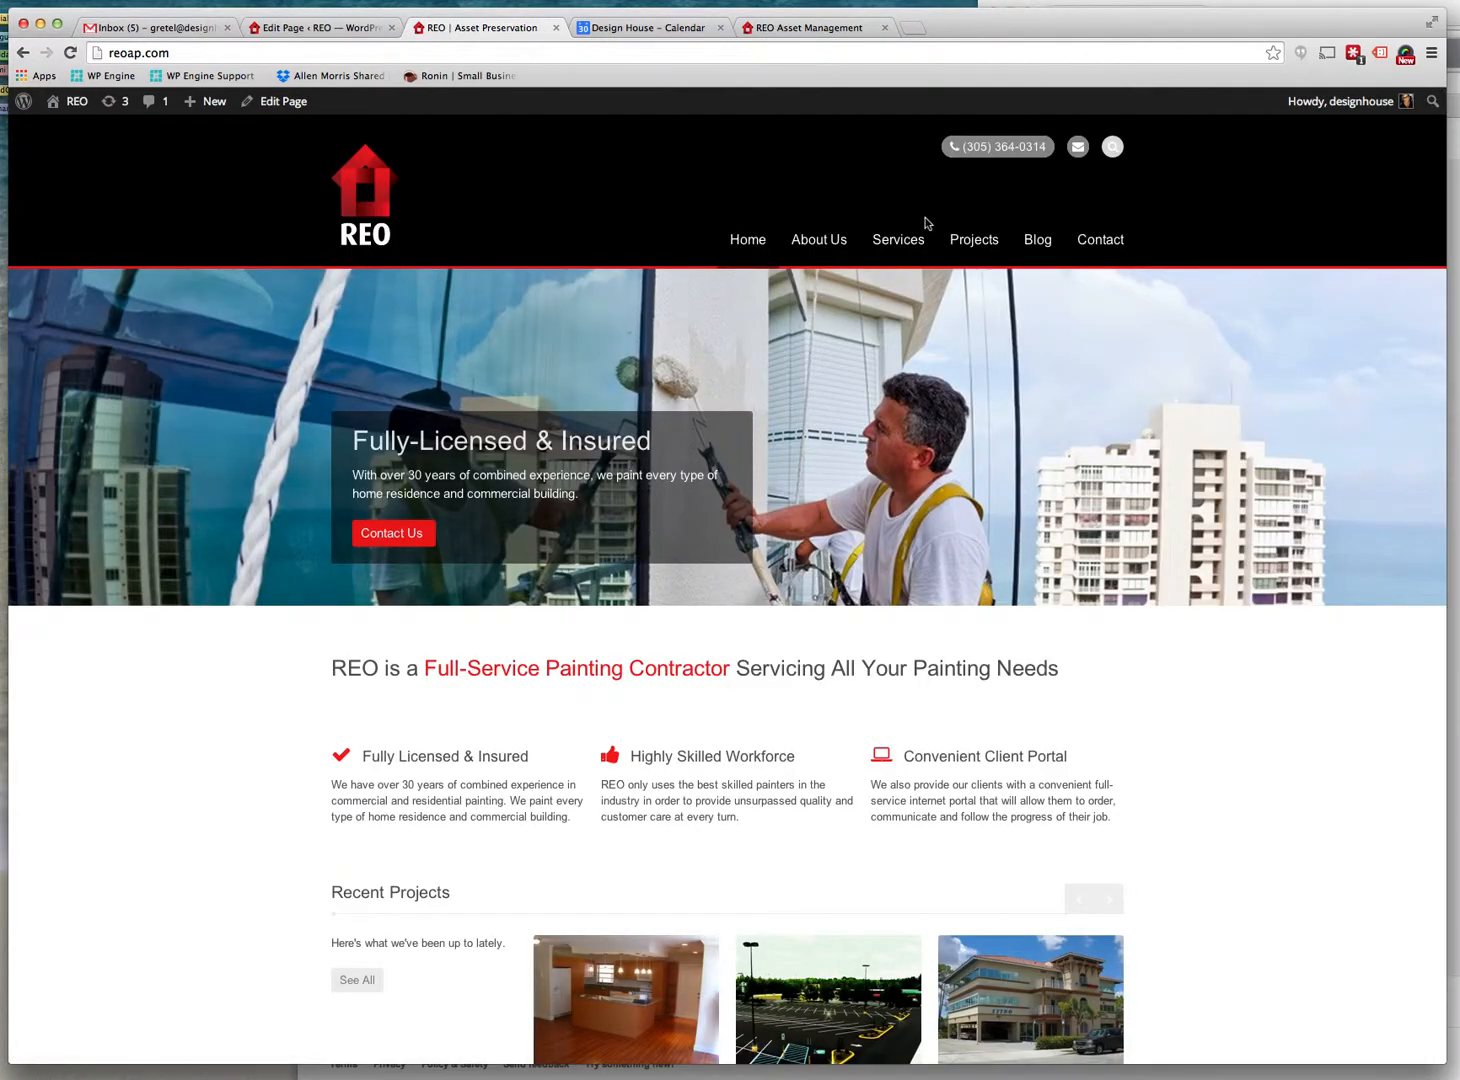
{"action": "left_click", "coordinate": [976, 244]}
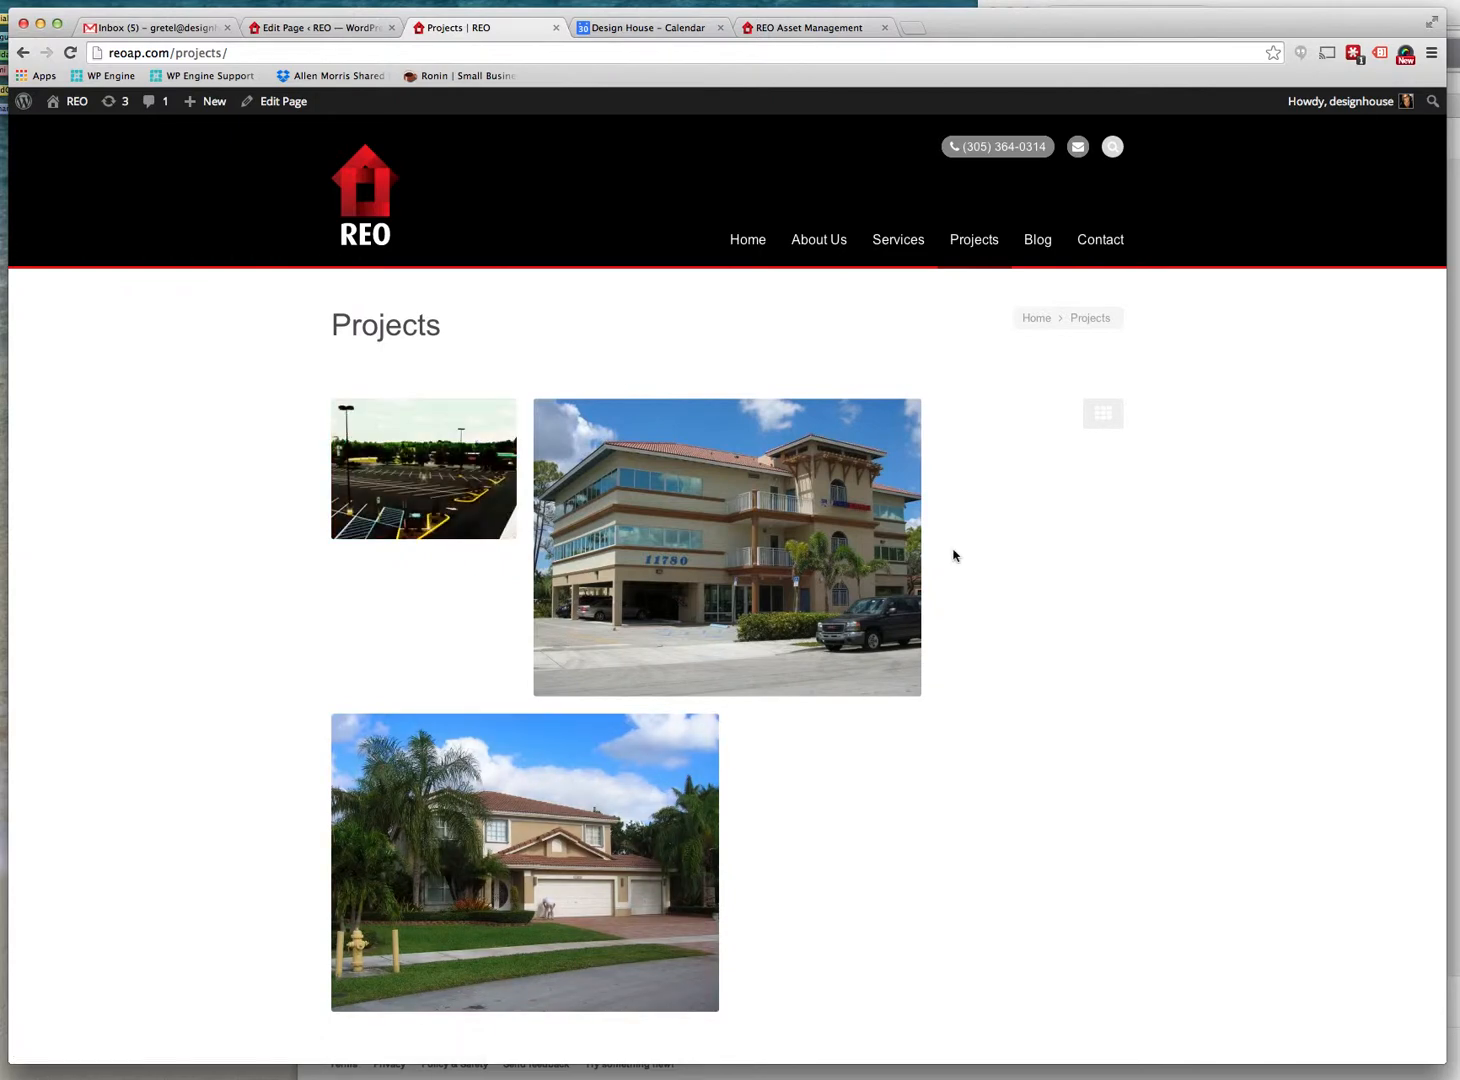
{"action": "left_click", "coordinate": [288, 101]}
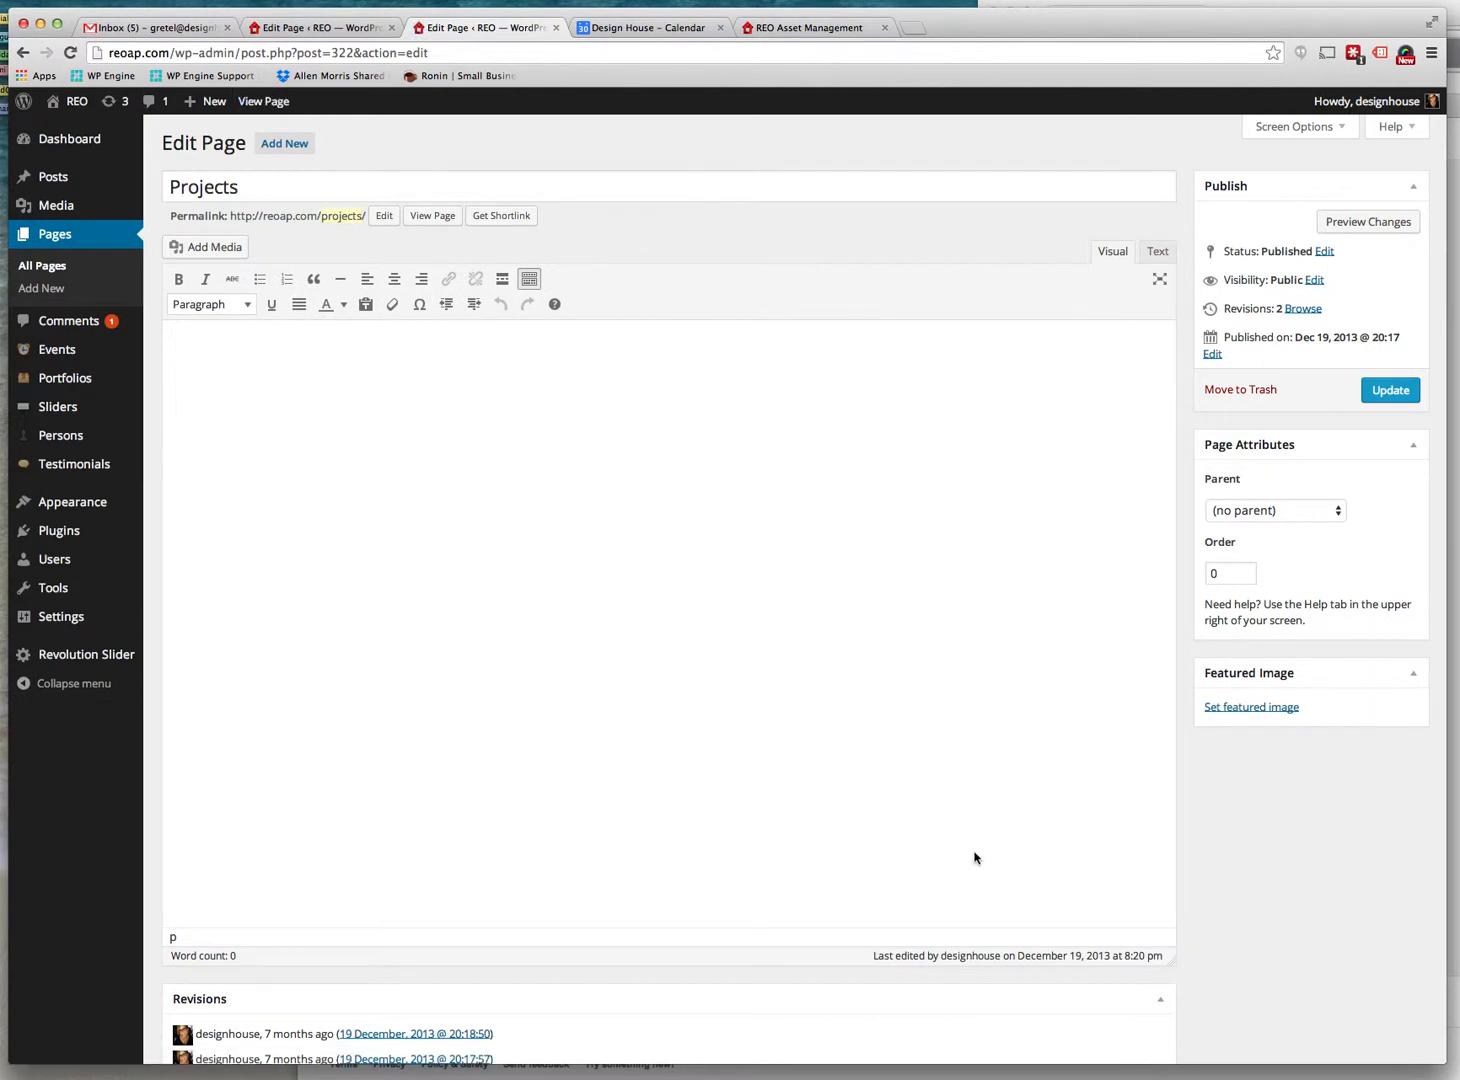
{"action": "scroll", "coordinate": [975, 858], "scroll_direction": "down", "scroll_amount": 5}
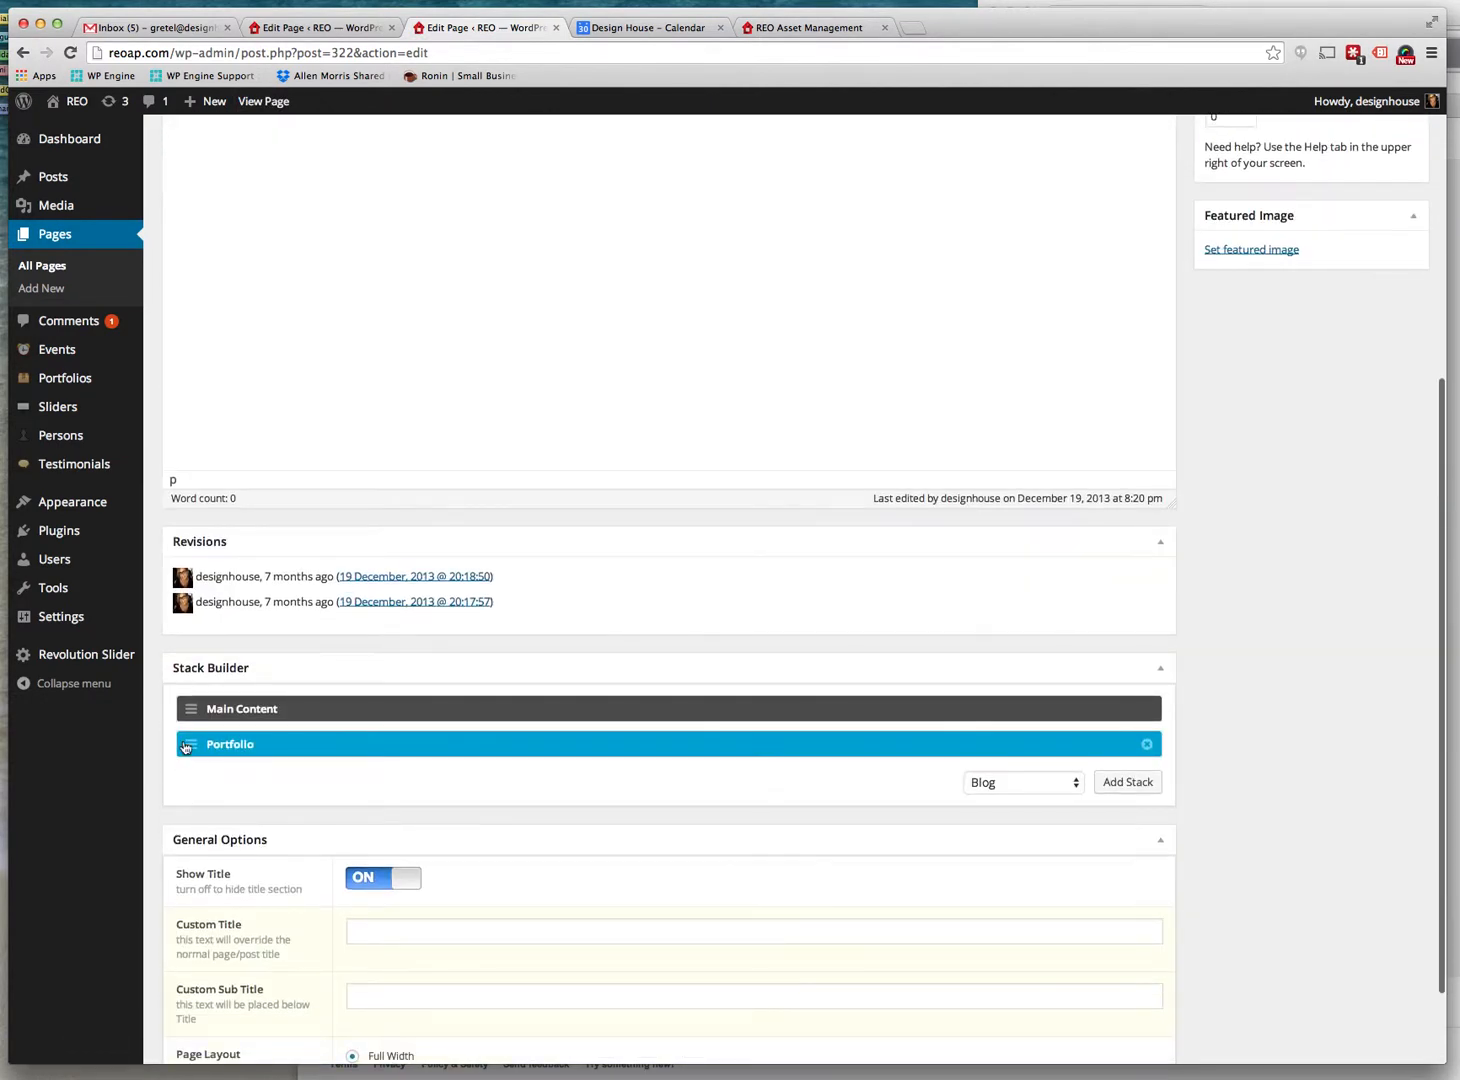
{"action": "left_click", "coordinate": [185, 746]}
{"action": "scroll", "coordinate": [909, 939], "scroll_direction": "down", "scroll_amount": 1}
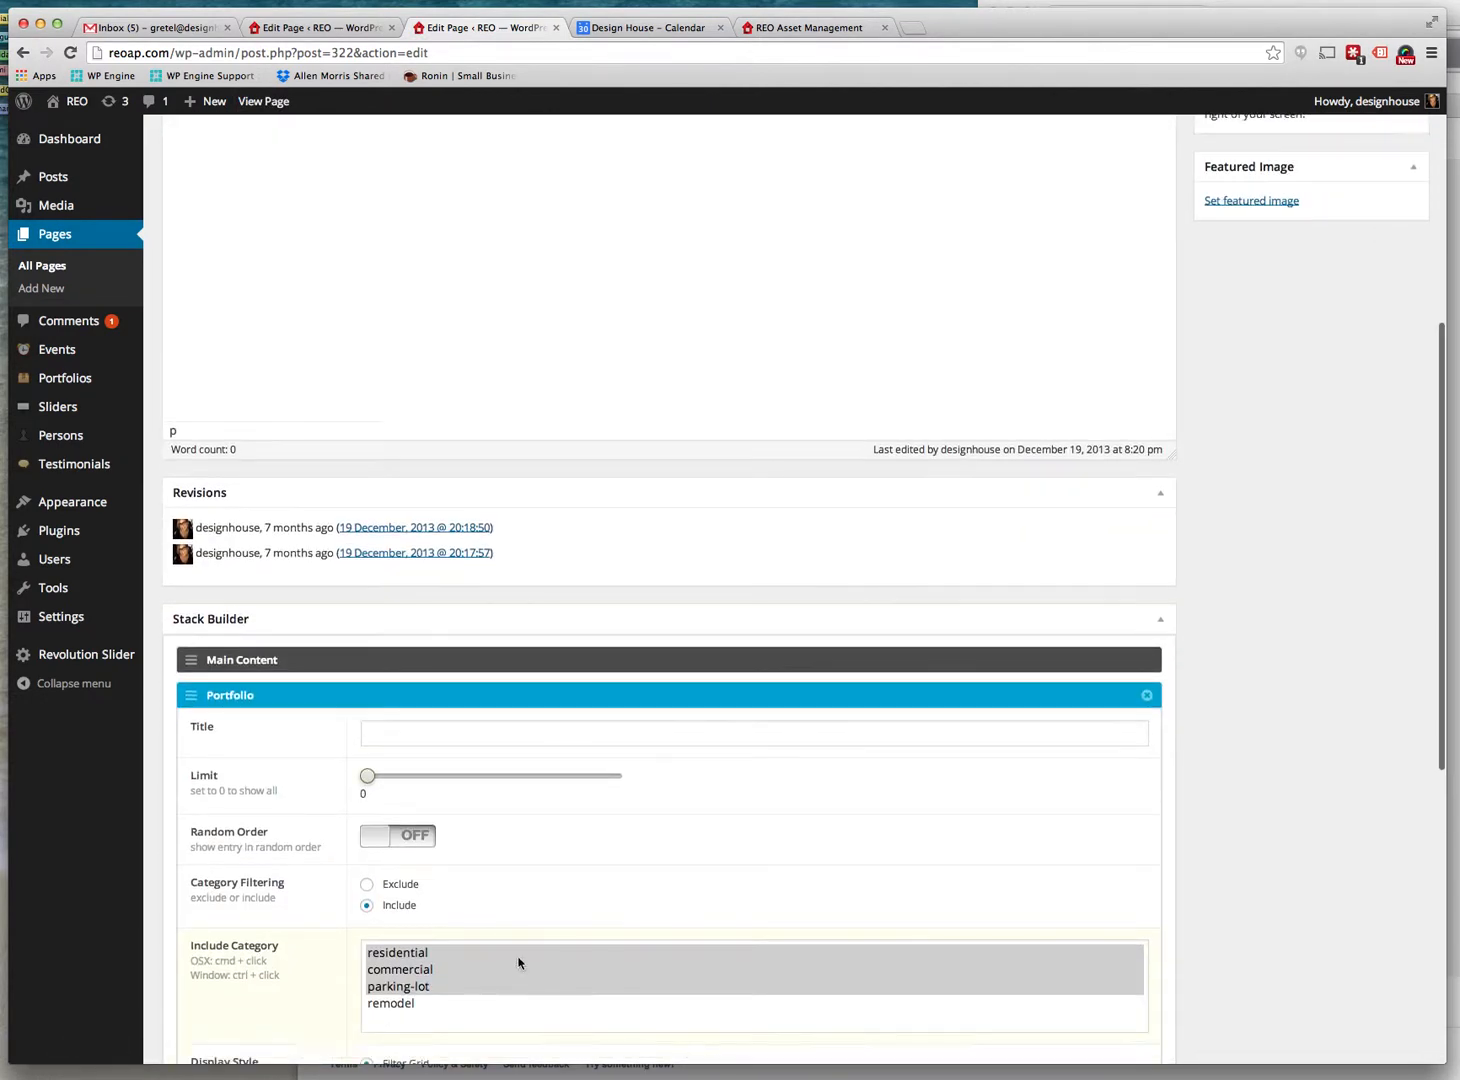
{"action": "scroll", "coordinate": [518, 962], "scroll_direction": "down", "scroll_amount": 4}
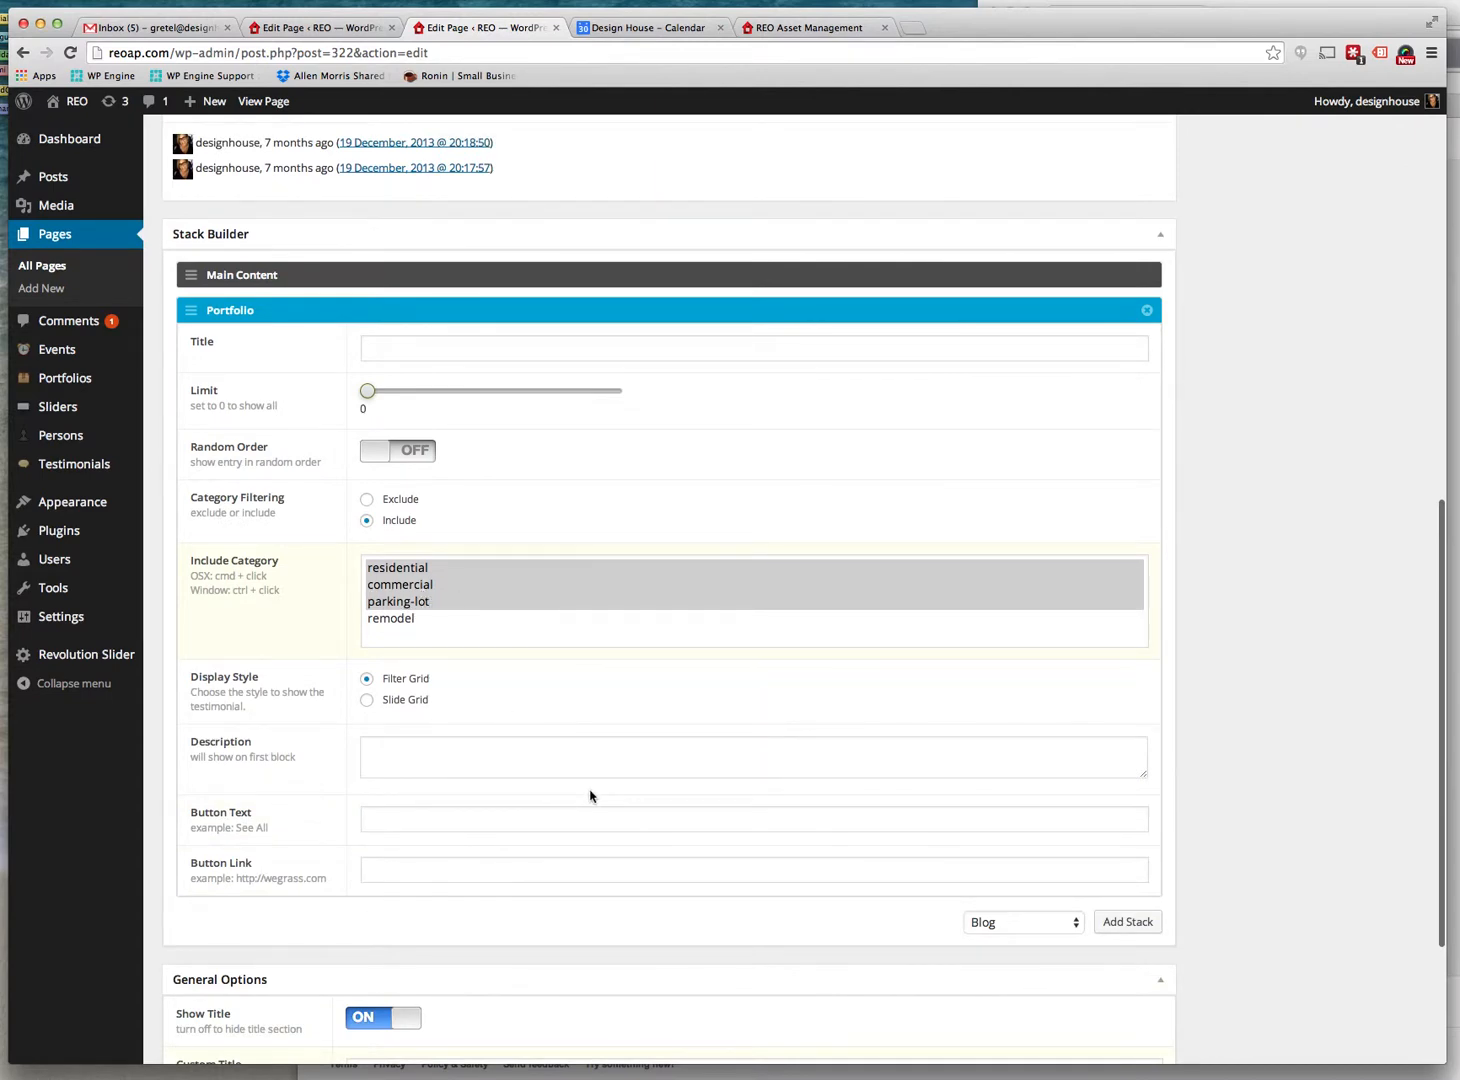
{"action": "scroll", "coordinate": [1038, 500], "scroll_direction": "down", "scroll_amount": 3}
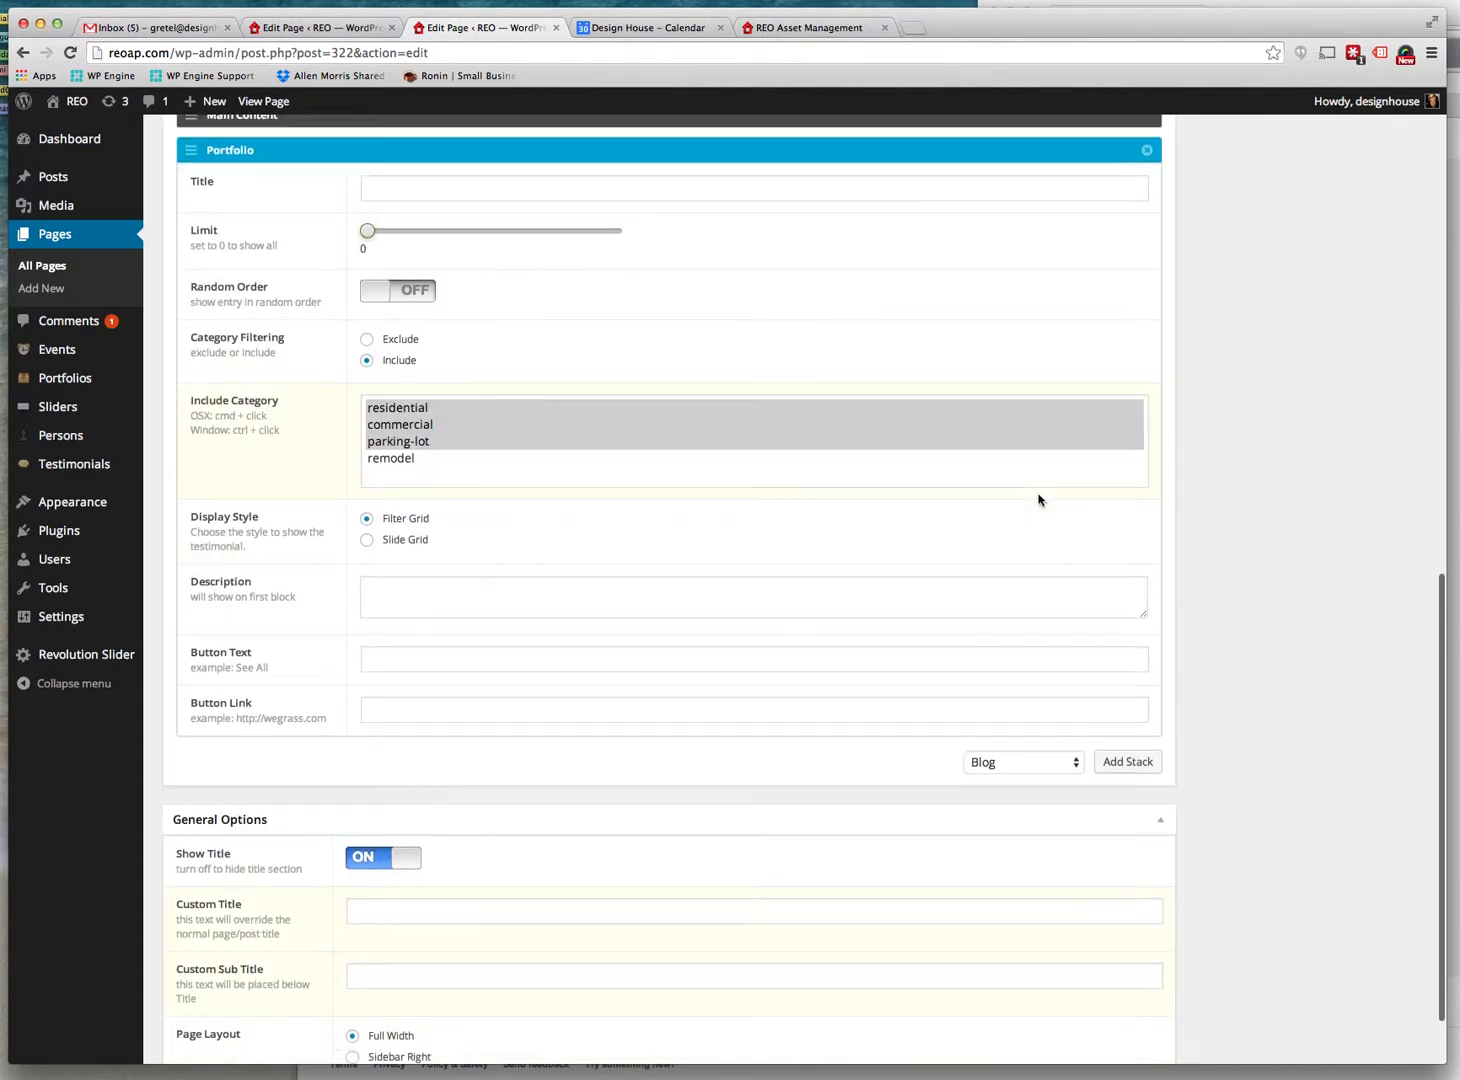
{"action": "scroll", "coordinate": [1038, 500], "scroll_direction": "up", "scroll_amount": 4}
{"action": "scroll", "coordinate": [1038, 500], "scroll_direction": "up", "scroll_amount": 8}
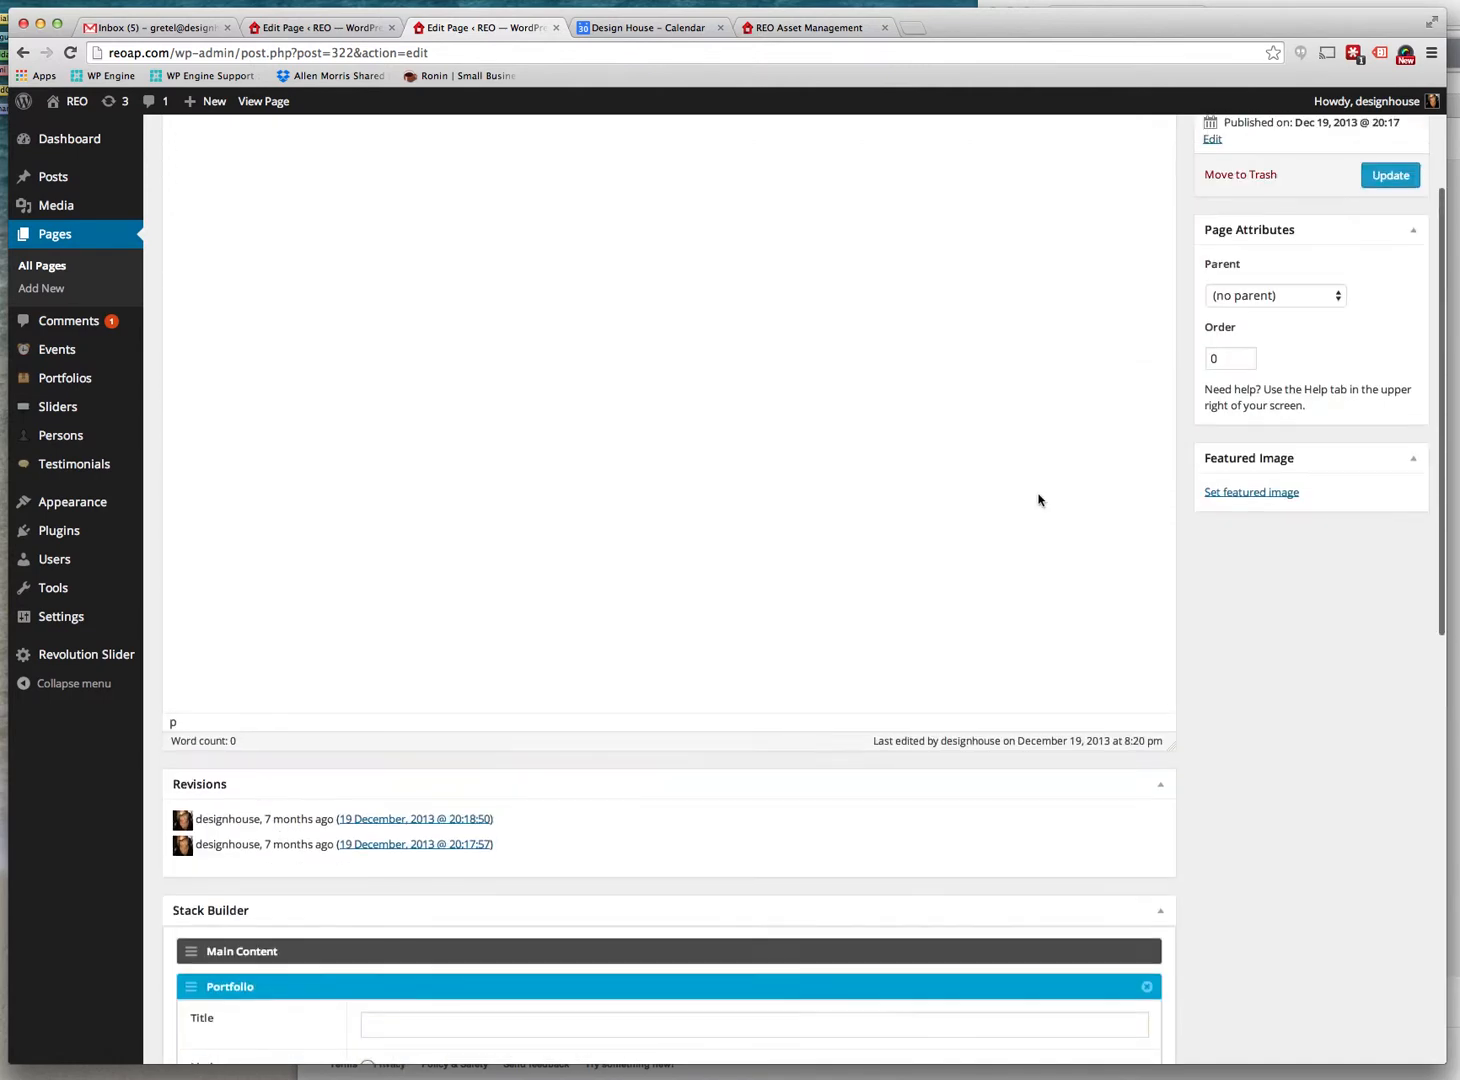
View the live site's Blog page, and open the dashboard's posts list to find the "Welcome to our Blog" post
{"action": "left_click", "coordinate": [75, 106]}
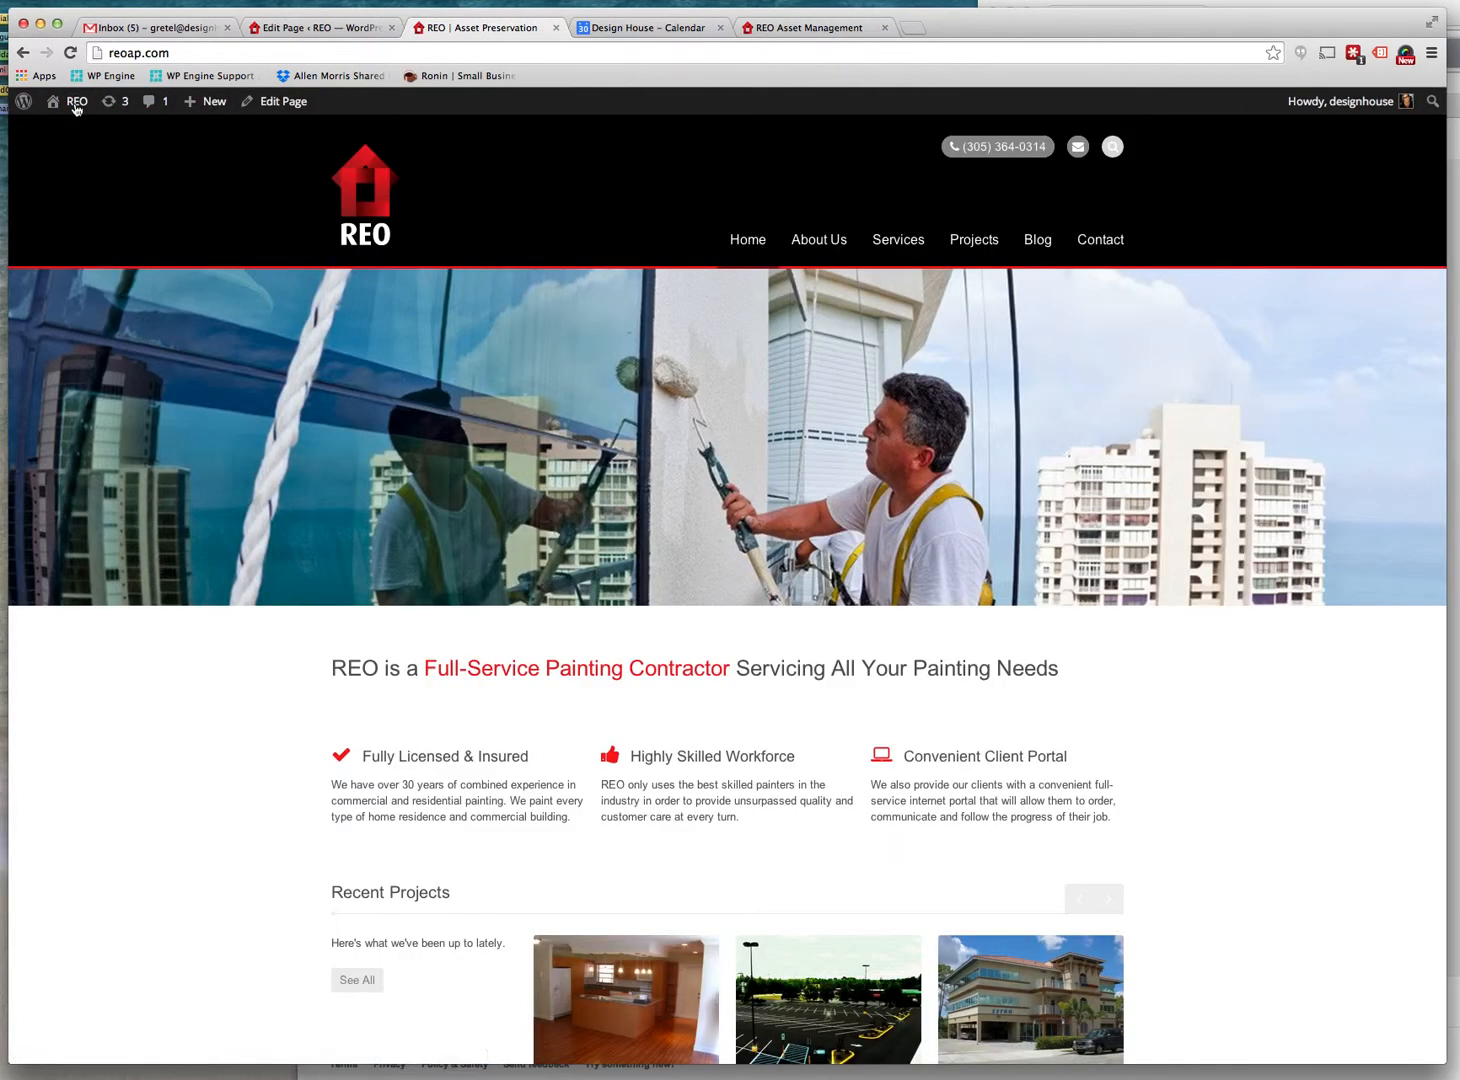
{"action": "left_click", "coordinate": [1031, 245]}
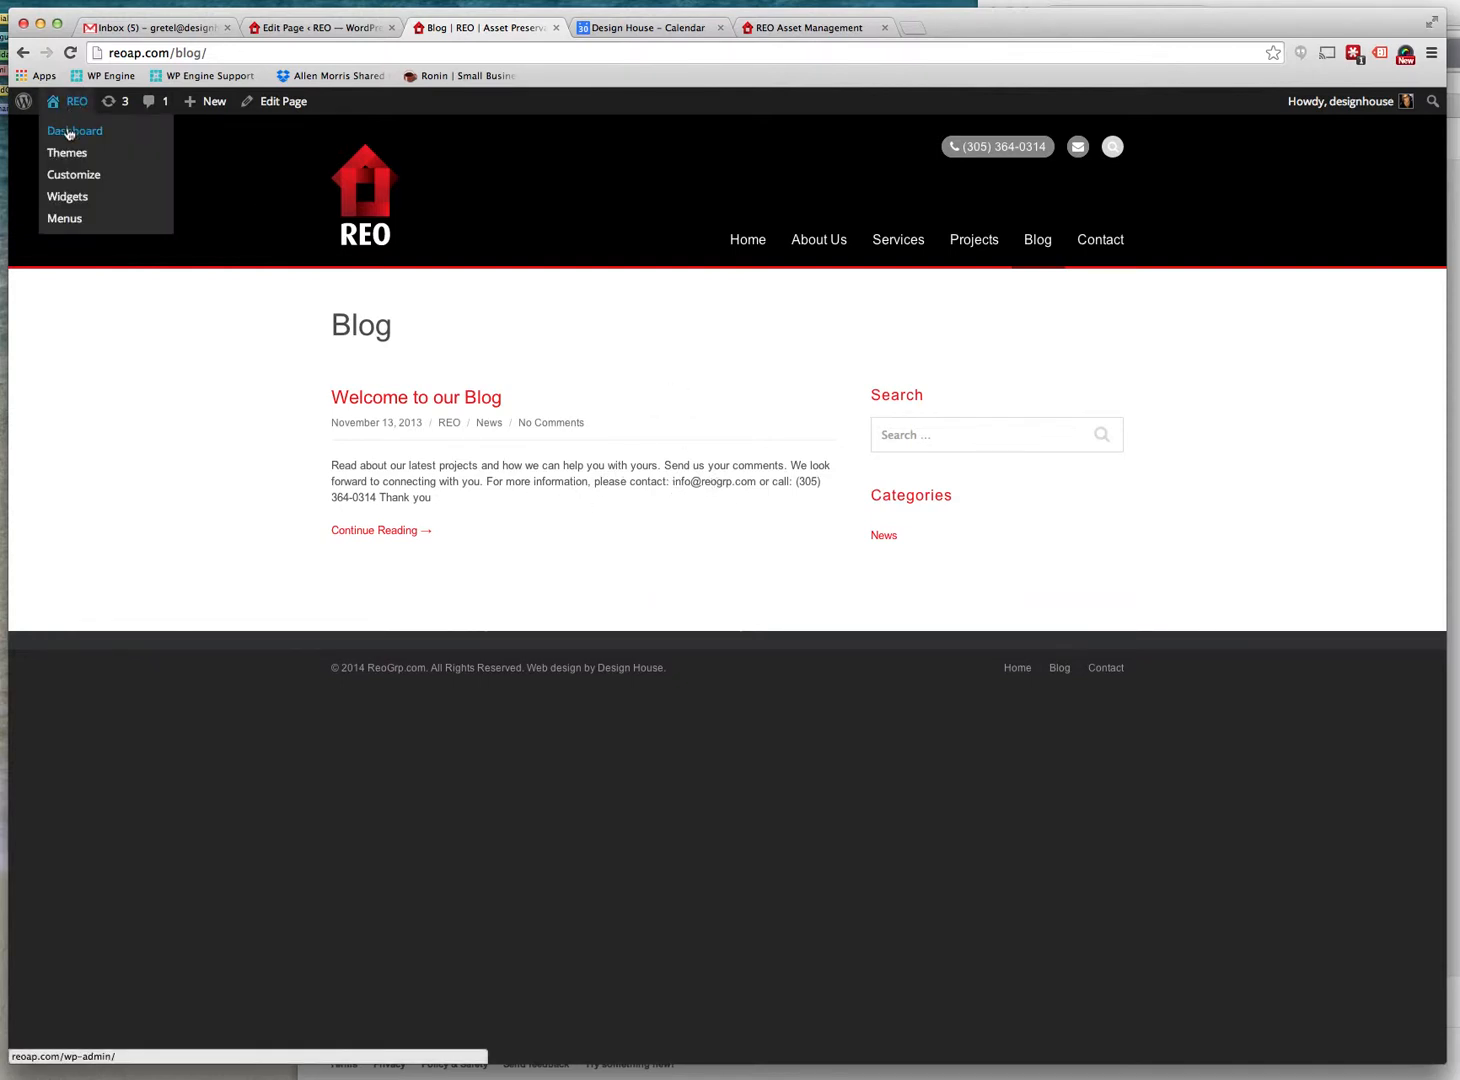
{"action": "left_click", "coordinate": [68, 133]}
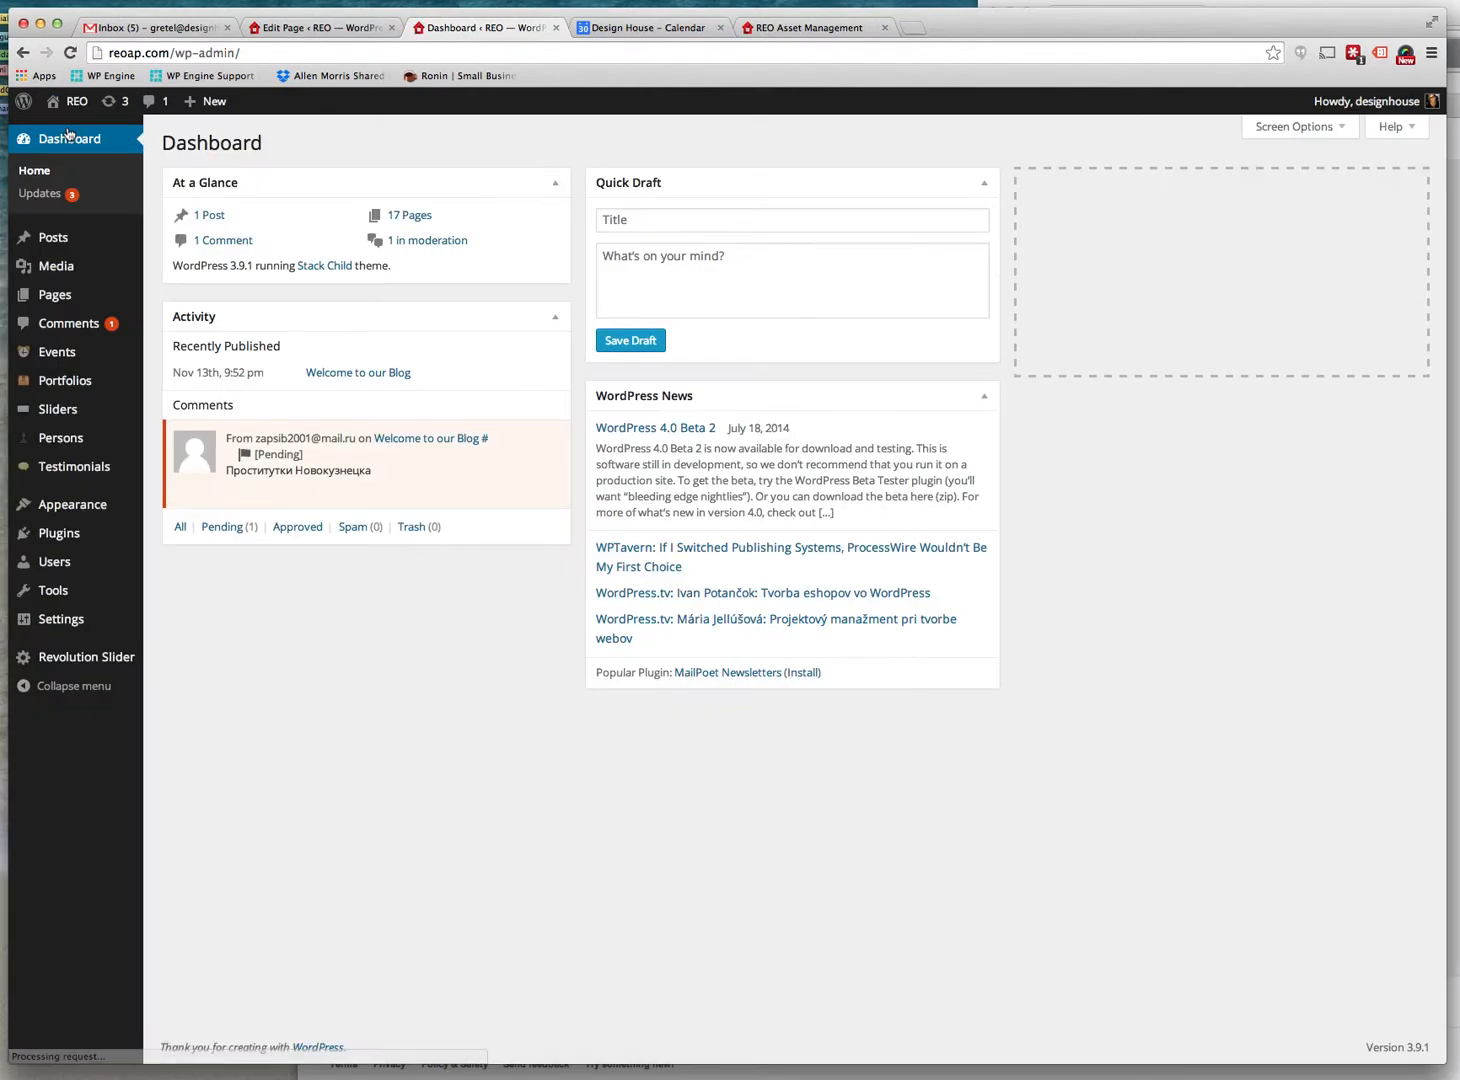
{"action": "left_click", "coordinate": [53, 240]}
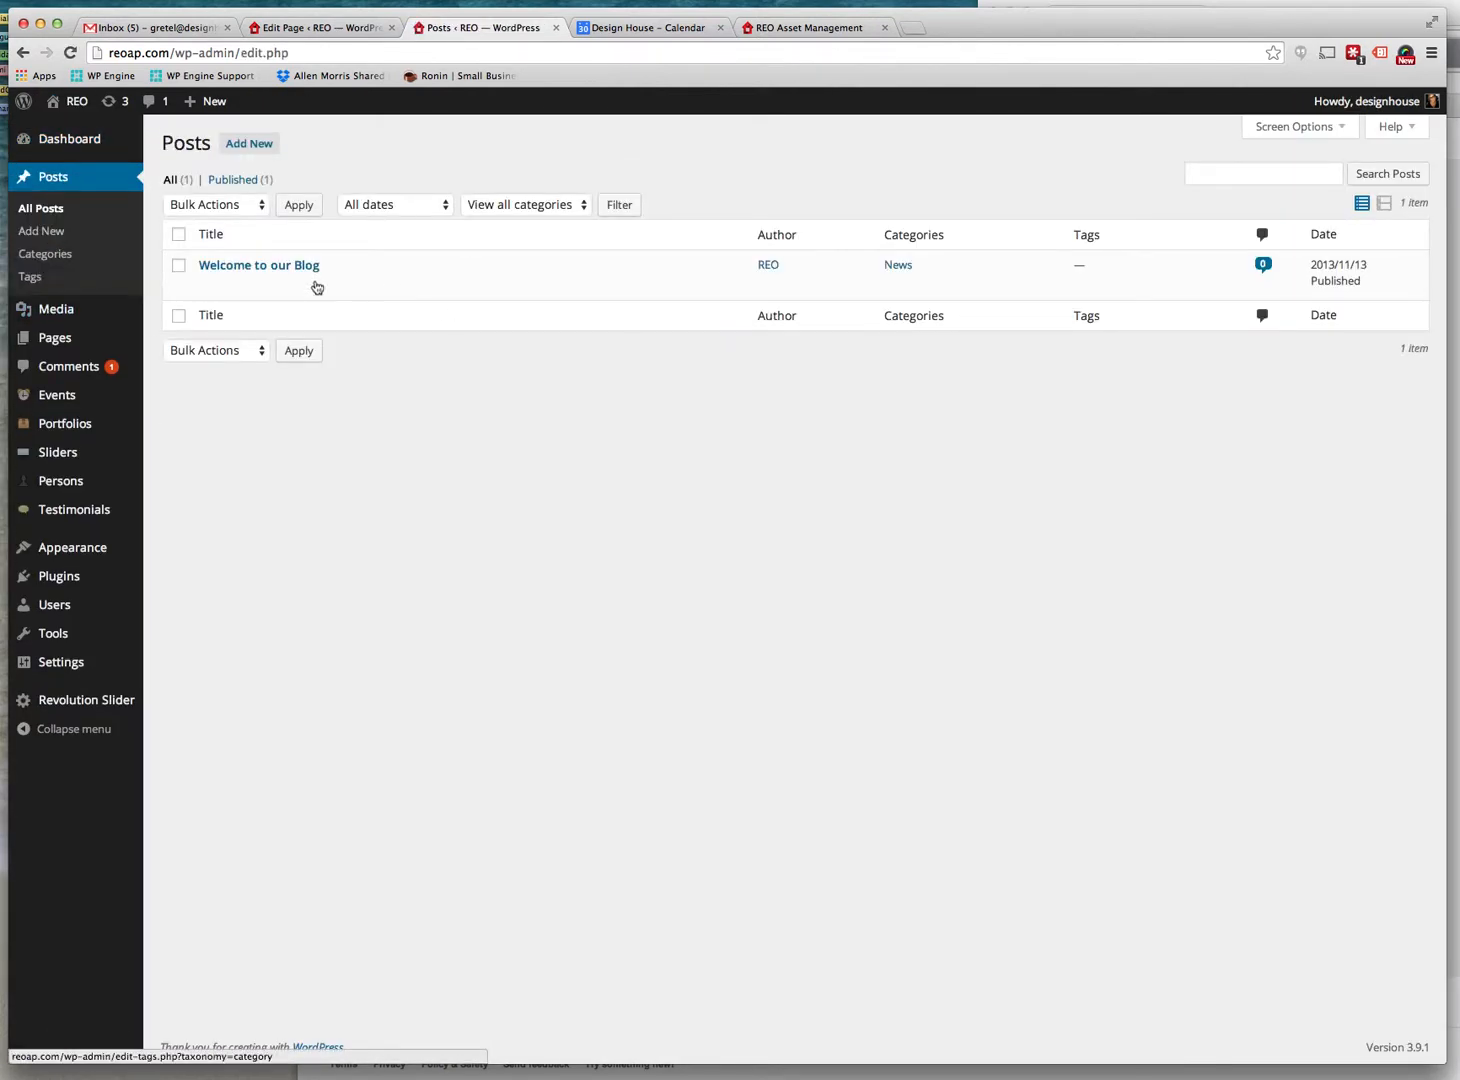
{"action": "mouse_move", "coordinate": [312, 273]}
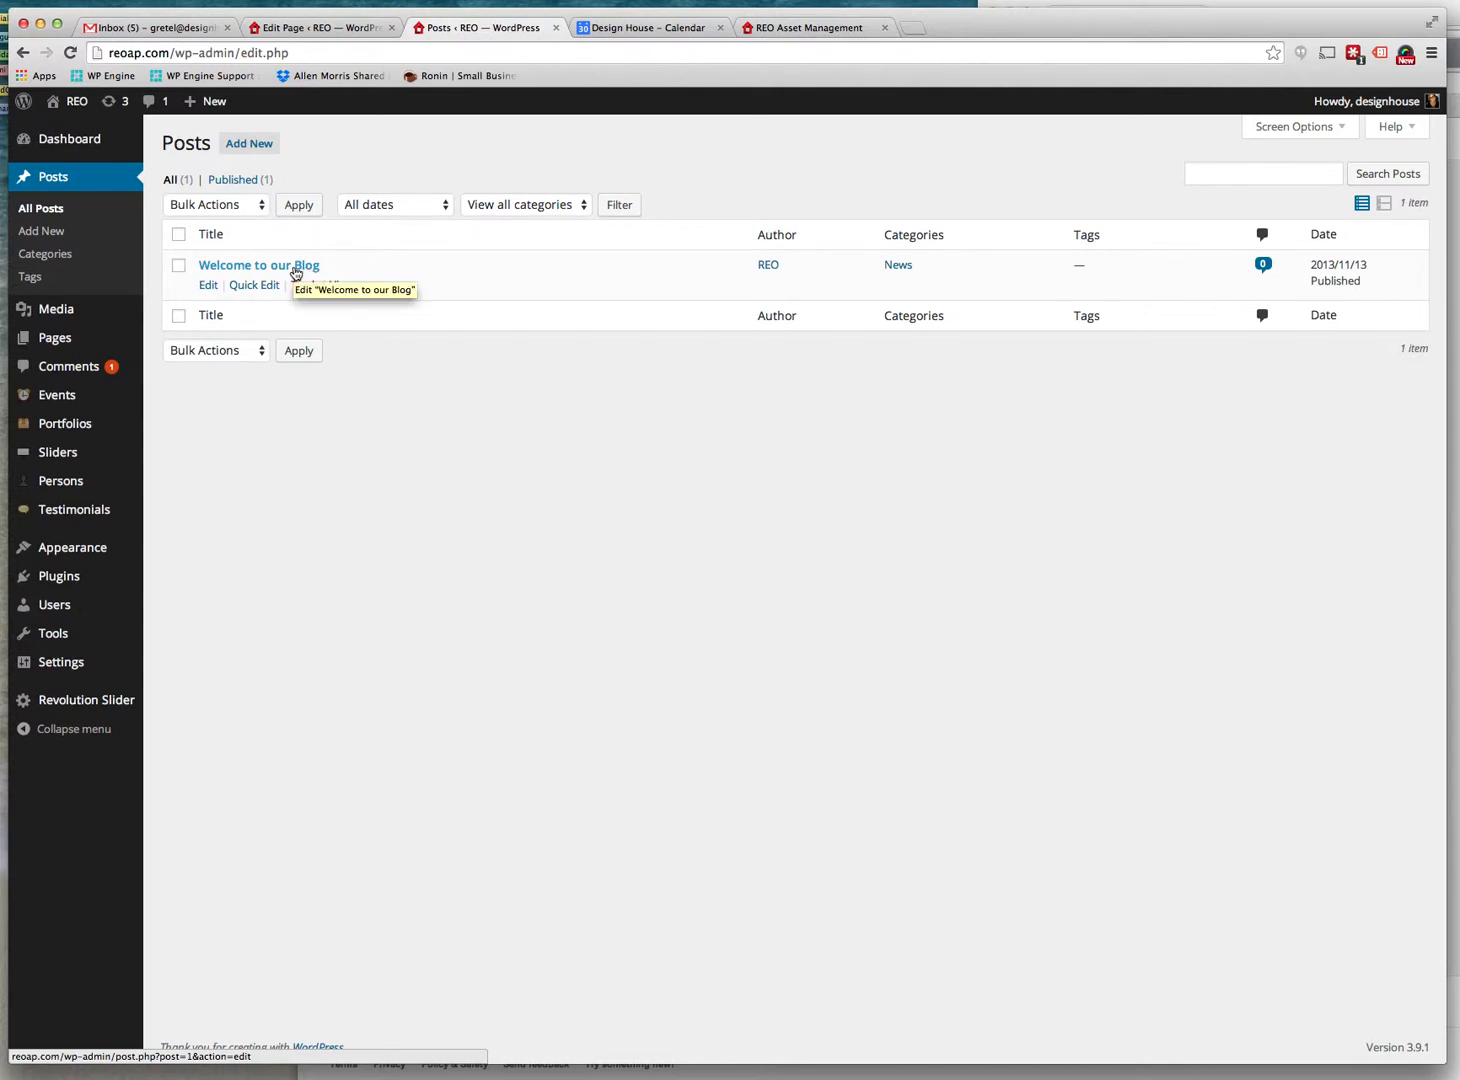
Open the "Welcome to our Blog" post for editing and try out the new category name "dfd", clearing it again
{"action": "left_click", "coordinate": [296, 272]}
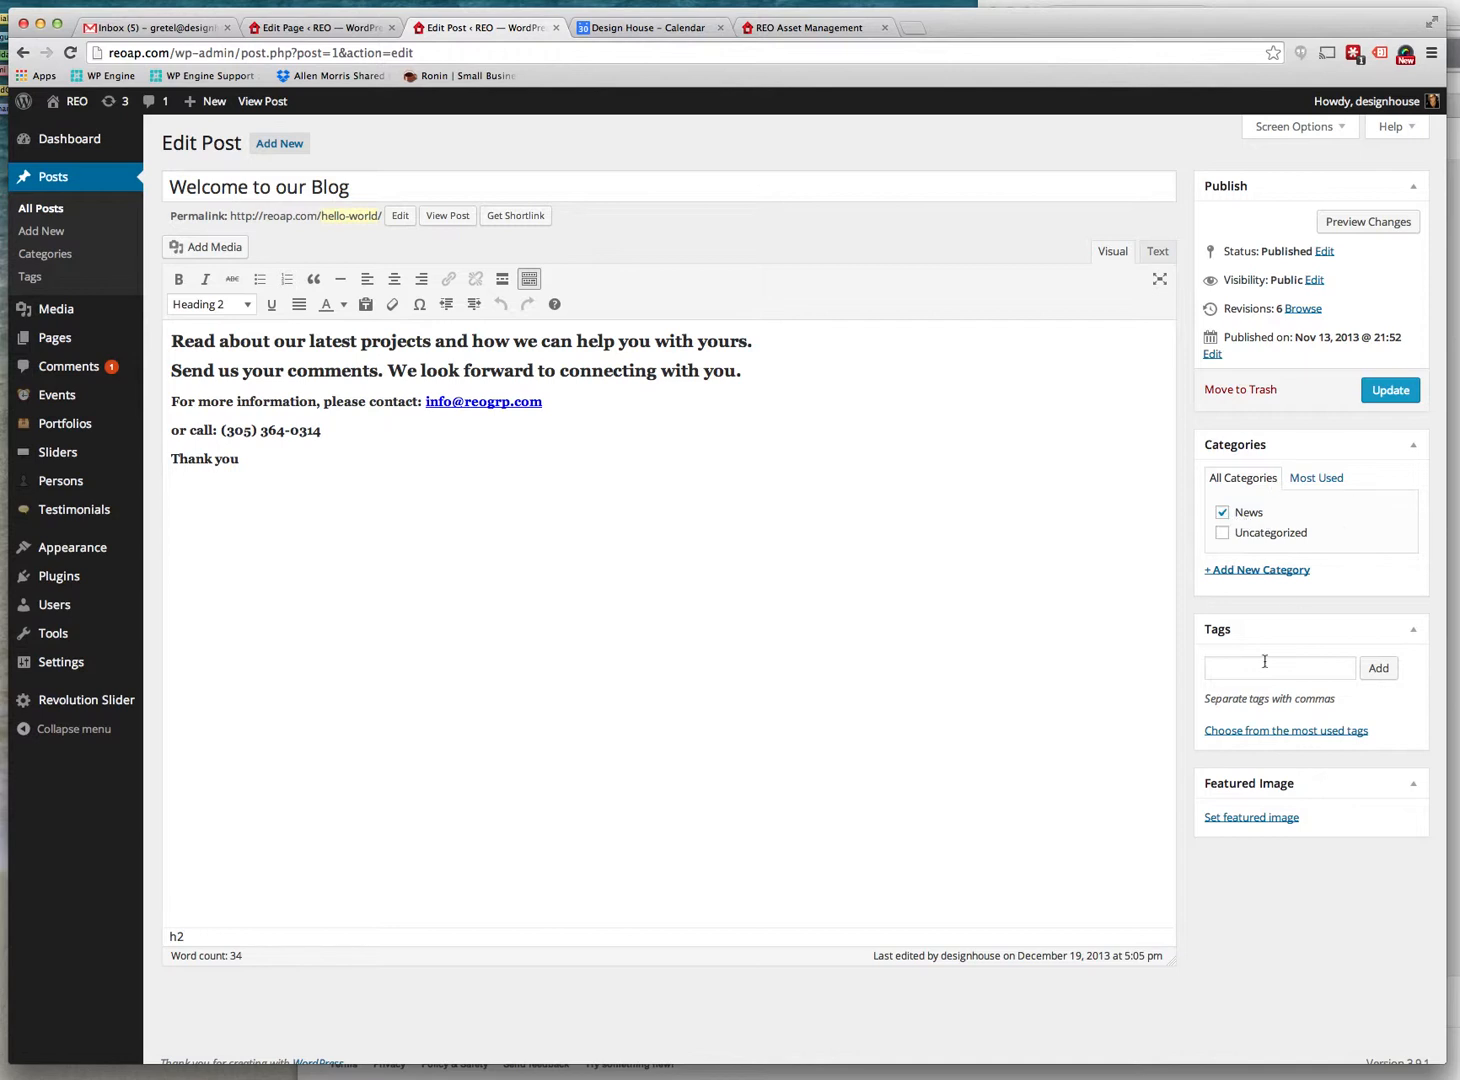
{"action": "left_click", "coordinate": [1238, 572]}
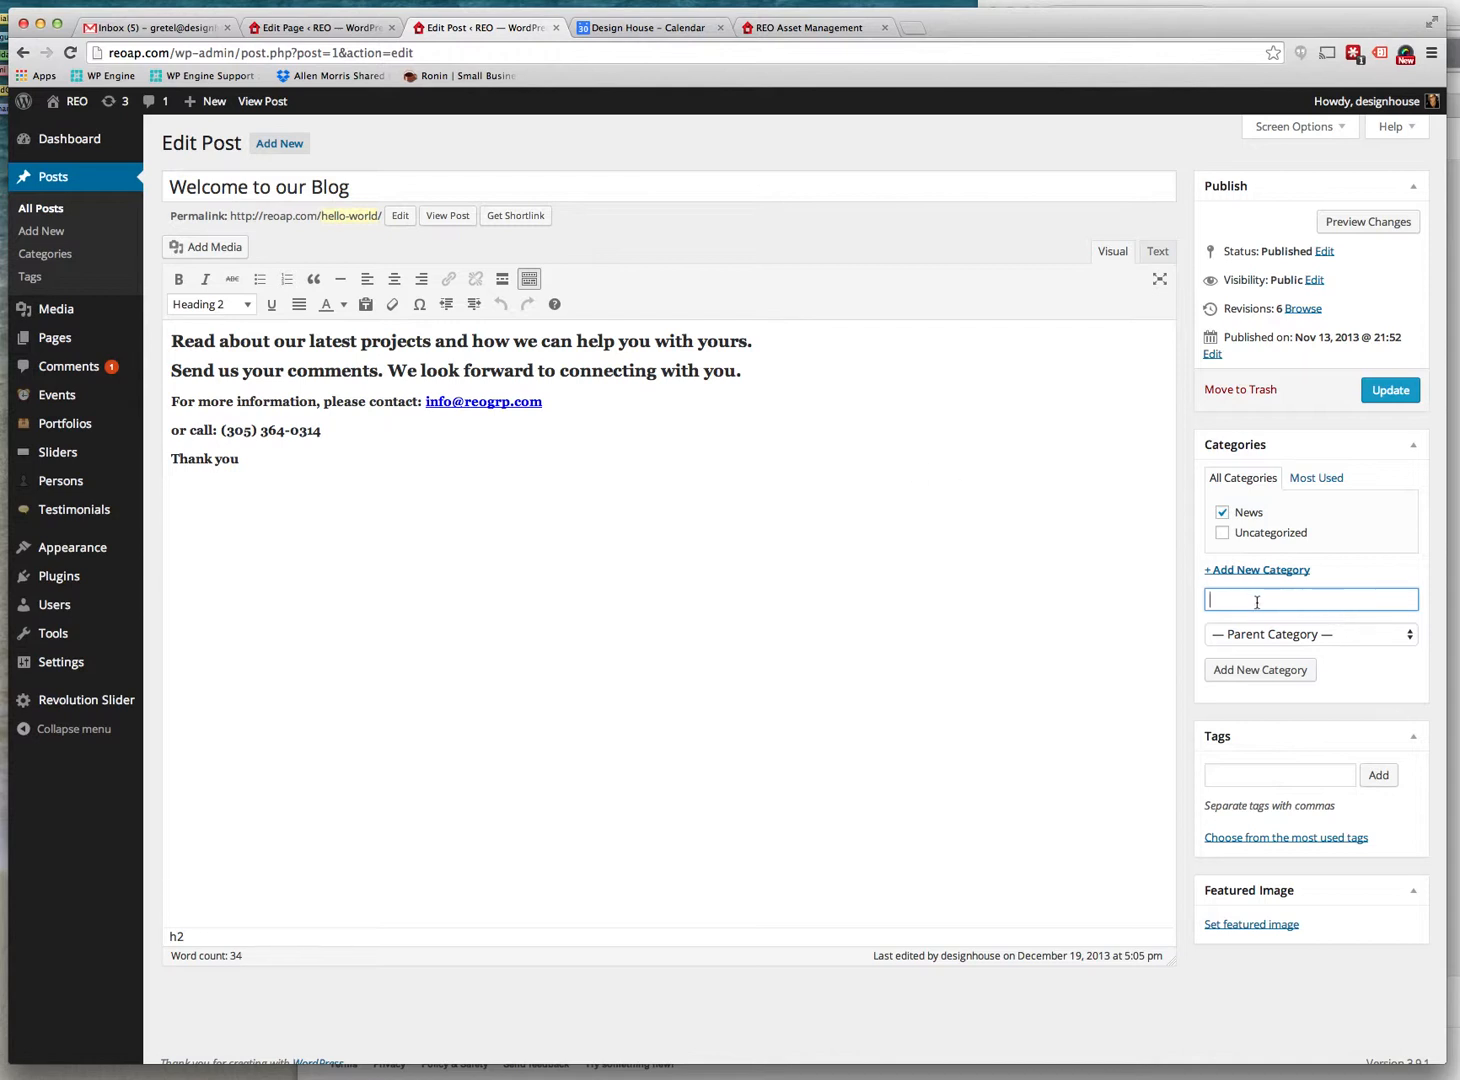
{"action": "type", "text": "dfd"}
{"action": "left_click_drag", "start_coordinate": [1244, 600], "coordinate": [1115, 598]}
{"action": "key", "text": "BackSpace"}
Visit the live site and view its Blog and Contact pages
{"action": "left_click", "coordinate": [72, 108]}
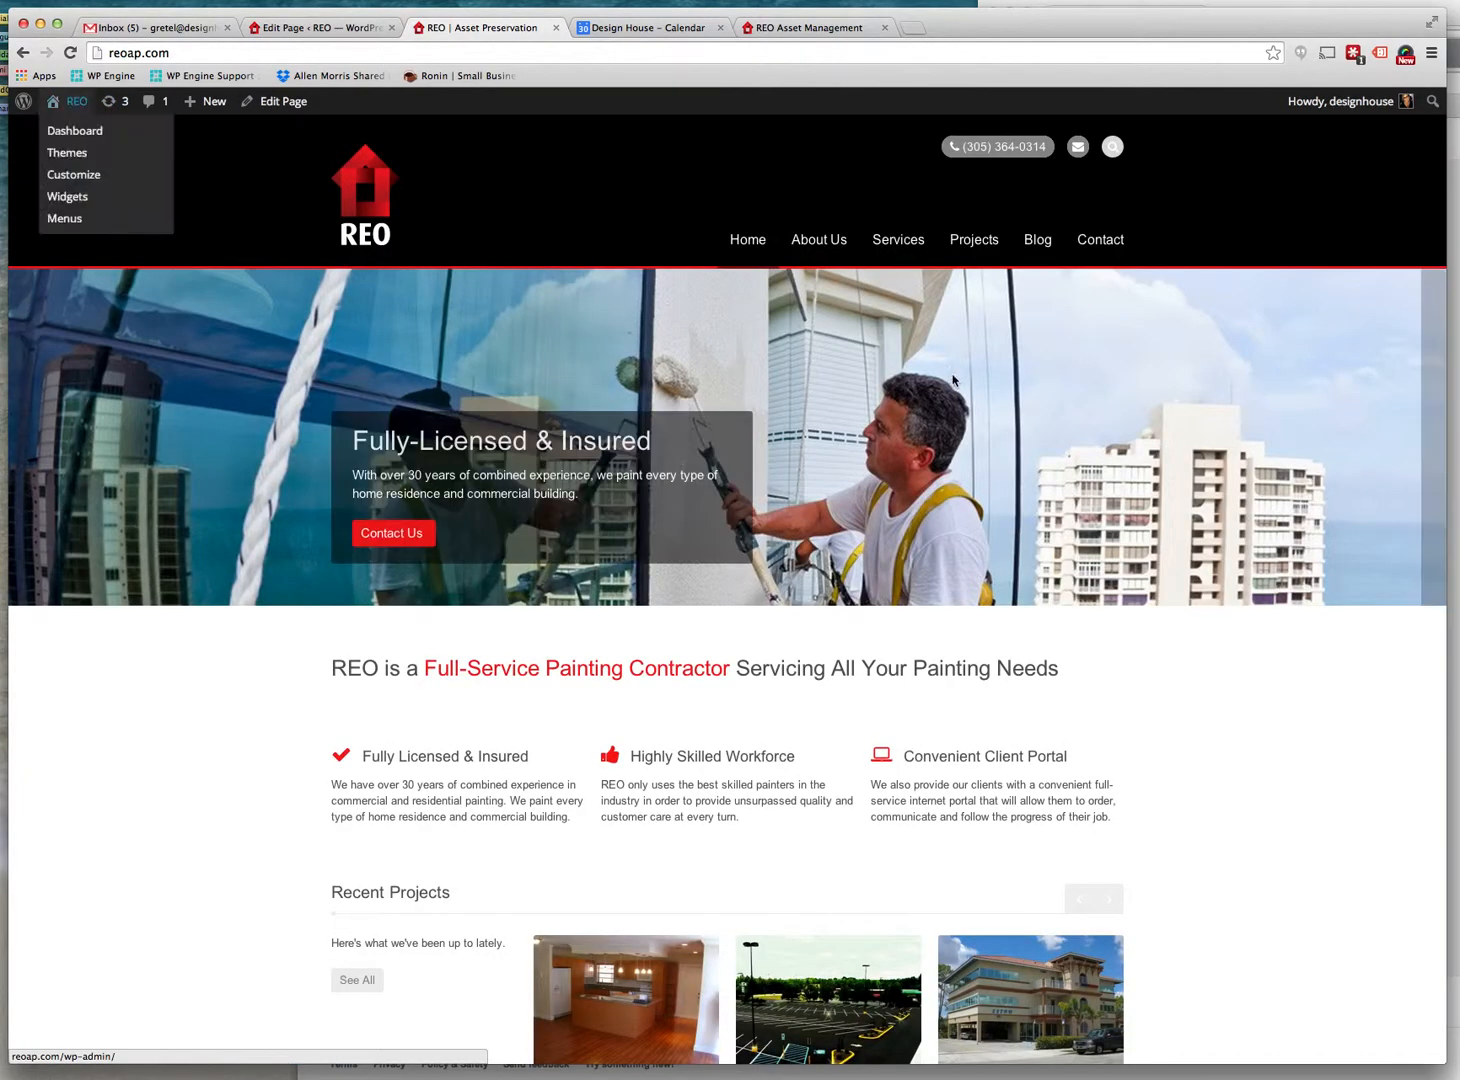
{"action": "left_click", "coordinate": [1038, 241]}
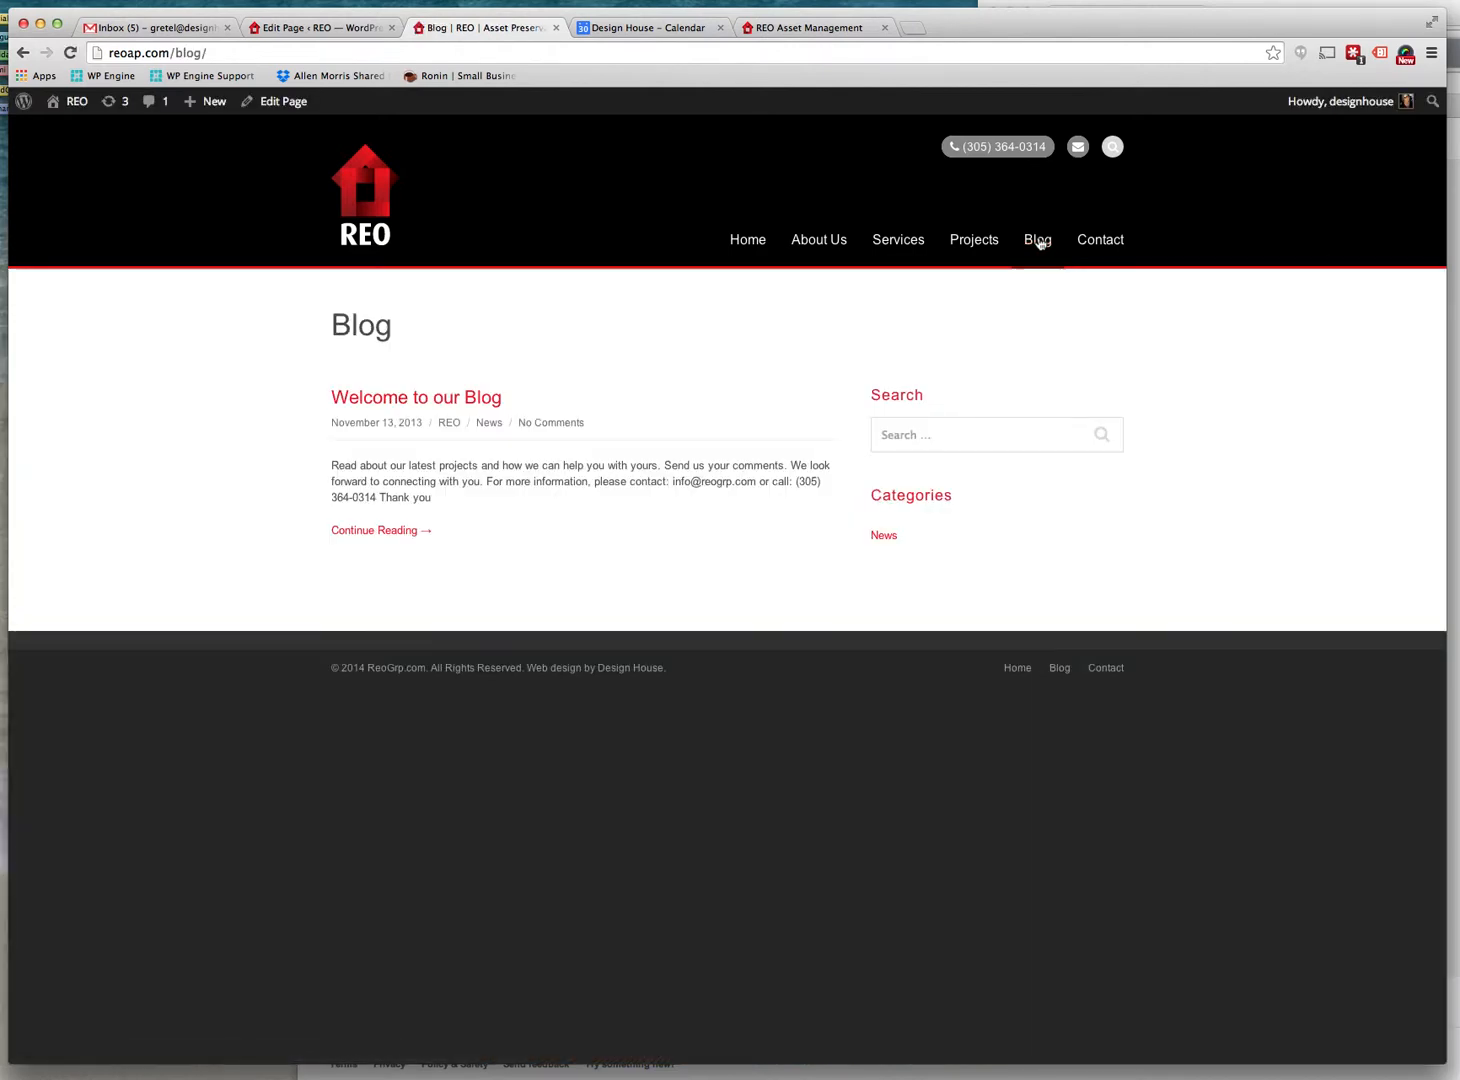
{"action": "left_click", "coordinate": [1117, 248]}
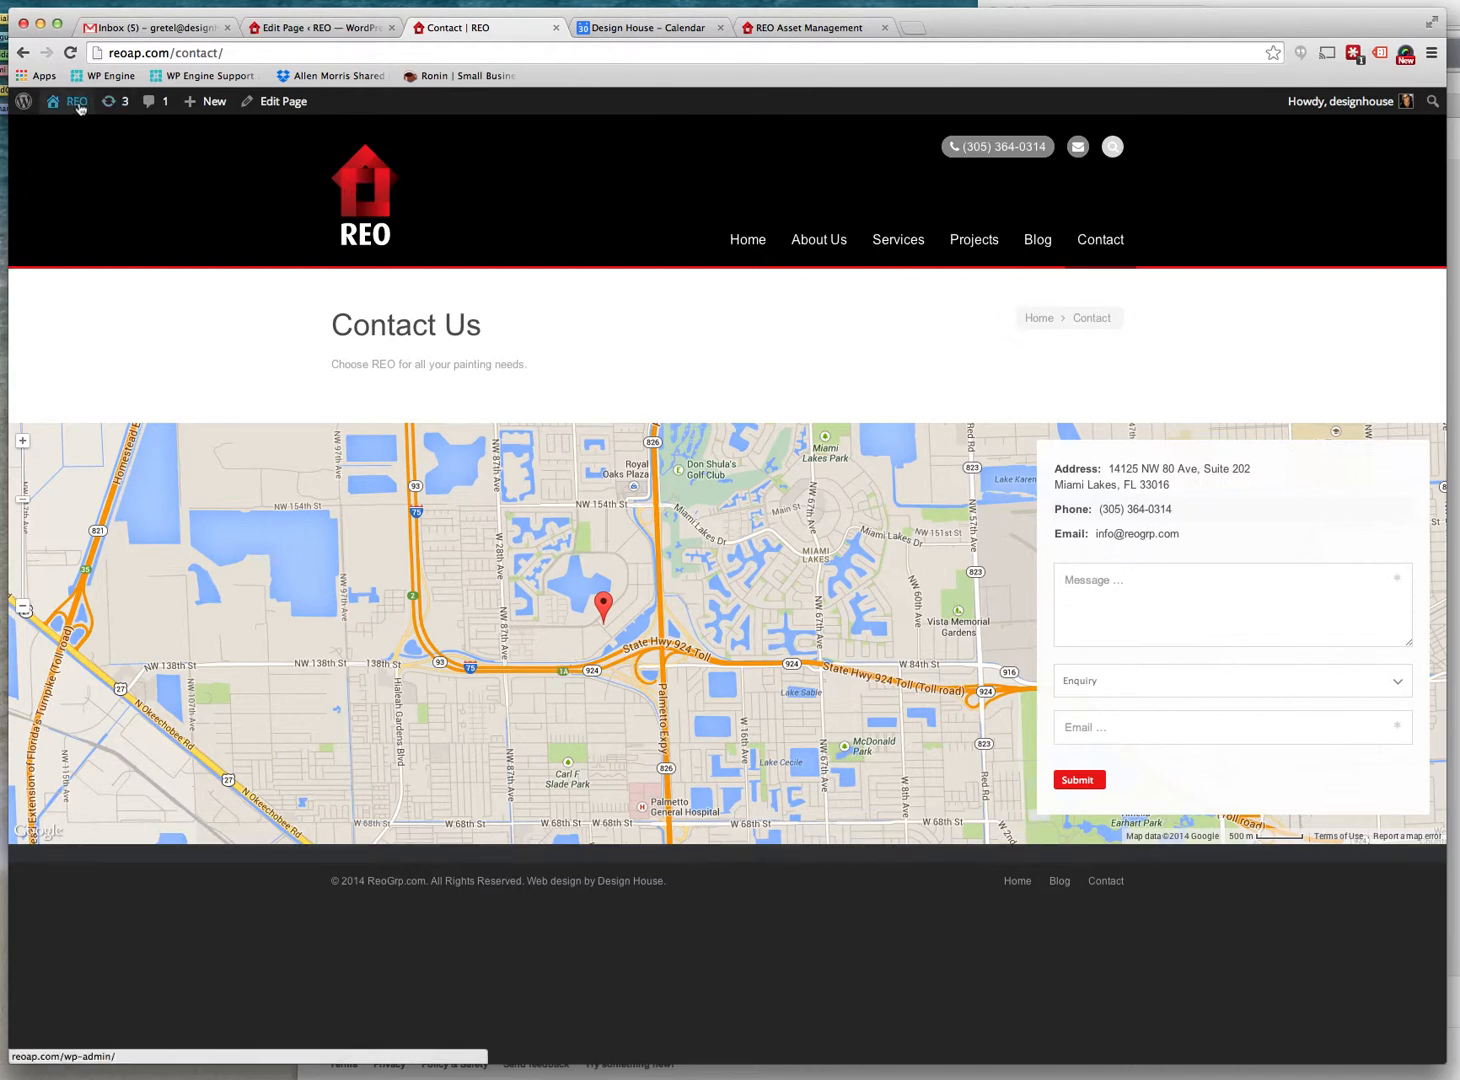
Return to the dashboard, open the Theme Options and look through the Branding and Setup sections
{"action": "mouse_move", "coordinate": [70, 101]}
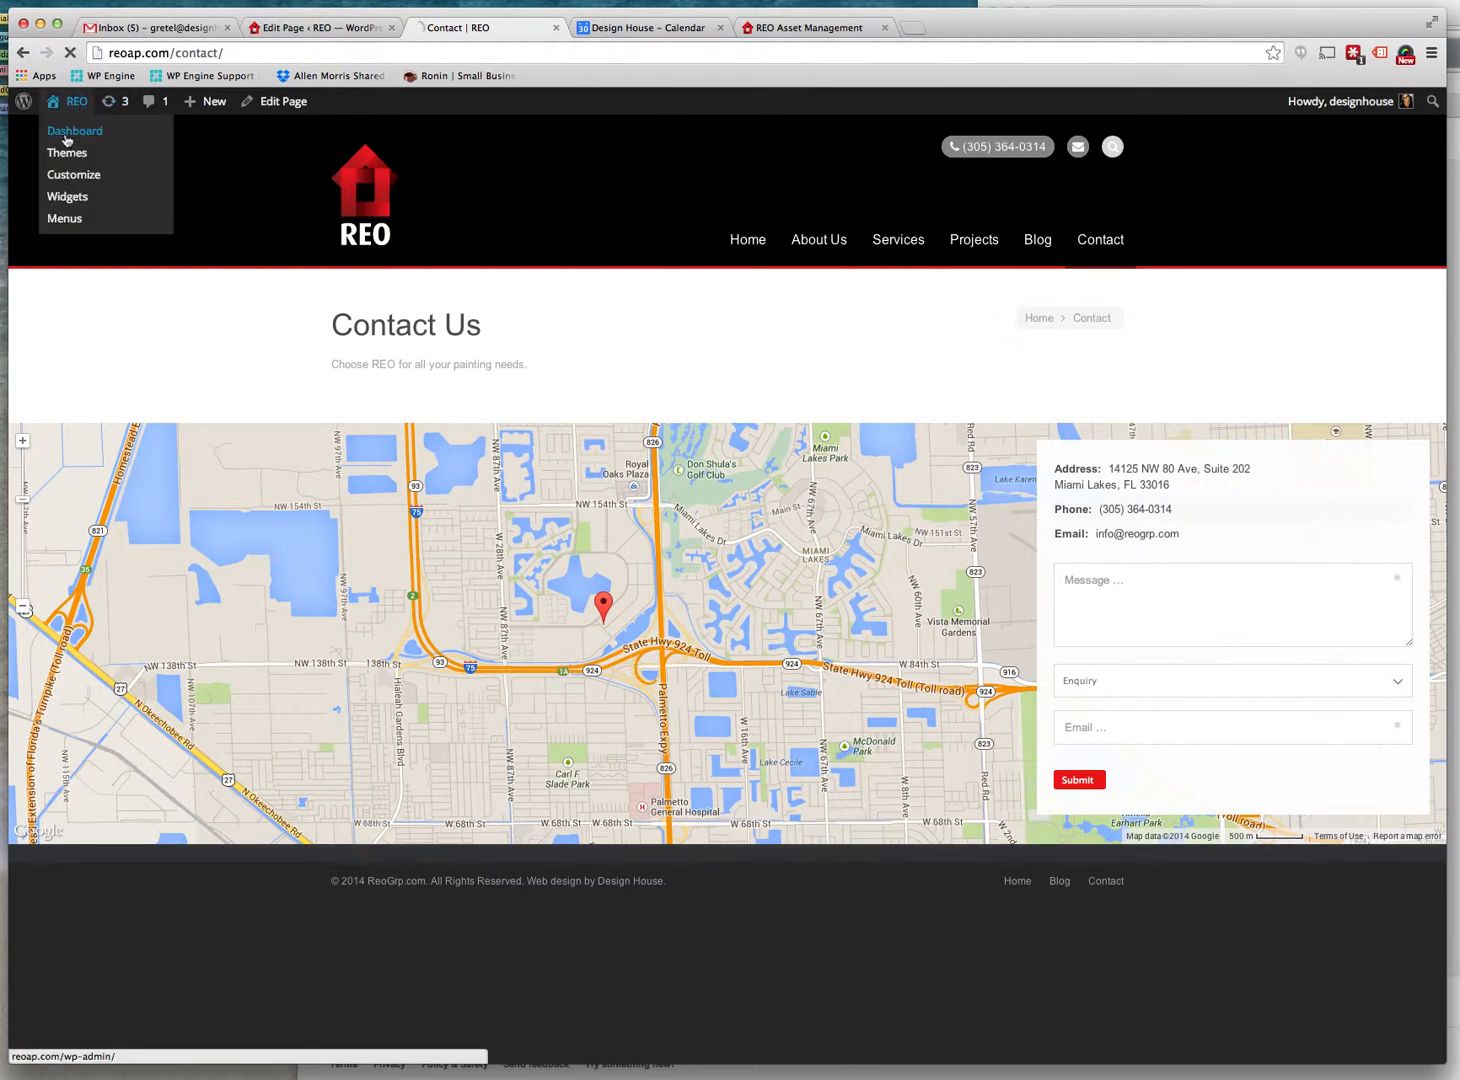
{"action": "left_click", "coordinate": [67, 138]}
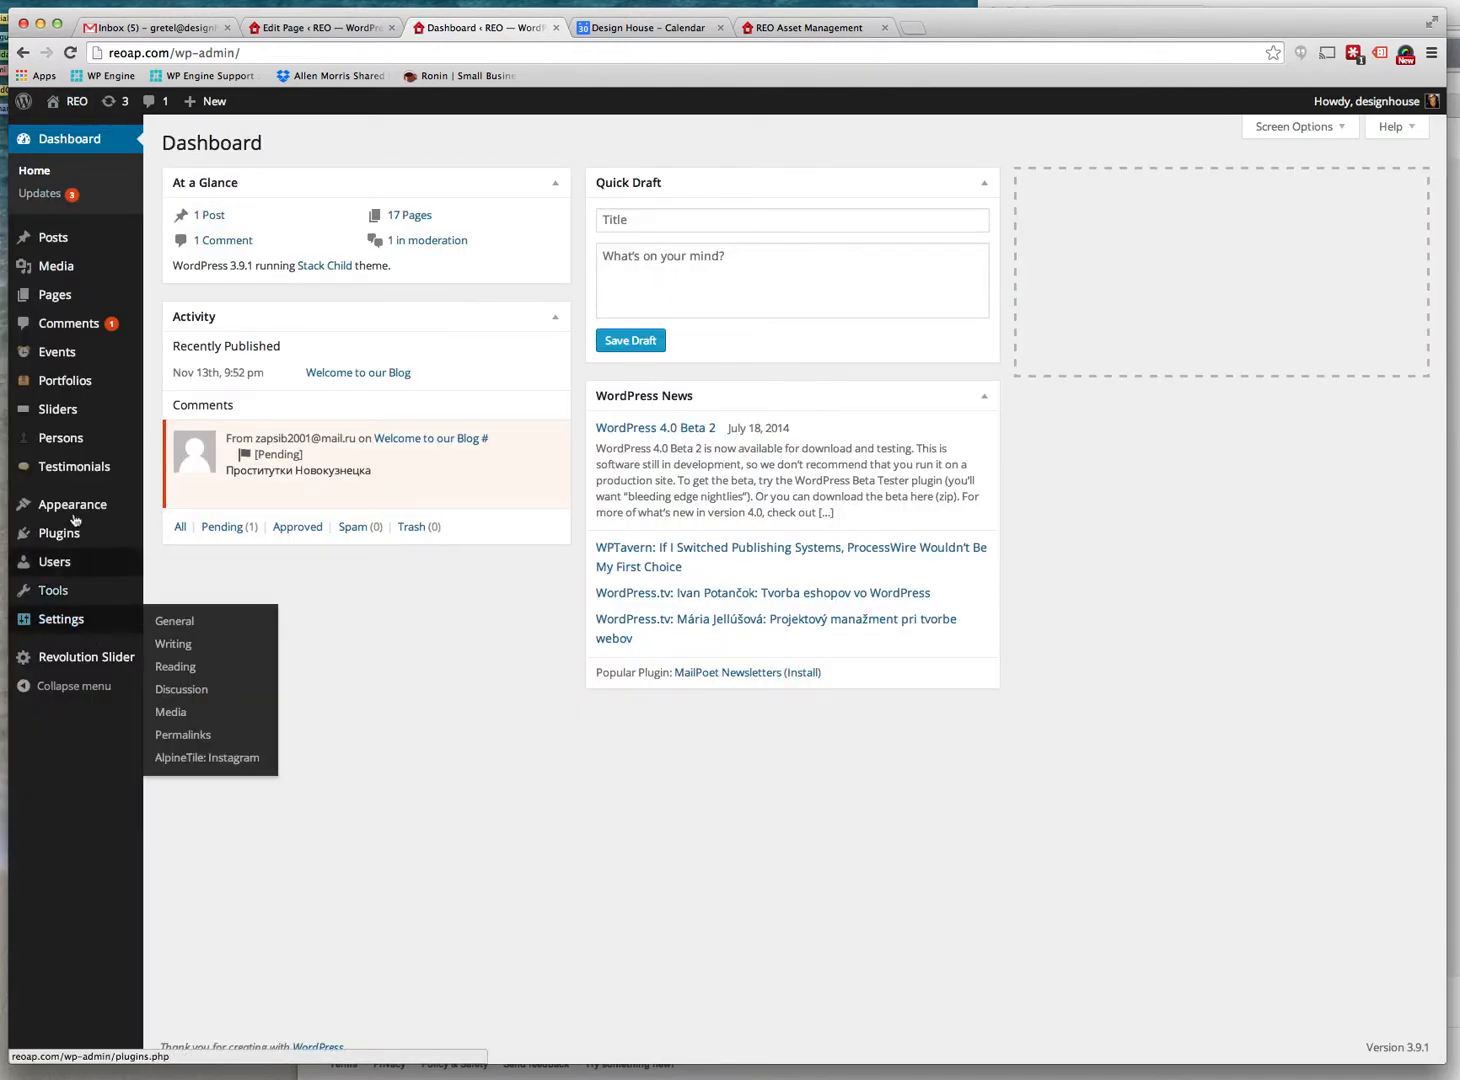
{"action": "mouse_move", "coordinate": [70, 510]}
{"action": "left_click", "coordinate": [176, 600]}
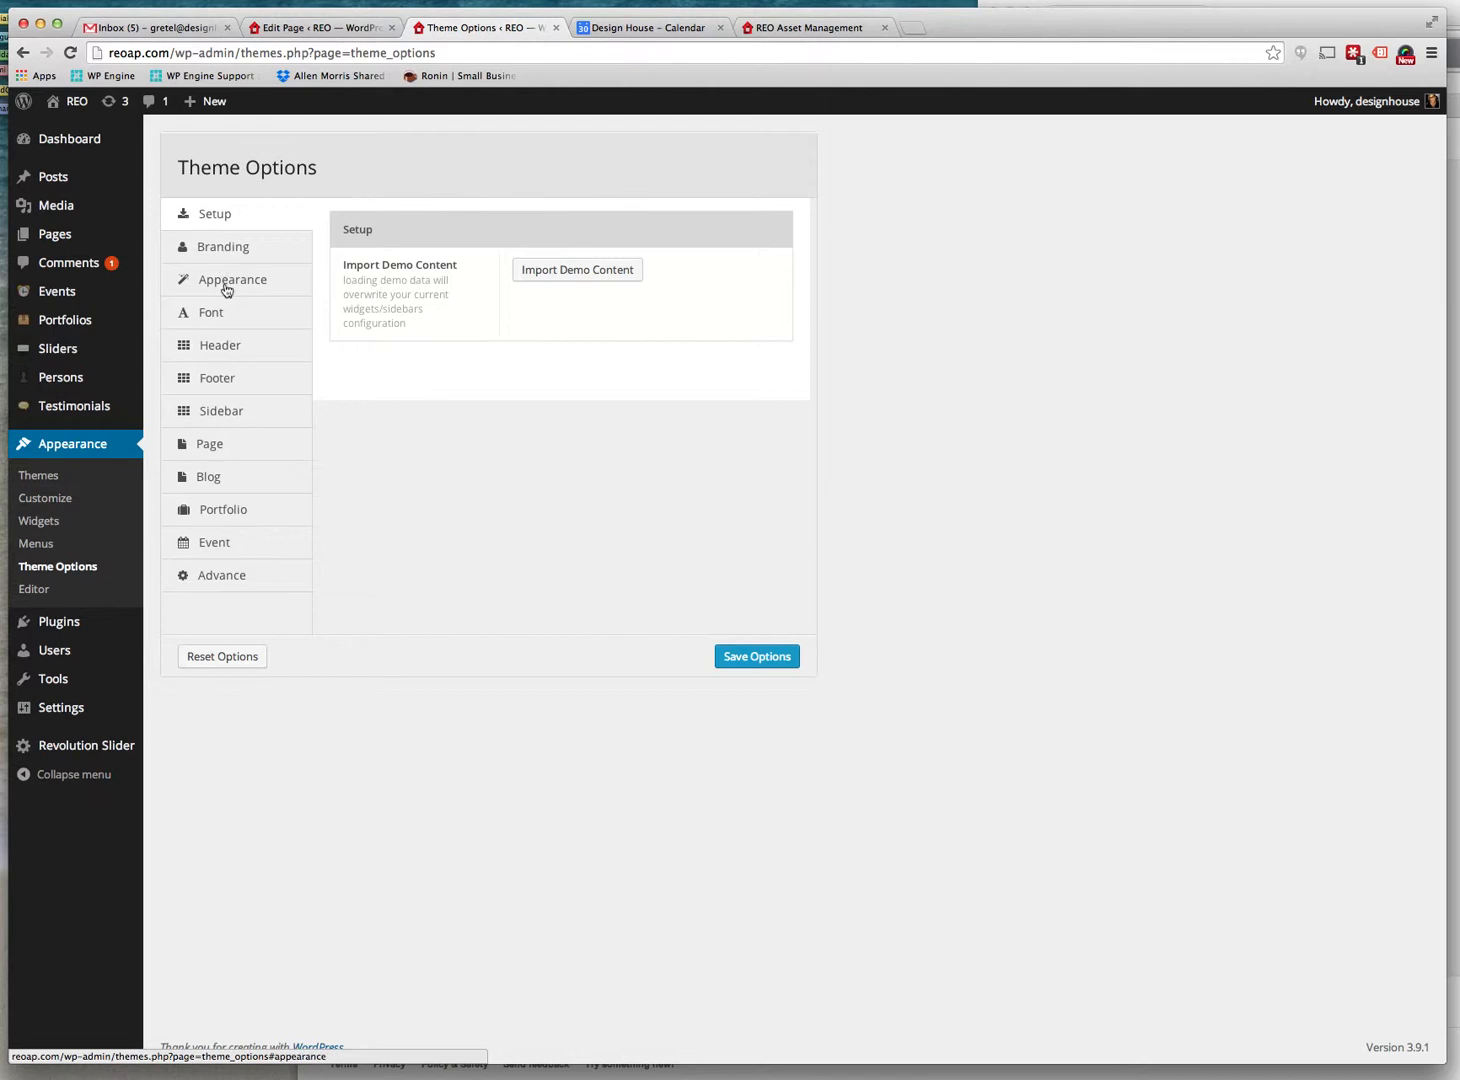
{"action": "left_click", "coordinate": [229, 247]}
{"action": "left_click", "coordinate": [232, 220]}
Open the live site's Contact page for editing and look over its Stack Builder and General Options sections
{"action": "left_click", "coordinate": [104, 130]}
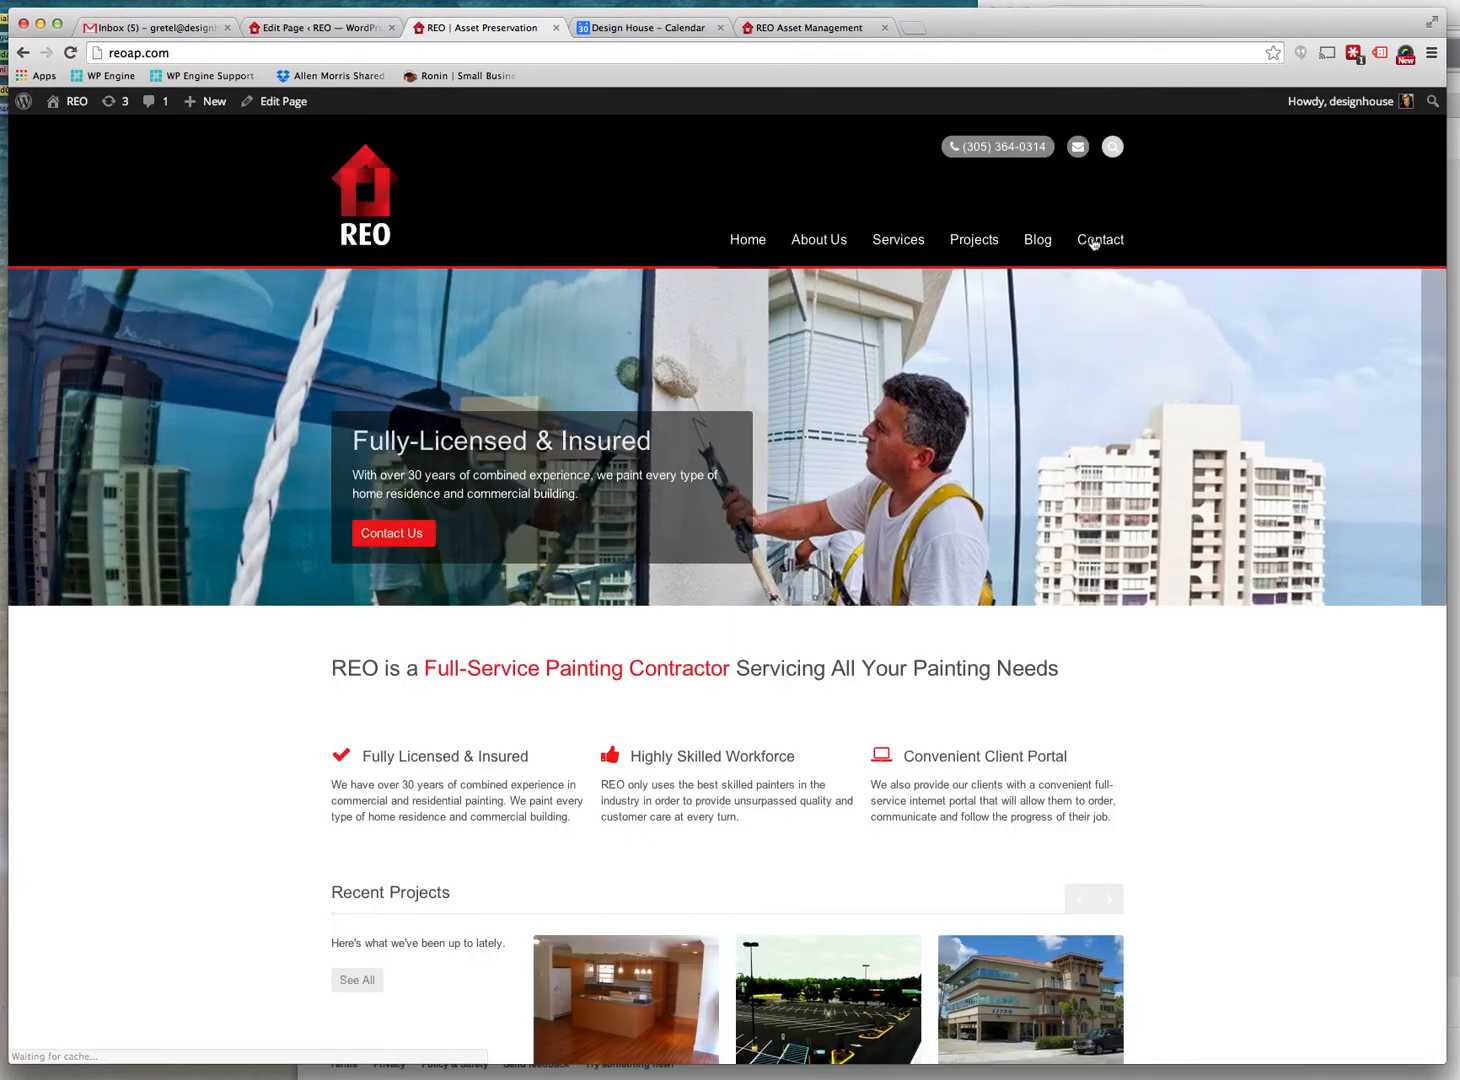
{"action": "left_click", "coordinate": [1095, 242]}
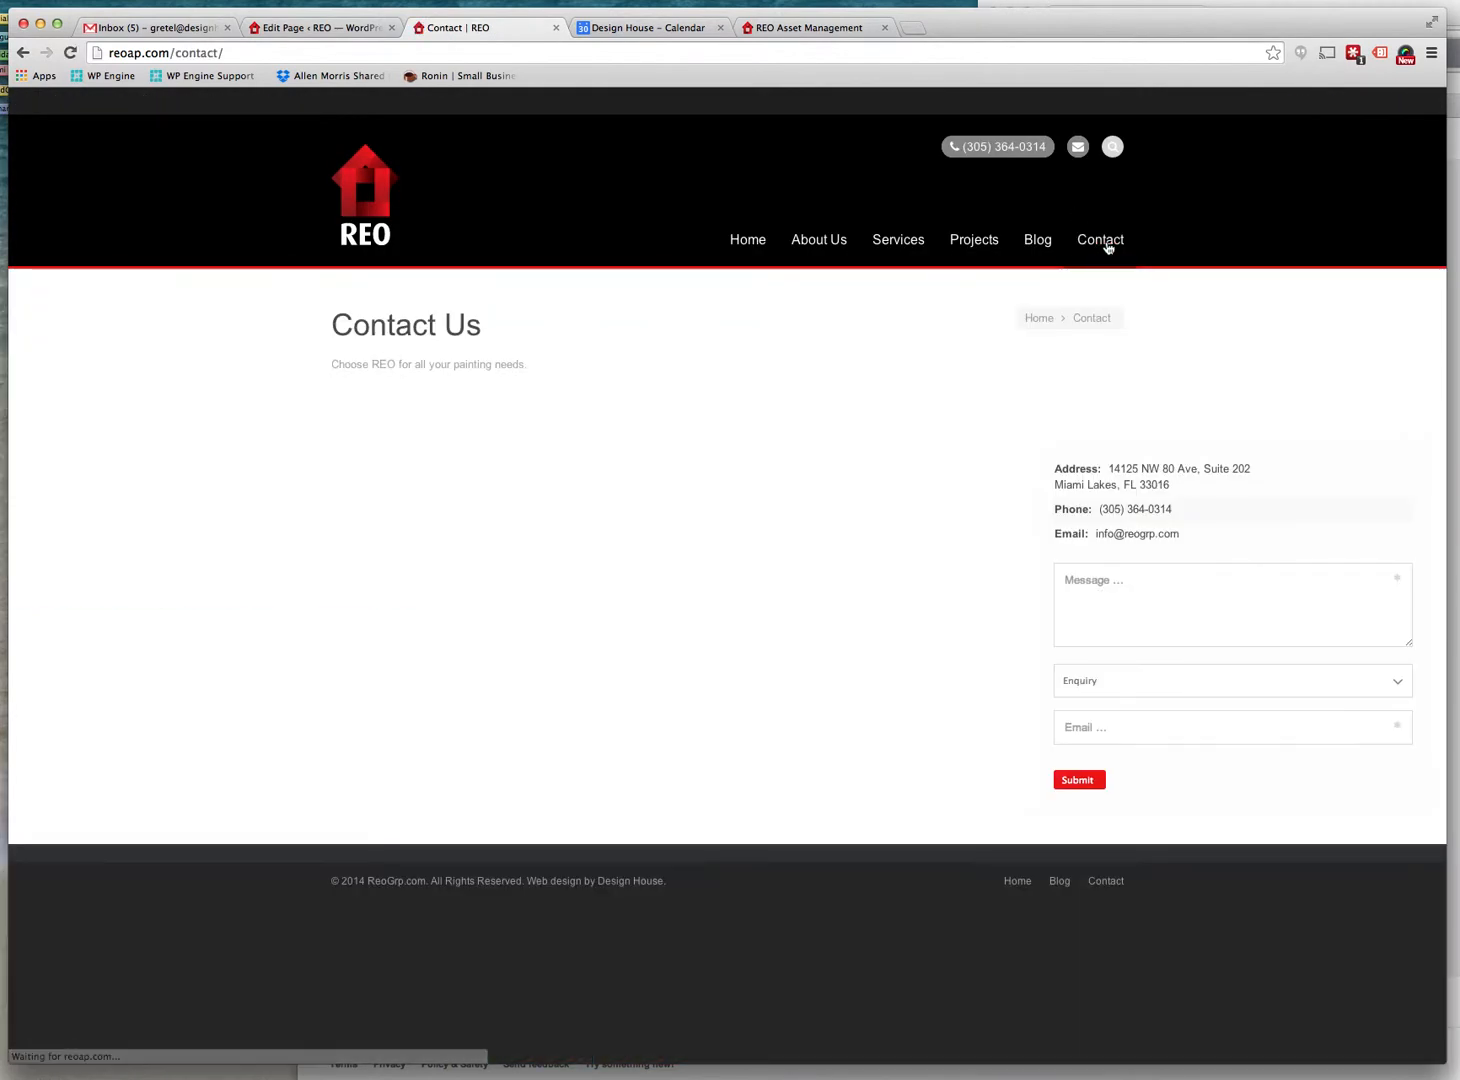
{"action": "left_click", "coordinate": [282, 108]}
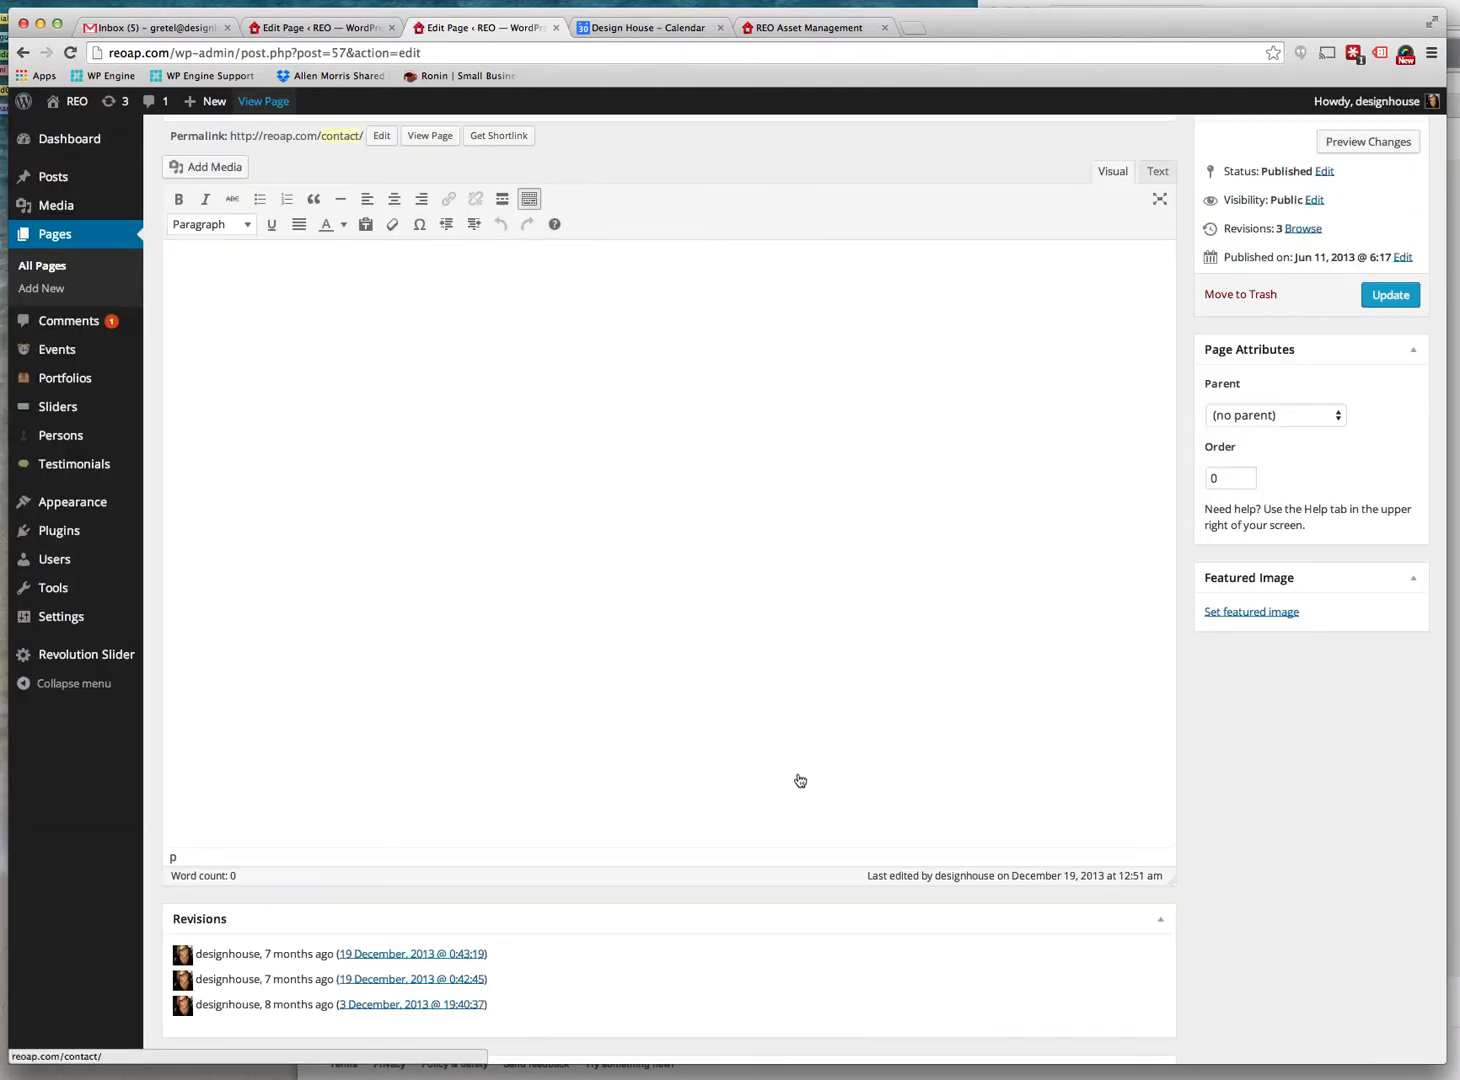
{"action": "scroll", "coordinate": [800, 780], "scroll_direction": "down", "scroll_amount": 5}
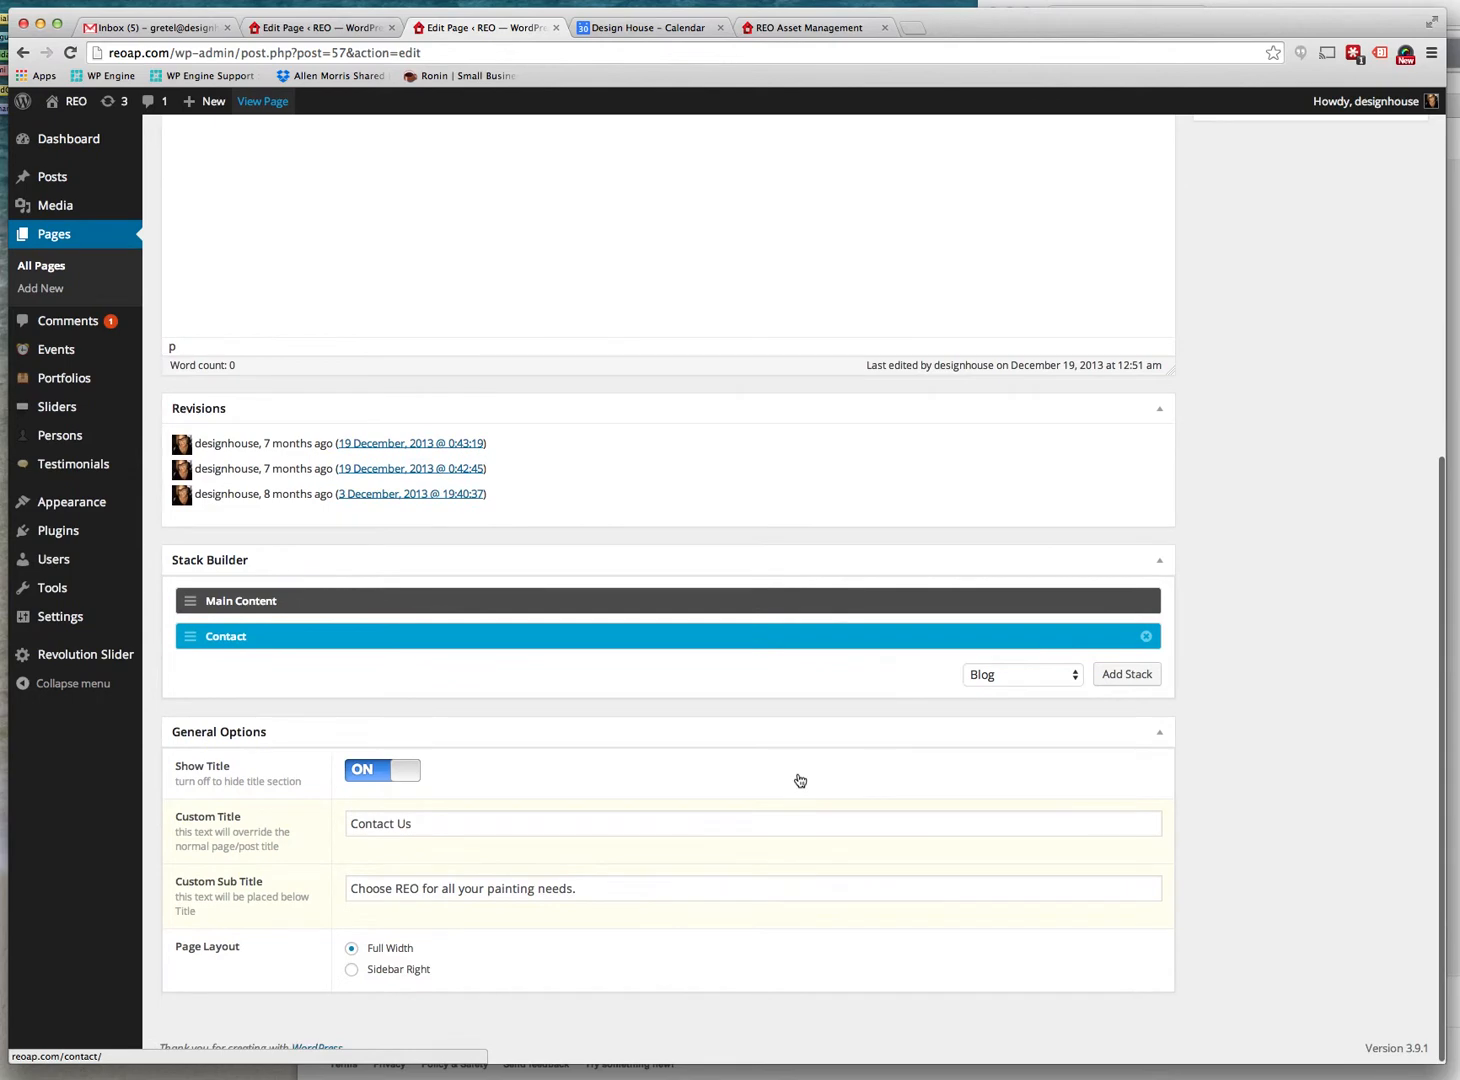
{"action": "scroll", "coordinate": [501, 781], "scroll_direction": "up", "scroll_amount": 4}
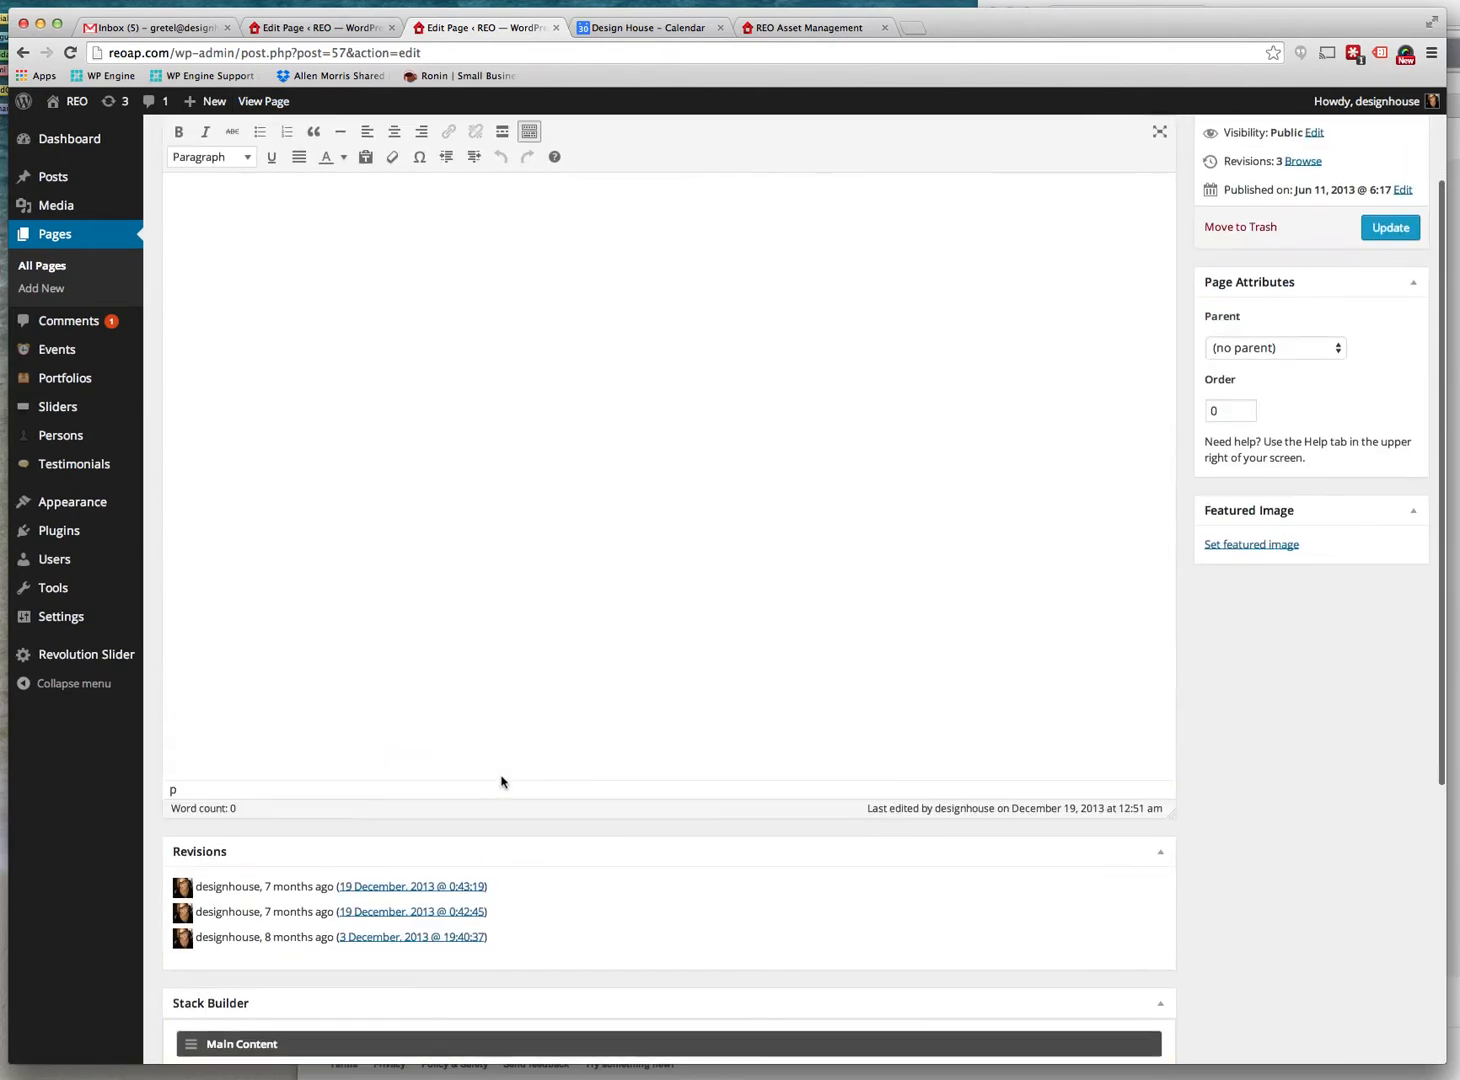
{"action": "scroll", "coordinate": [501, 781], "scroll_direction": "down", "scroll_amount": 2}
Expand the Contact stack and examine the map's latitude, longitude and marker settings
{"action": "left_click", "coordinate": [188, 933]}
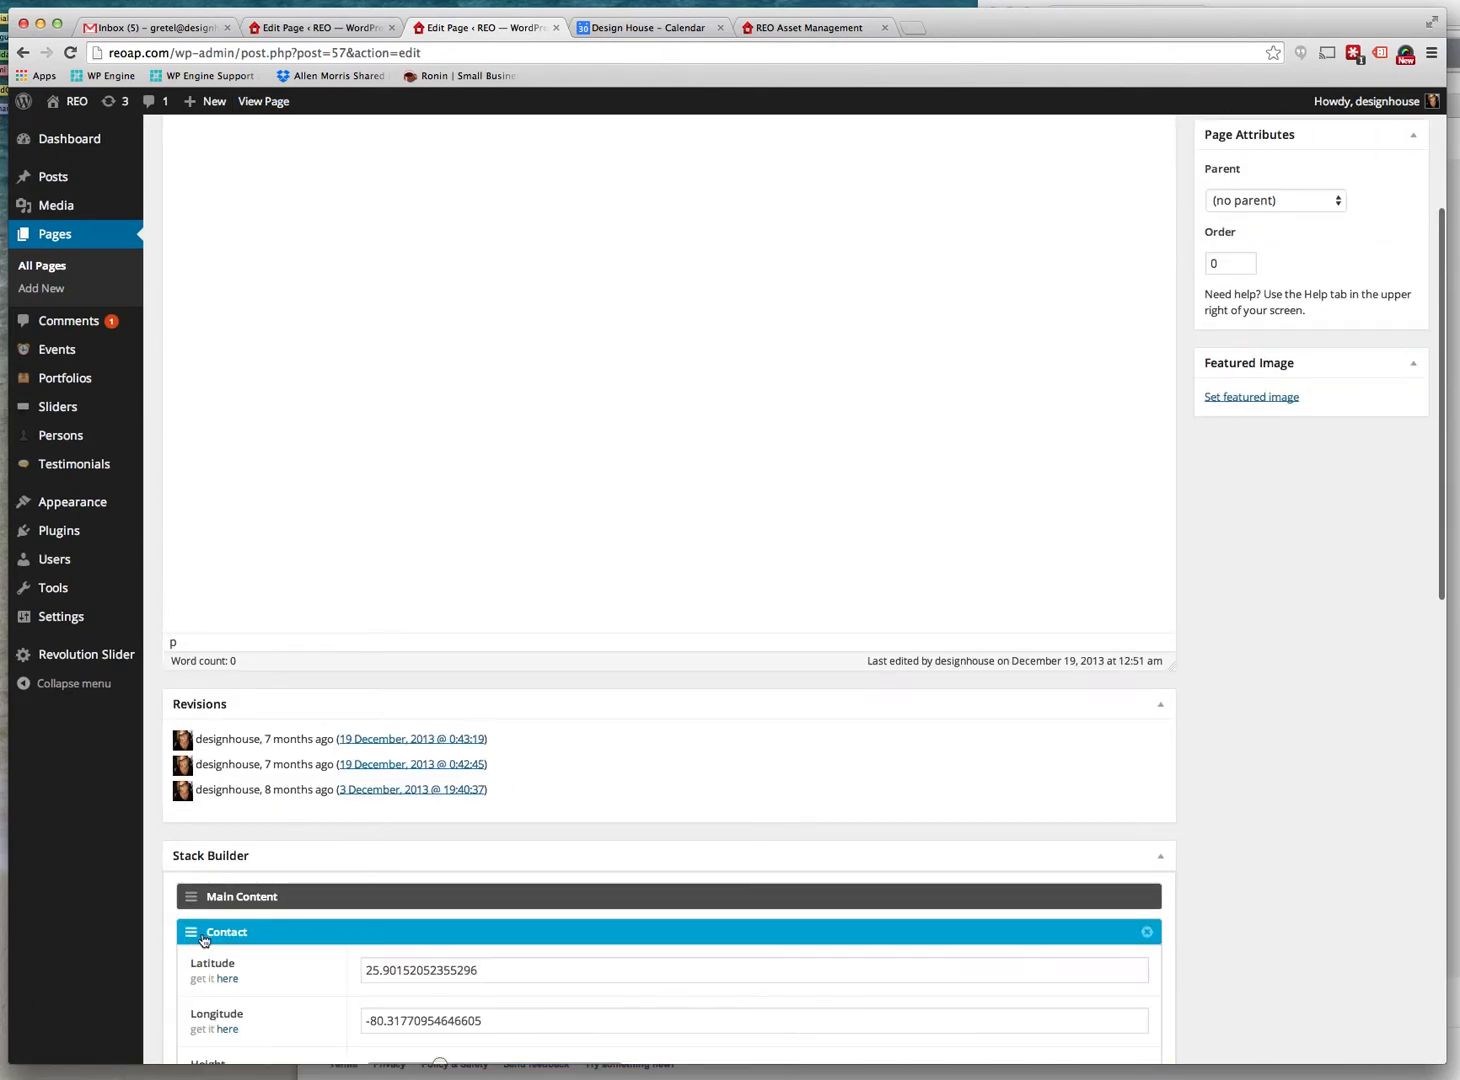
{"action": "scroll", "coordinate": [605, 781], "scroll_direction": "down", "scroll_amount": 5}
{"action": "scroll", "coordinate": [605, 781], "scroll_direction": "down", "scroll_amount": 1}
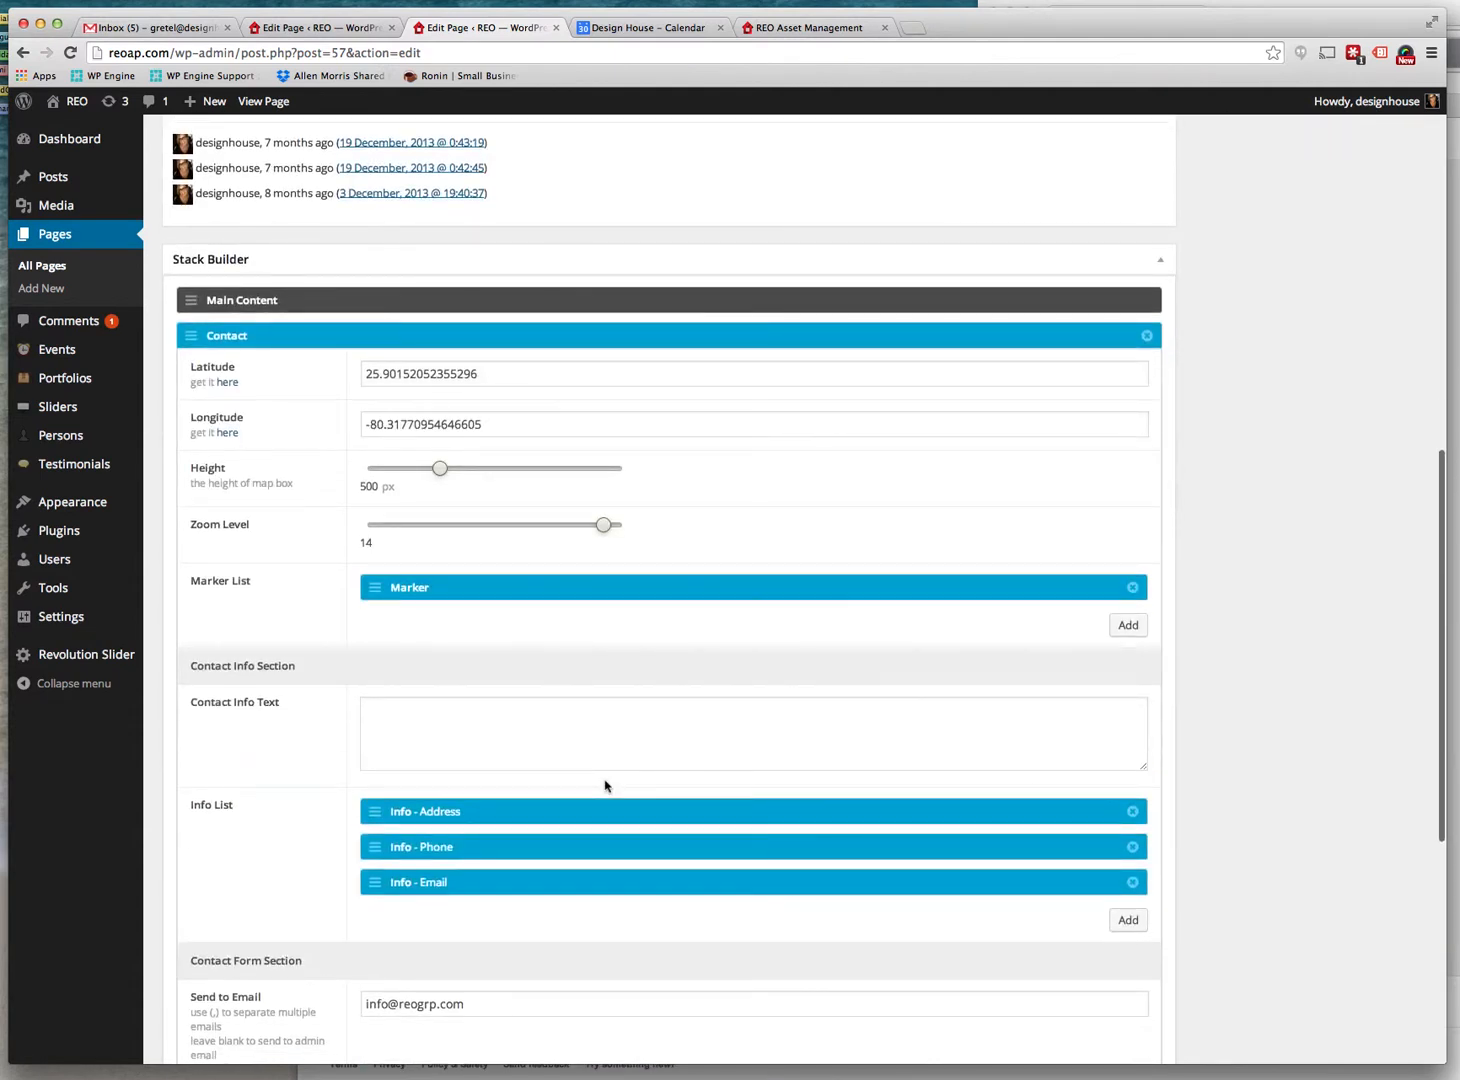
{"action": "scroll", "coordinate": [605, 783], "scroll_direction": "up", "scroll_amount": 1}
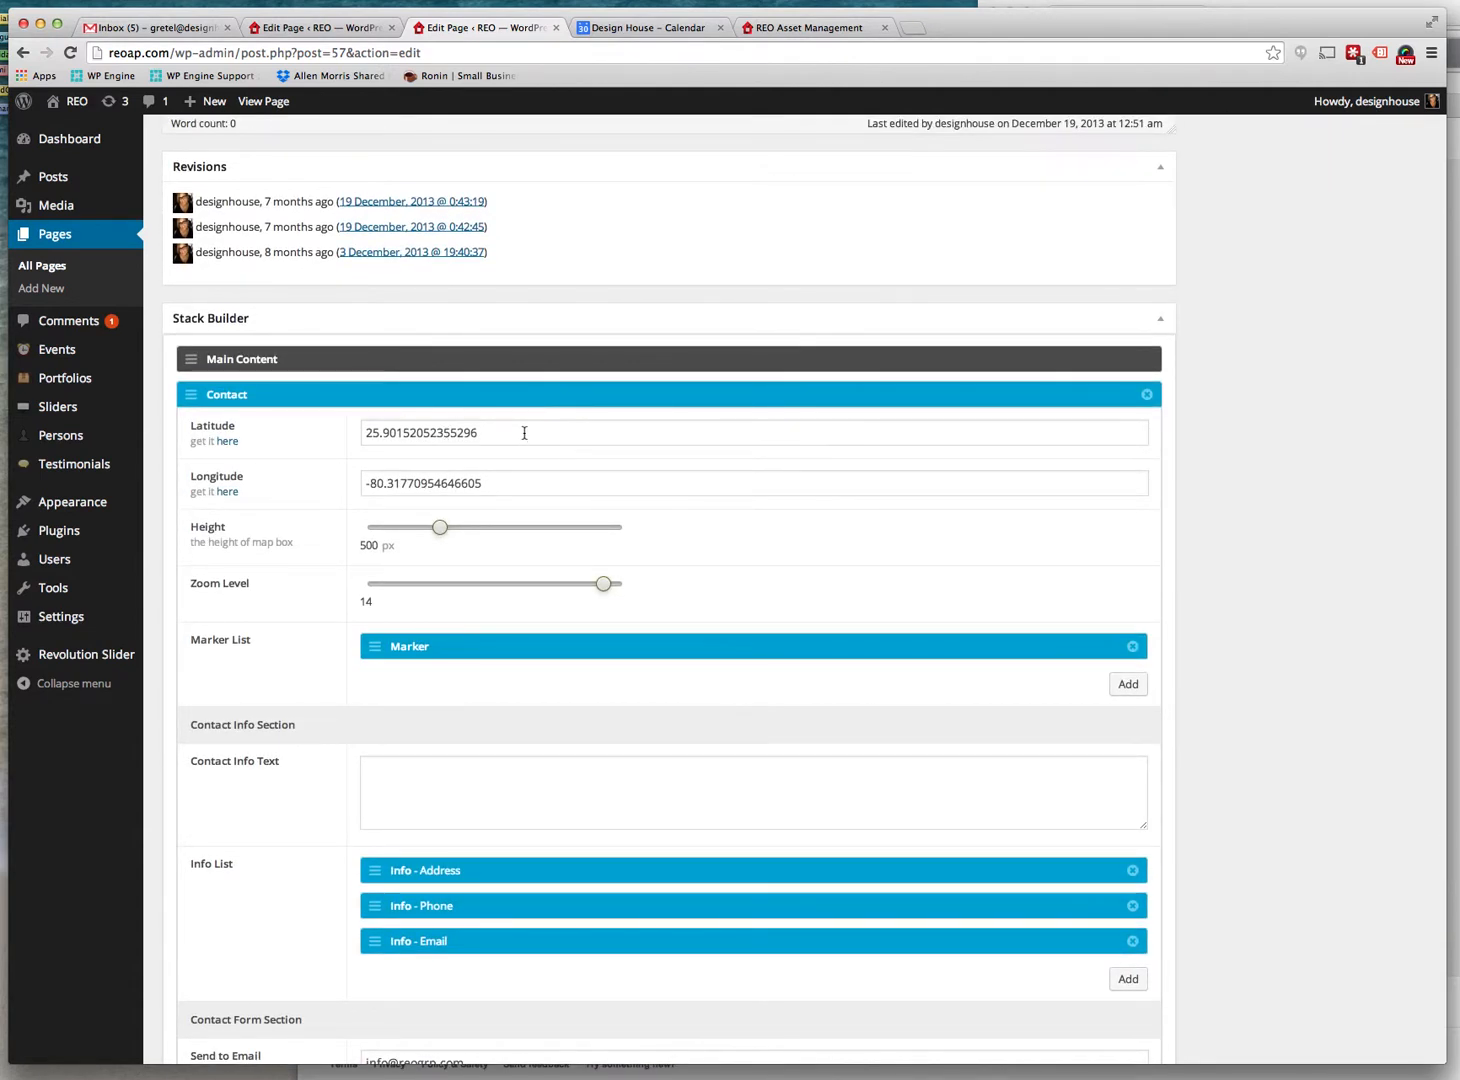
{"action": "left_click_drag", "start_coordinate": [520, 432], "coordinate": [355, 428]}
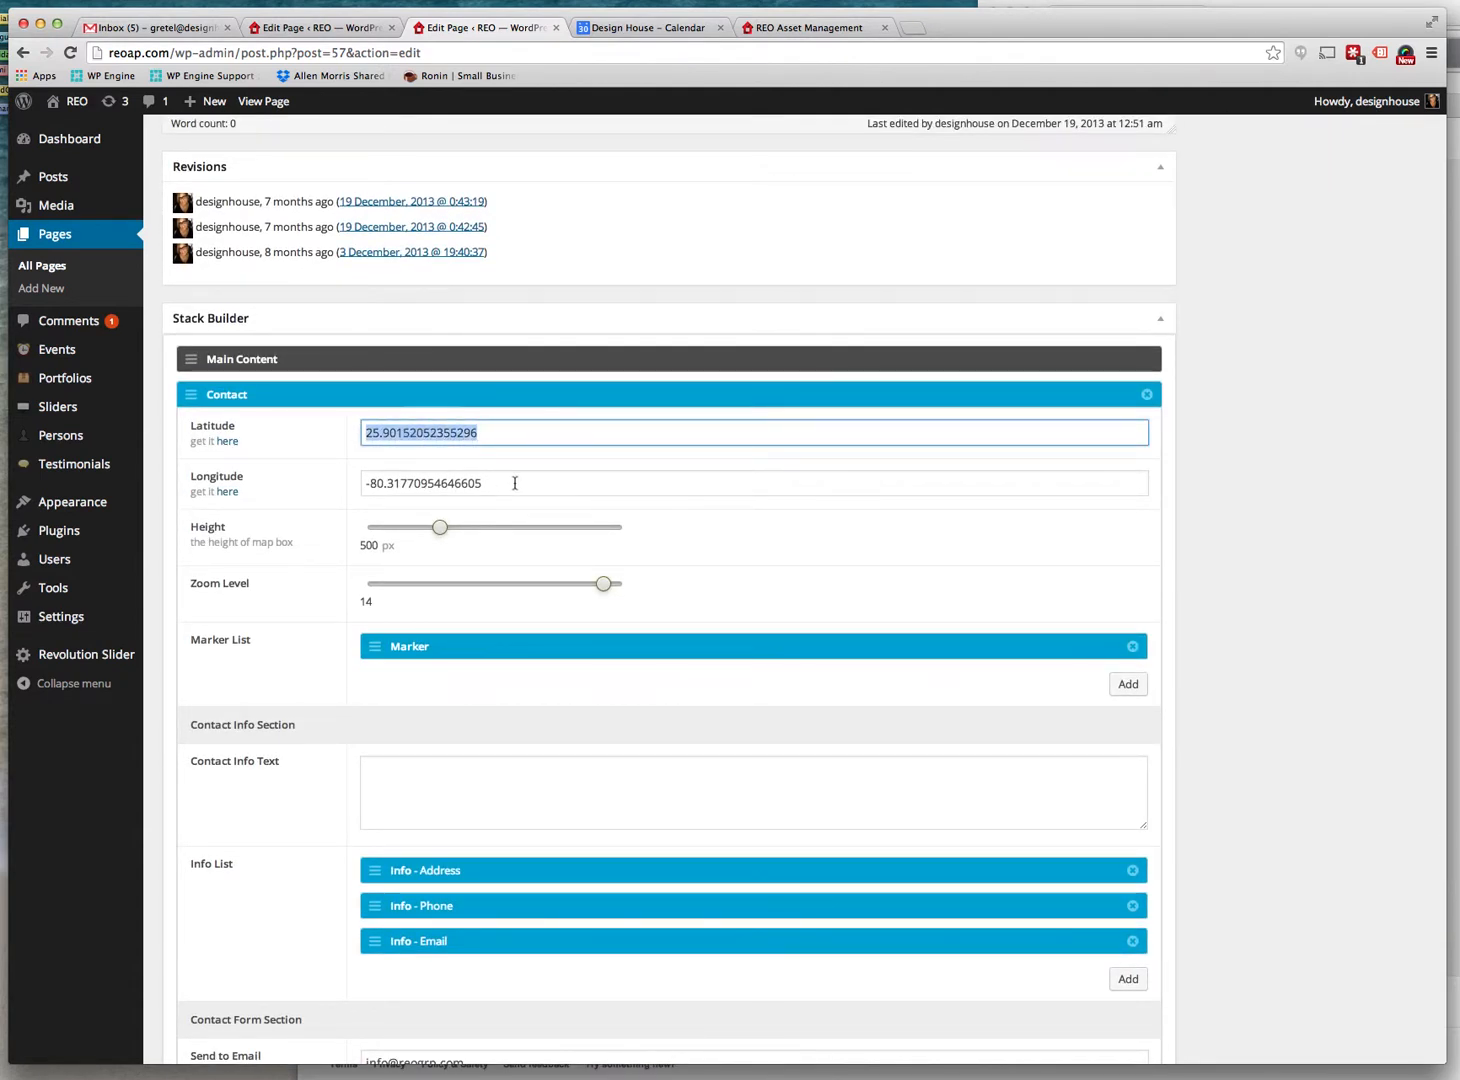
{"action": "left_click_drag", "start_coordinate": [515, 483], "coordinate": [351, 481]}
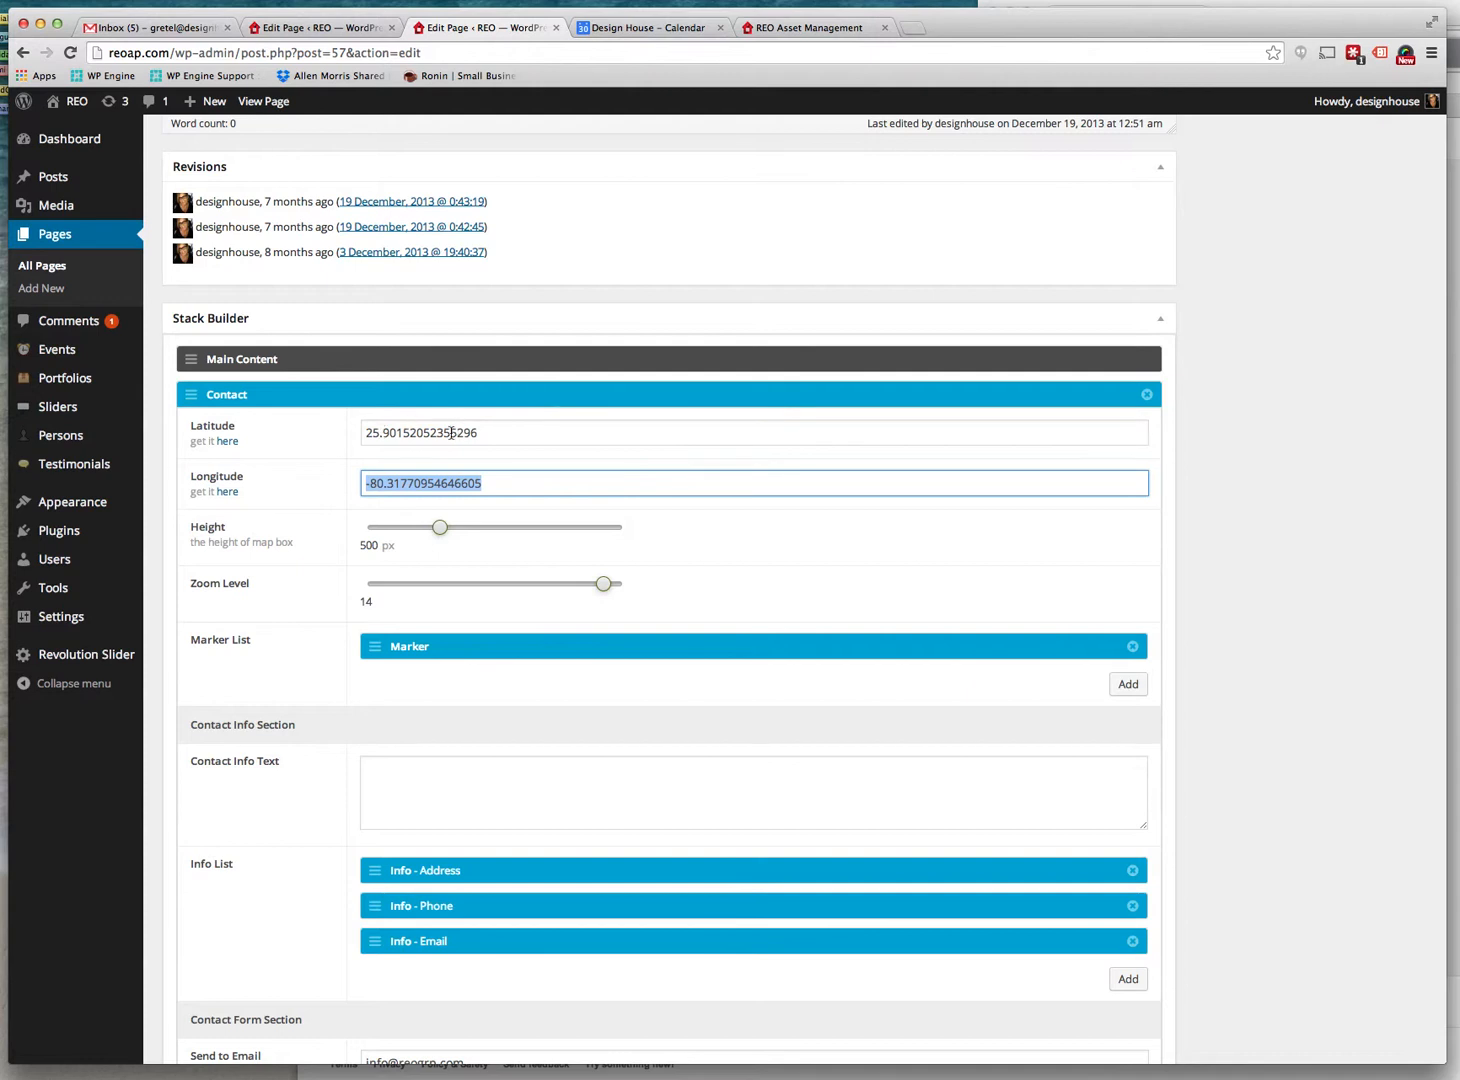
{"action": "left_click", "coordinate": [374, 649]}
{"action": "left_click", "coordinate": [374, 649]}
{"action": "left_click", "coordinate": [374, 649]}
{"action": "left_click", "coordinate": [374, 649]}
Examine the Contact Info Text field and the Address entry in the Contact stack's info list
{"action": "left_click", "coordinate": [459, 775]}
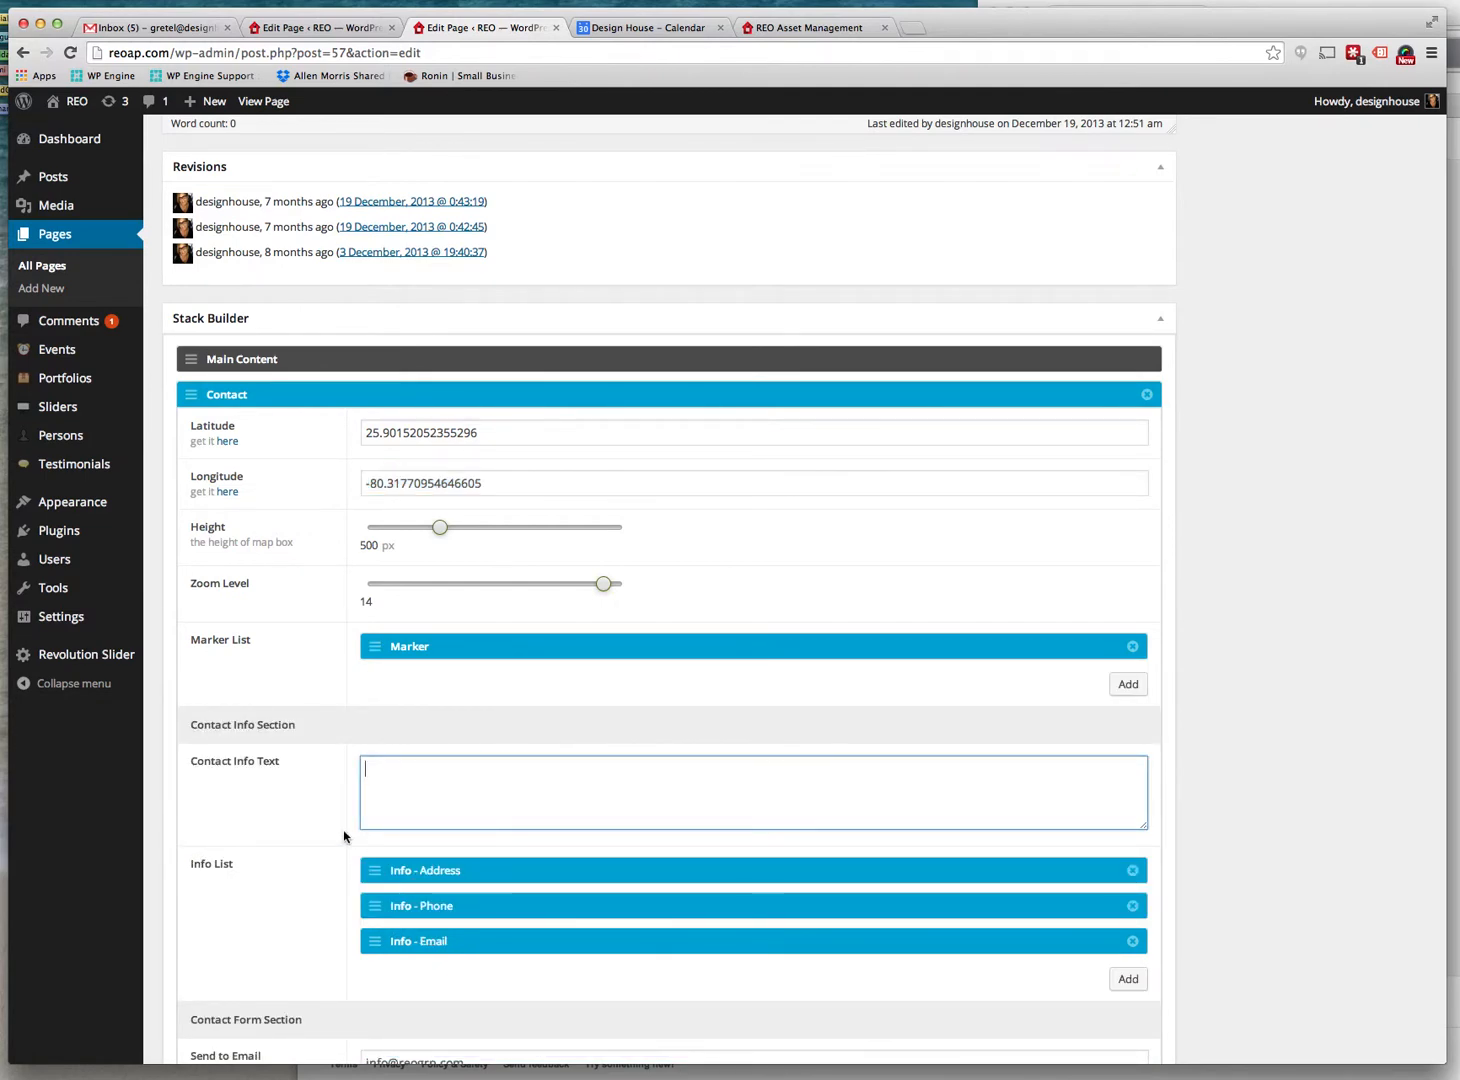
{"action": "scroll", "coordinate": [345, 835], "scroll_direction": "down", "scroll_amount": 3}
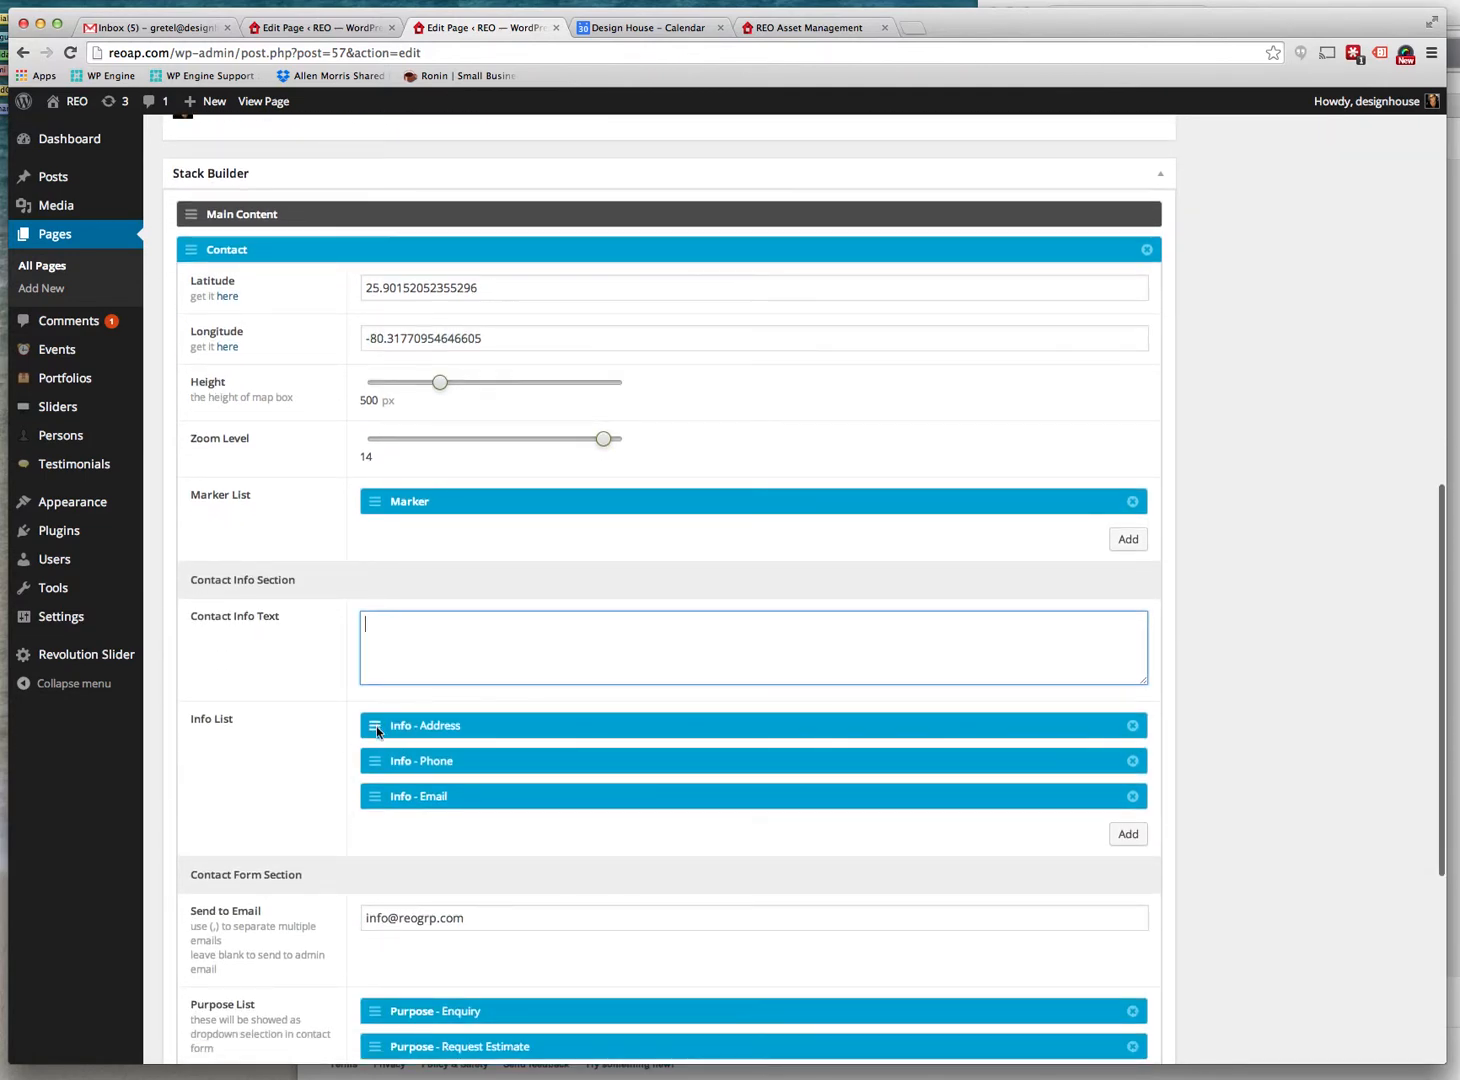
{"action": "left_click", "coordinate": [376, 726]}
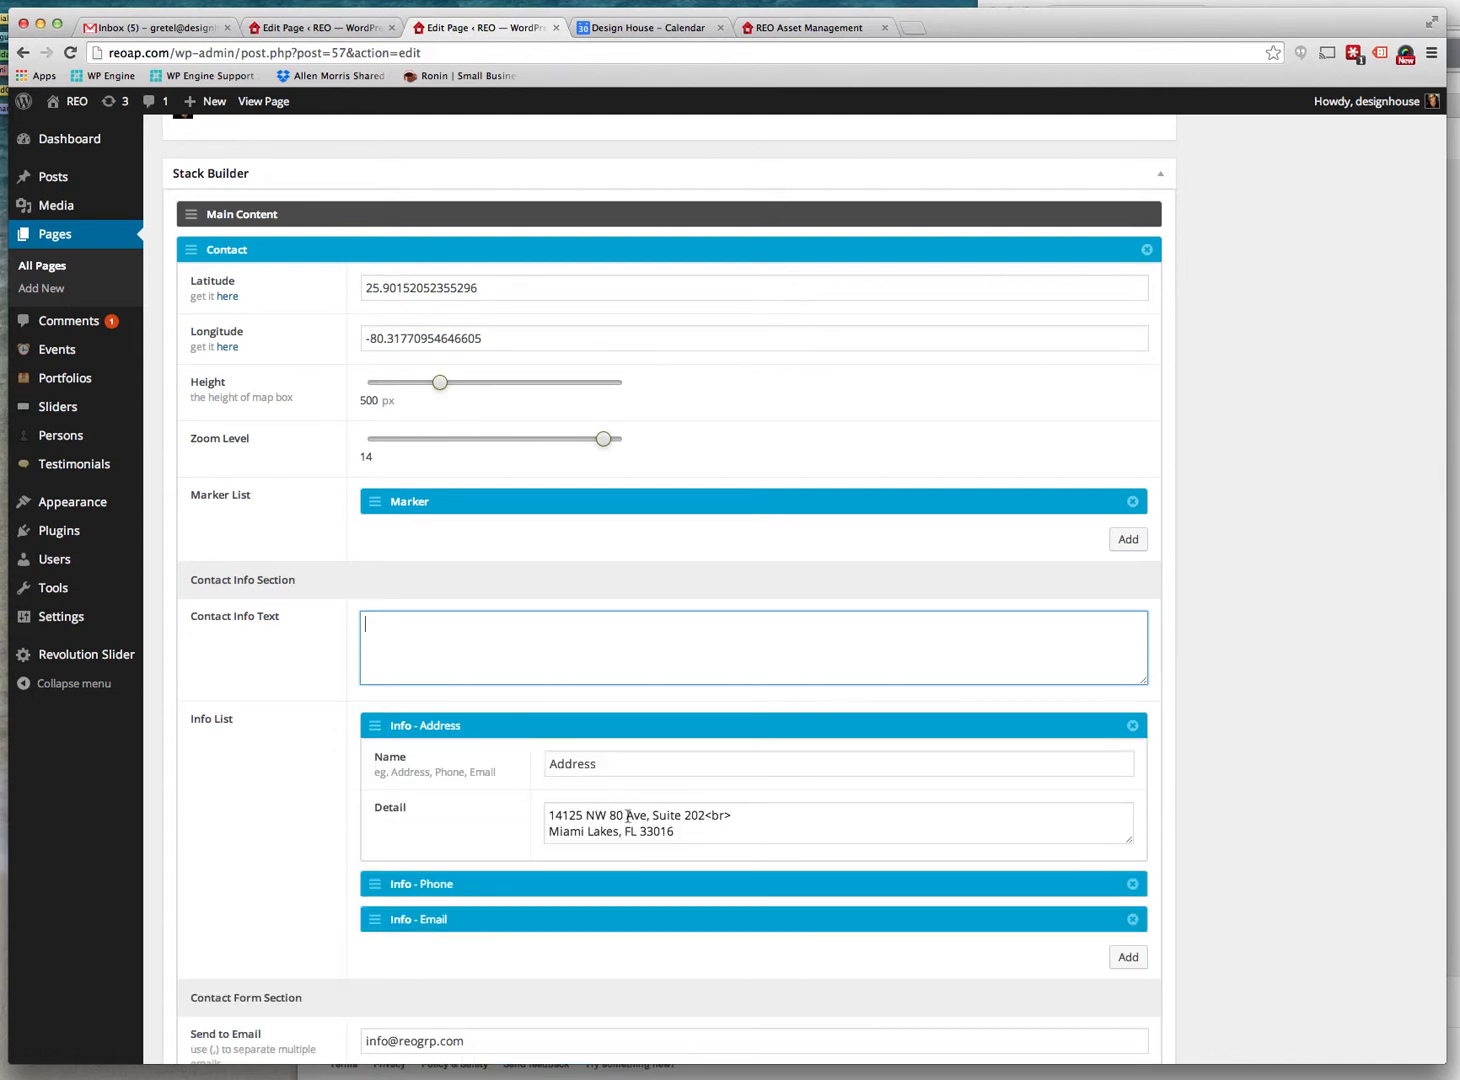
{"action": "left_click", "coordinate": [374, 731]}
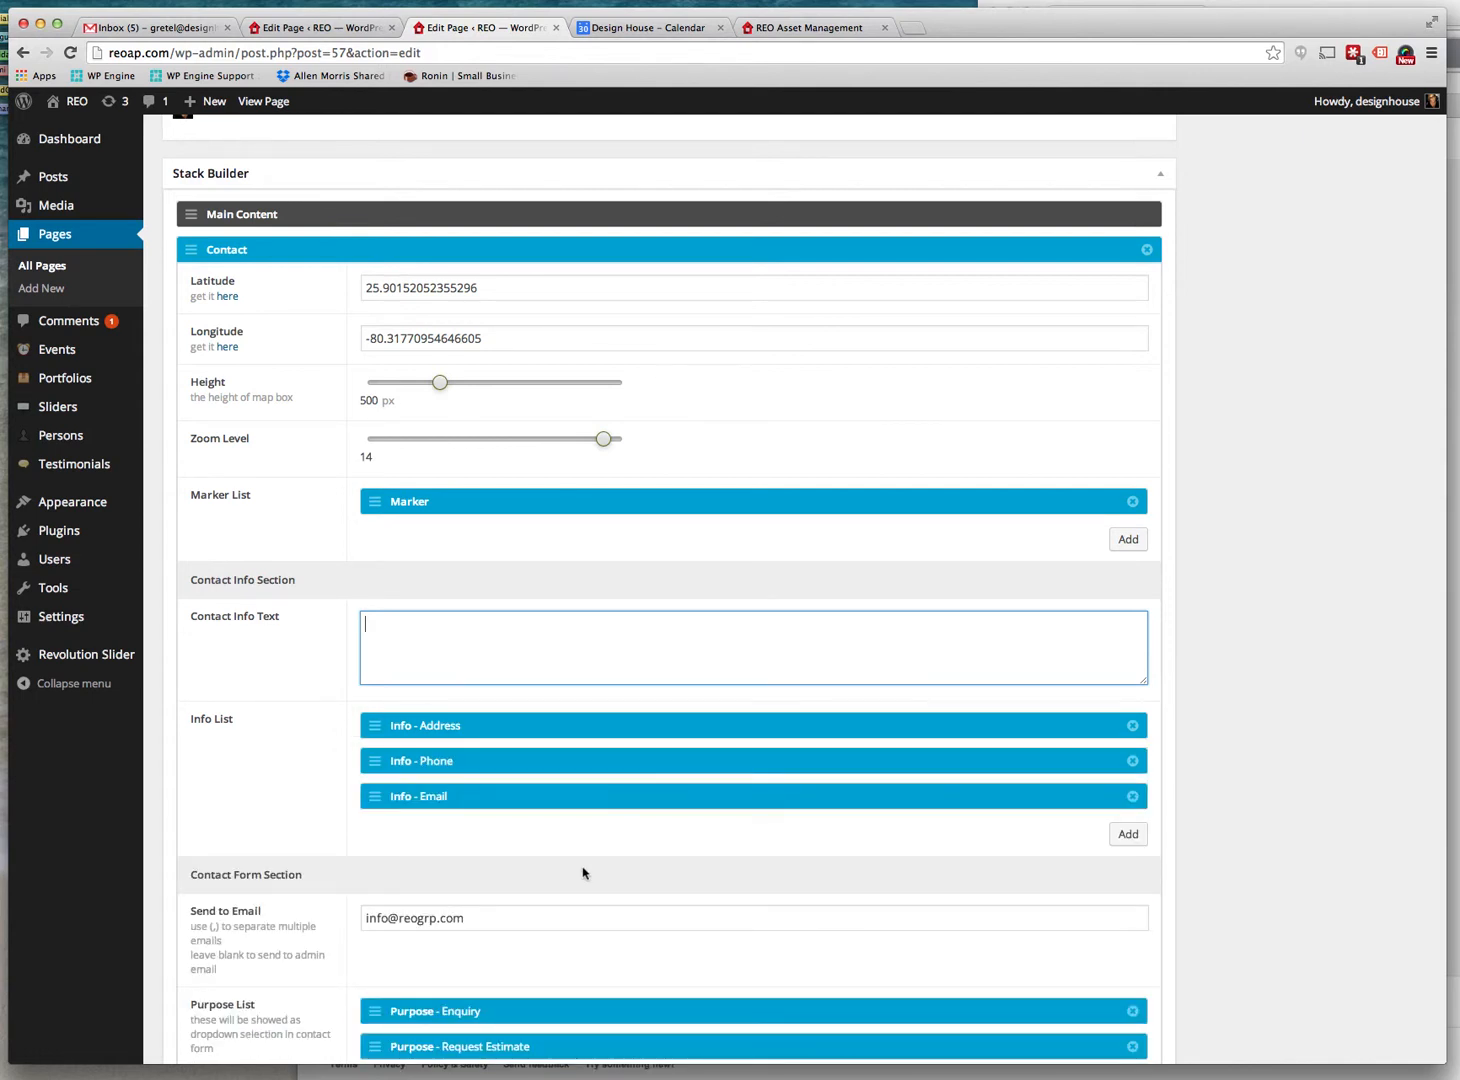
Examine the contact form's Send to Email field and the Enquiry and Request Estimate entries in the purpose list
{"action": "scroll", "coordinate": [583, 873], "scroll_direction": "down", "scroll_amount": 3}
{"action": "left_click_drag", "start_coordinate": [495, 750], "coordinate": [315, 752]}
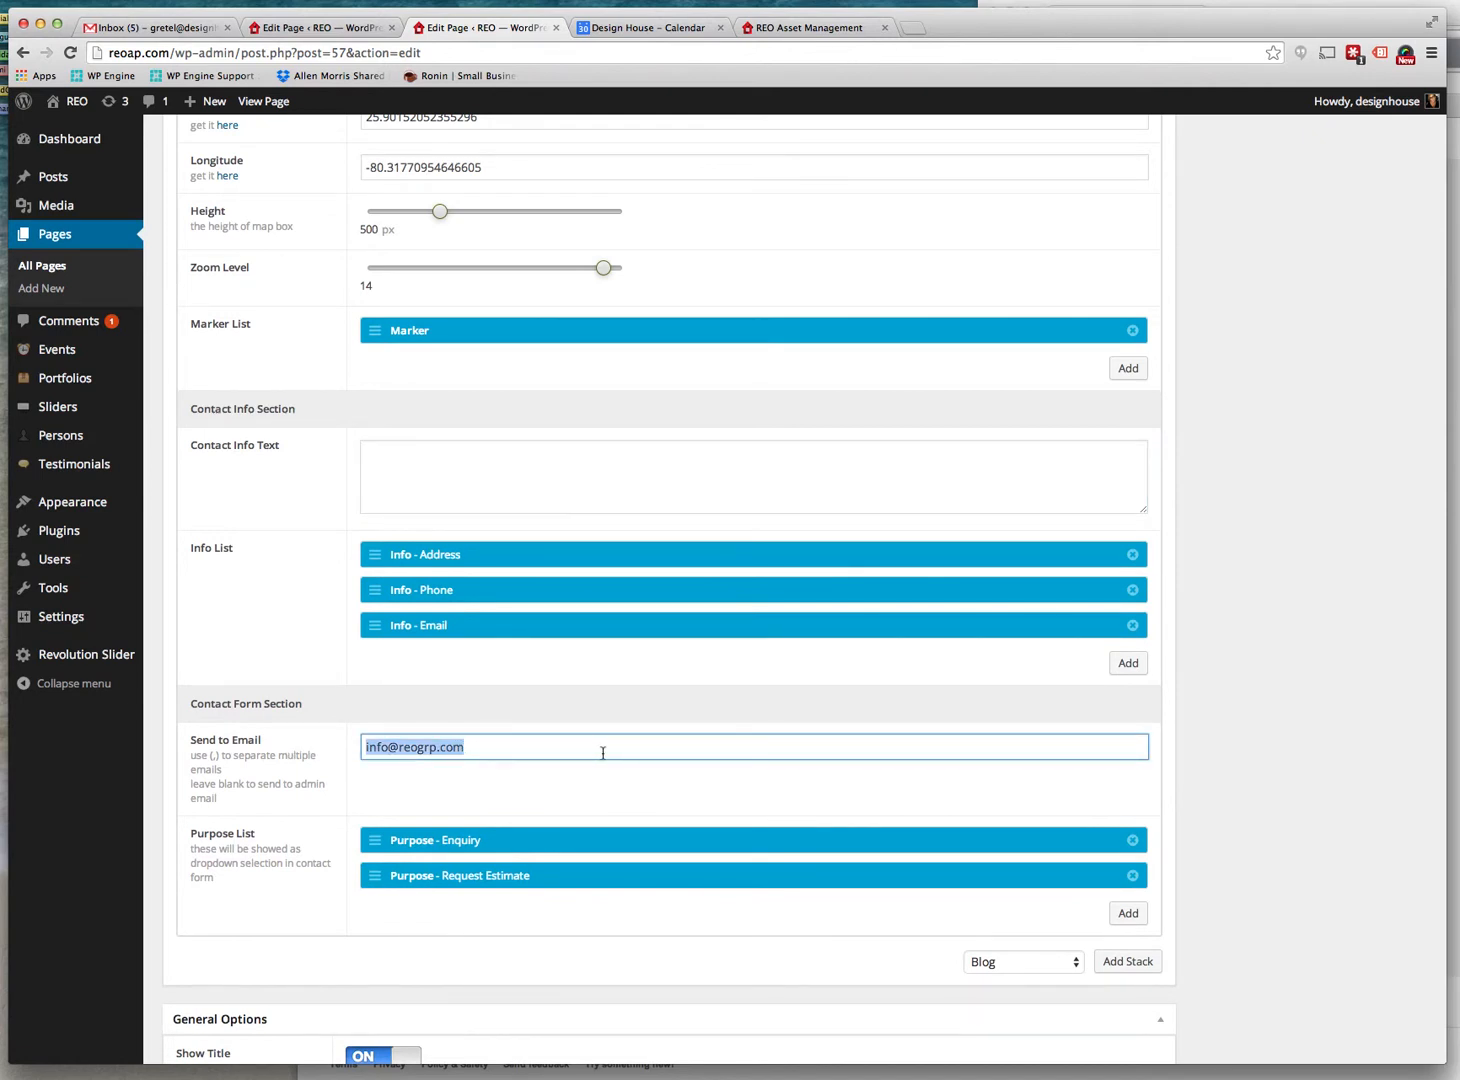
{"action": "left_click", "coordinate": [373, 845]}
{"action": "left_click", "coordinate": [373, 845]}
{"action": "left_click", "coordinate": [375, 878]}
{"action": "left_click", "coordinate": [375, 878]}
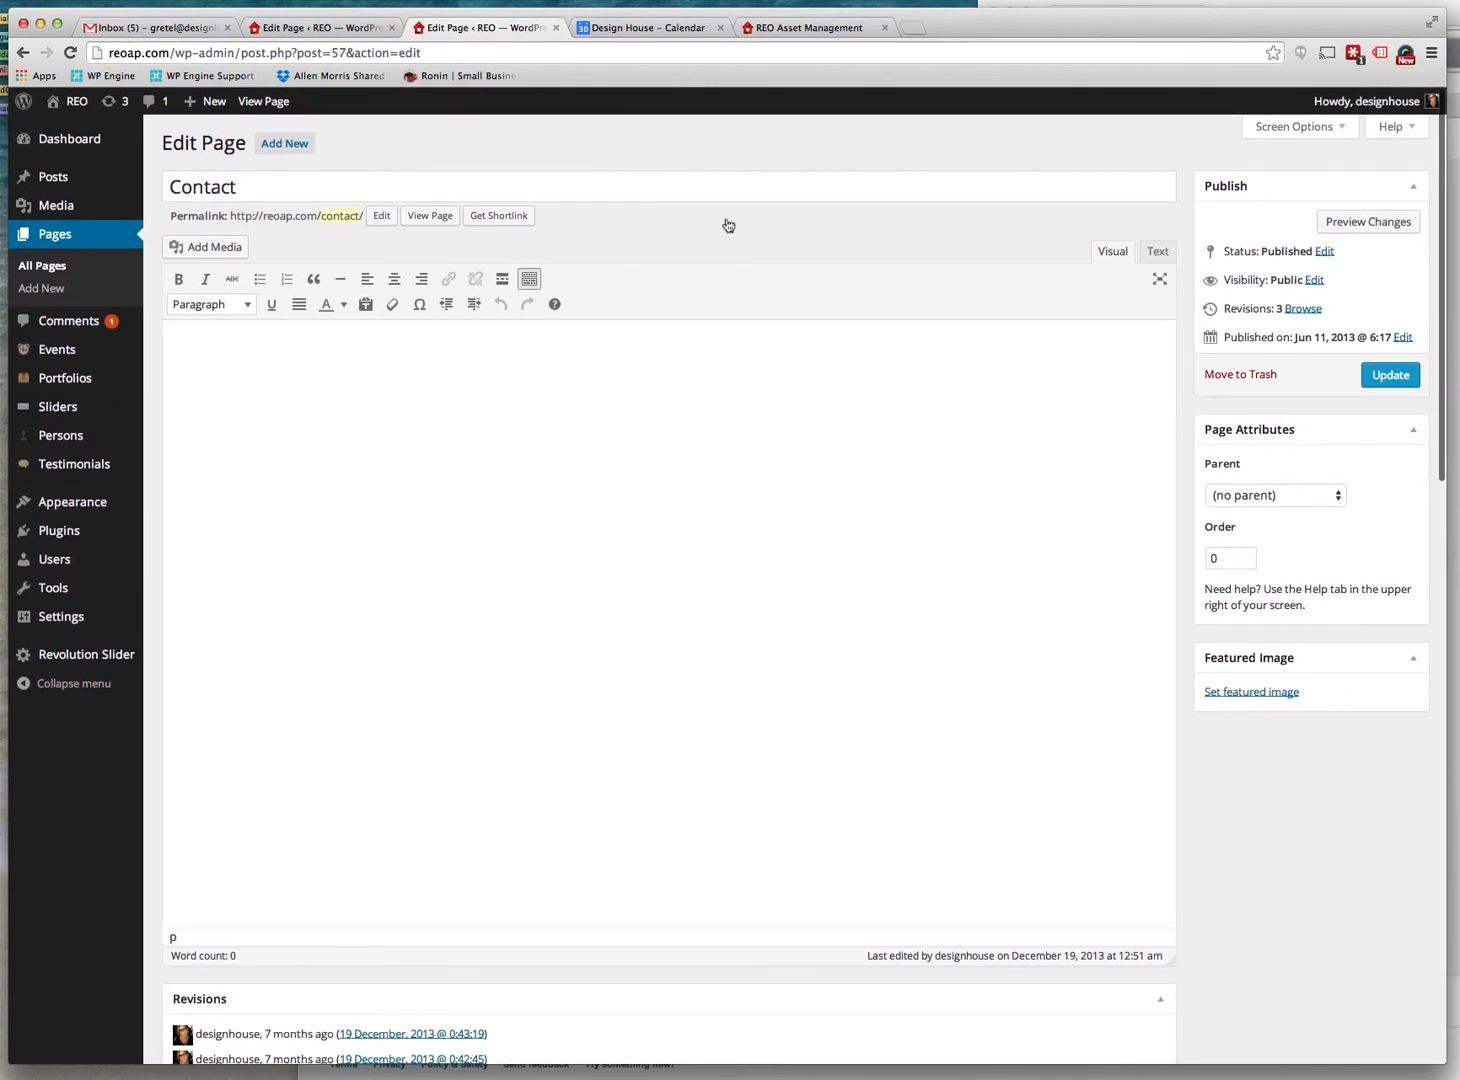
View the live home page, and go through the Widgets page to the Header section of the Theme Options
{"action": "left_click", "coordinate": [72, 103]}
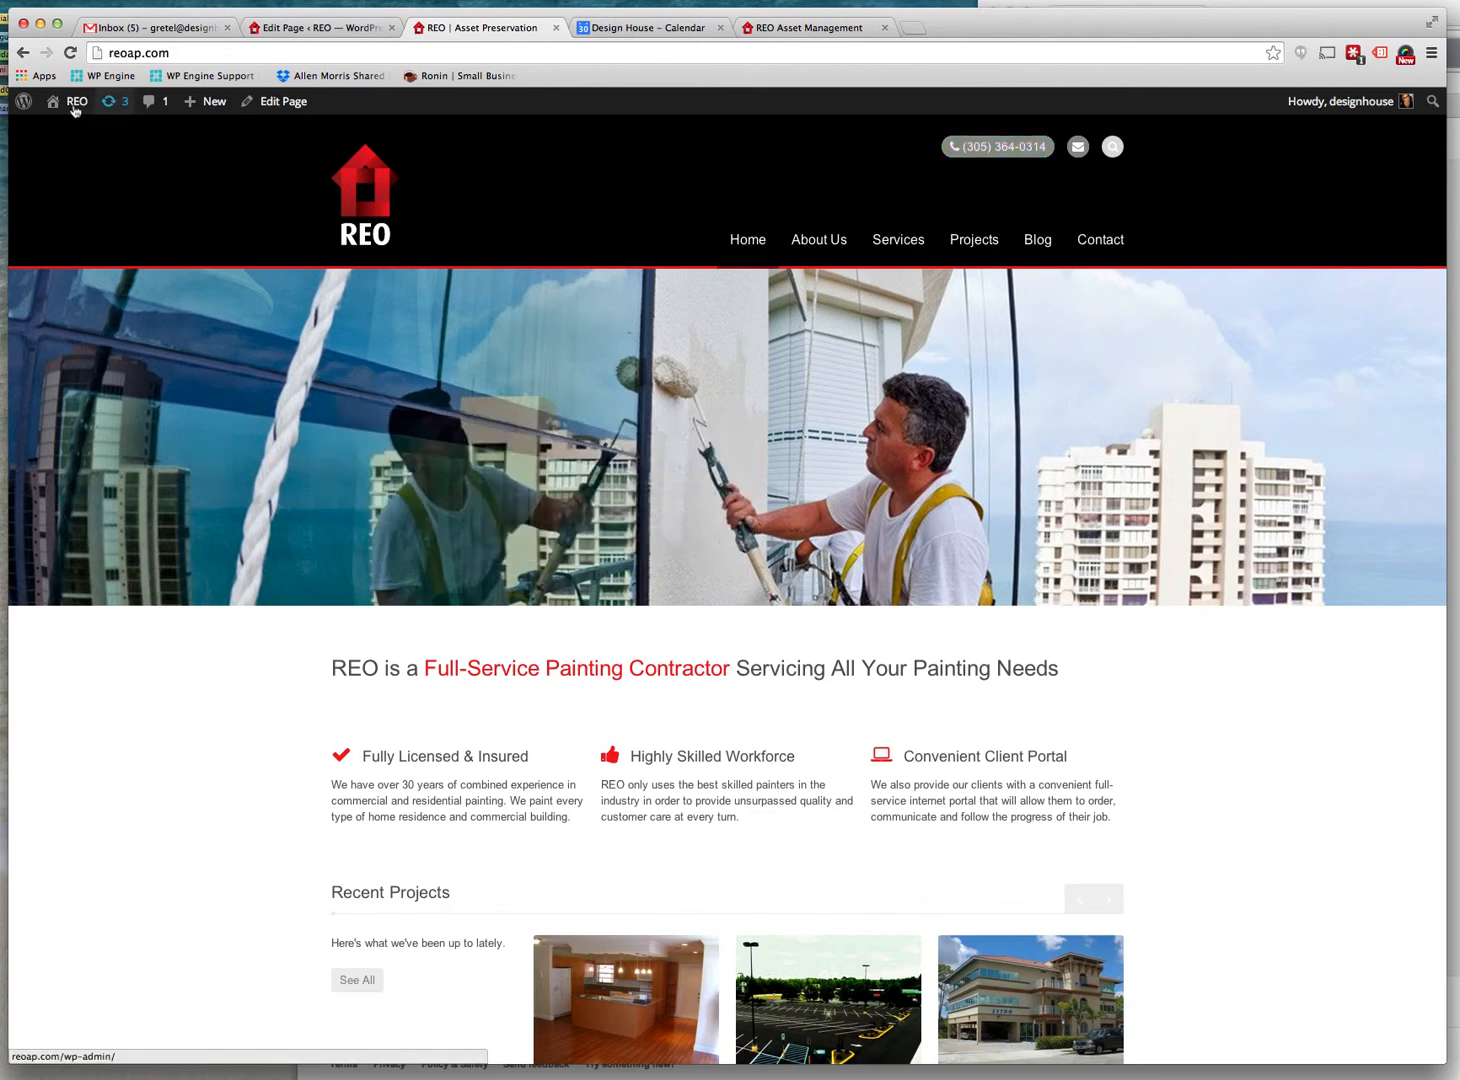
{"action": "mouse_move", "coordinate": [75, 101]}
{"action": "left_click", "coordinate": [62, 197]}
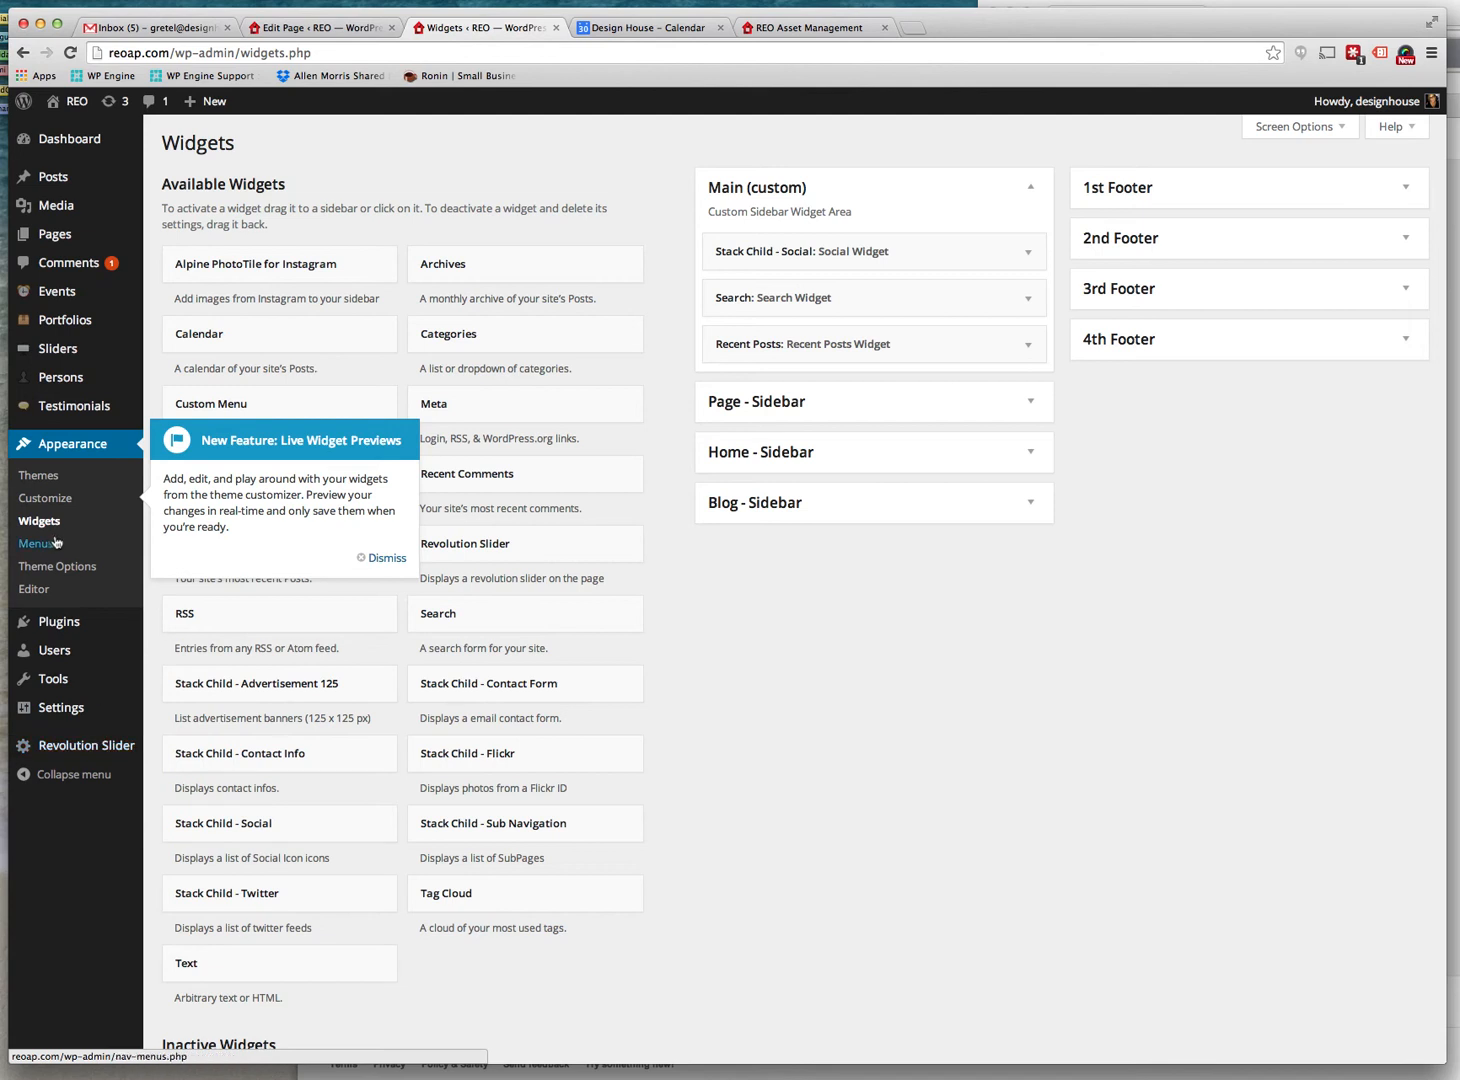
{"action": "left_click", "coordinate": [57, 567]}
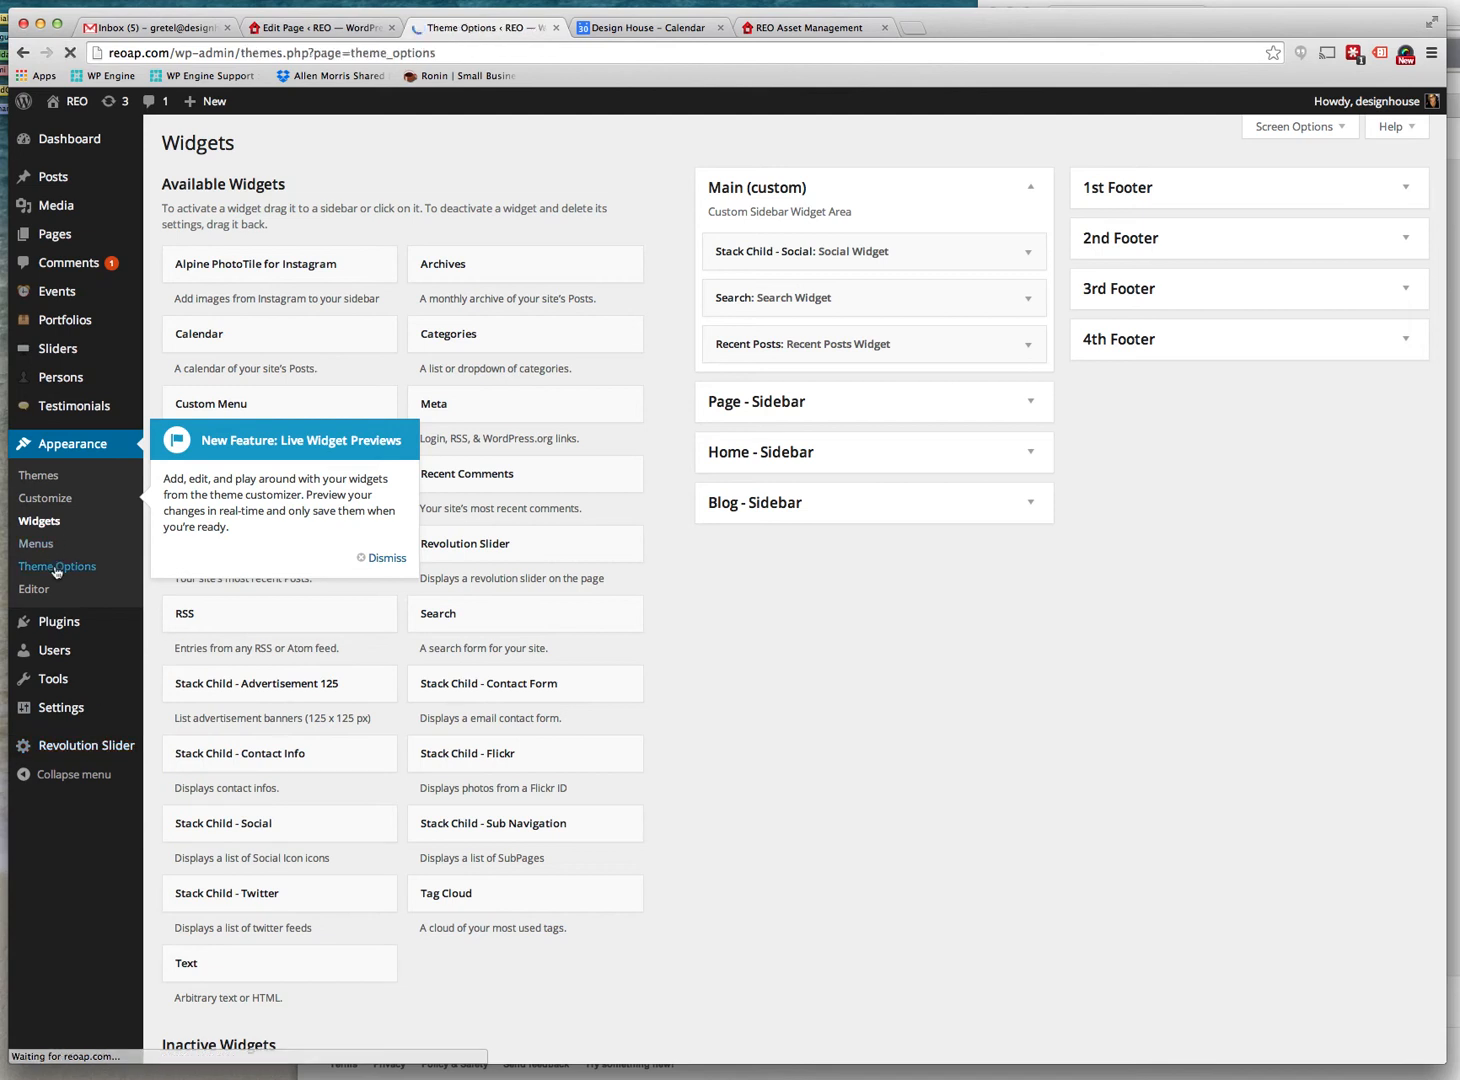
{"action": "left_click", "coordinate": [231, 345]}
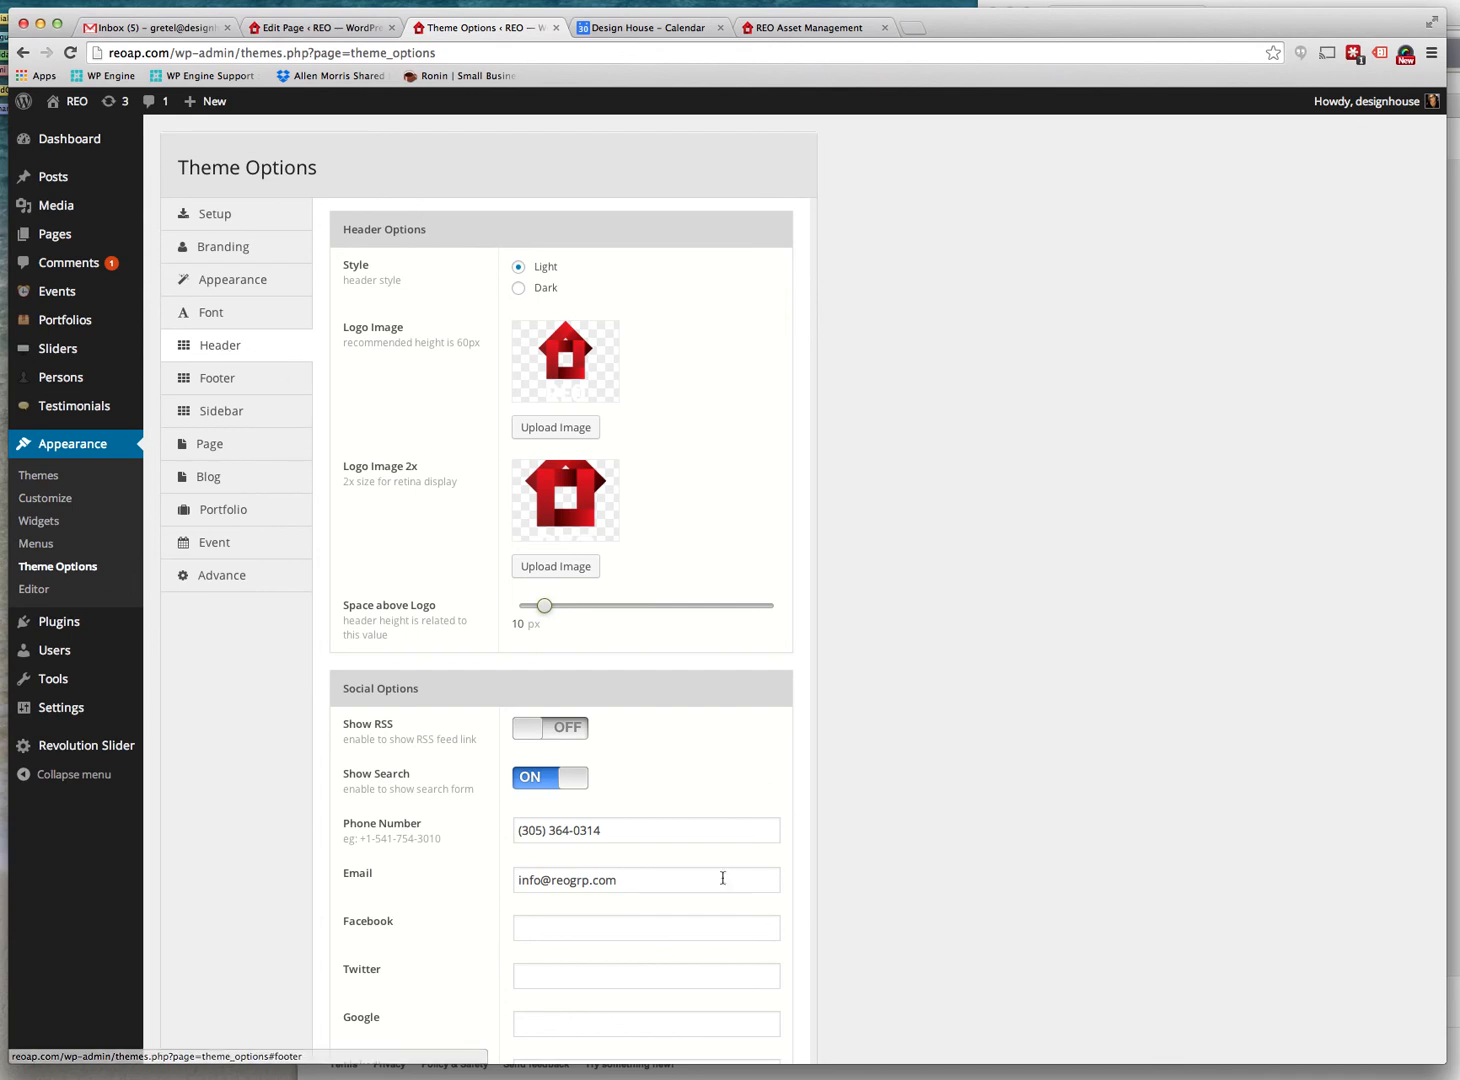
Examine the Phone Number, Email and social network fields under the header's Social Options, and return to the live site
{"action": "left_click_drag", "start_coordinate": [635, 838], "coordinate": [494, 834]}
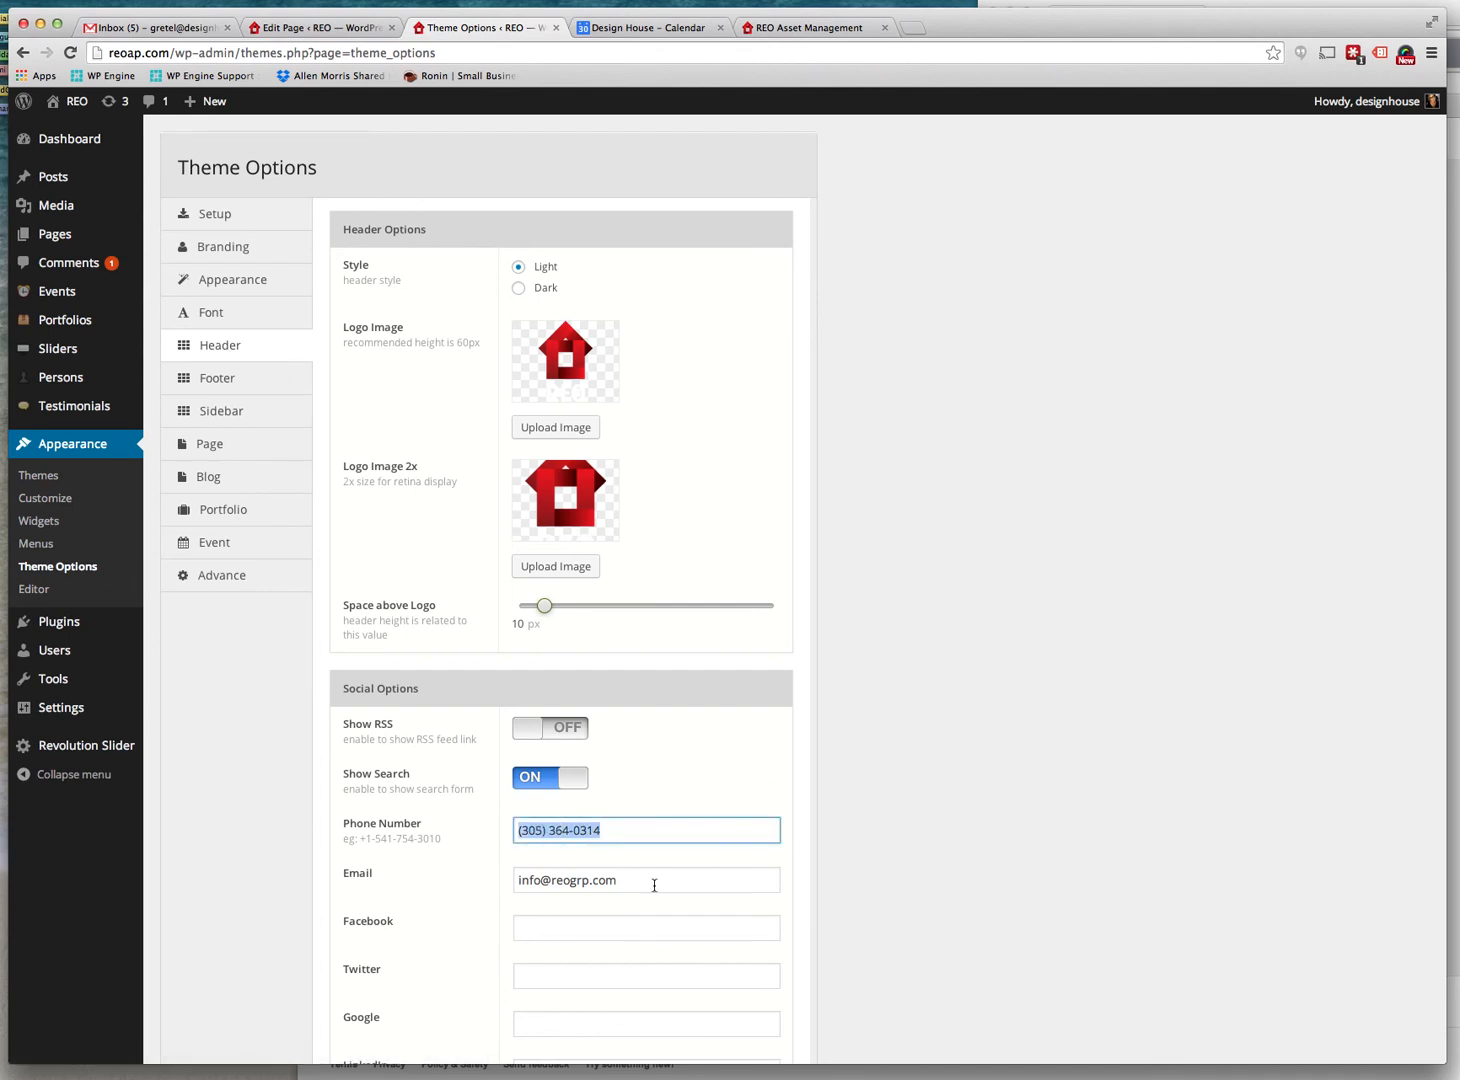
{"action": "left_click_drag", "start_coordinate": [655, 885], "coordinate": [466, 885]}
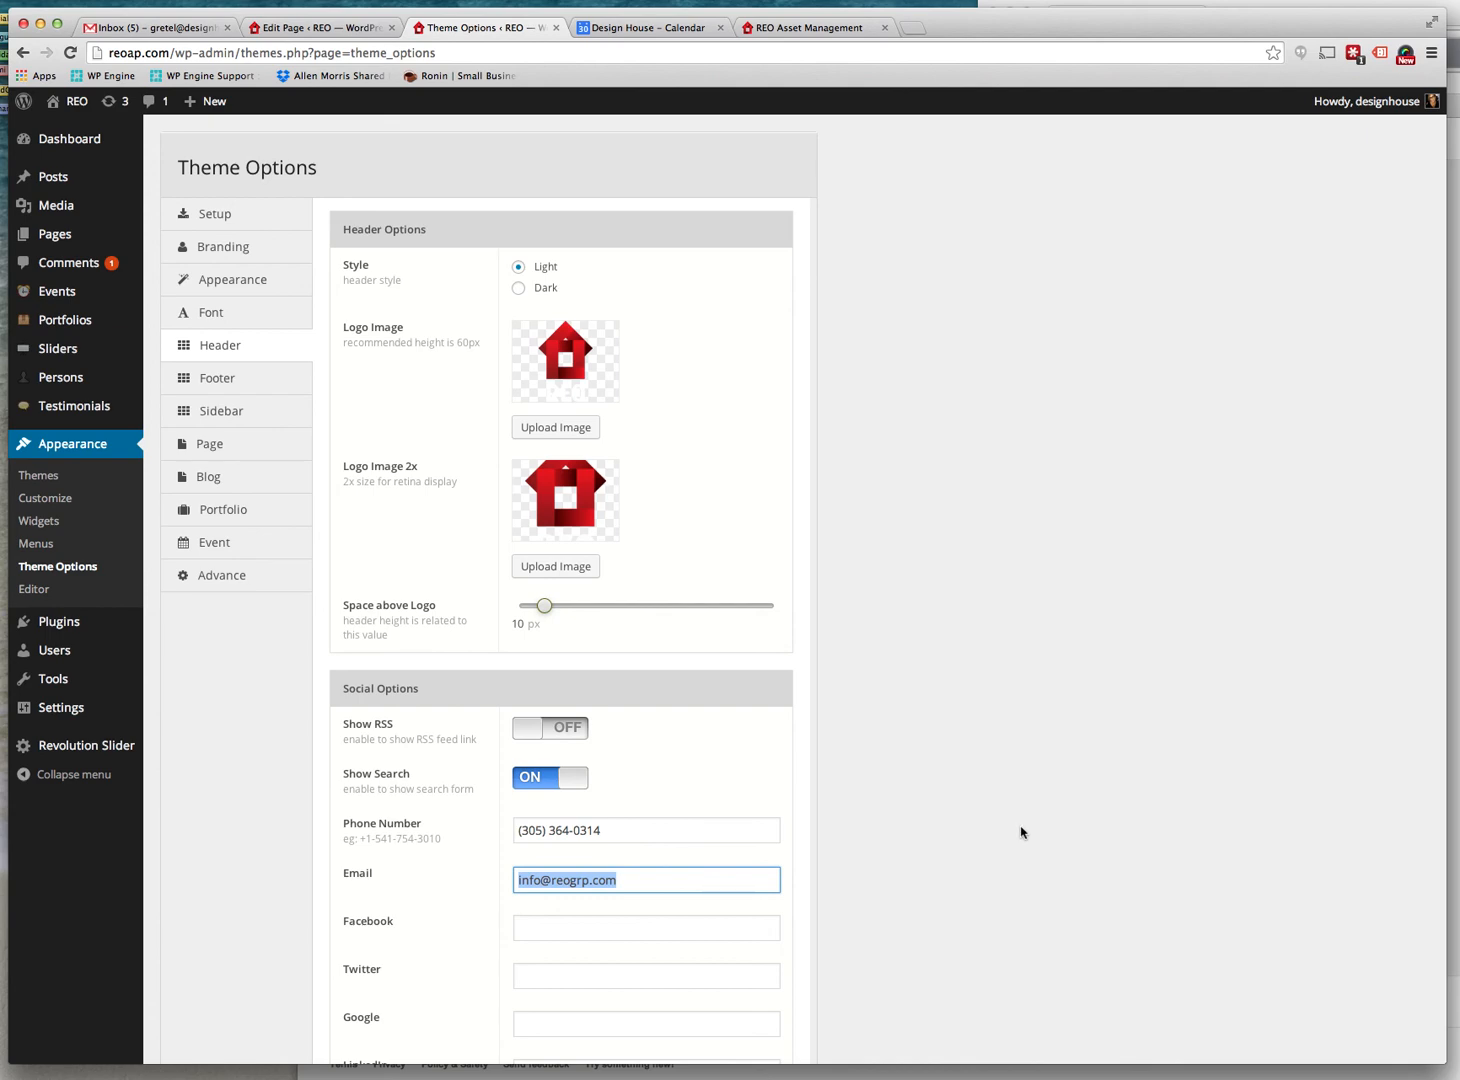
{"action": "scroll", "coordinate": [1021, 832], "scroll_direction": "down", "scroll_amount": 10}
{"action": "scroll", "coordinate": [1021, 832], "scroll_direction": "up", "scroll_amount": 10}
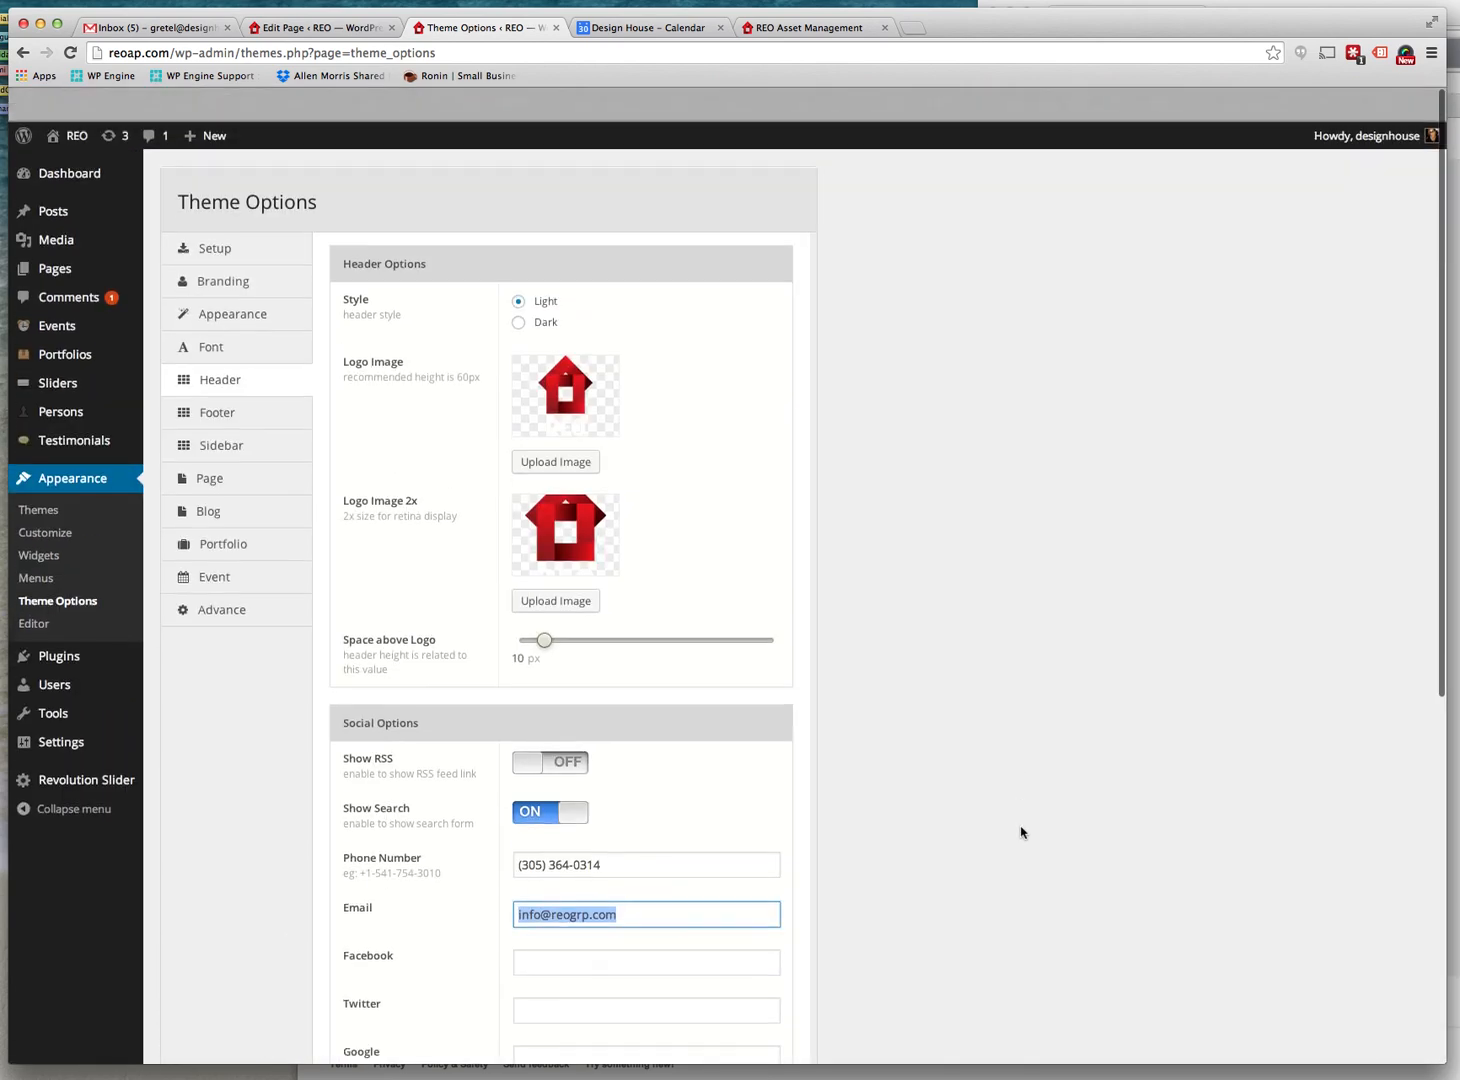
{"action": "left_click", "coordinate": [80, 108]}
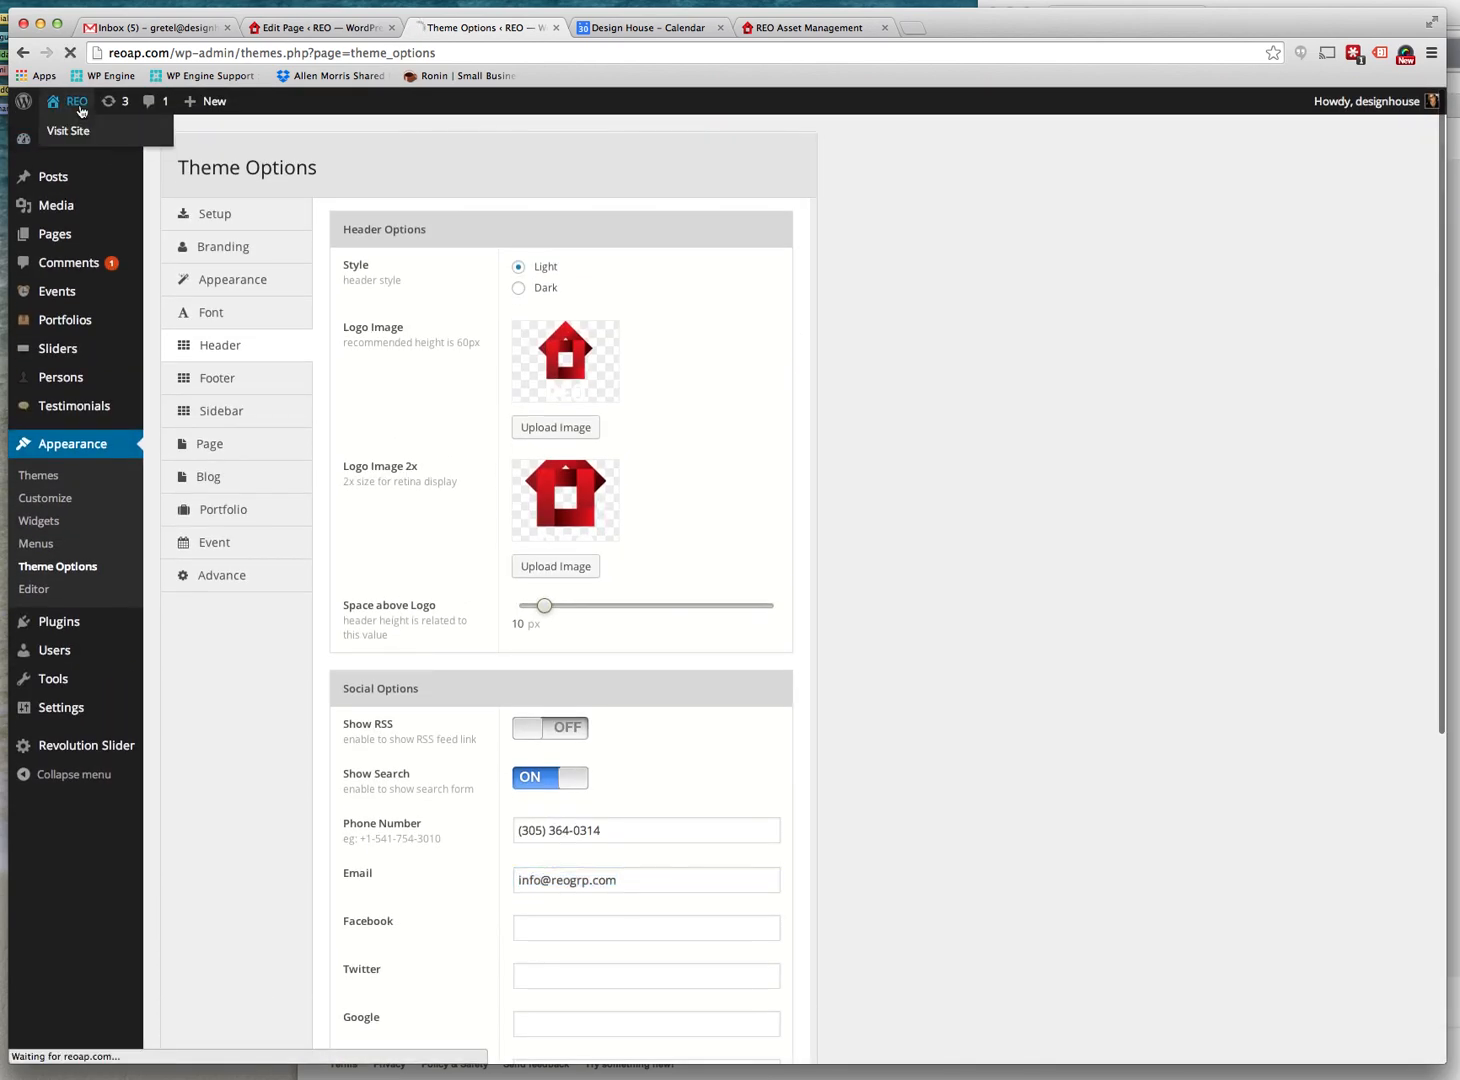